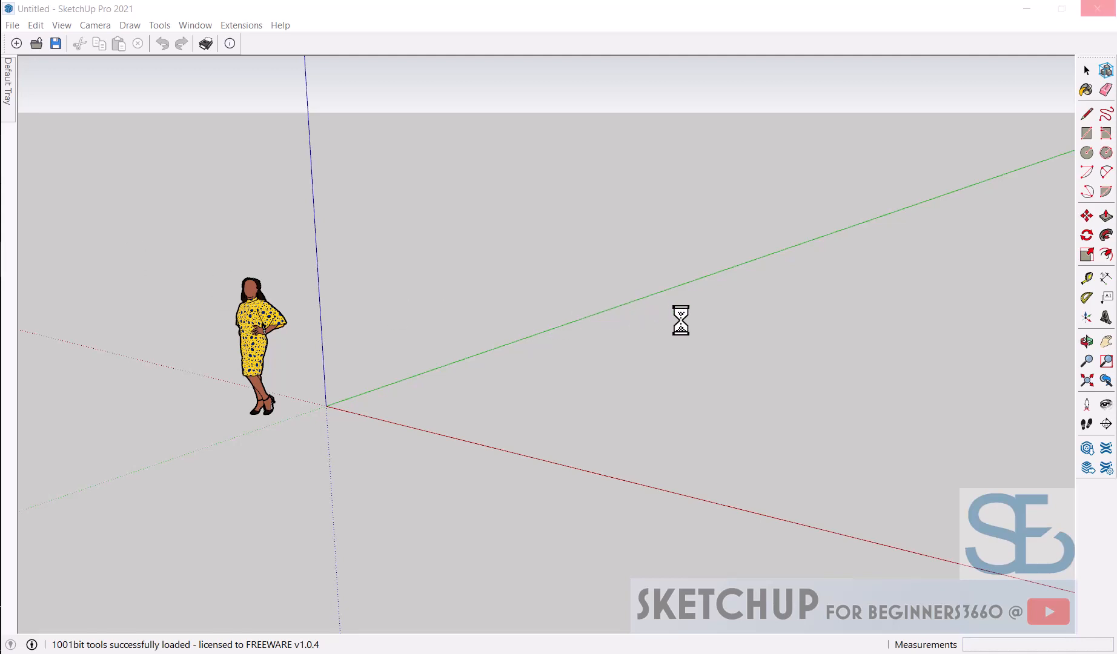
Minimize the SketchUp and WhatsApp windows to reach the Google Meet call and dismiss the incoming chat notification
left_click(1026, 9)
left_click(1027, 8)
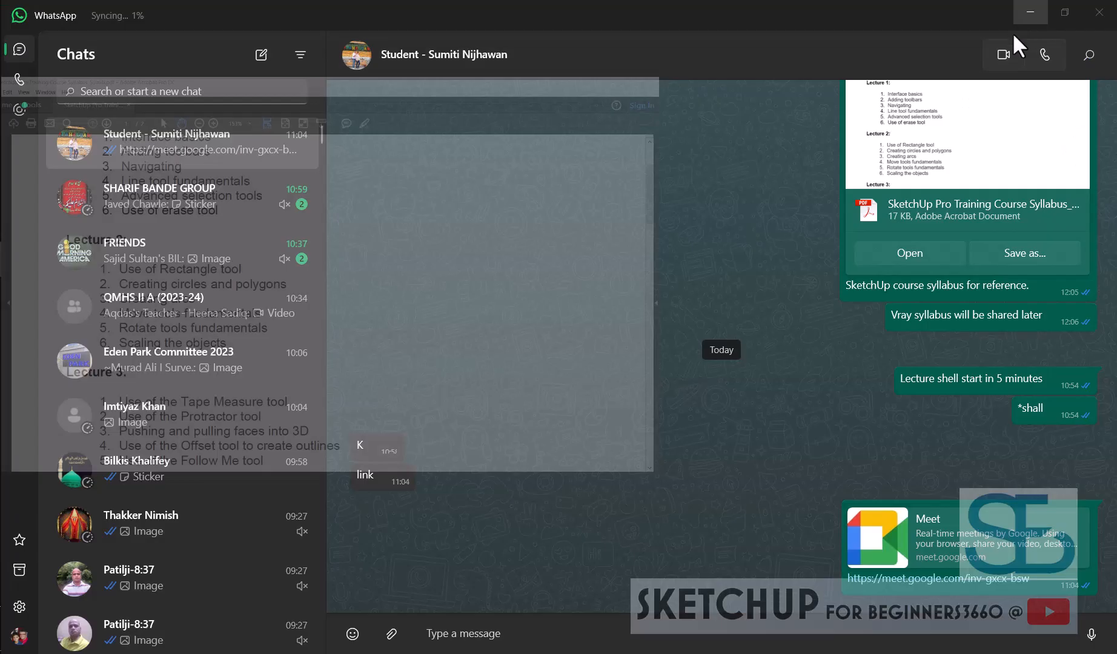
left_click(1039, 11)
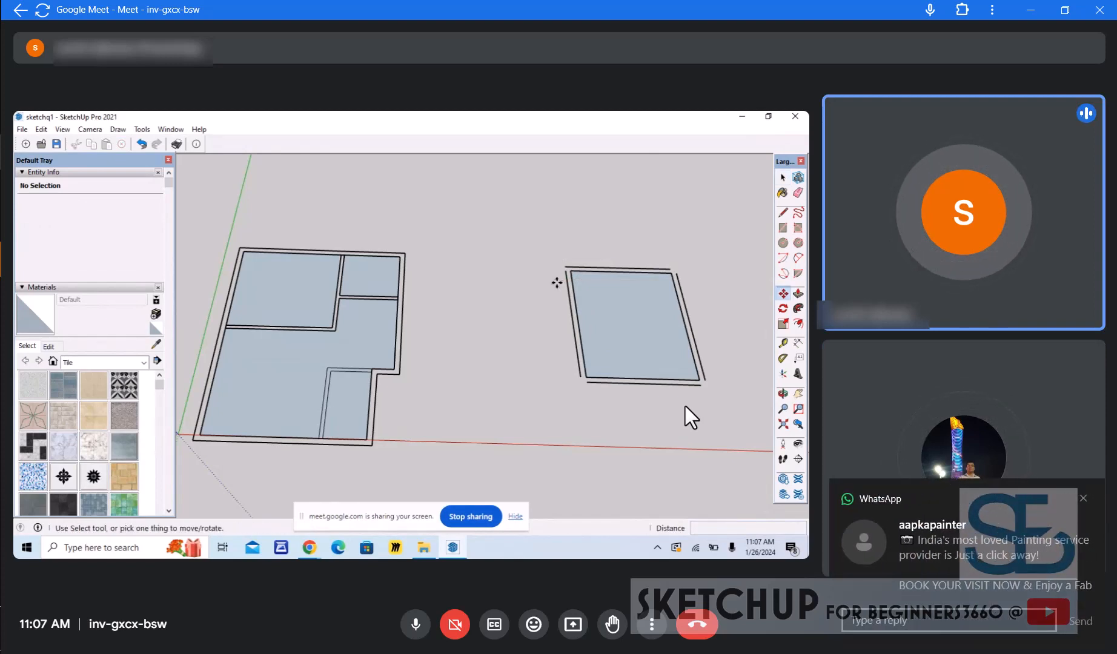
left_click(1082, 498)
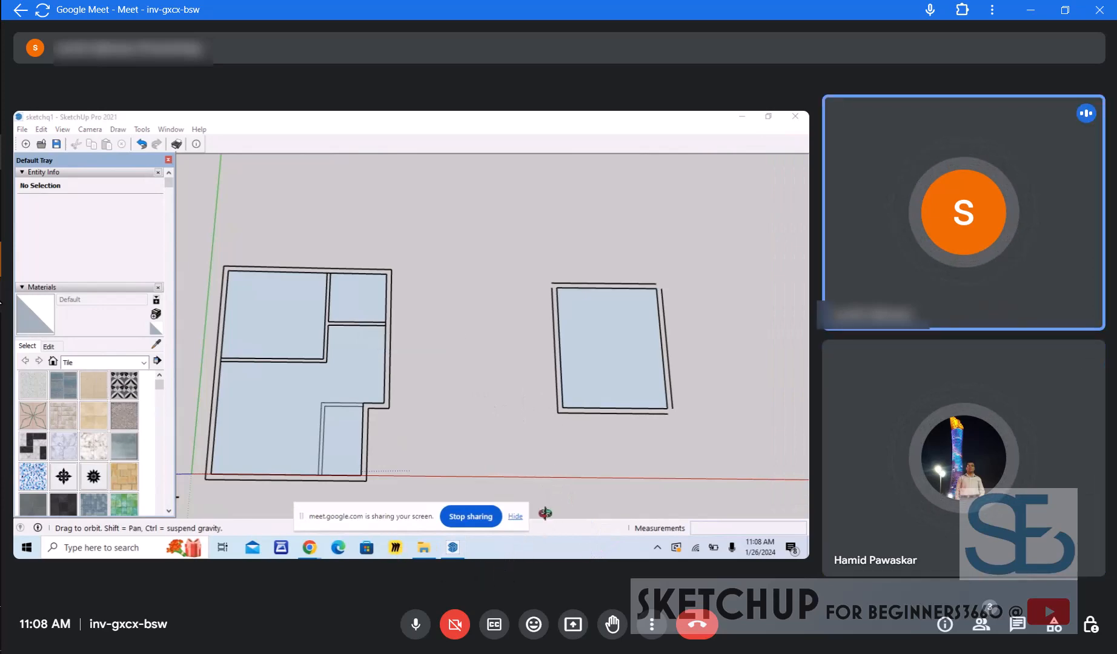
Try to take over as main presenter in the call by sharing the entire screen
left_click(573, 624)
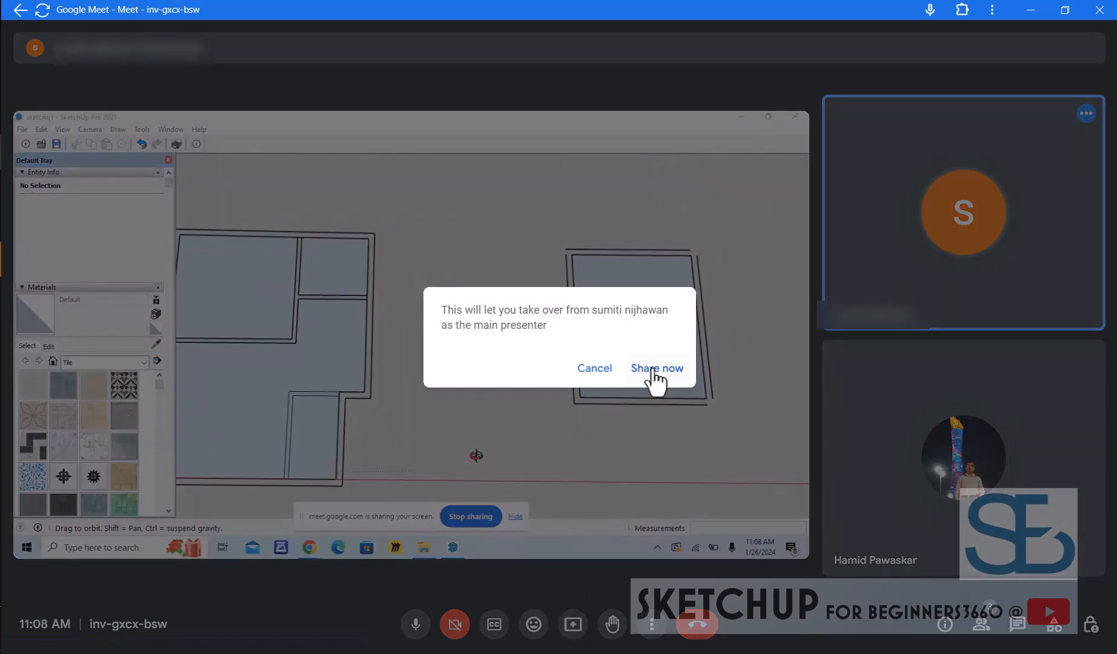
left_click(654, 373)
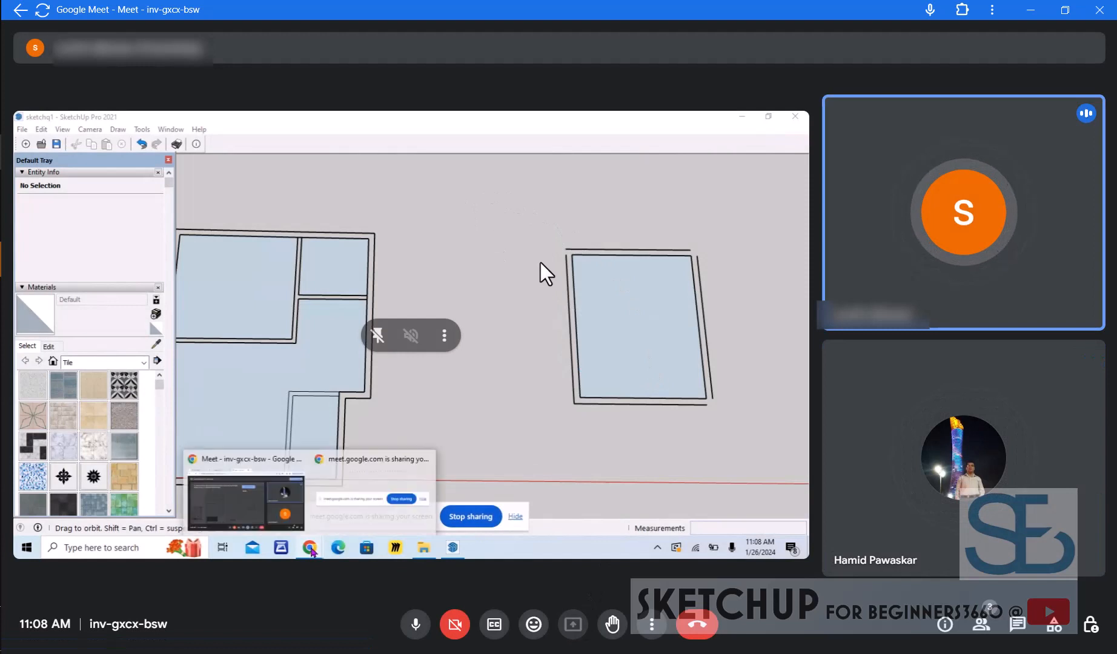
left_click(684, 90)
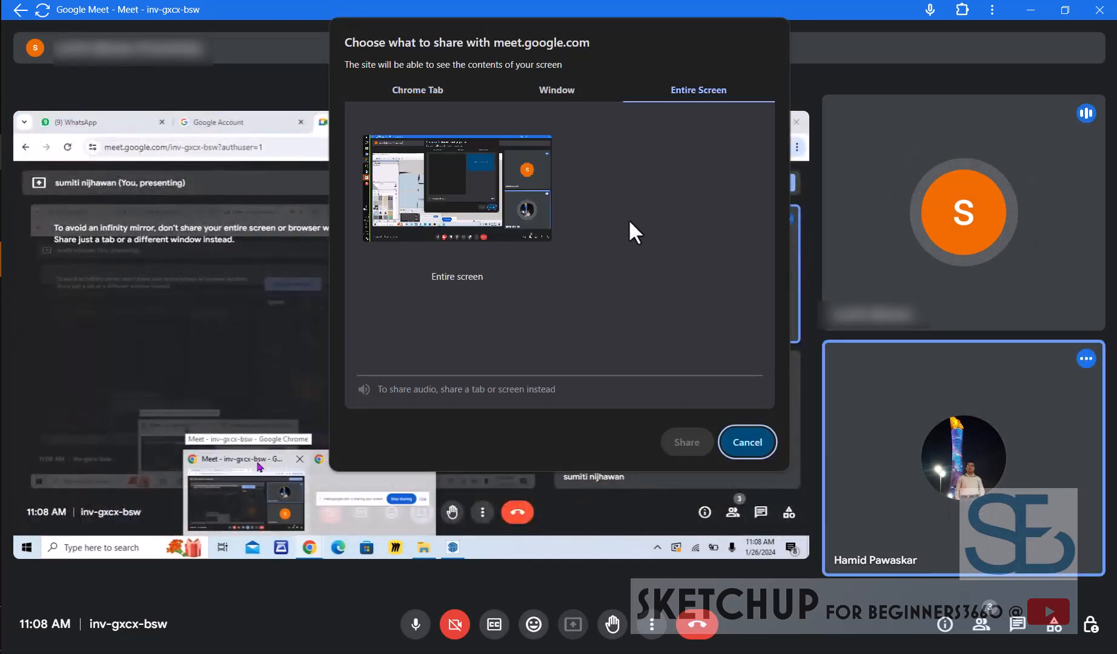
left_click(474, 184)
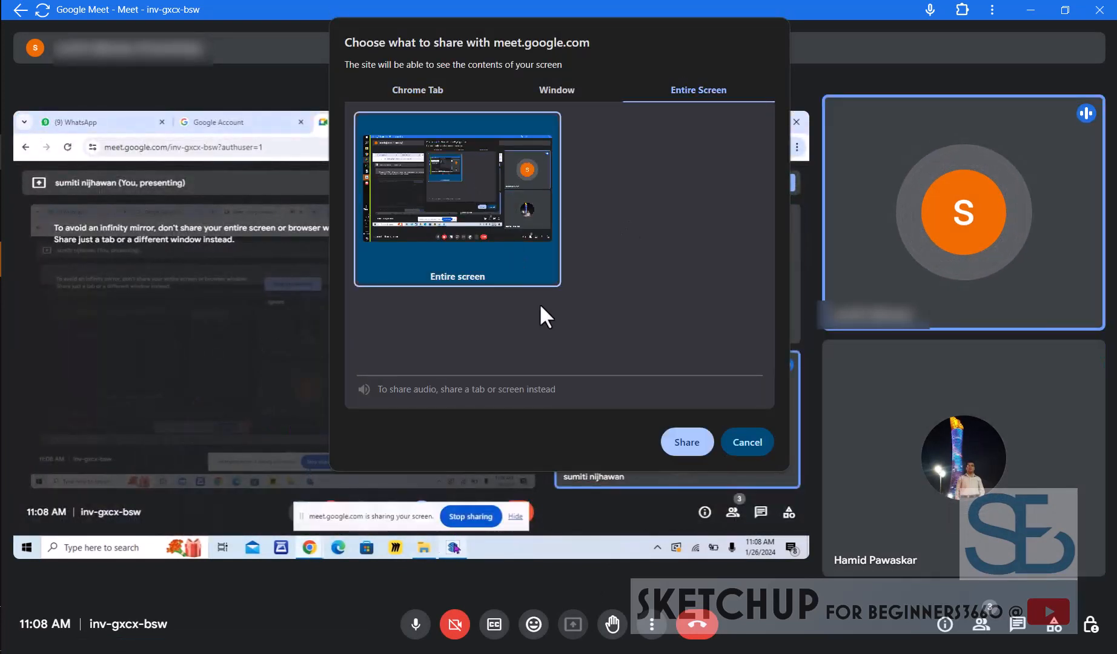
left_click(690, 442)
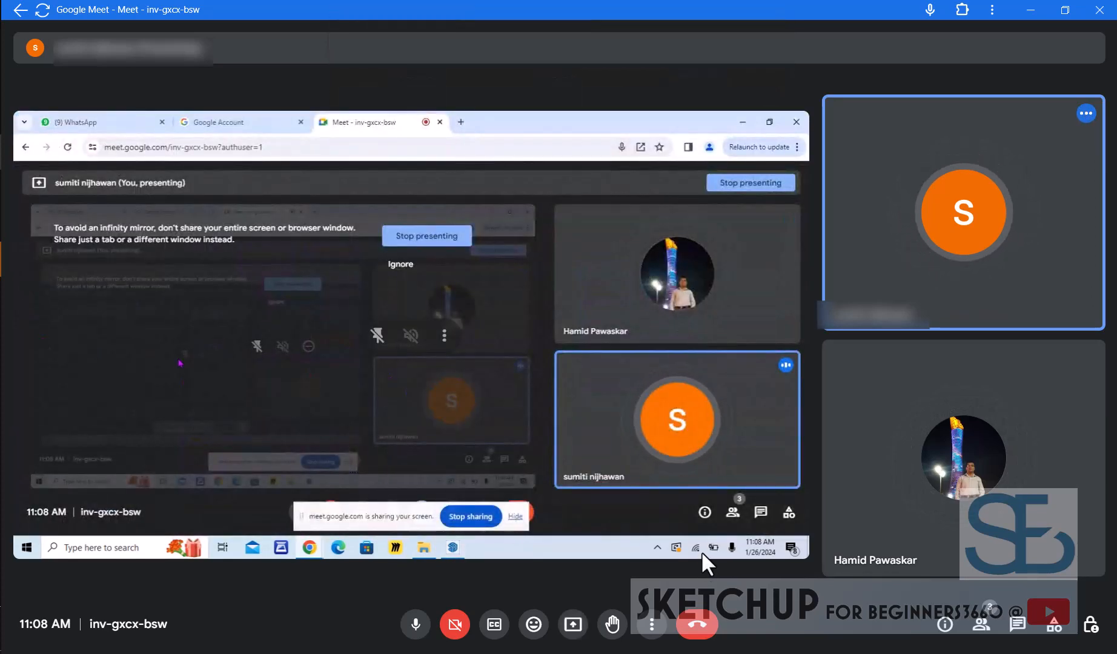
Take over as main presenter and share the entire screen with the meeting participants
left_click(579, 627)
left_click(656, 371)
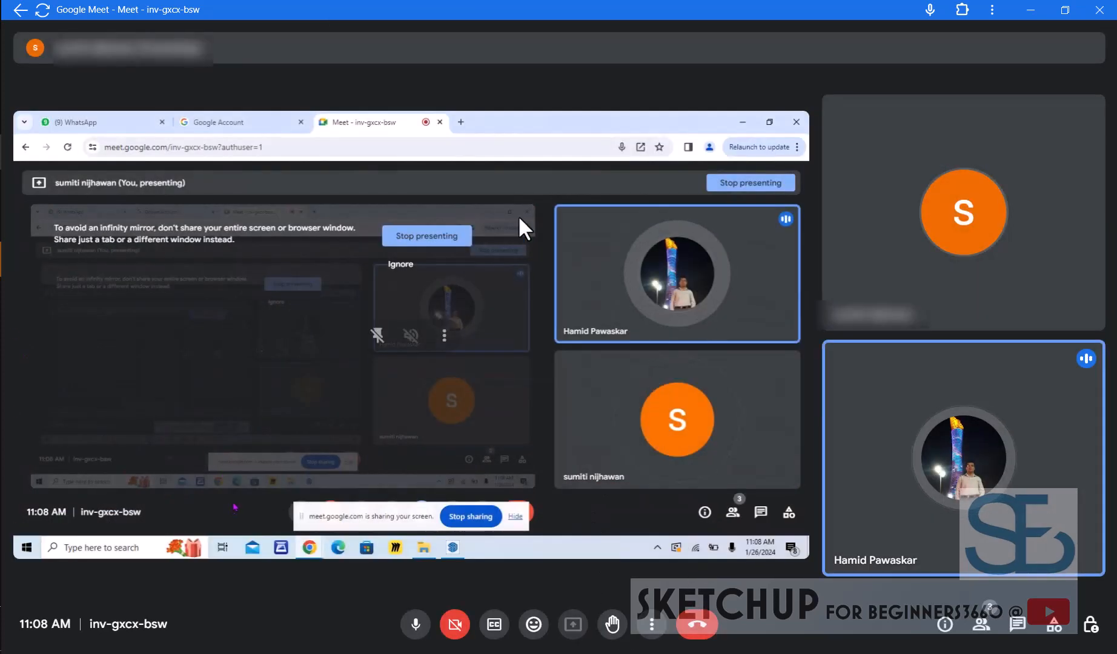
left_click(699, 91)
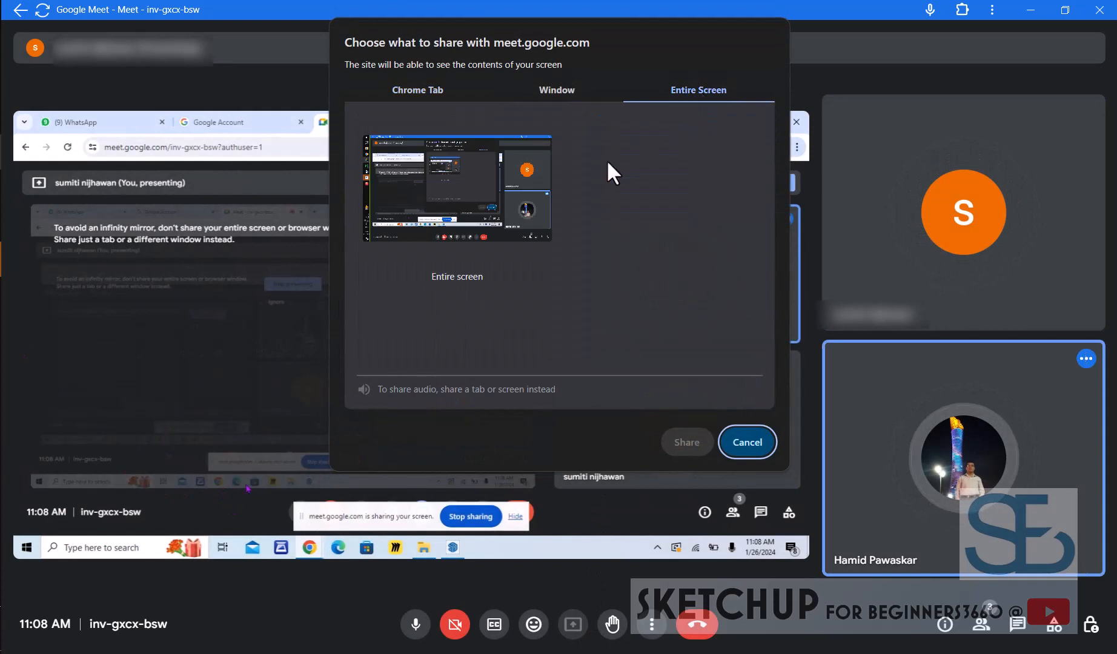
left_click(493, 174)
left_click(686, 442)
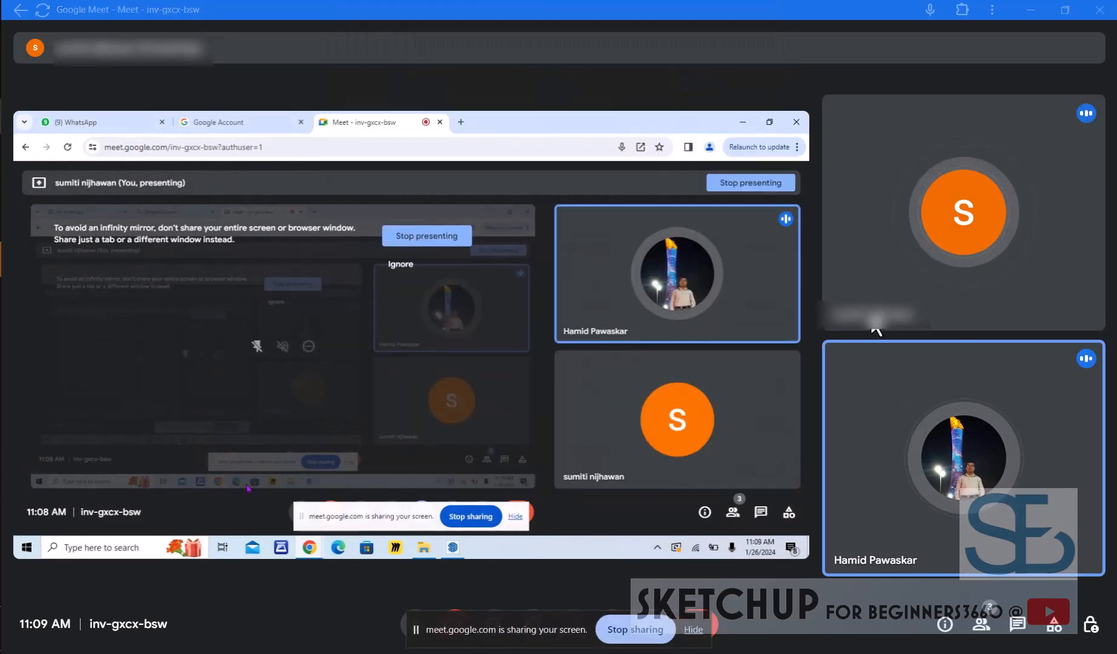
Switch from the meeting to the empty SketchUp model and hide the screen-sharing notice
left_click(1030, 11)
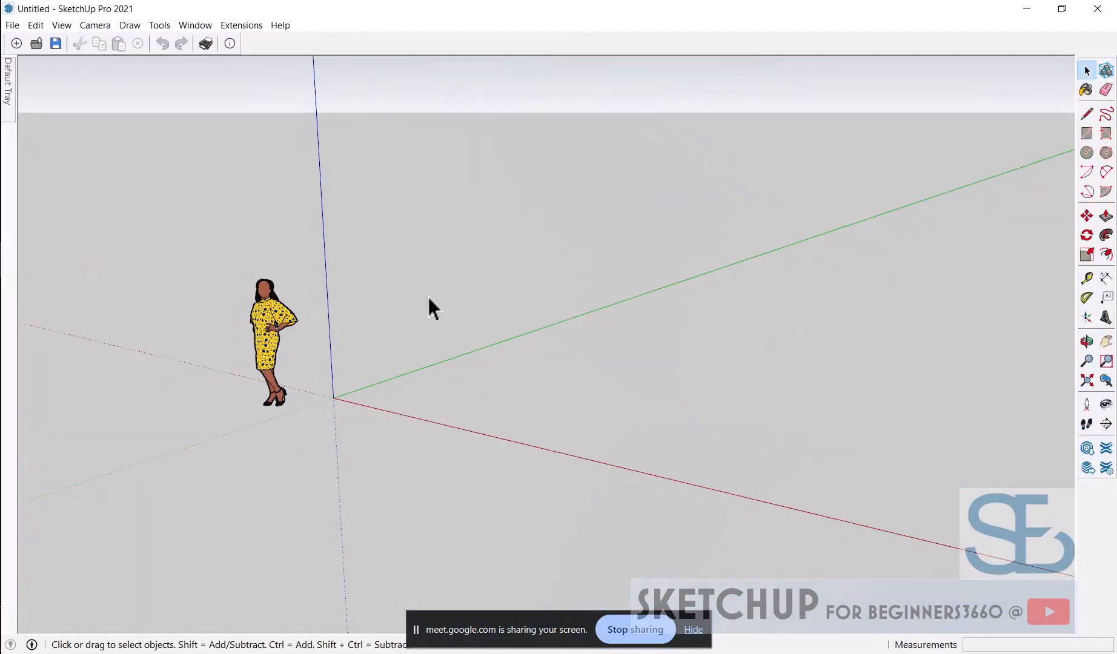
middle_click_drag(312, 303, 579, 456)
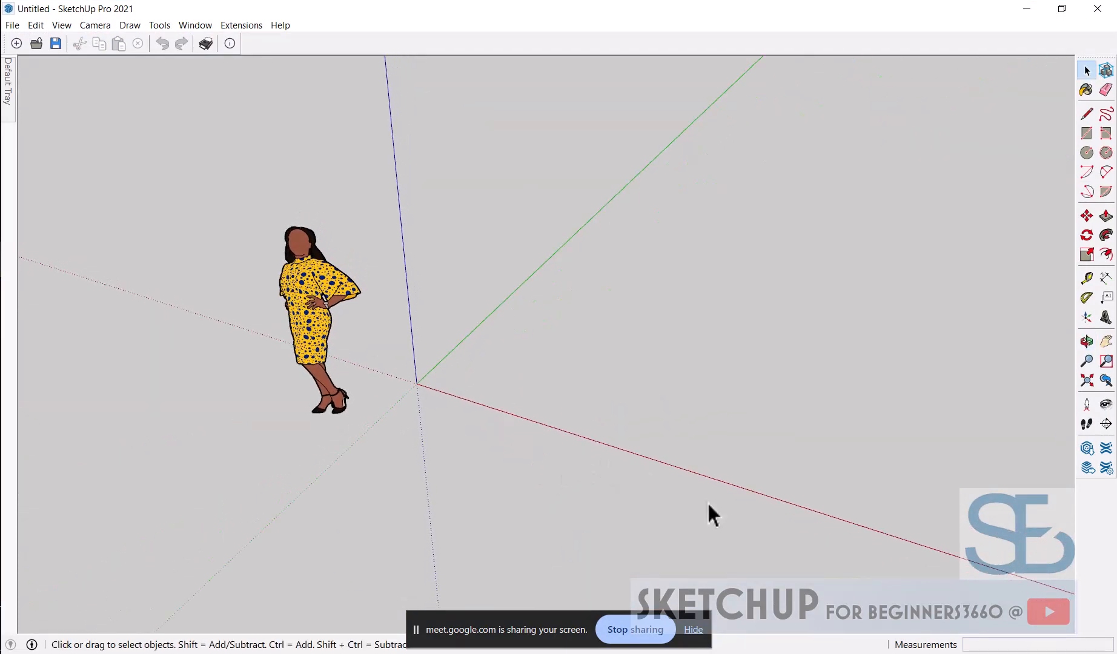
left_click(690, 631)
Draw a 12 by 12 inch square on the ground plane, starting at the origin
middle_click_drag(590, 338, 573, 359)
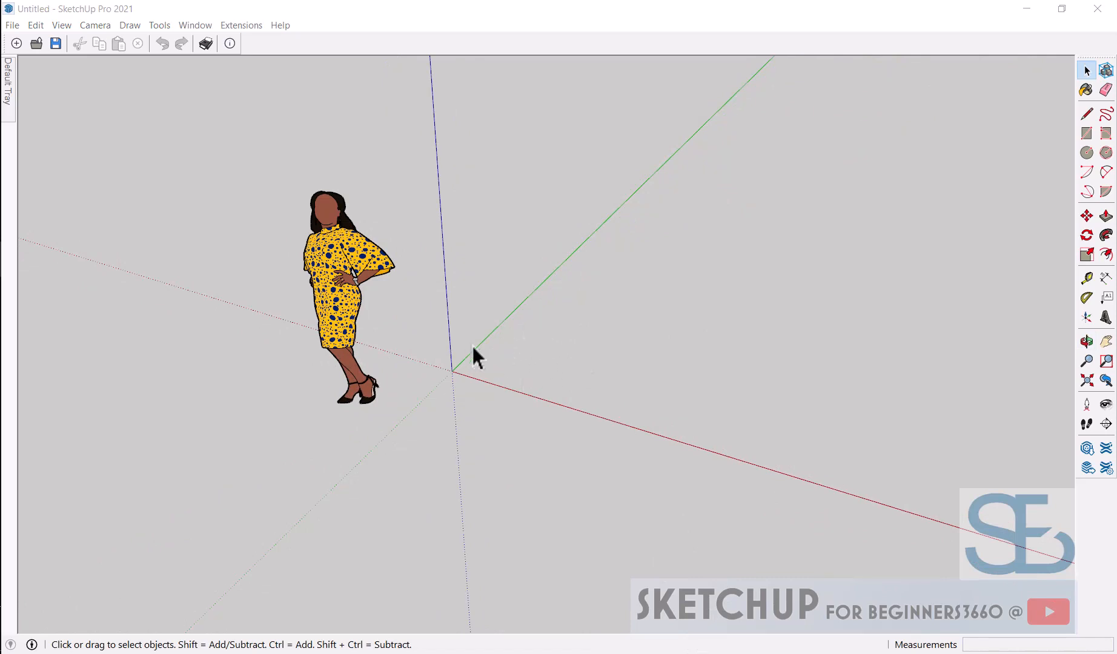
middle_click_drag(472, 346, 582, 362)
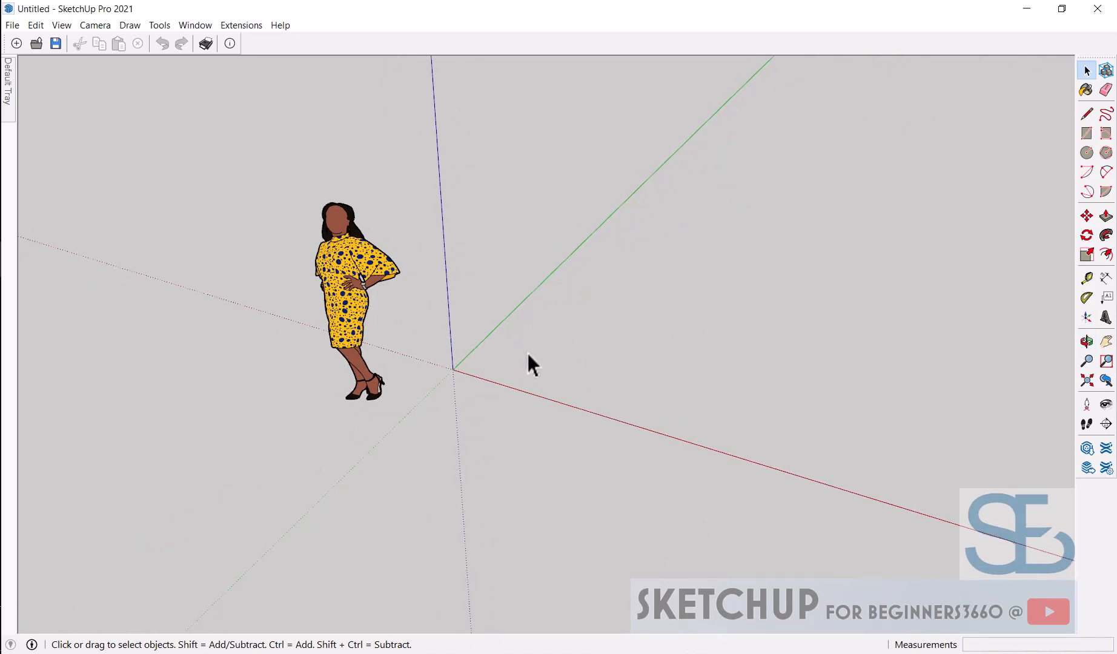
key("r")
scroll(524, 351, "up", 2)
left_click(441, 373)
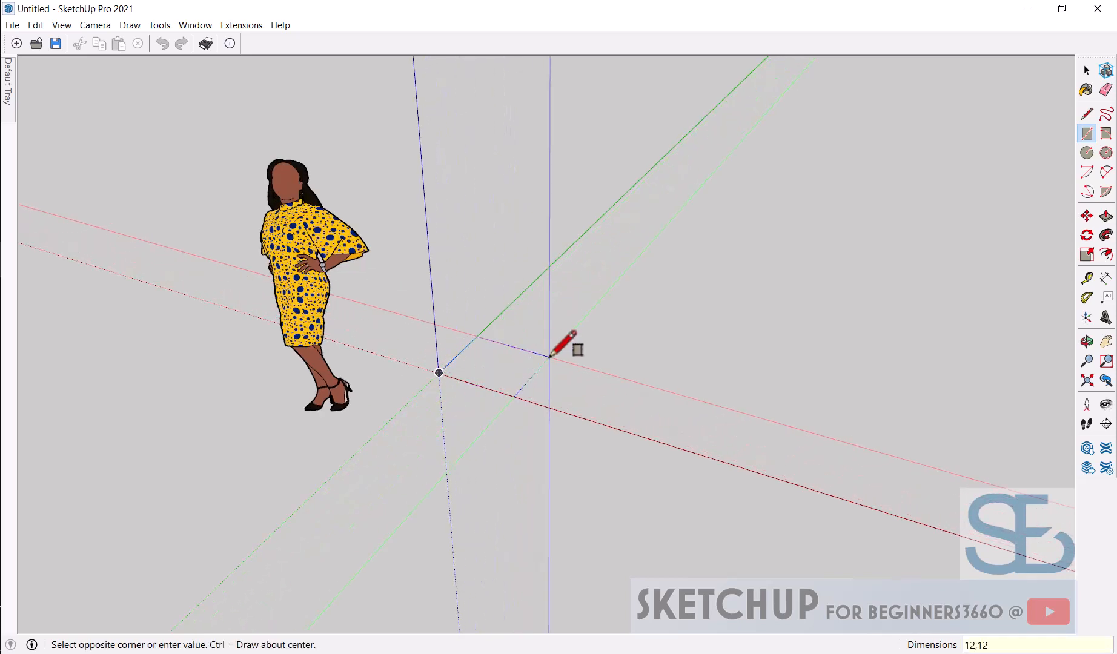
type("12,12")
key("Return")
middle_click_drag(548, 357, 523, 407)
key("space")
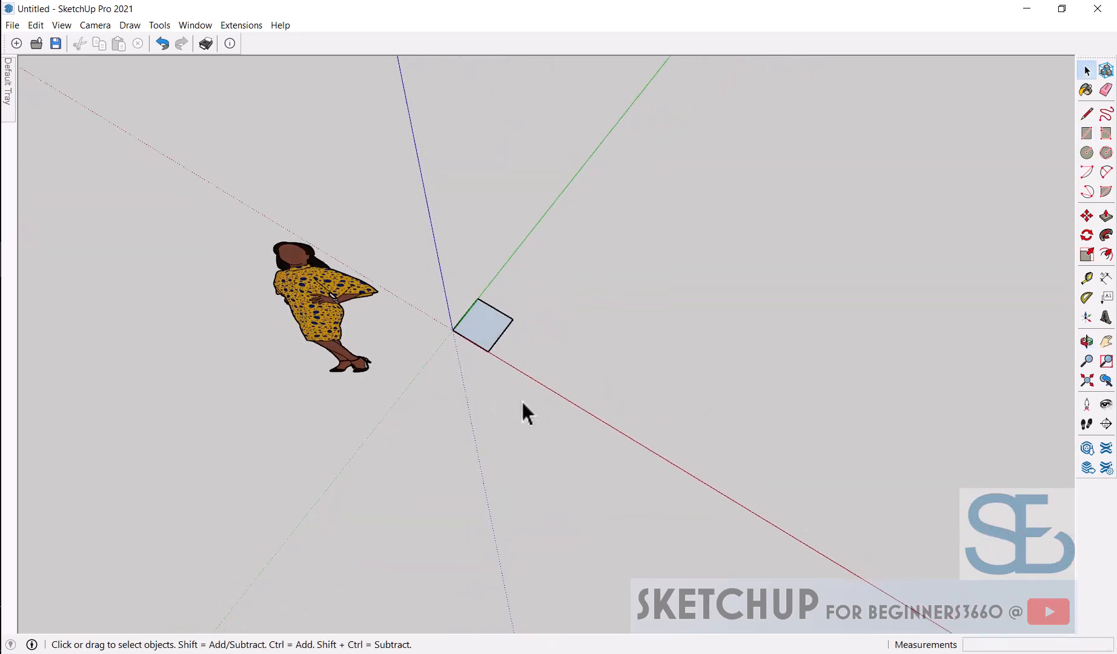
Copy the whole square, face and edges, from its origin corner 18 inches along the red axis
scroll(494, 324, "up", 4)
middle_click_drag(482, 288, 403, 344)
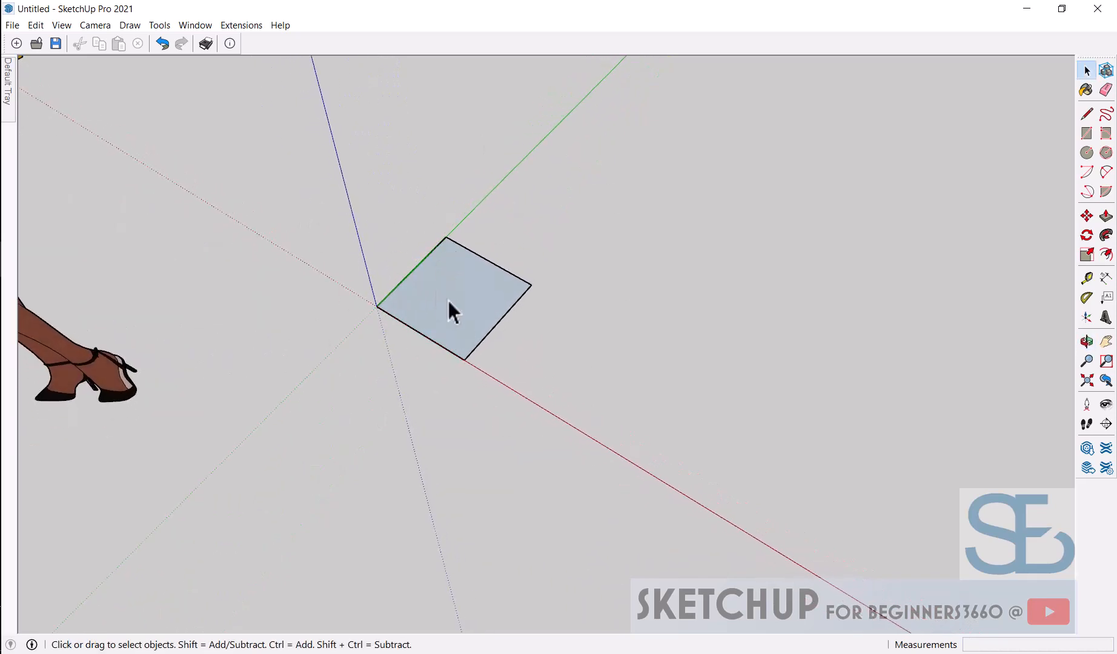
middle_click_drag(509, 315, 511, 332)
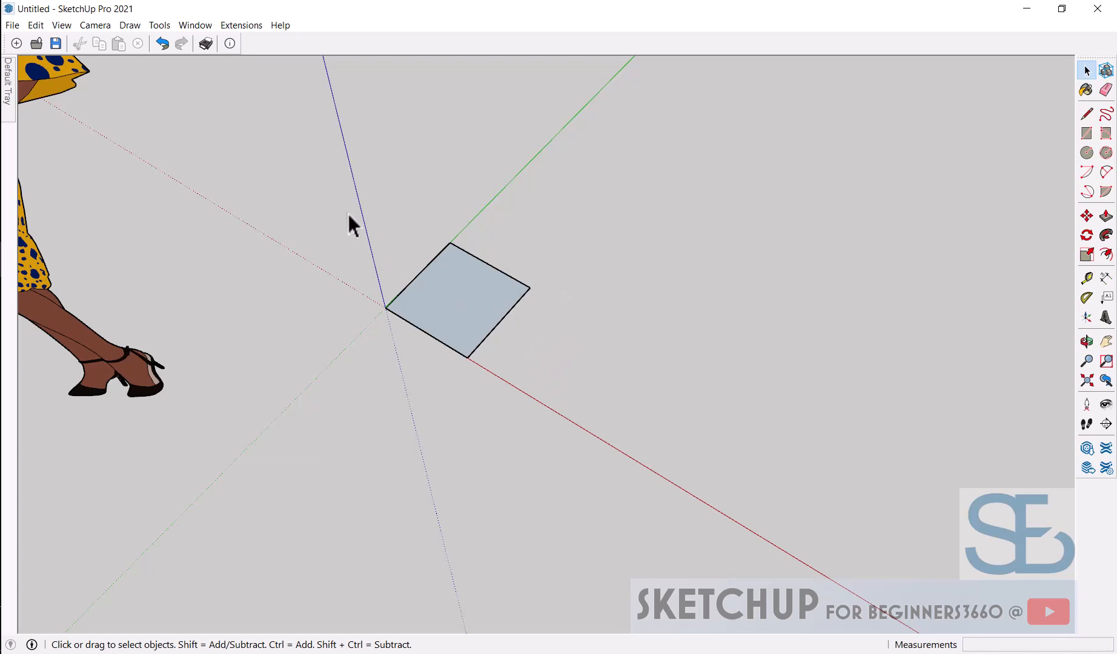
double_click(455, 311)
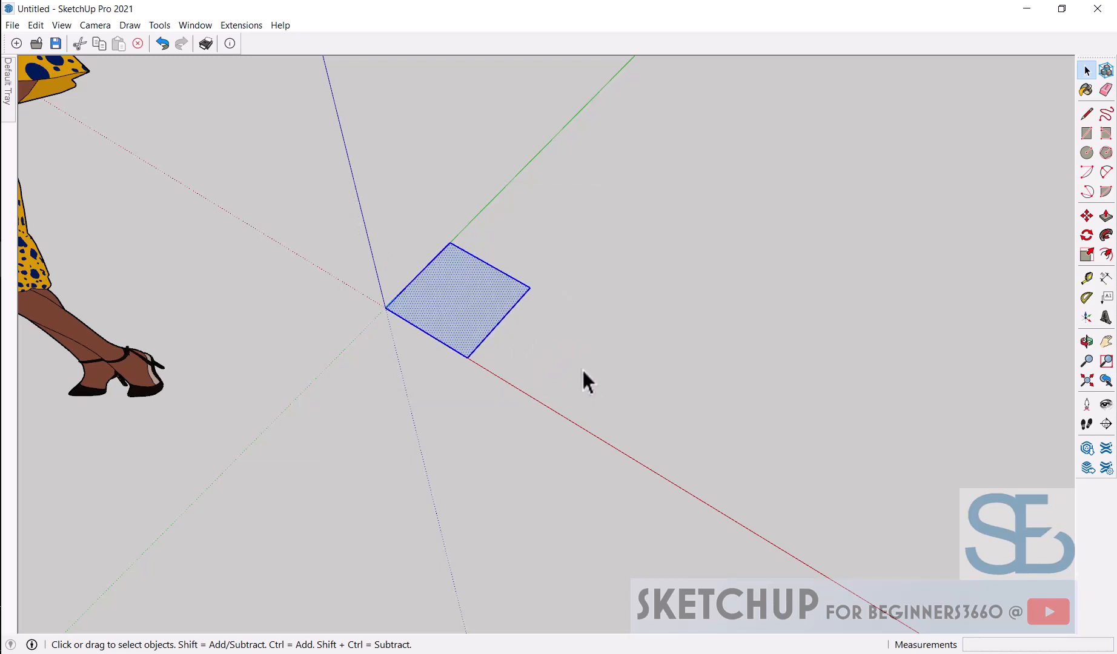
left_click(1086, 216)
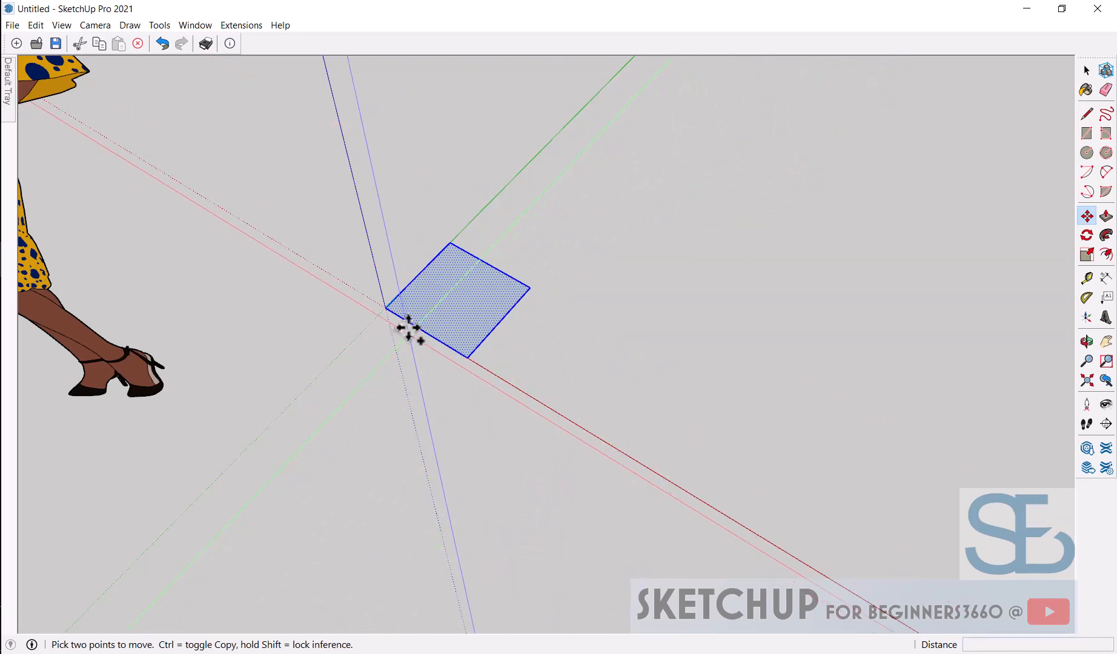
scroll(408, 334, "up", 2)
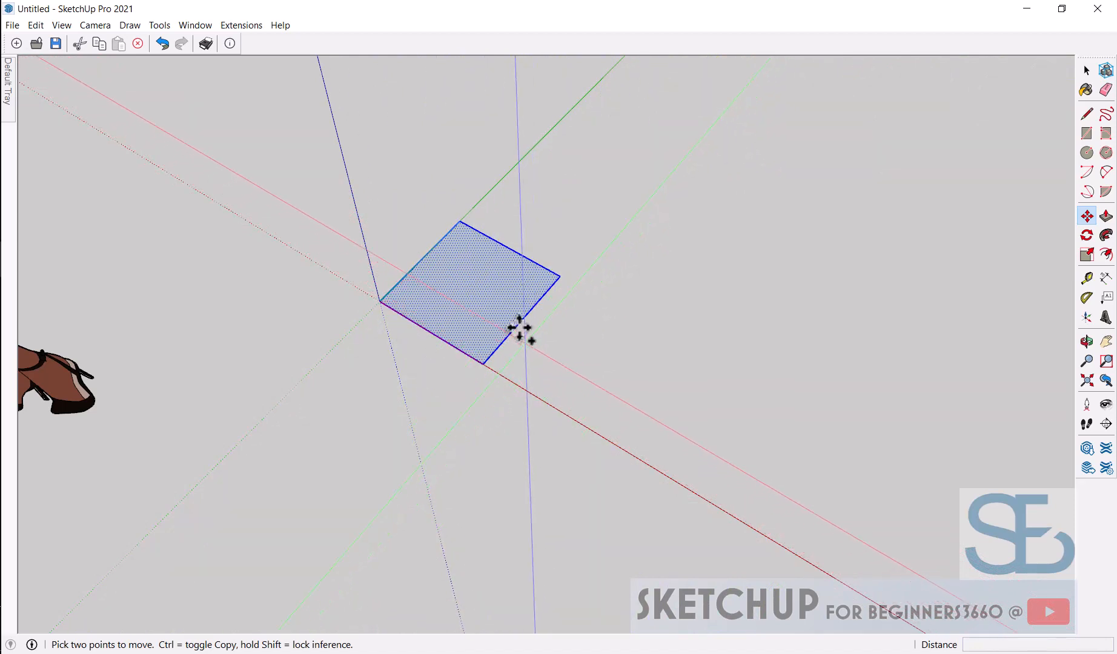
scroll(521, 327, "down", 2)
scroll(519, 378, "up", 3)
scroll(519, 379, "up", 1)
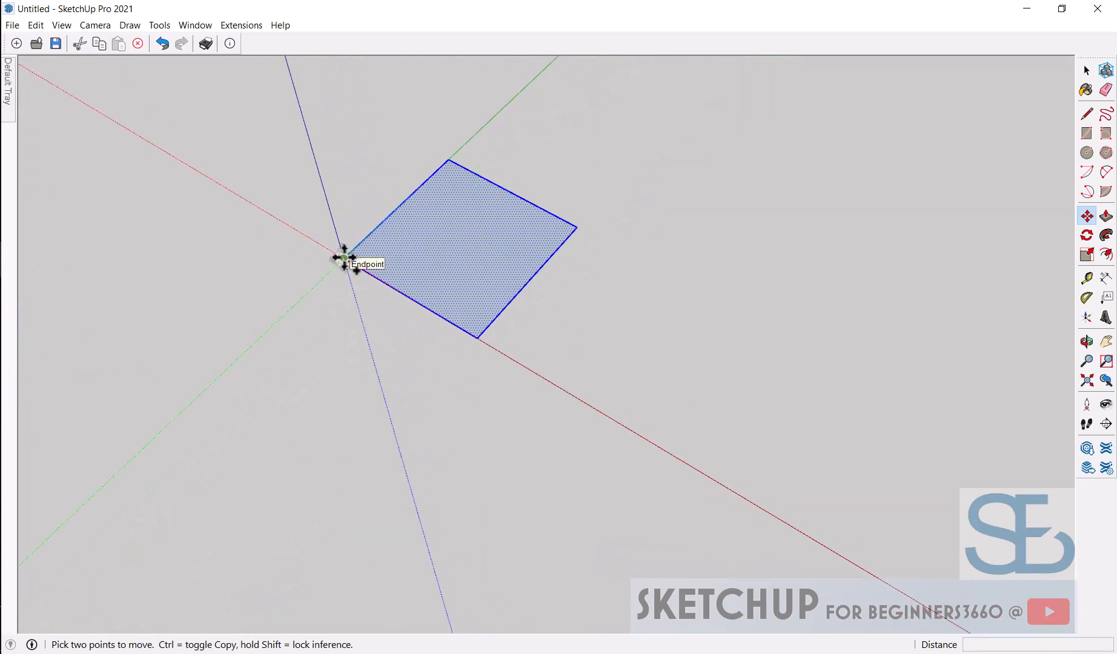
left_click(343, 259)
key("ctrl")
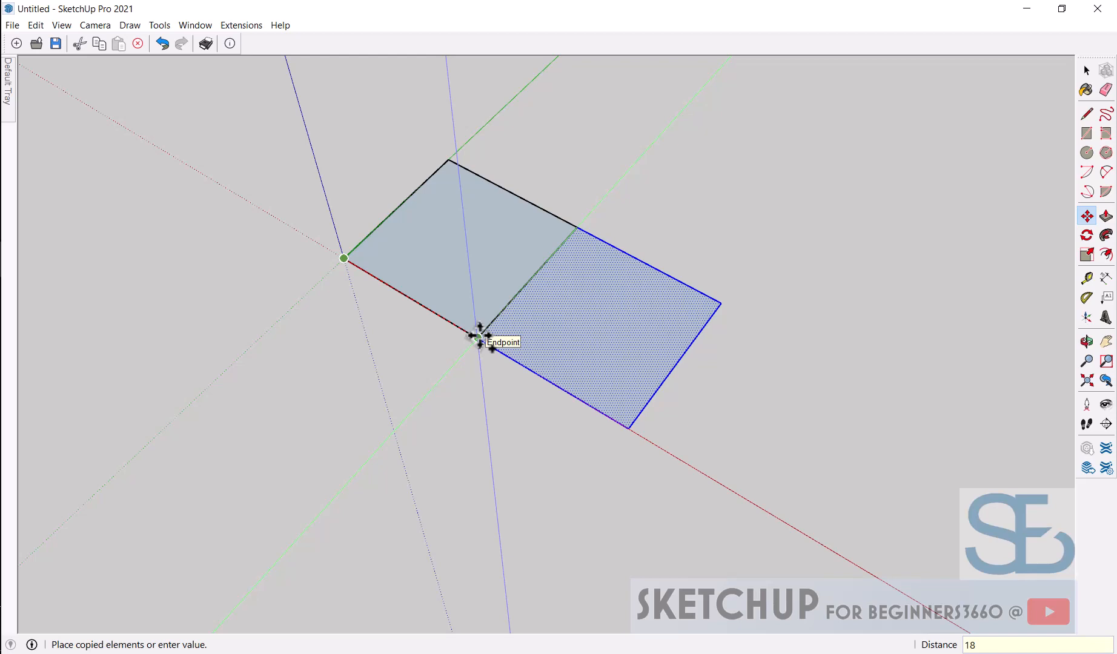
type("18")
key("Return")
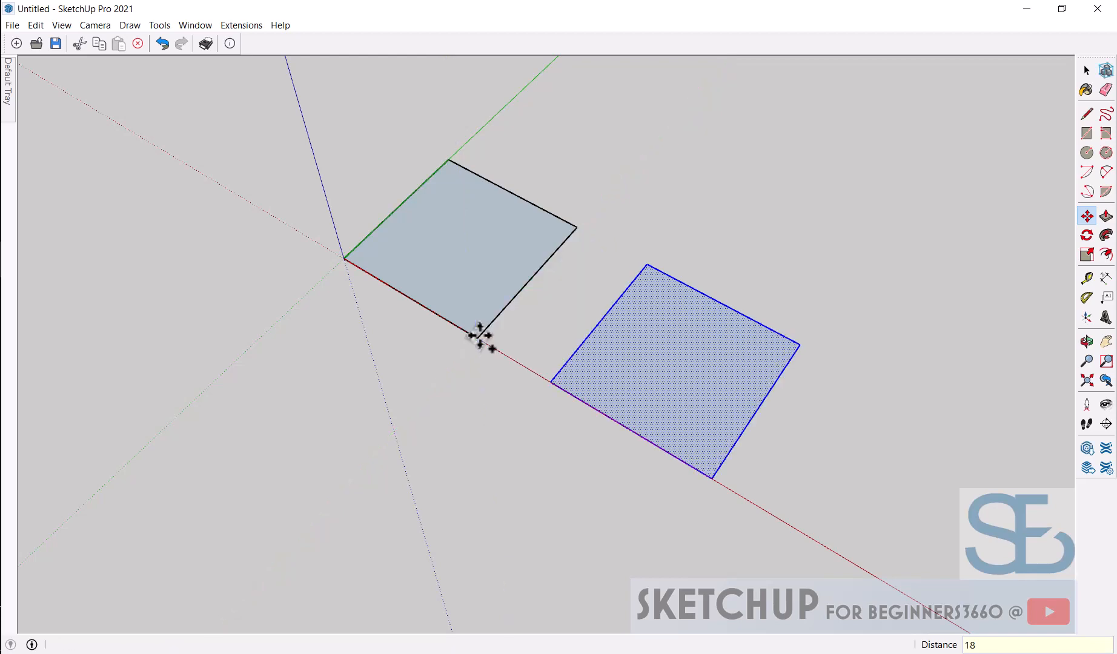
Magnify the screen to examine the 5x array entry for the copied square, and return to 100%
scroll(480, 336, "down", 1)
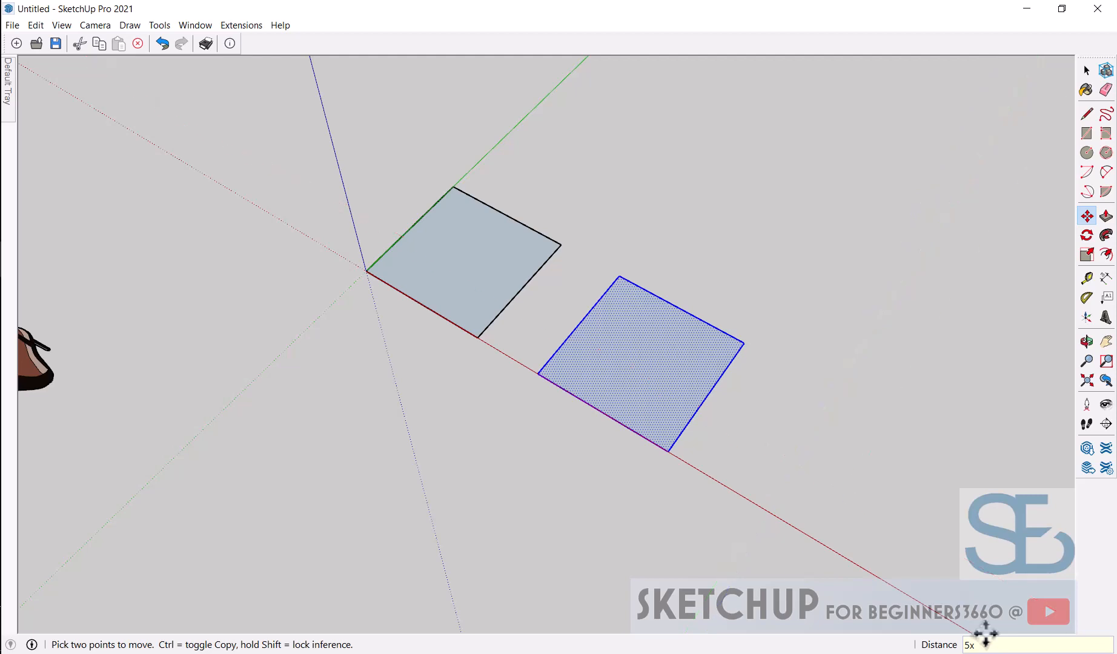
key("super+plus")
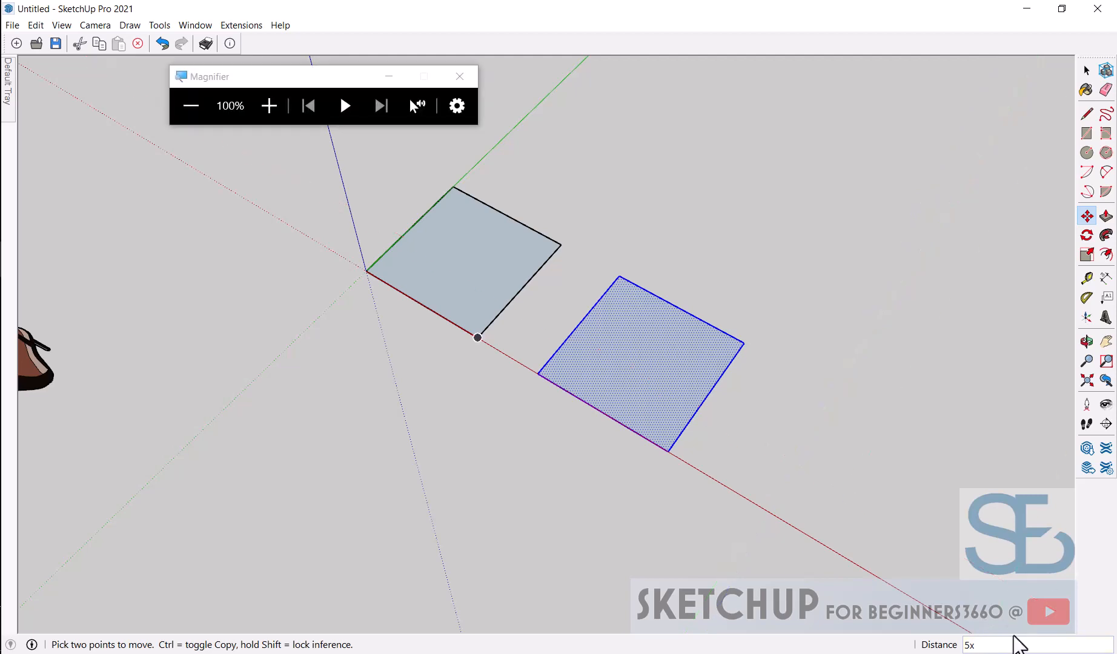
key("super+plus")
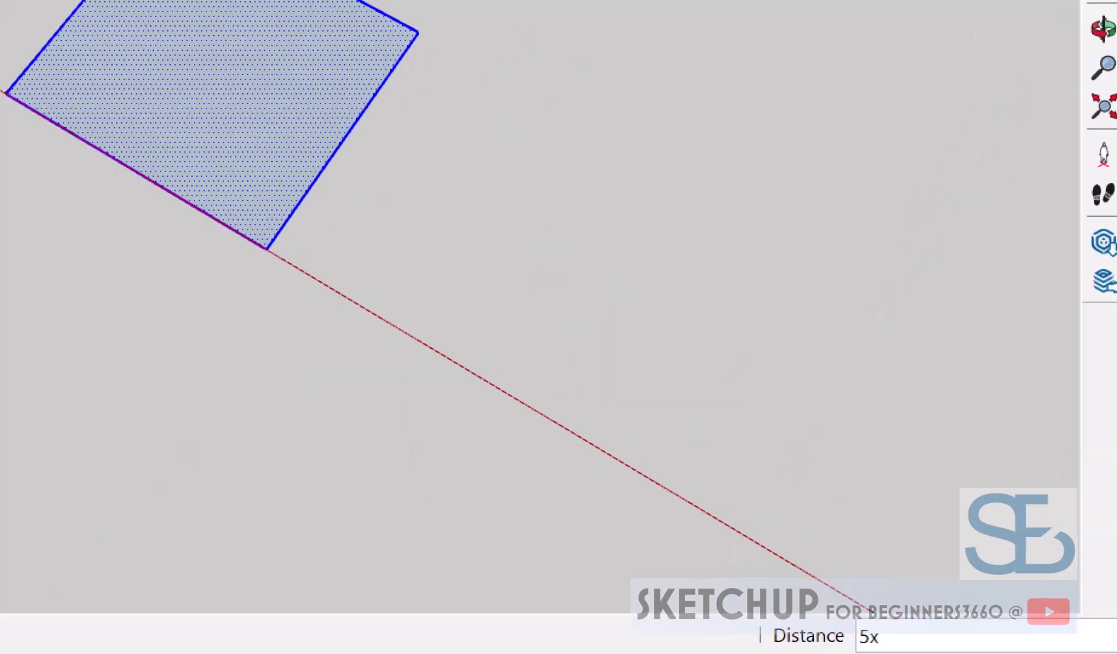
key("super+minus")
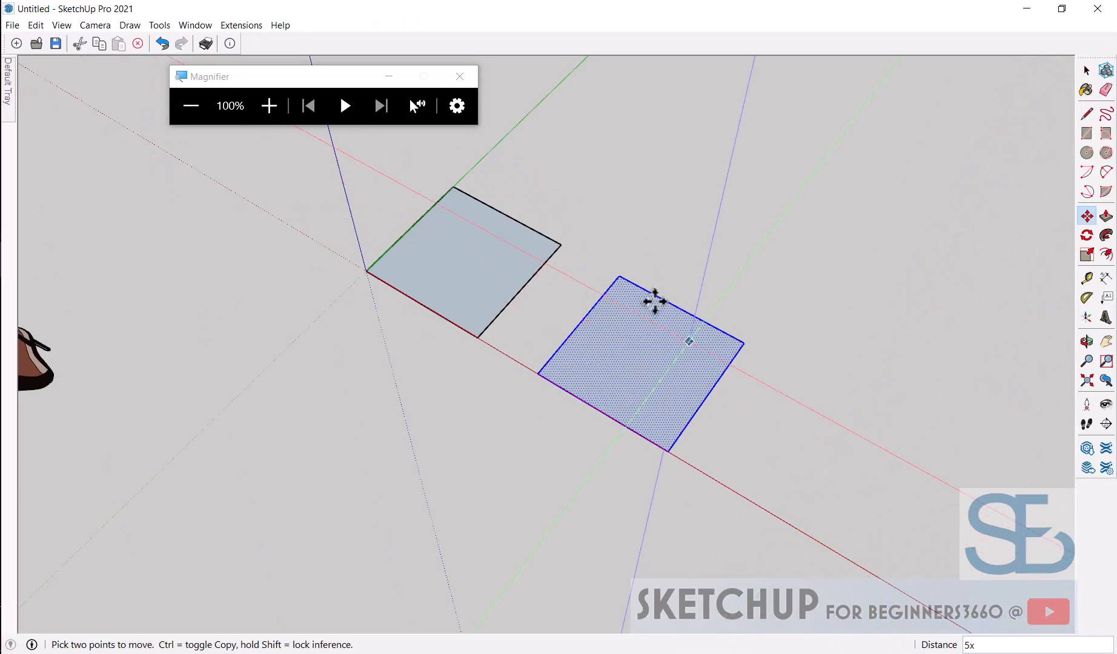
Delete the copied square, leaving only the original at the origin
middle_click_drag(703, 157, 756, 306)
key("space")
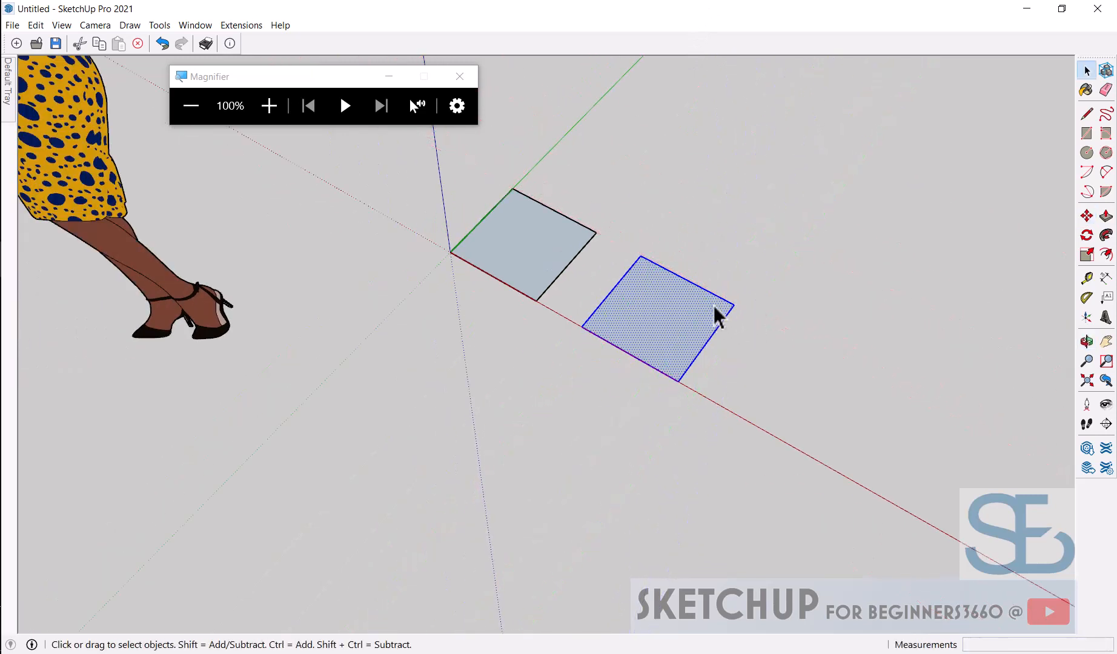
key("Delete")
Copy the whole square from its origin corner 18 inches along the red axis and multiply the copy as a 5x array
middle_click_drag(594, 247, 526, 244)
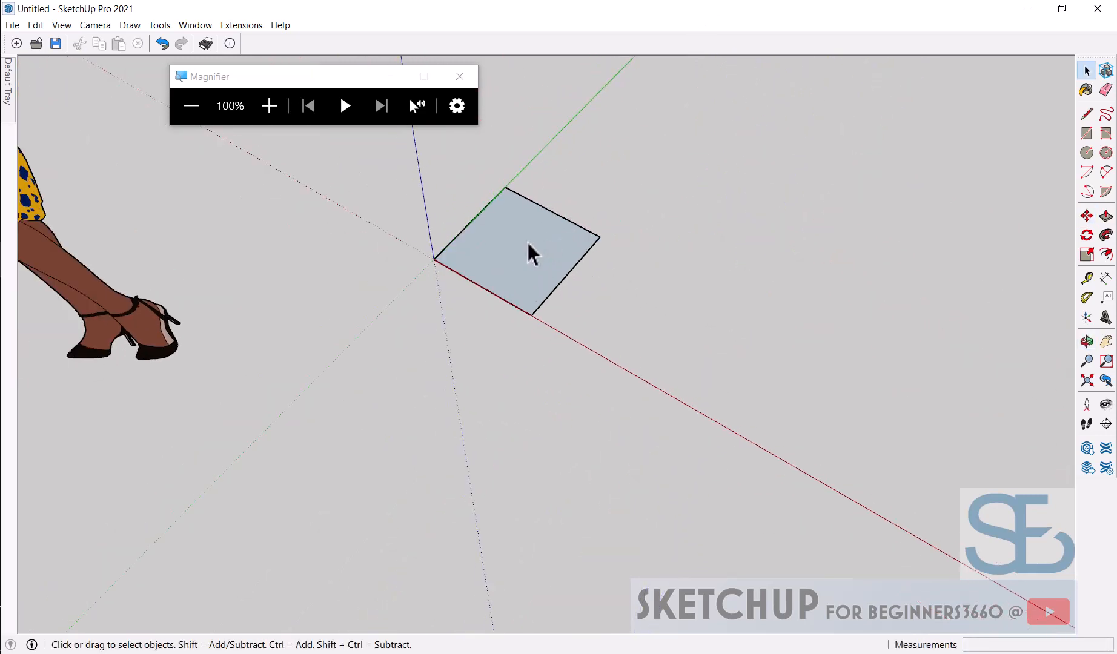
left_click(517, 243)
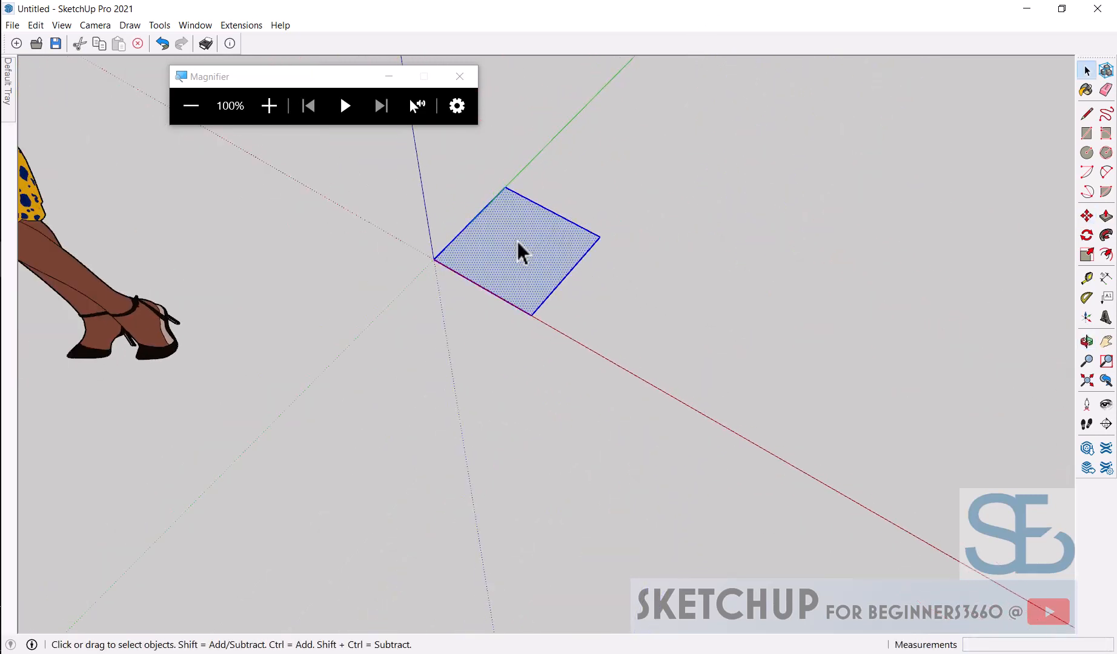
left_click(1087, 216)
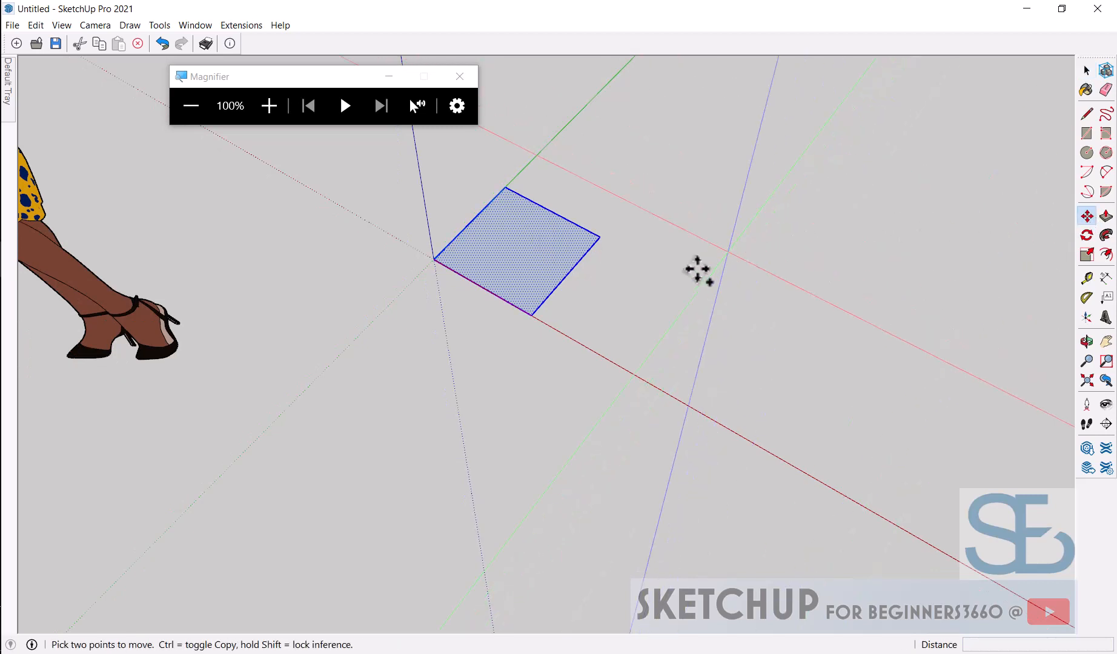
key("ctrl")
left_click(434, 259)
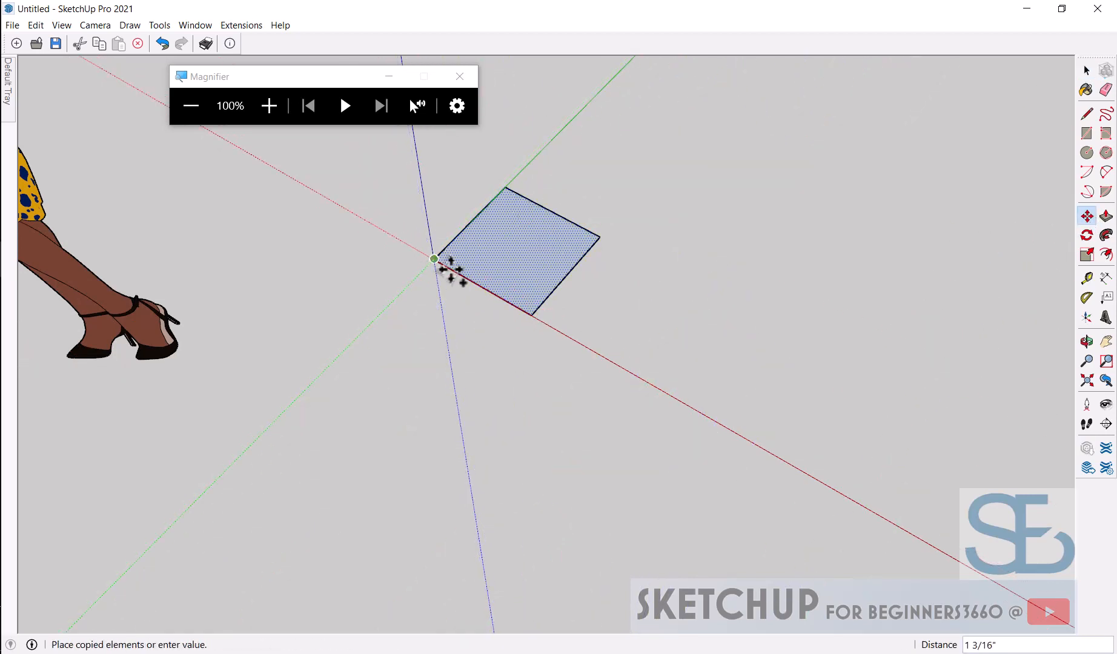
type("18")
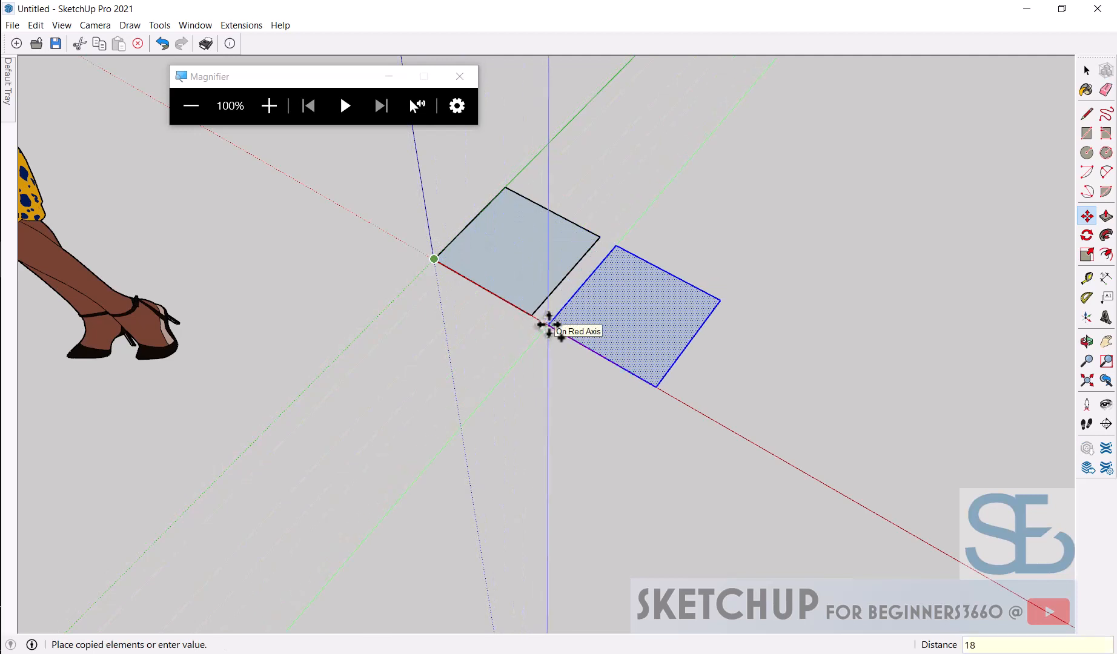
key("Return")
type("5x")
key("Return")
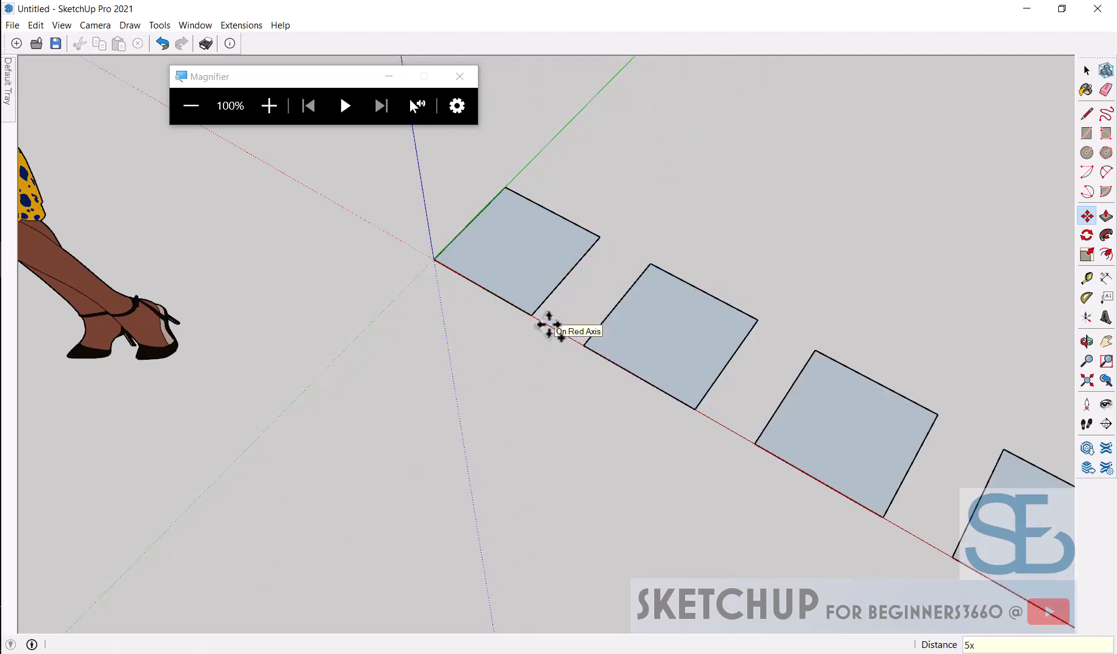
Examine the row of arrayed squares along the red axis and the spacing between them
scroll(436, 296, "down", 5)
scroll(536, 302, "up", 3)
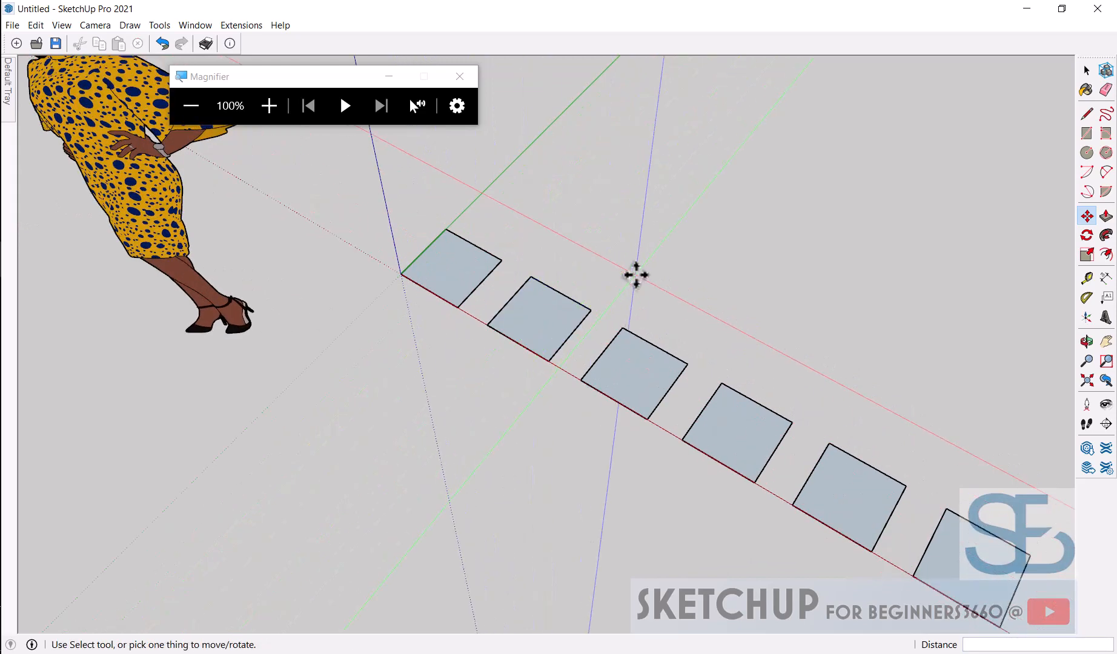
scroll(636, 261, "down", 2)
scroll(901, 328, "up", 1)
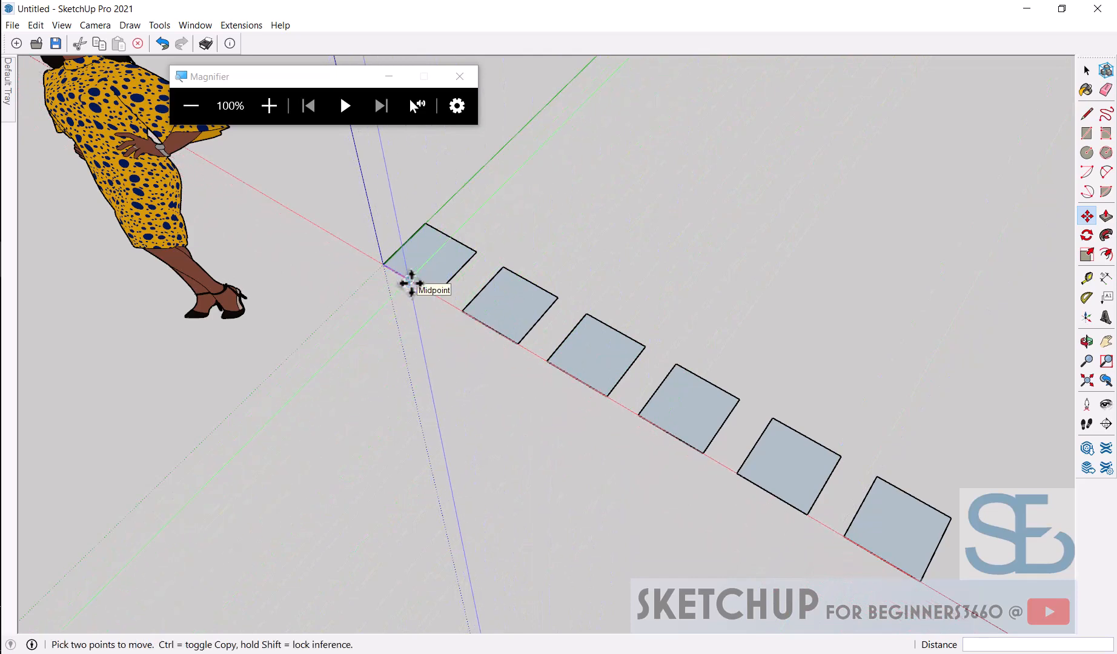
scroll(414, 281, "up", 2)
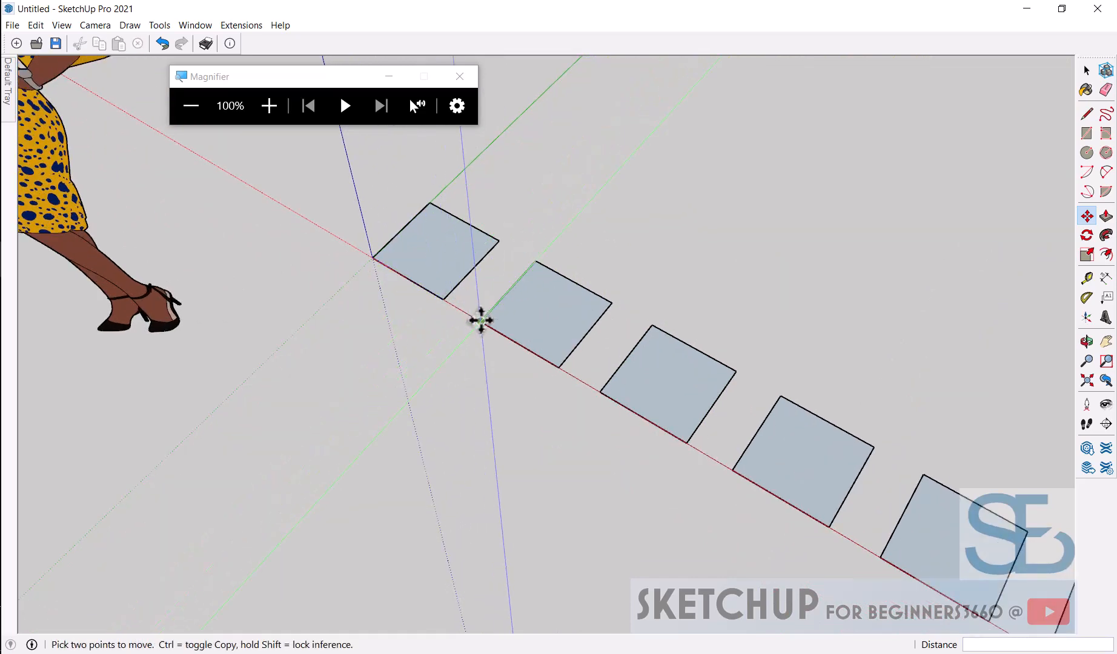
scroll(540, 345, "down", 1)
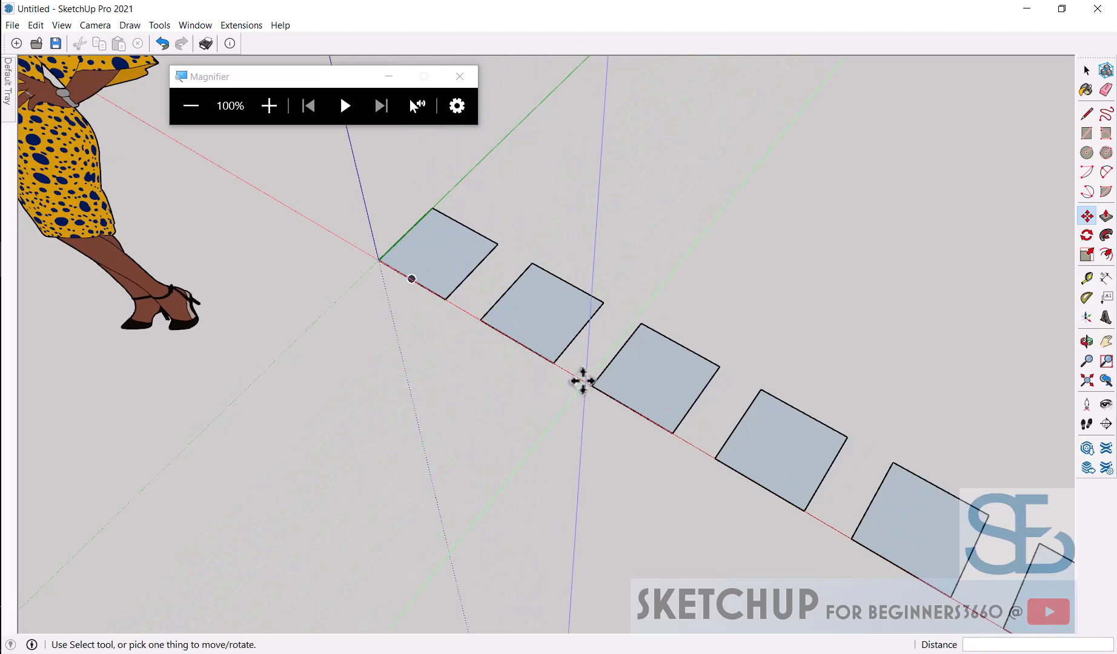
scroll(548, 351, "down", 1)
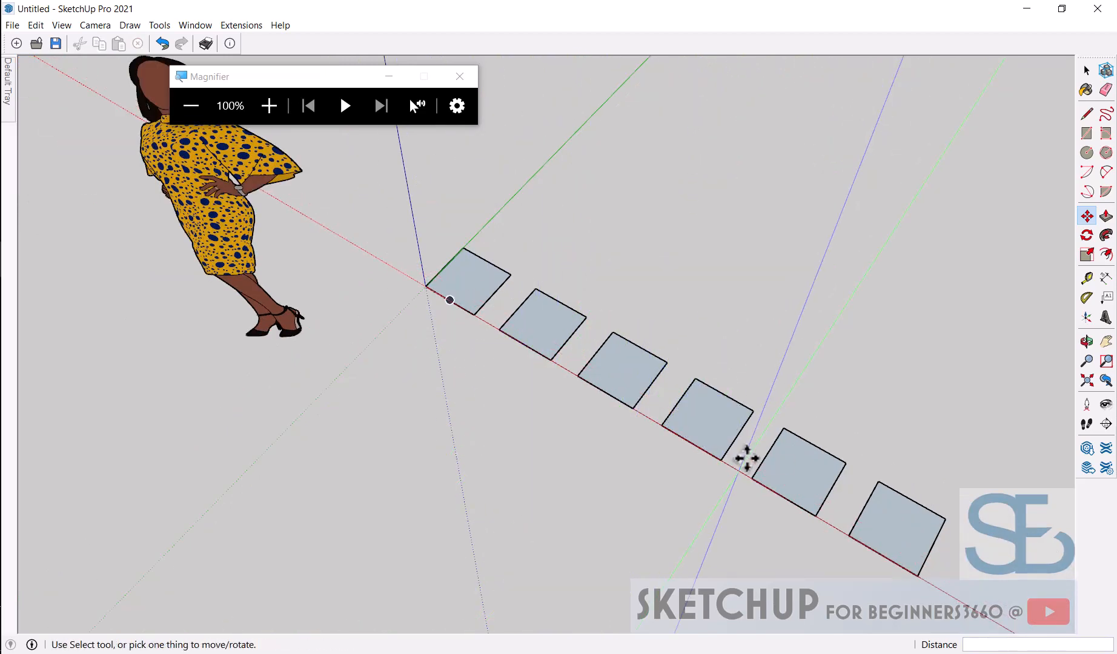
scroll(481, 324, "up", 3)
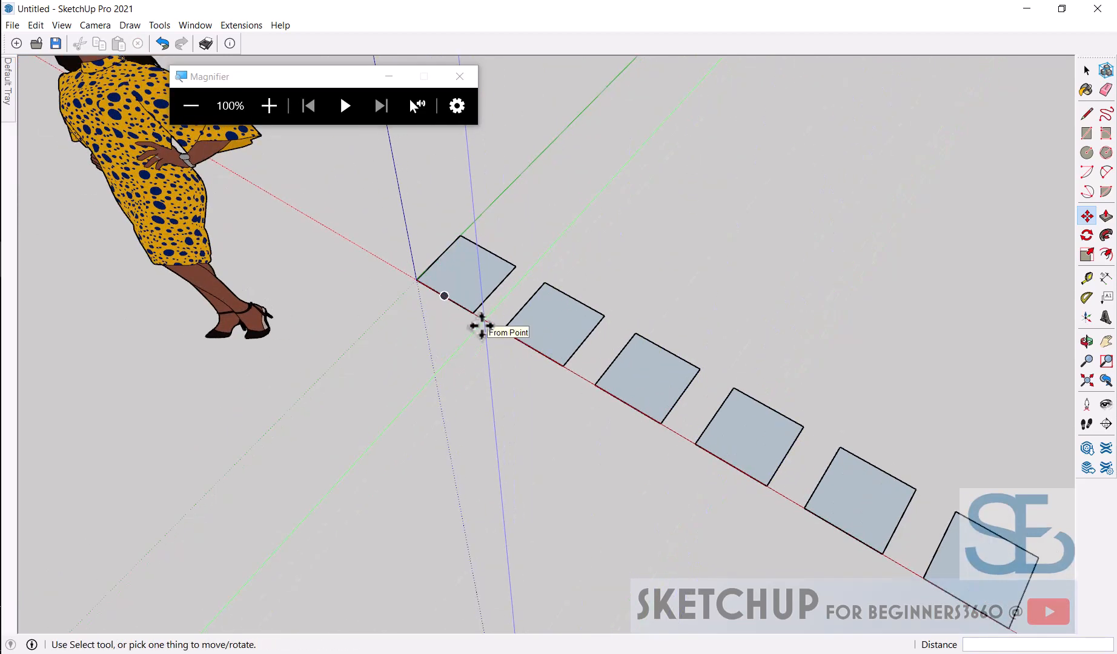
scroll(478, 321, "down", 3)
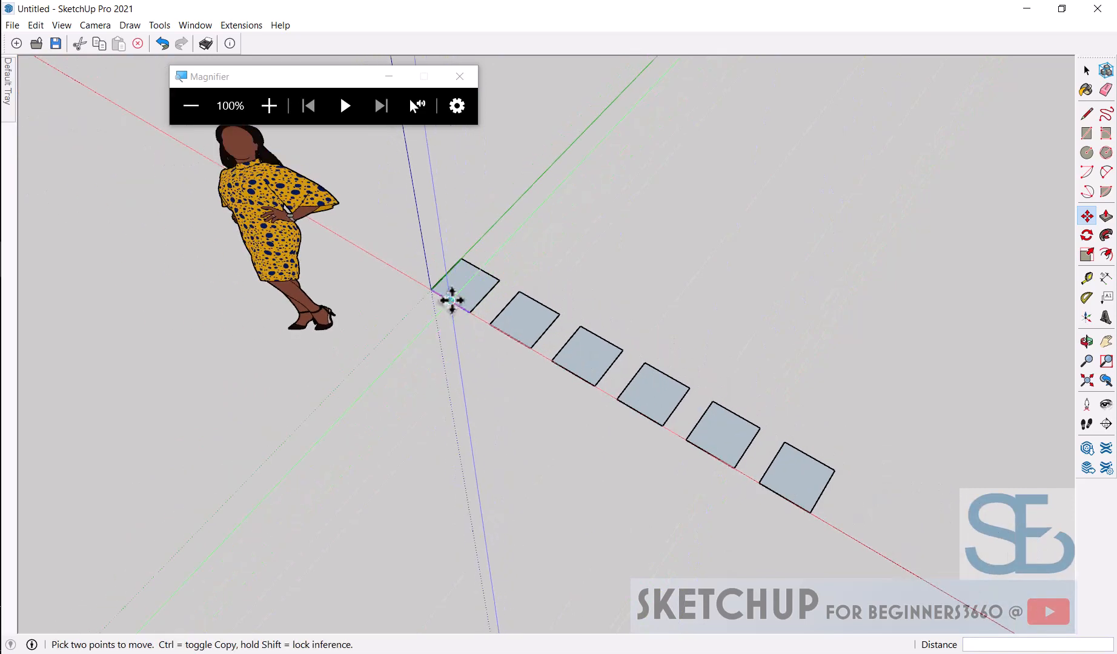
scroll(444, 286, "up", 1)
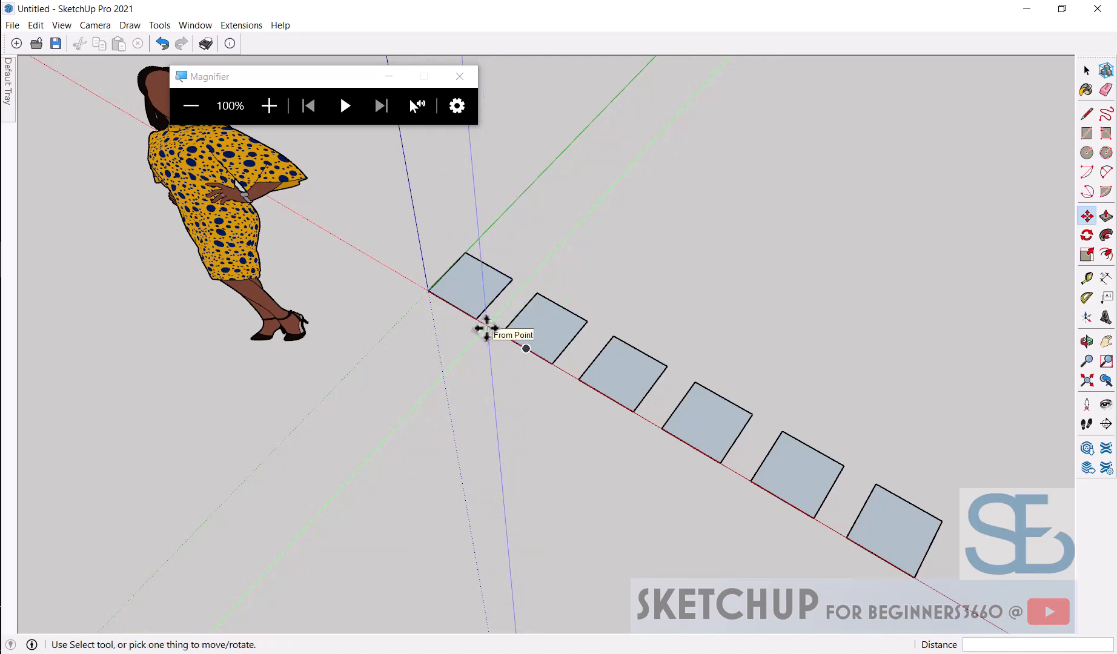
middle_click_drag(486, 331, 489, 331)
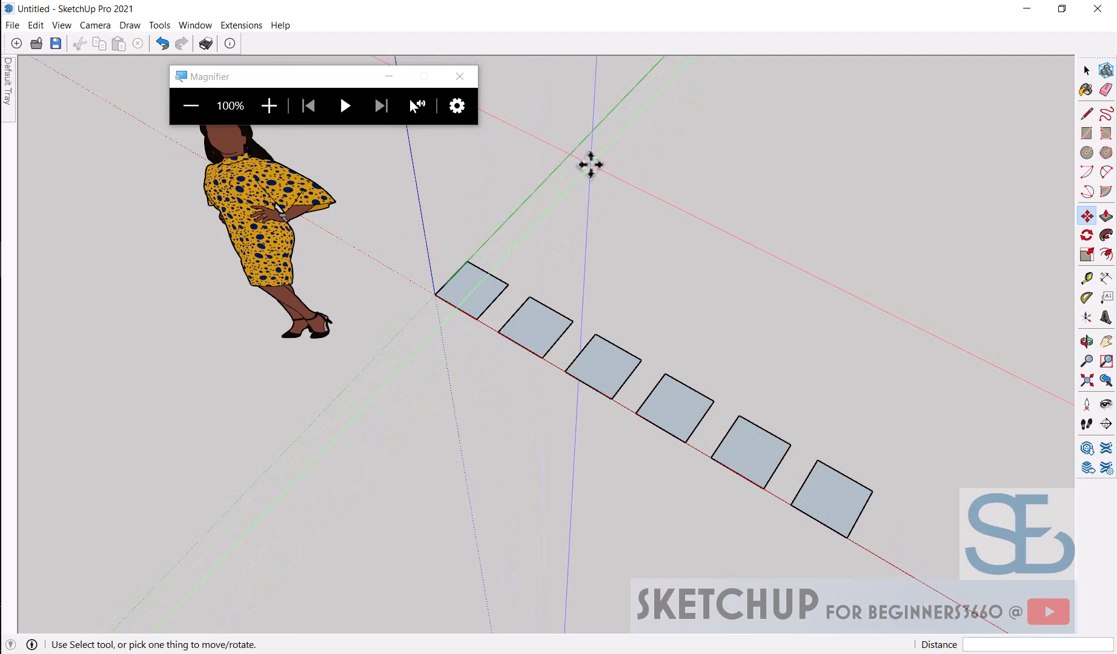
scroll(520, 255, "up", 5)
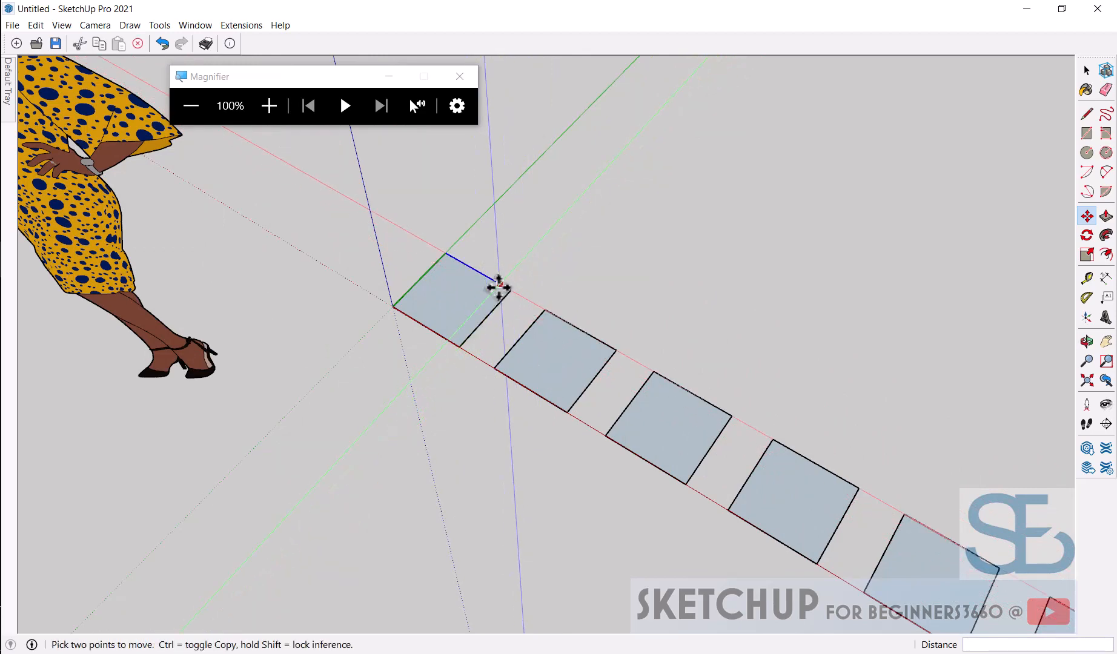
Copy the entire row of squares from the origin corner 15 inches along the green axis and repeat it as a 5x array
scroll(461, 234, "down", 3)
key("space")
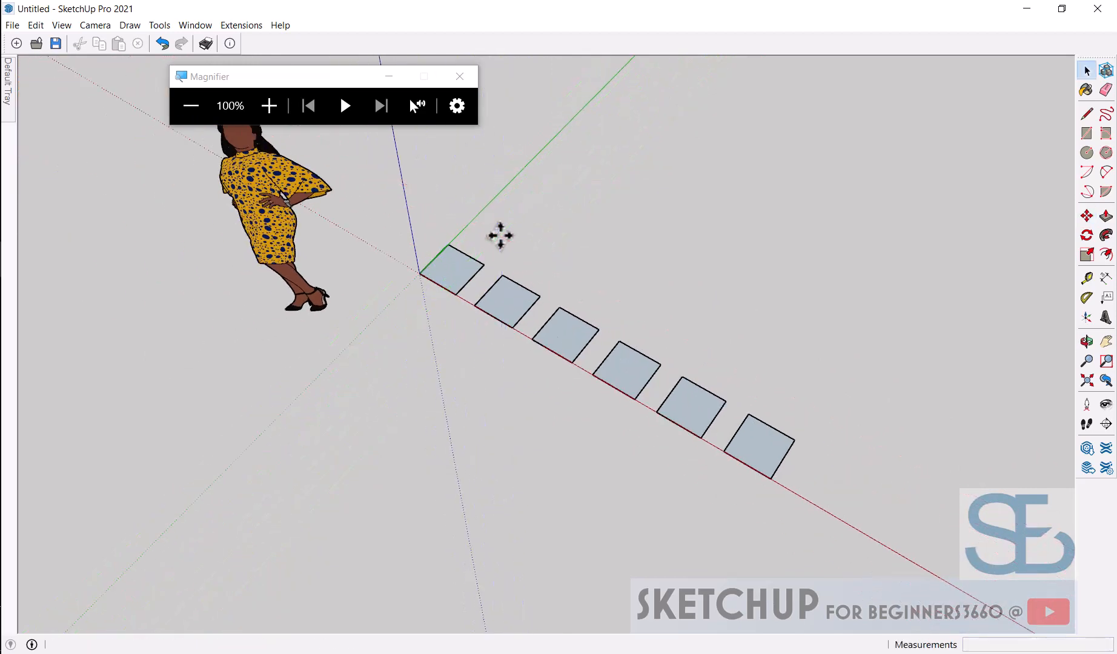
left_click_drag(386, 198, 866, 508)
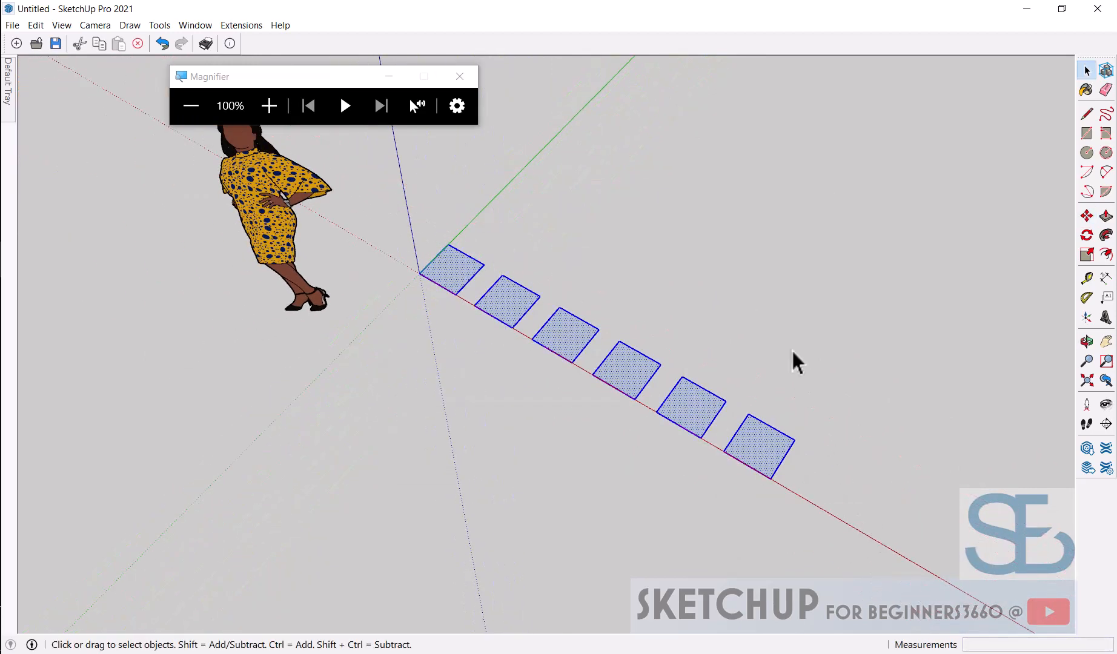
left_click(1087, 216)
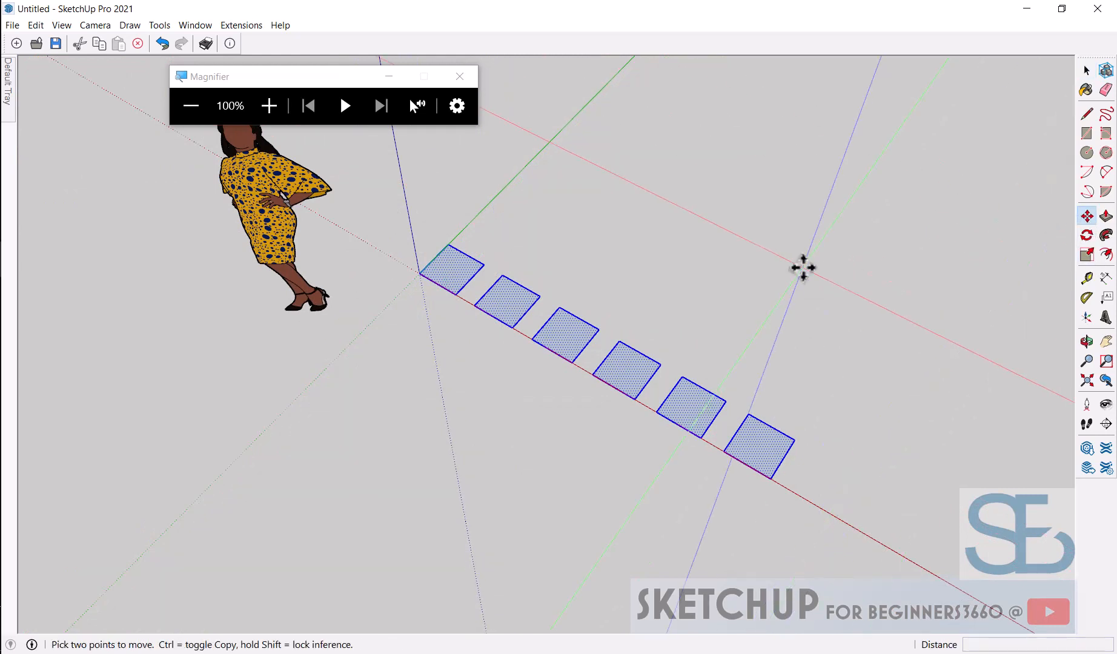
left_click(420, 273)
key("ctrl")
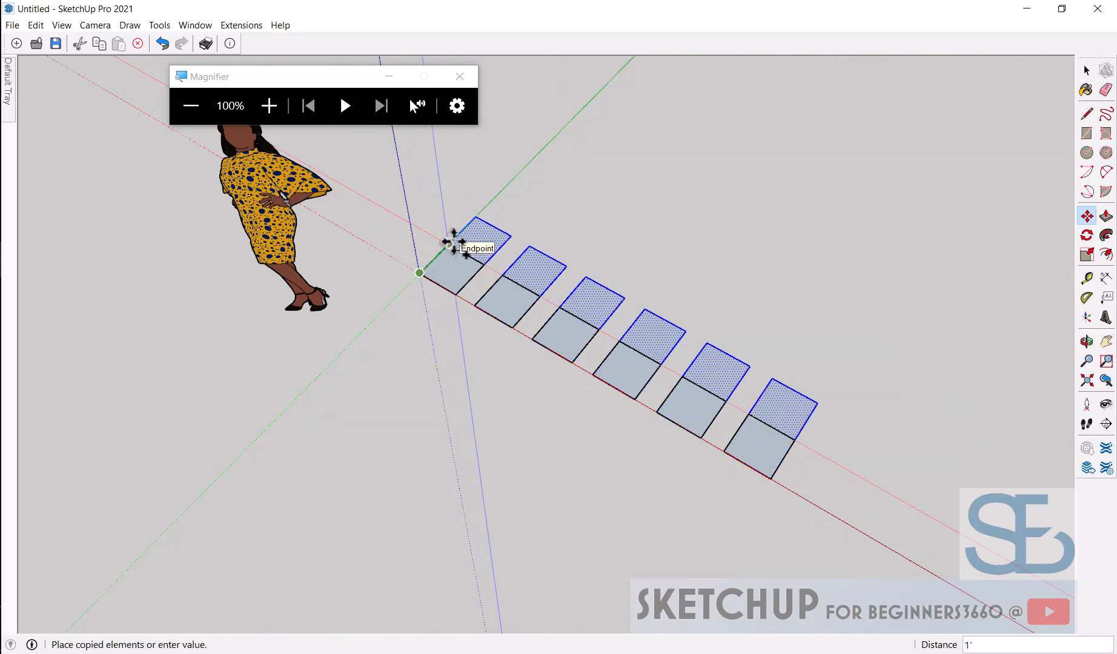
key("Return")
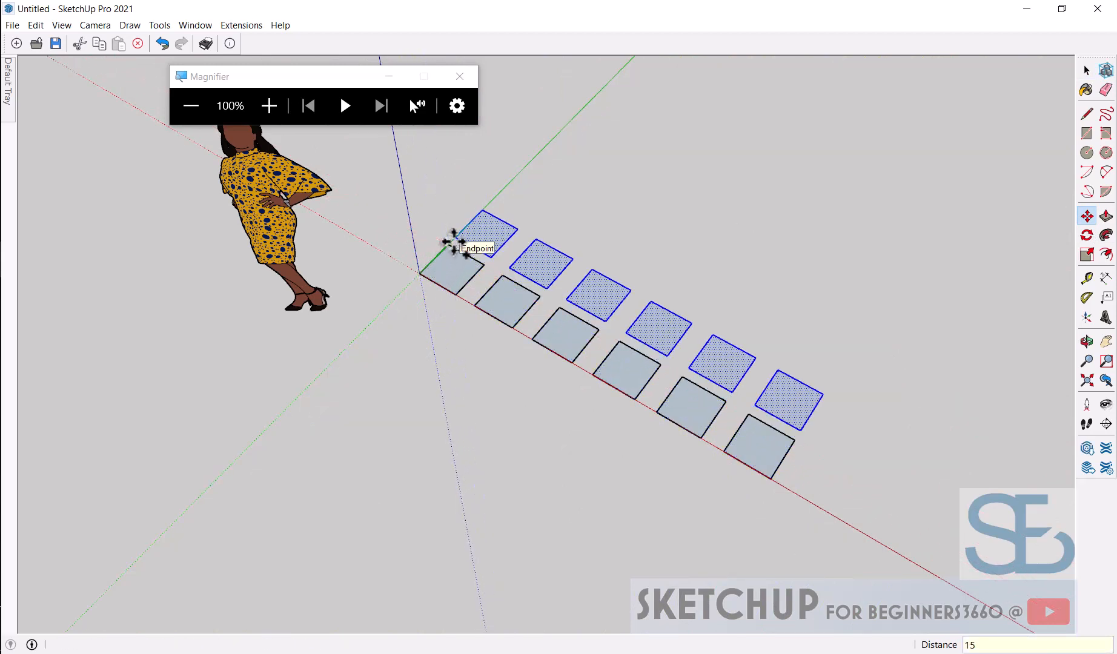
key("Return")
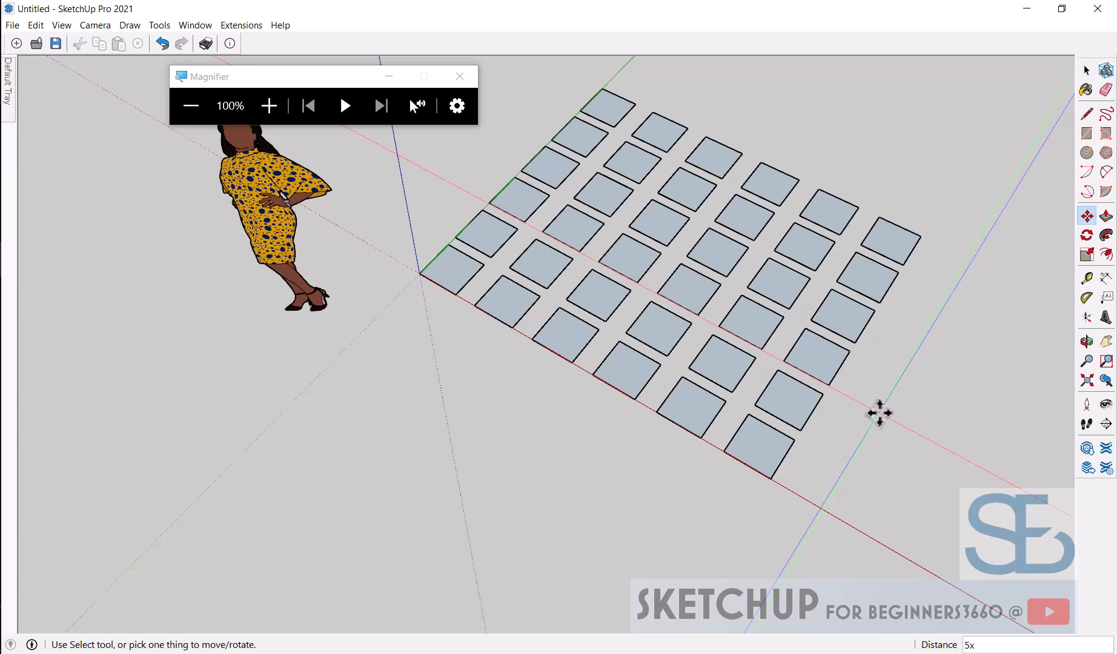
Minimize the Magnifier, switch to Google Meet, stop presenting the screen and pin the other participant's shared presentation
left_click(389, 76)
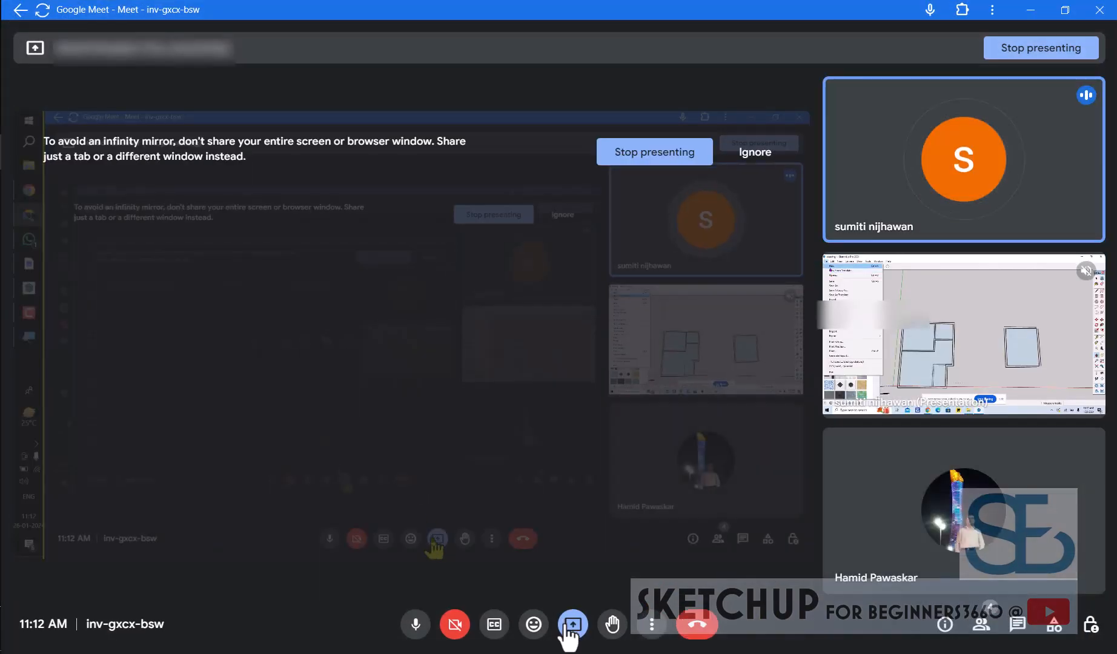
left_click(573, 612)
left_click(599, 581)
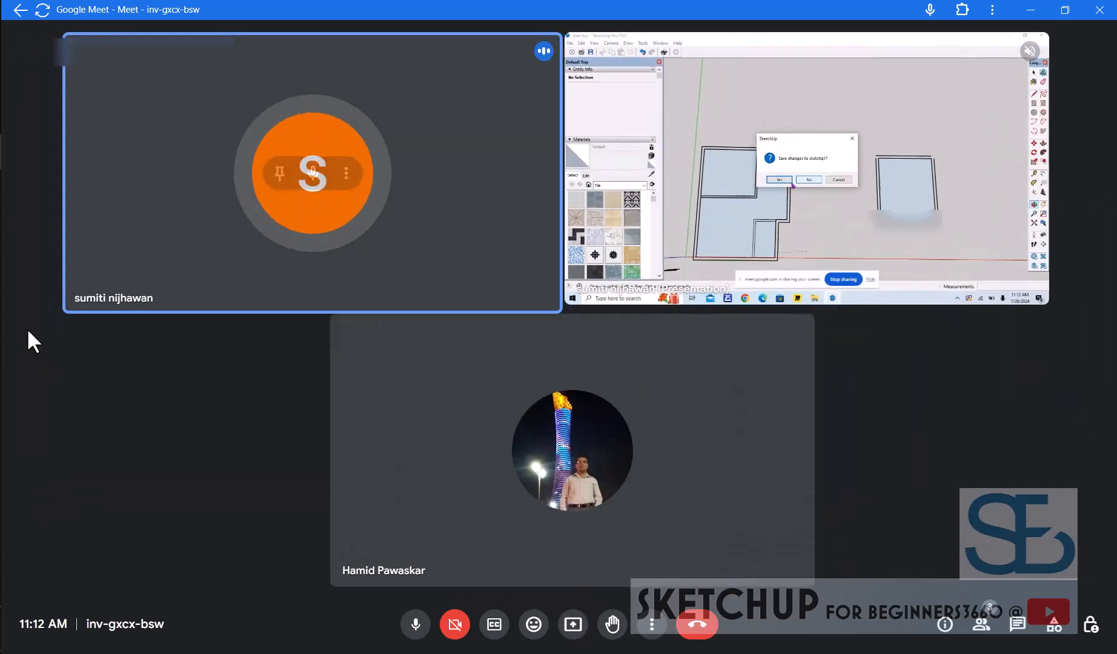
mouse_move(810, 263)
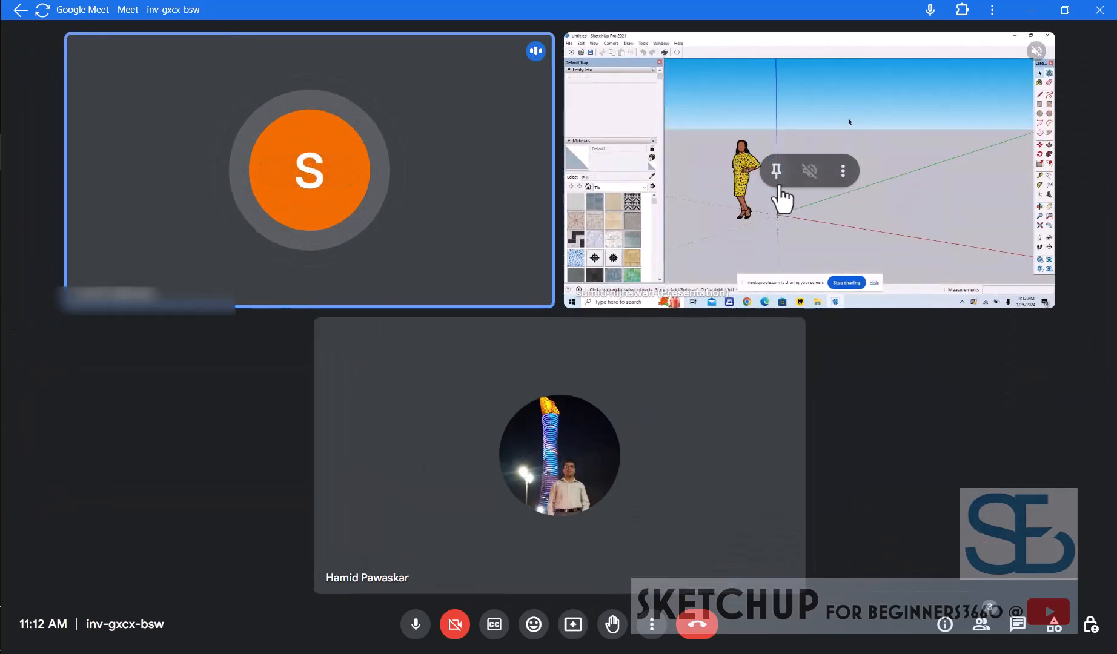
left_click(779, 177)
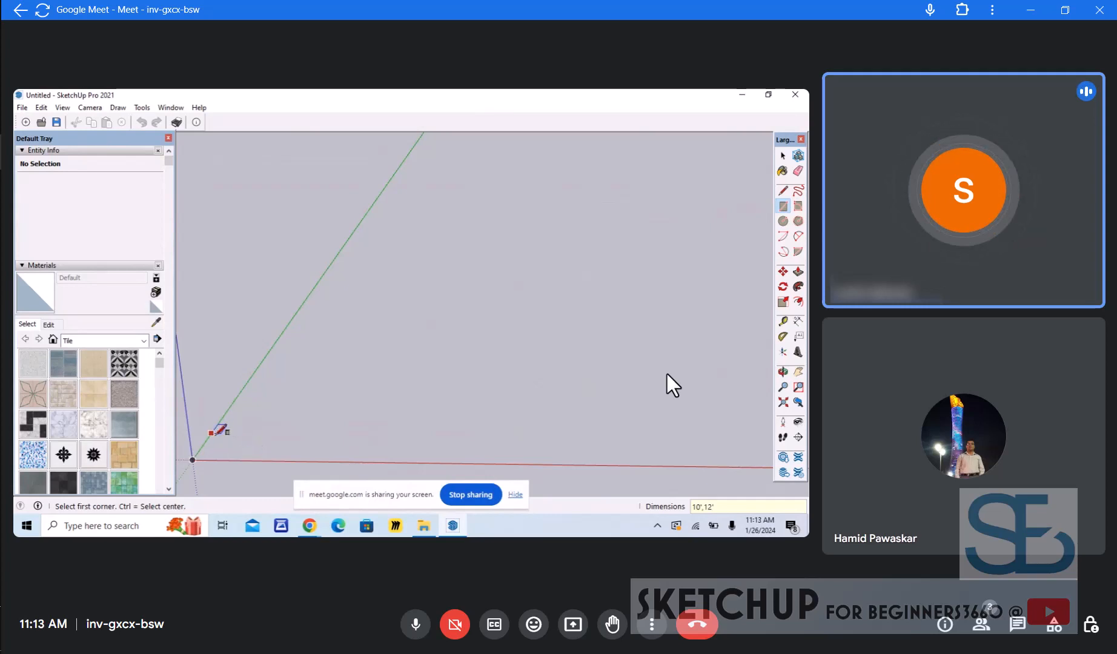
Draw a 10' by 12' rectangle on the ground plane, starting from a point on the green axis
left_click(210, 433)
left_click(255, 460)
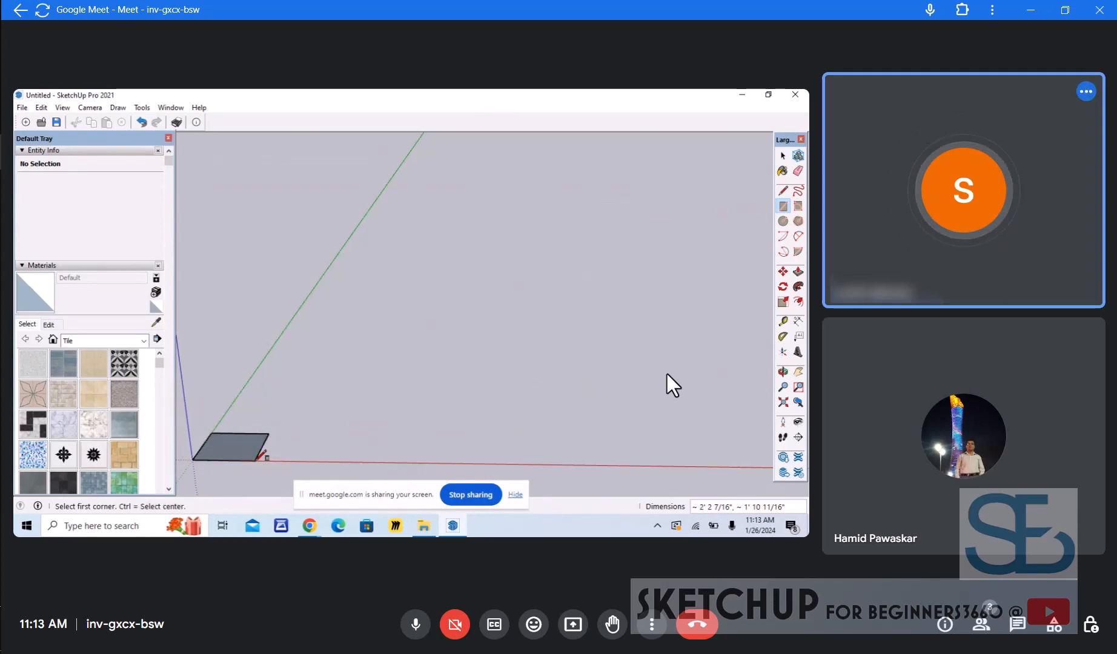
type("10")
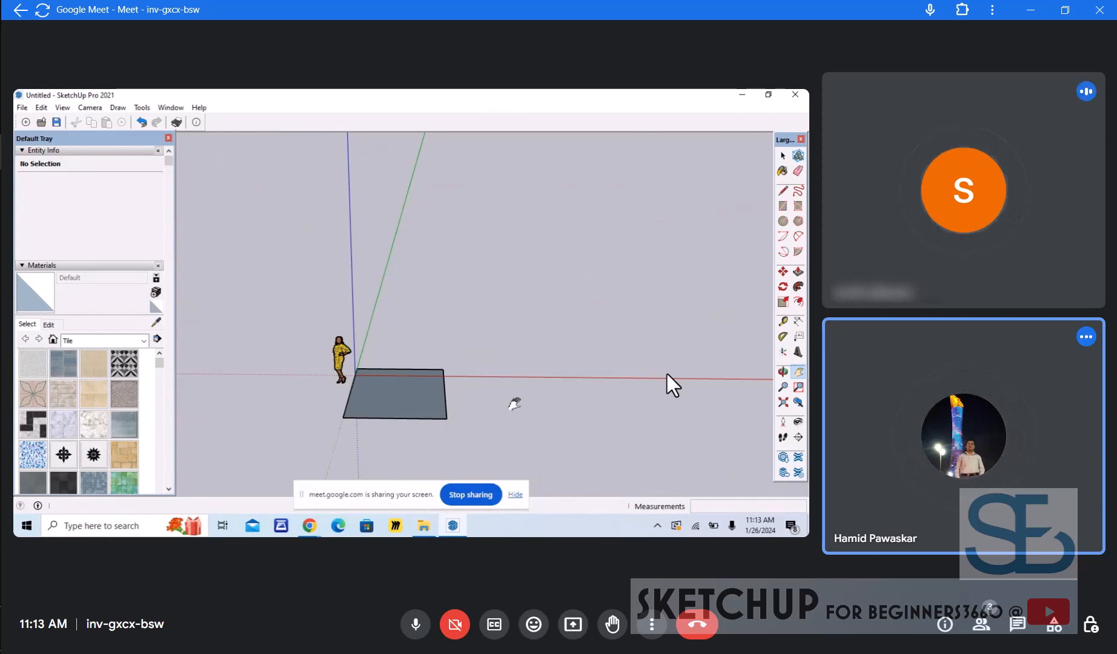
Select the 10' by 12' rectangle's face together with its four edges and activate the Move tool
key("space")
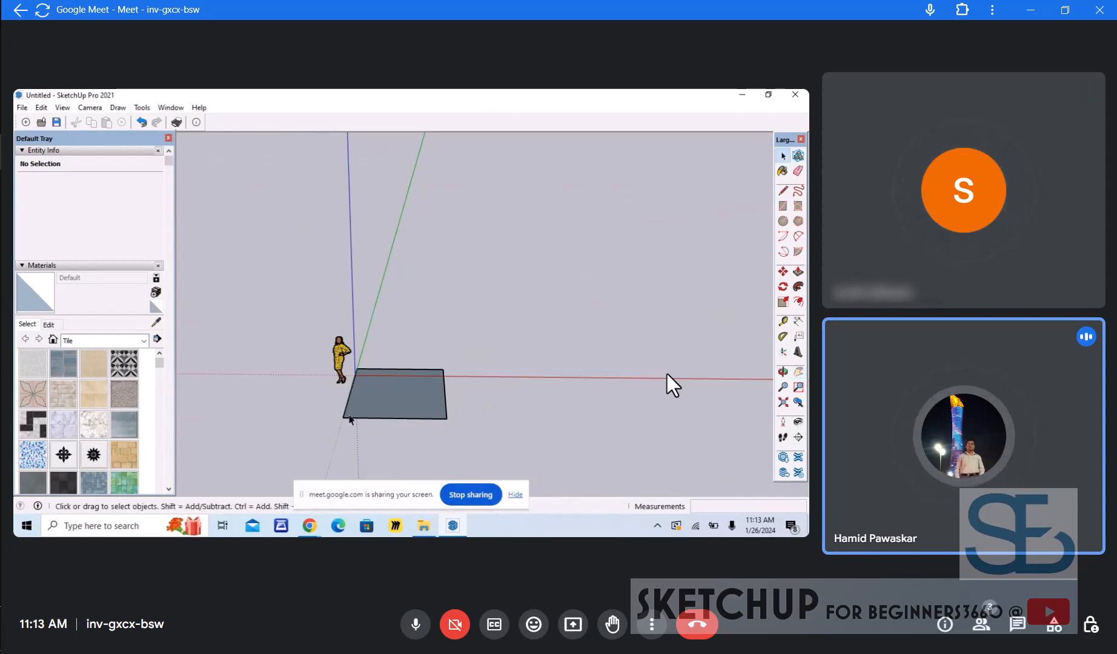
key("m")
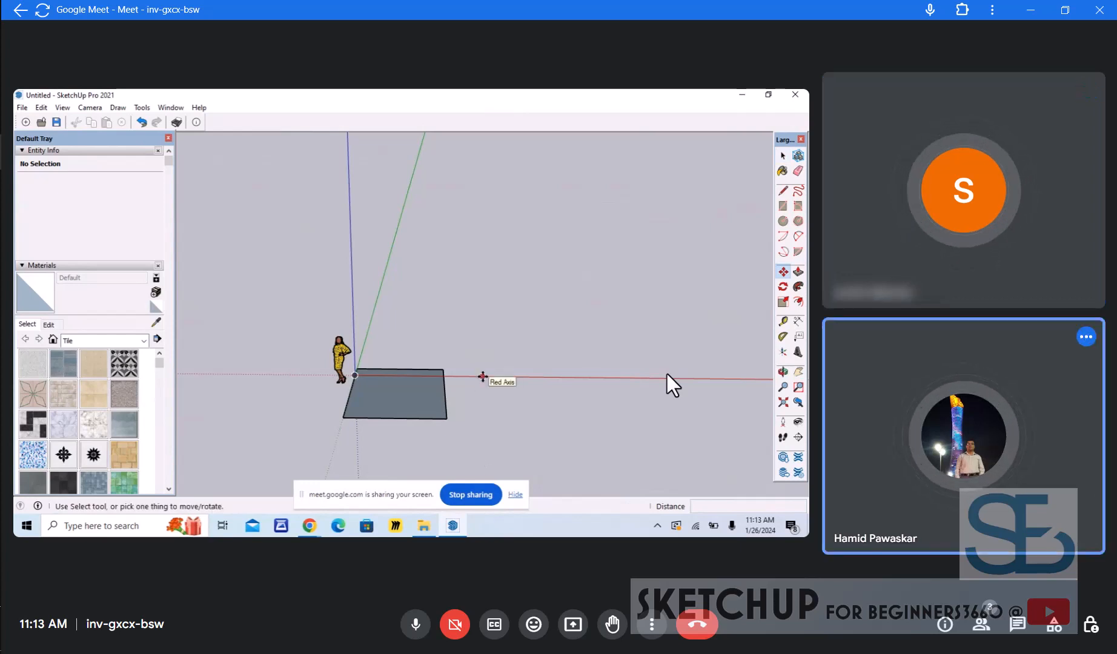
key("space")
scroll(474, 378, "down", 1)
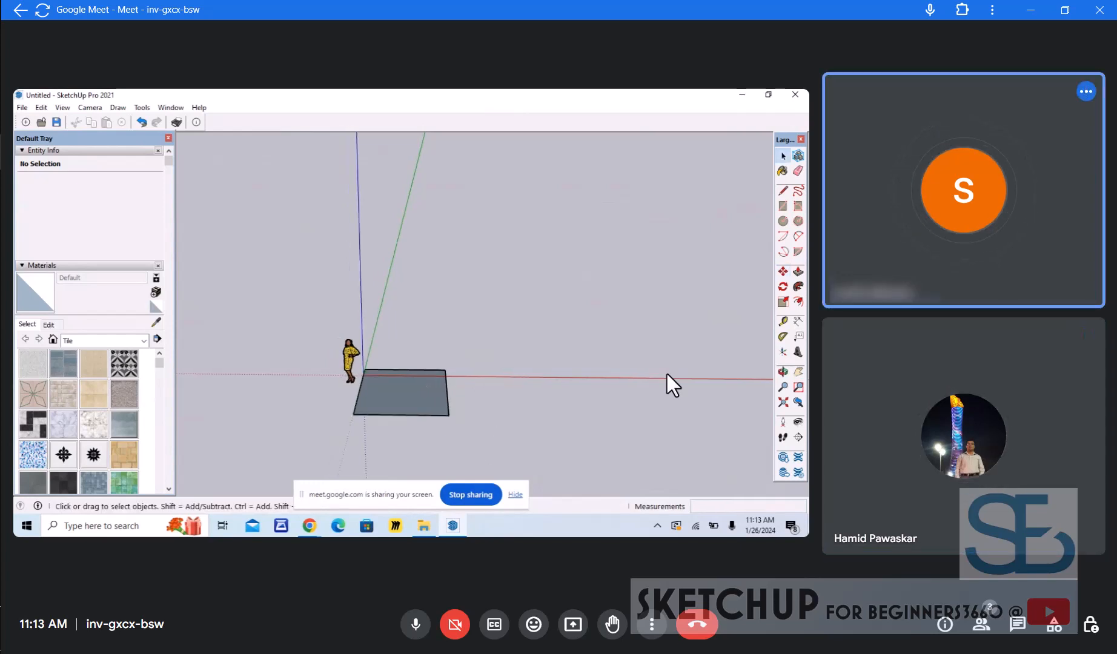
left_click(394, 372)
left_click(433, 423)
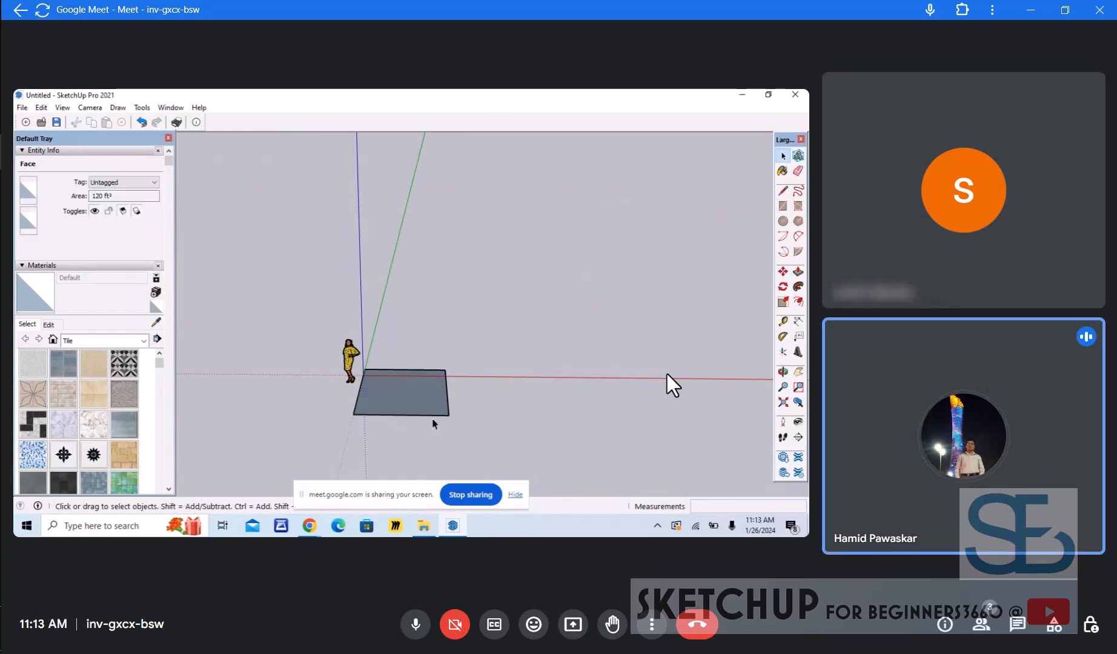
double_click(425, 401)
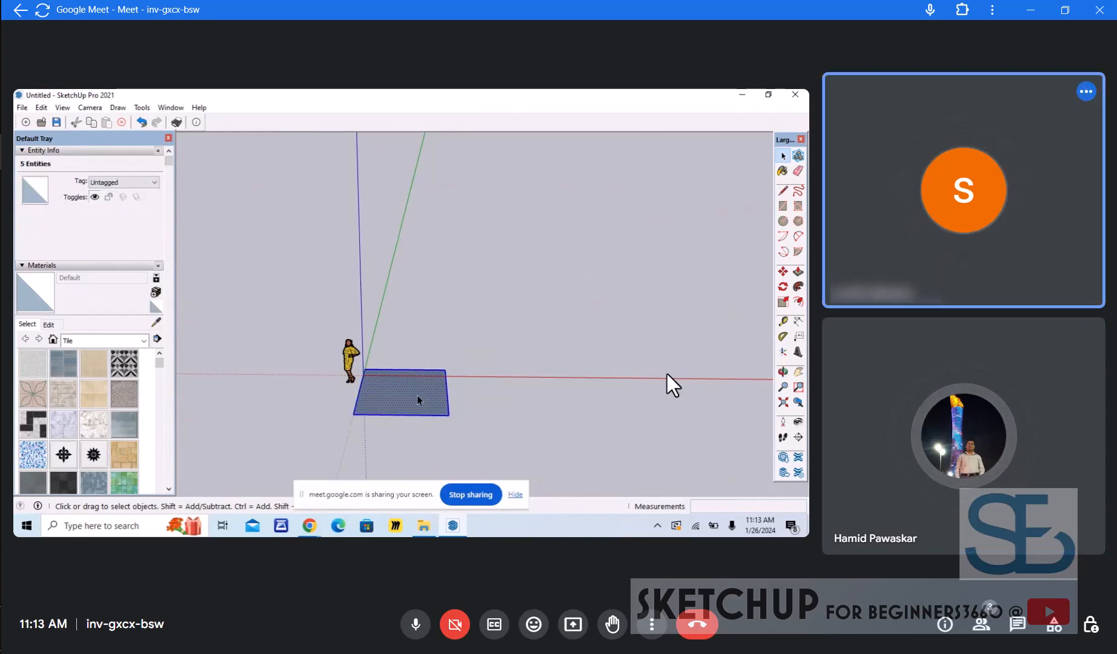
key("m")
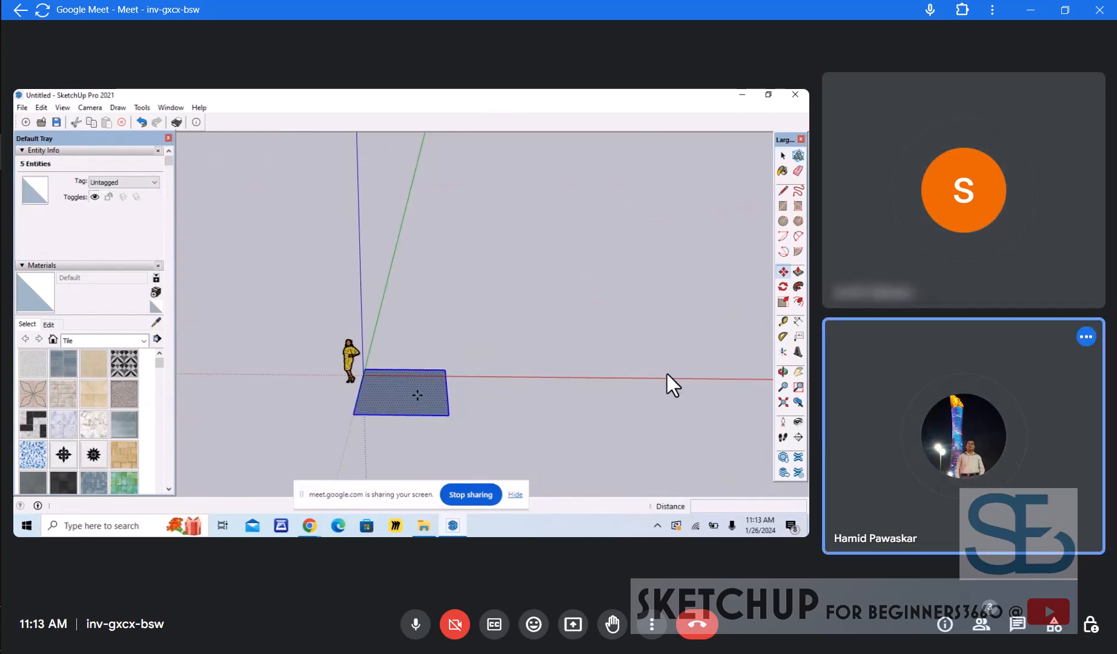
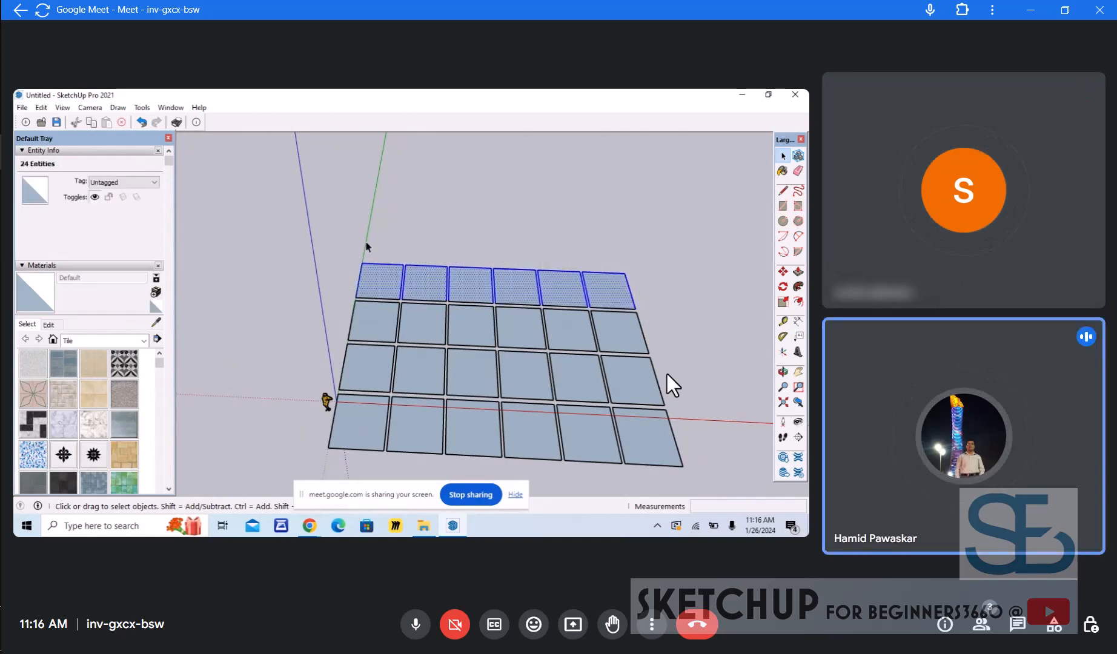
Clear the selection and examine the rectangle grid's rows, columns and outer corners
left_click(448, 285)
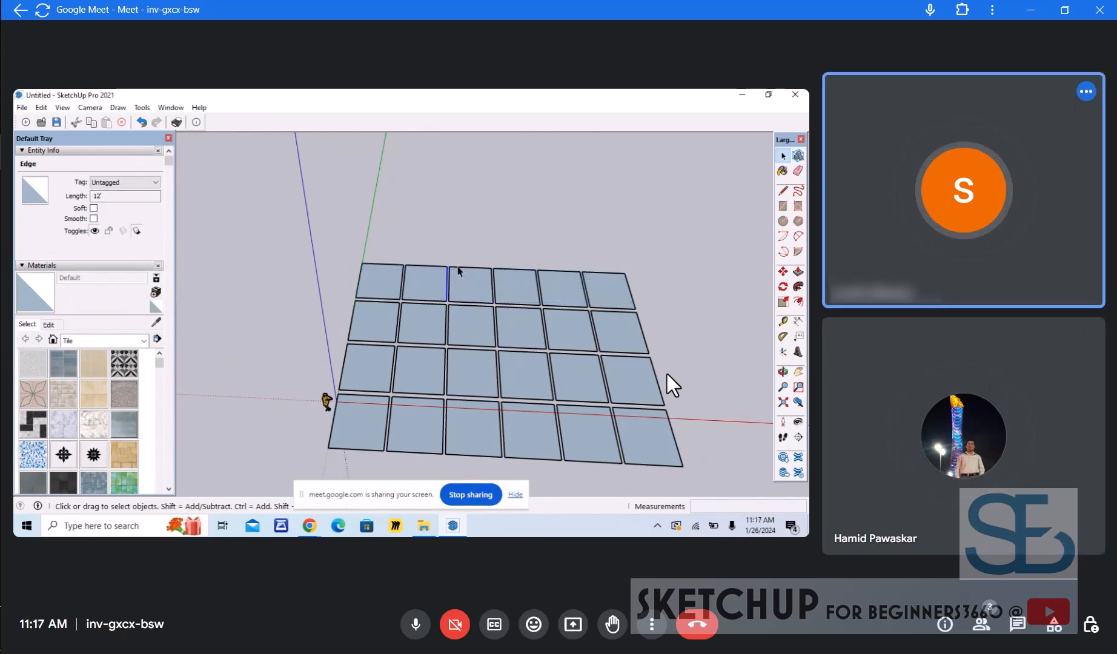
left_click(415, 242)
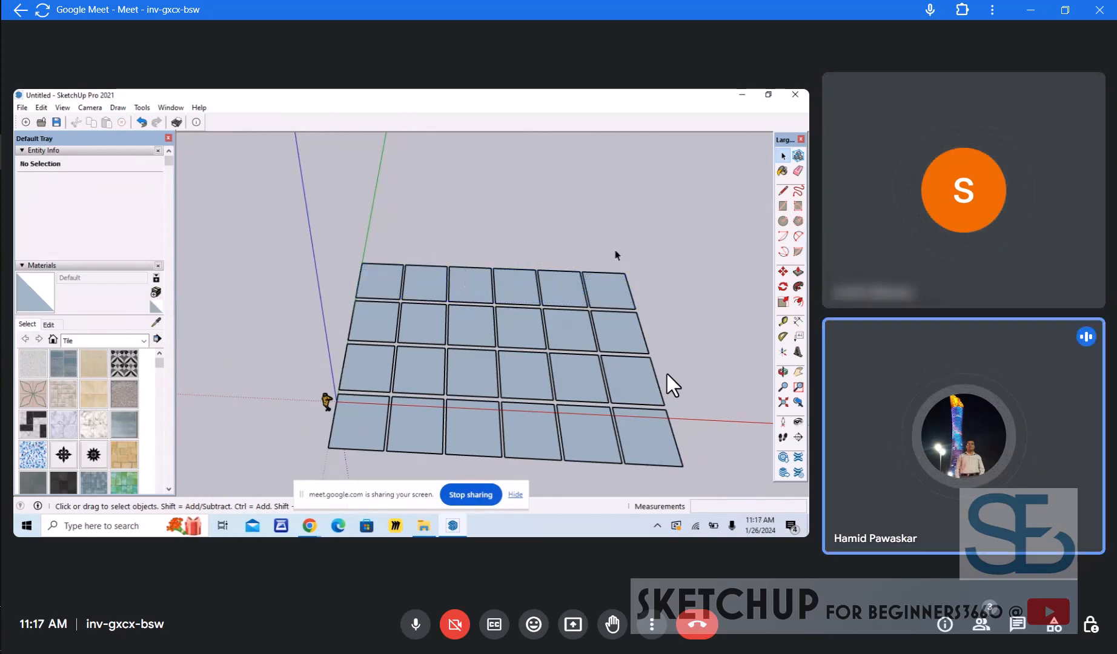
mouse_move(347, 247)
left_mouse_down()
mouse_move(482, 306)
mouse_move(591, 300)
mouse_move(651, 315)
mouse_move(648, 305)
mouse_move(574, 307)
mouse_move(354, 272)
left_mouse_up()
left_click(515, 242)
left_click_drag(643, 280, 663, 309)
left_click(666, 312)
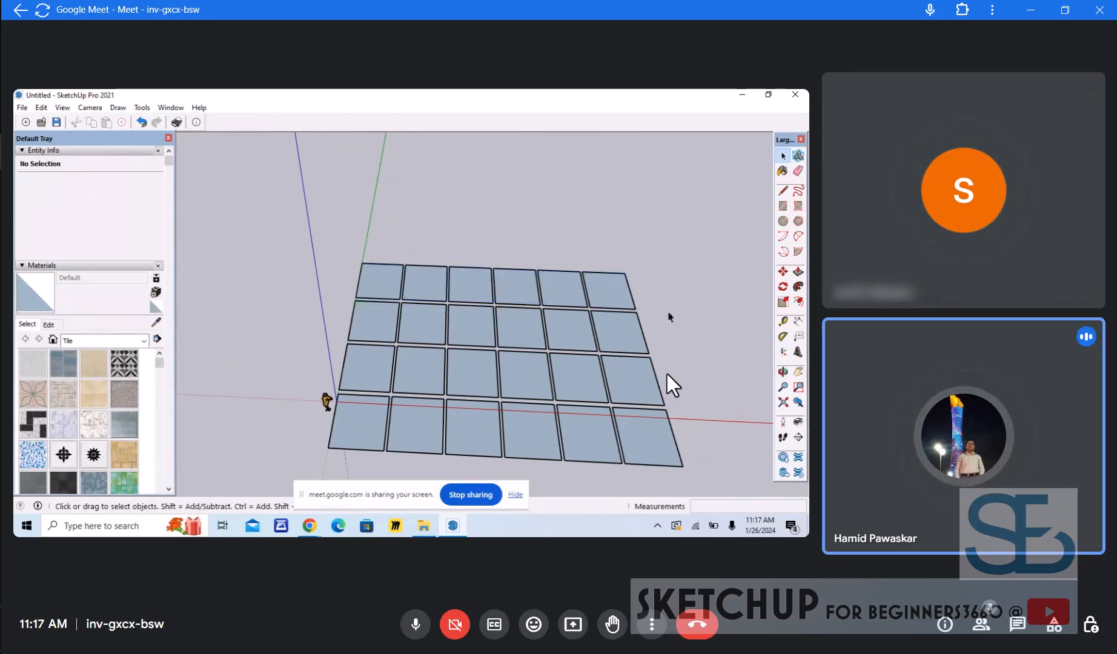
left_click(783, 372)
left_click_drag(657, 382, 664, 377)
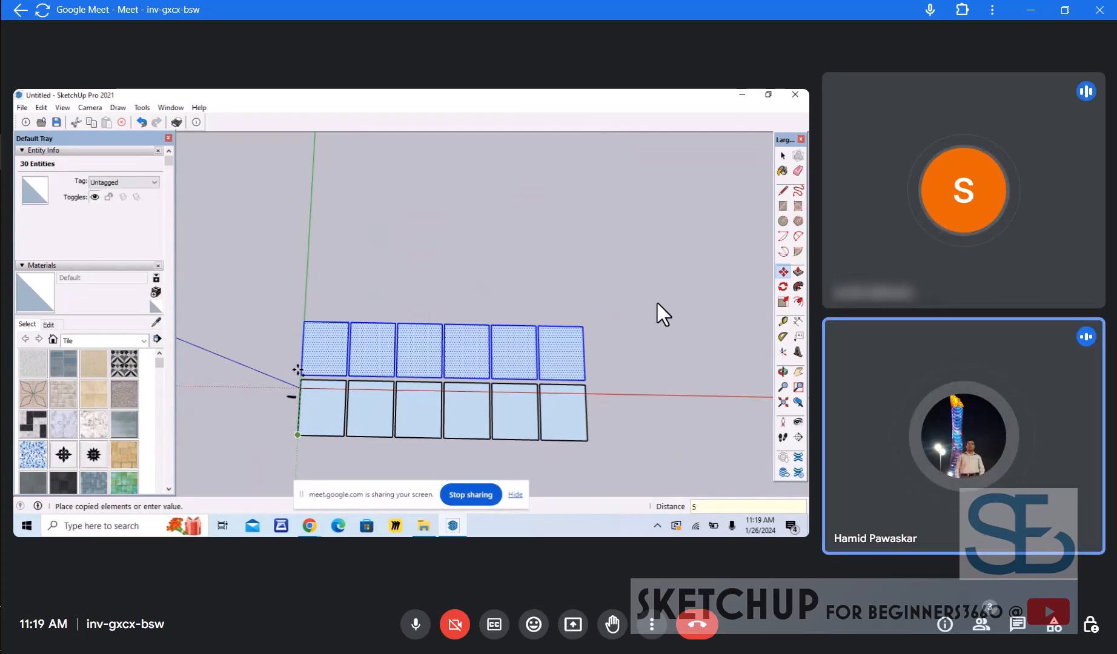
Enter 12' as the distance for copying the row of six rectangles along the green axis
type("5")
key("BackSpace")
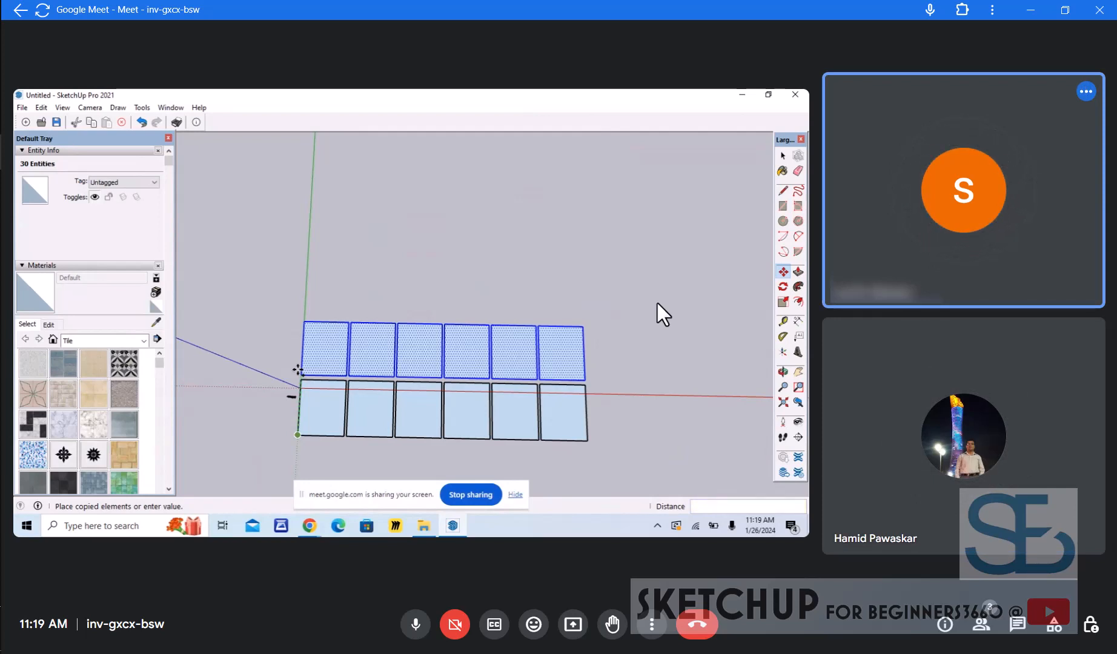
type("12")
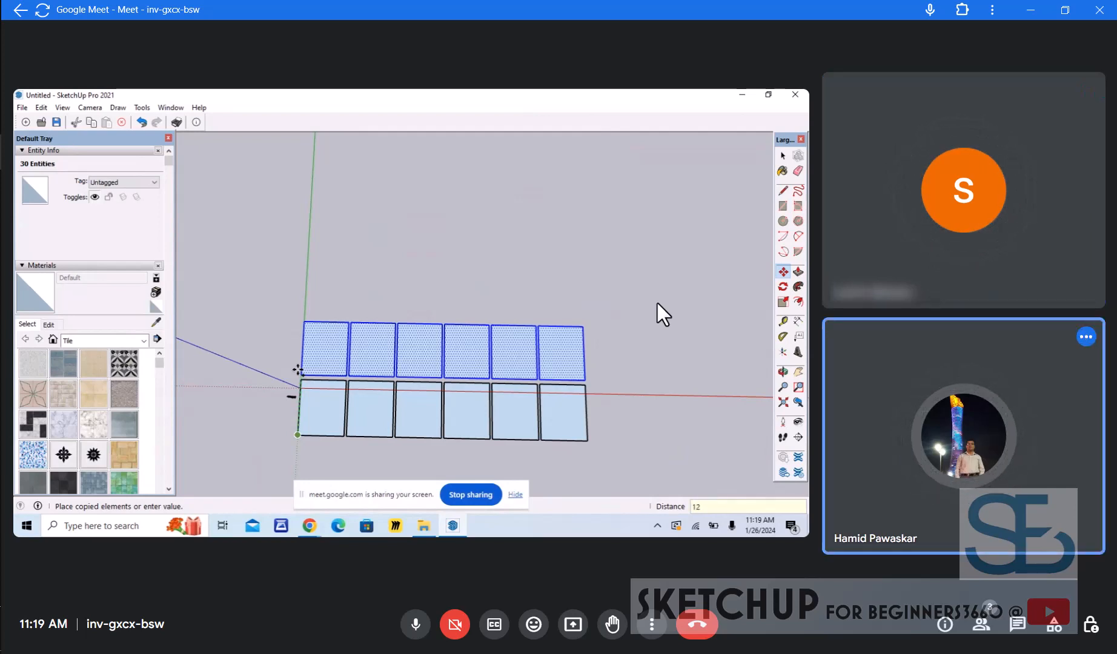
type("'")
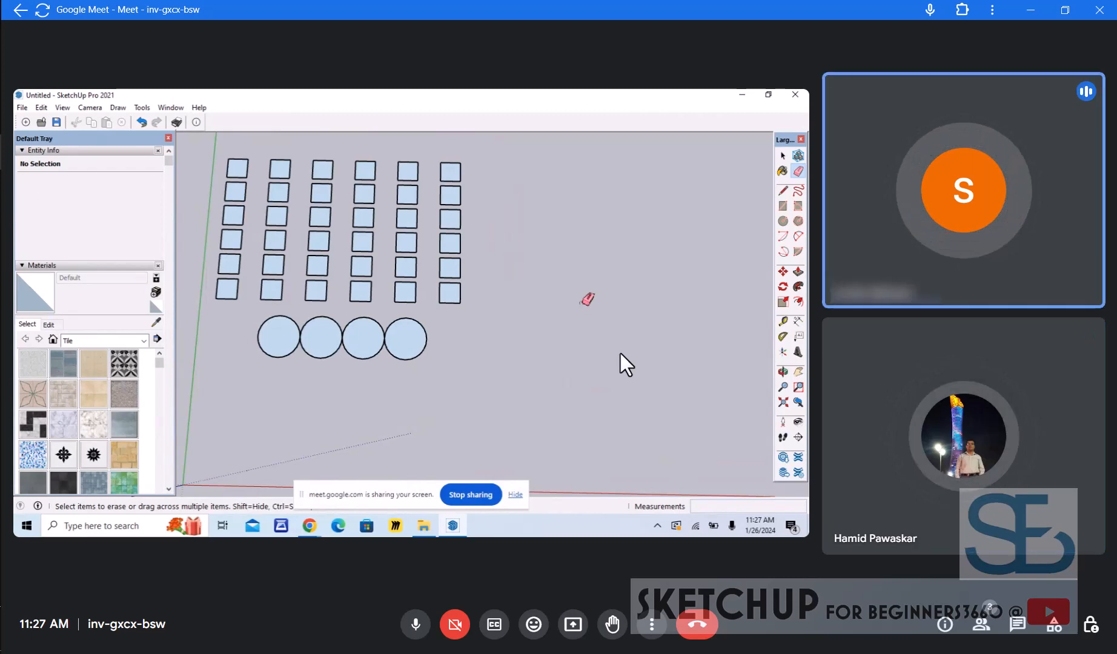
Present the entire screen in the Google Meet call
left_click(580, 613)
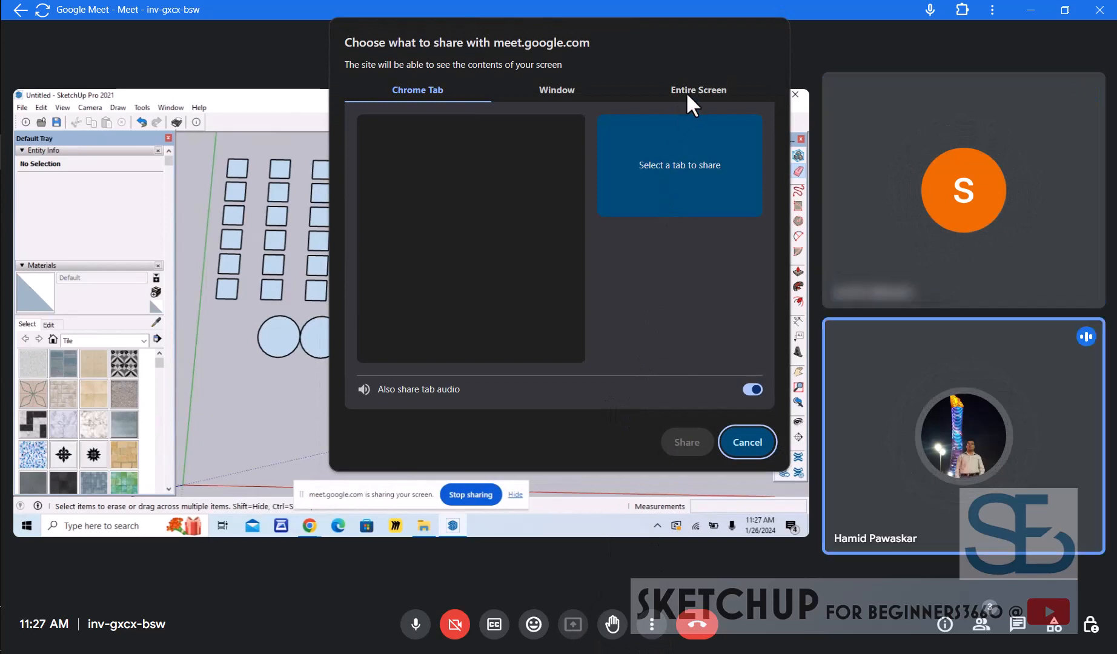
left_click(685, 91)
left_click(512, 166)
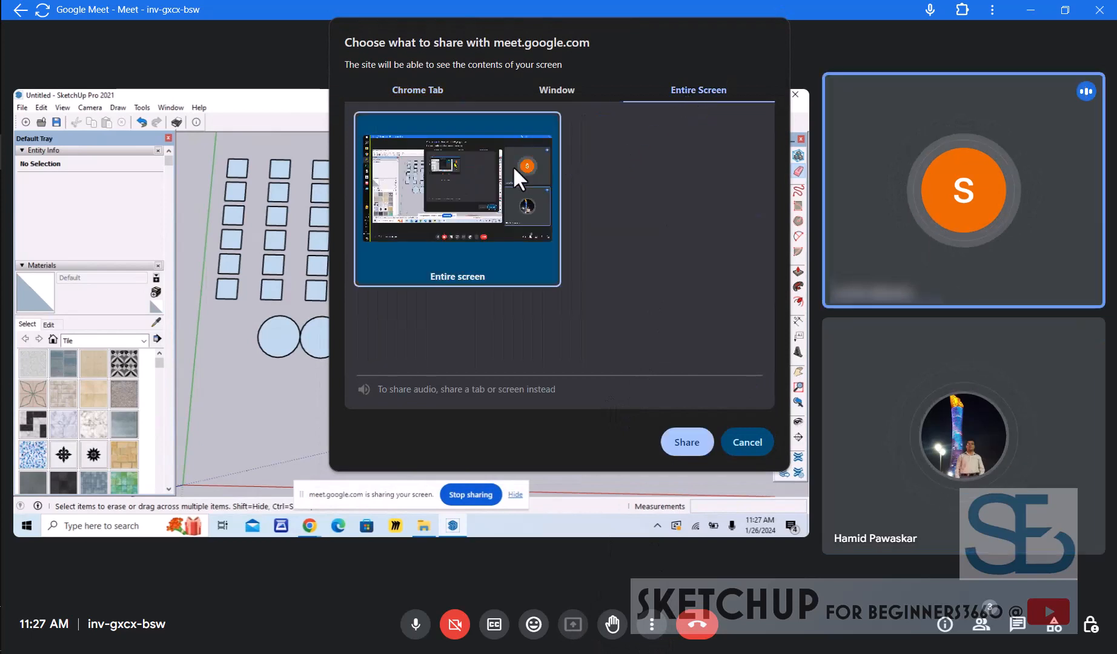
left_click(683, 433)
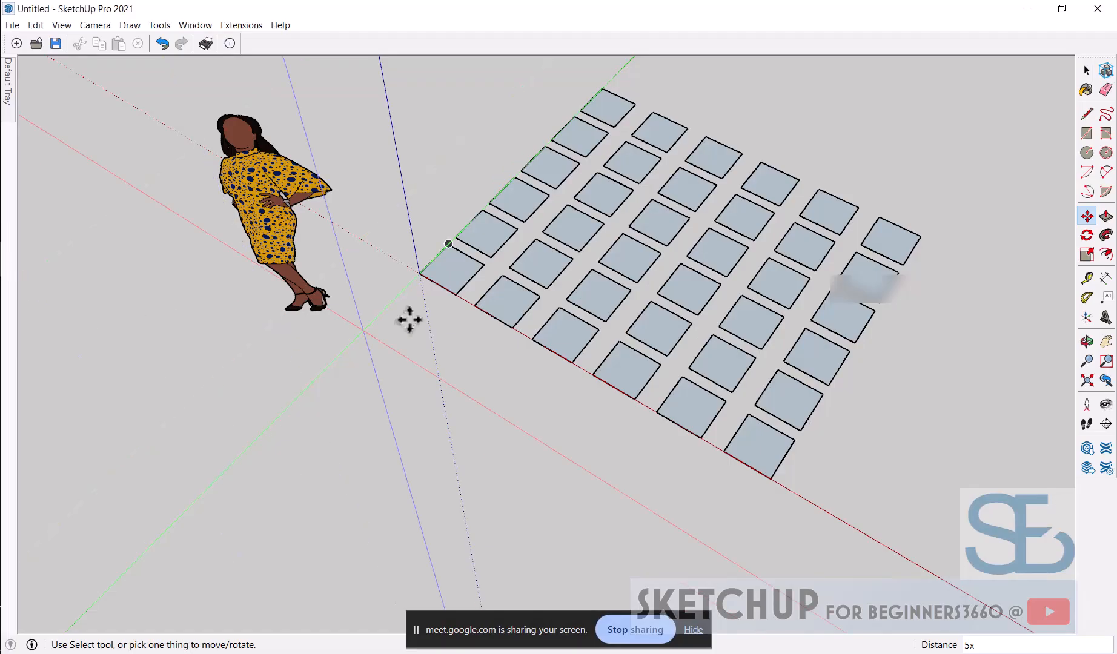
Switch to the Select tool and delete the entire grid of squares
middle_click_drag(406, 317, 481, 337)
key("space")
left_click_drag(427, 164, 745, 413)
key("Delete")
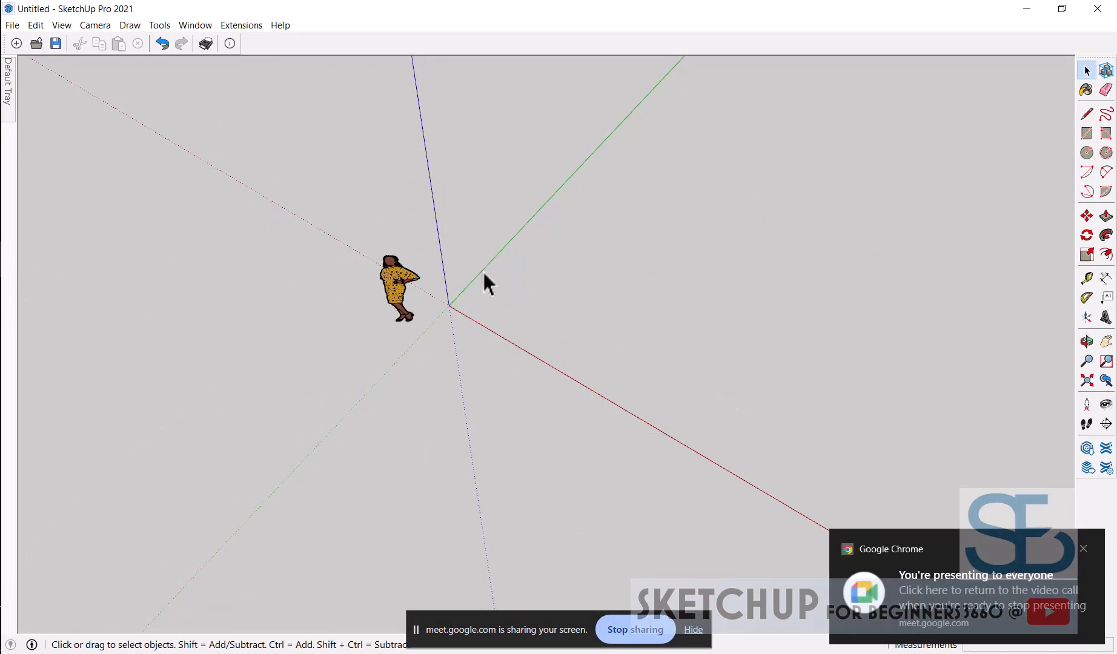
Draw a circle with a 12-inch radius on the ground plane, close to the origin between the red and green axes
scroll(470, 300, "up", 5)
key("c")
scroll(493, 325, "up", 2)
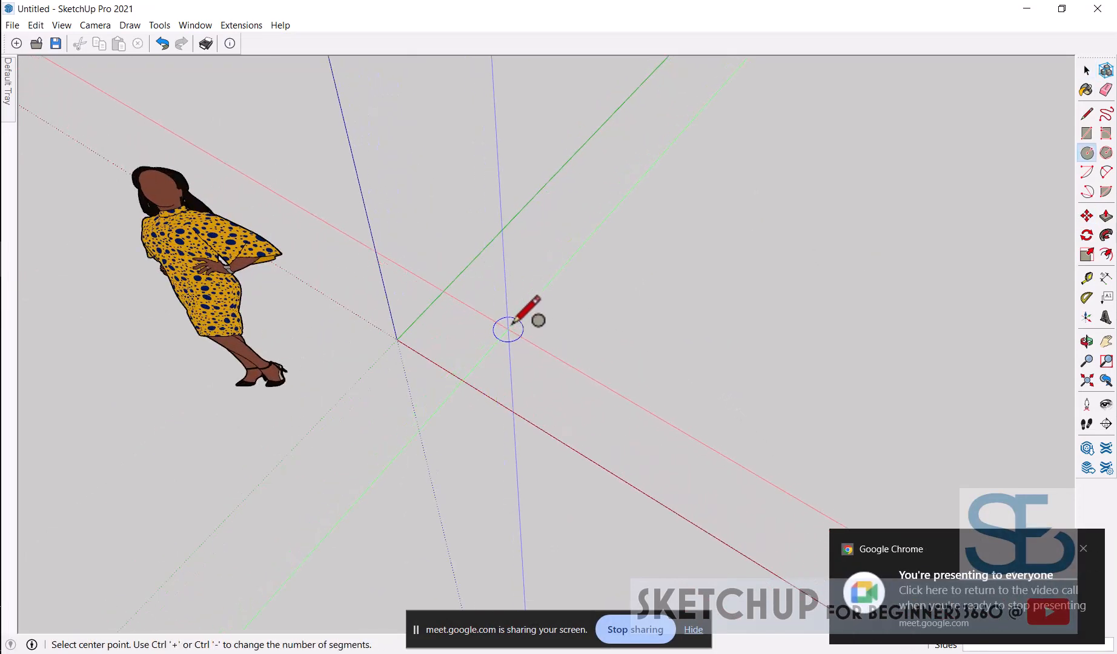
left_click(515, 321)
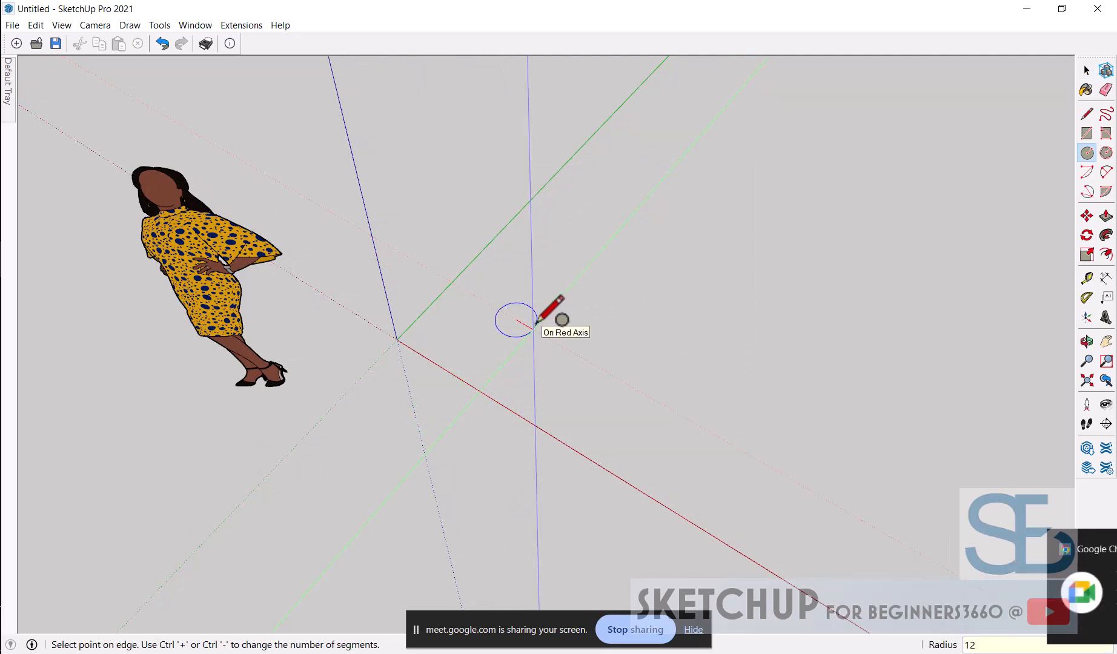
key("Return")
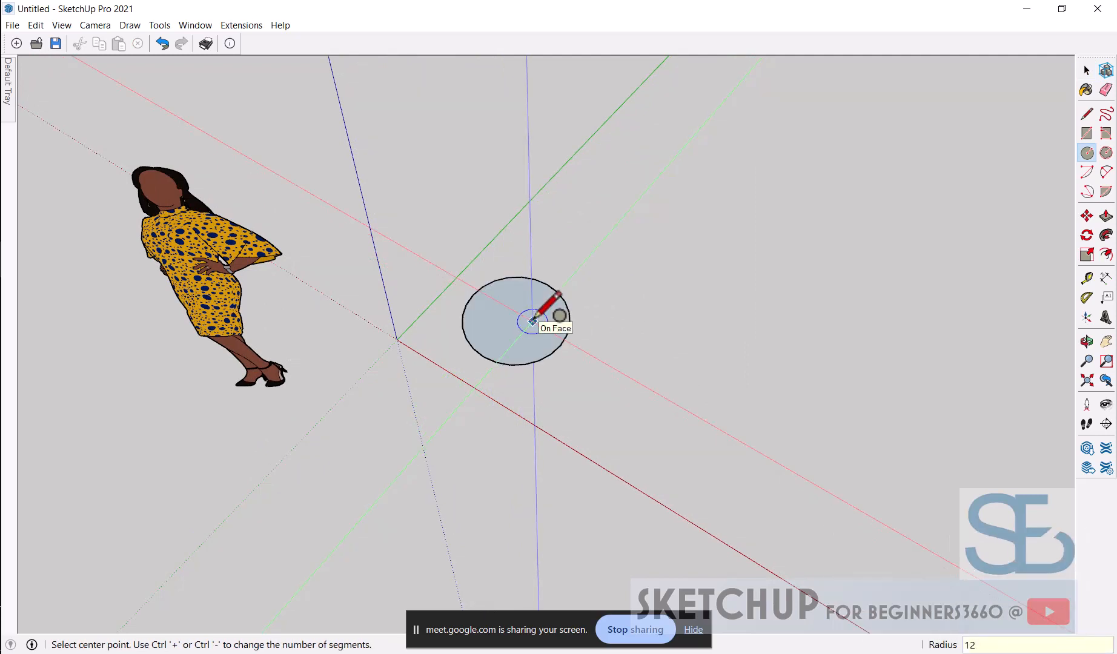
Copy the circle 2' along the red axis, edge to edge, and repeat it as a 5x array
scroll(532, 321, "up", 2)
key("space")
double_click(532, 322)
key("m")
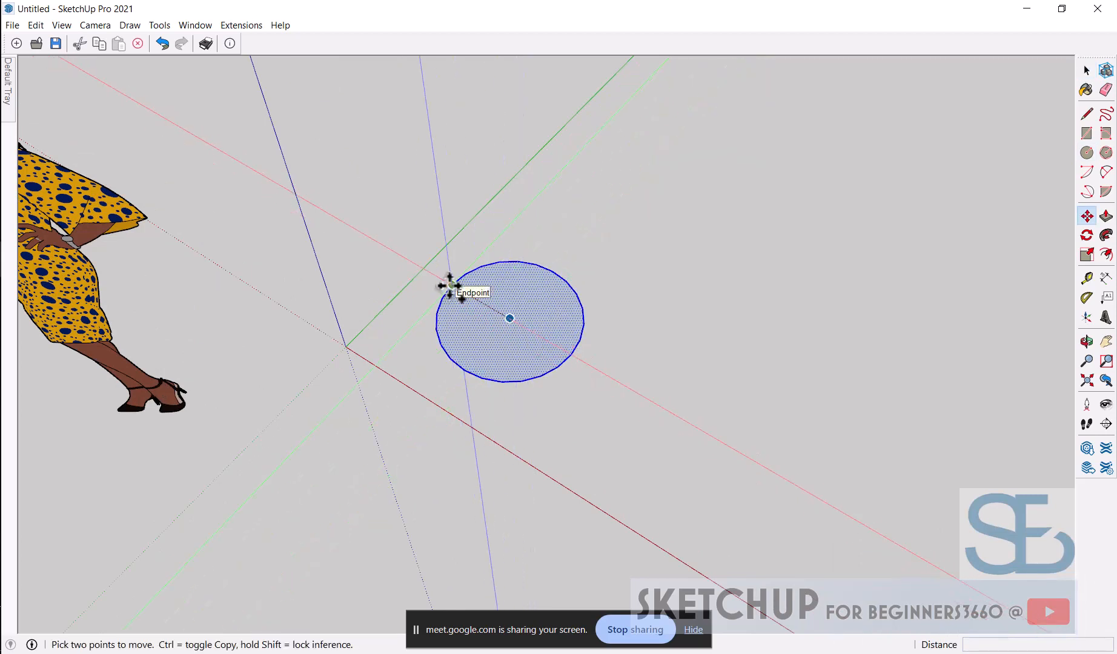
left_click(448, 285)
key("ctrl")
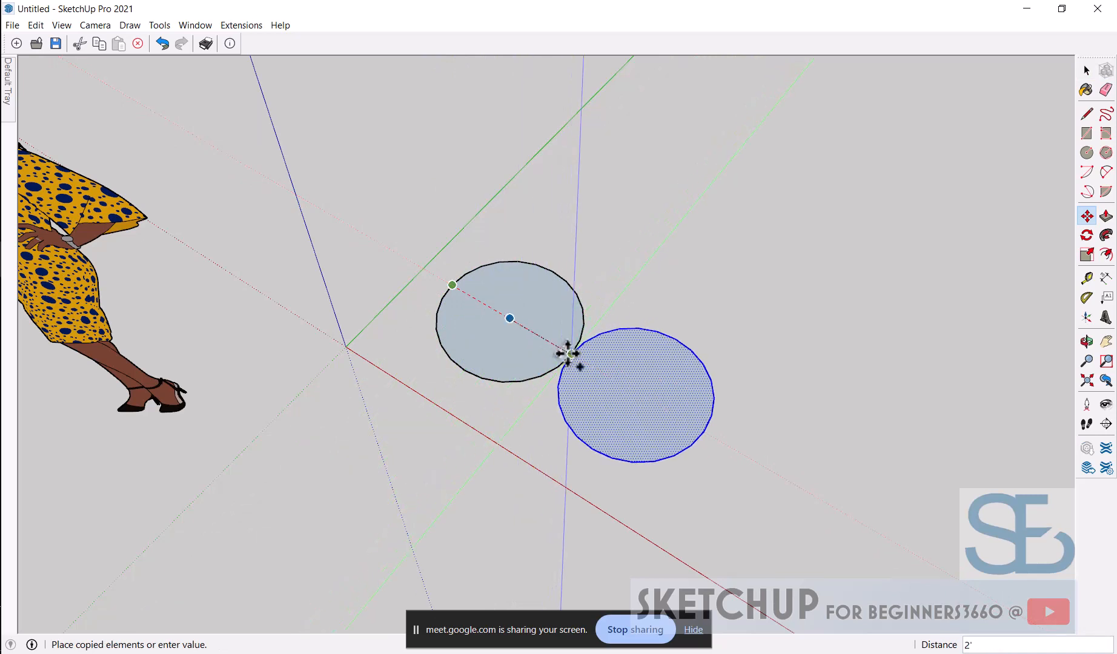
left_click(569, 353)
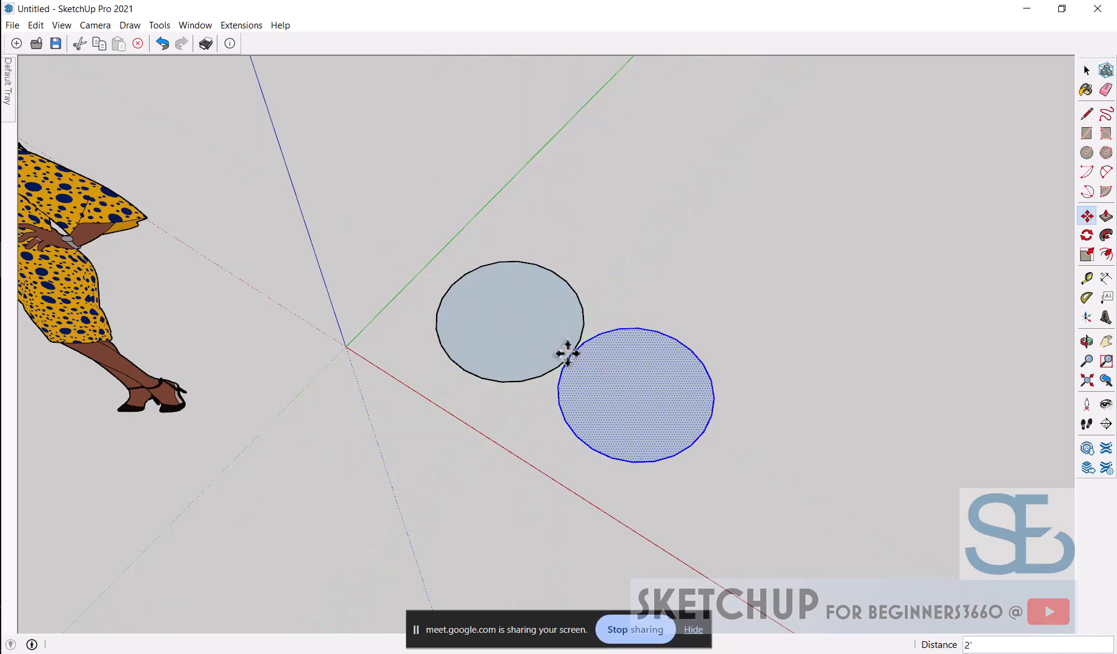
type("5x")
key("Return")
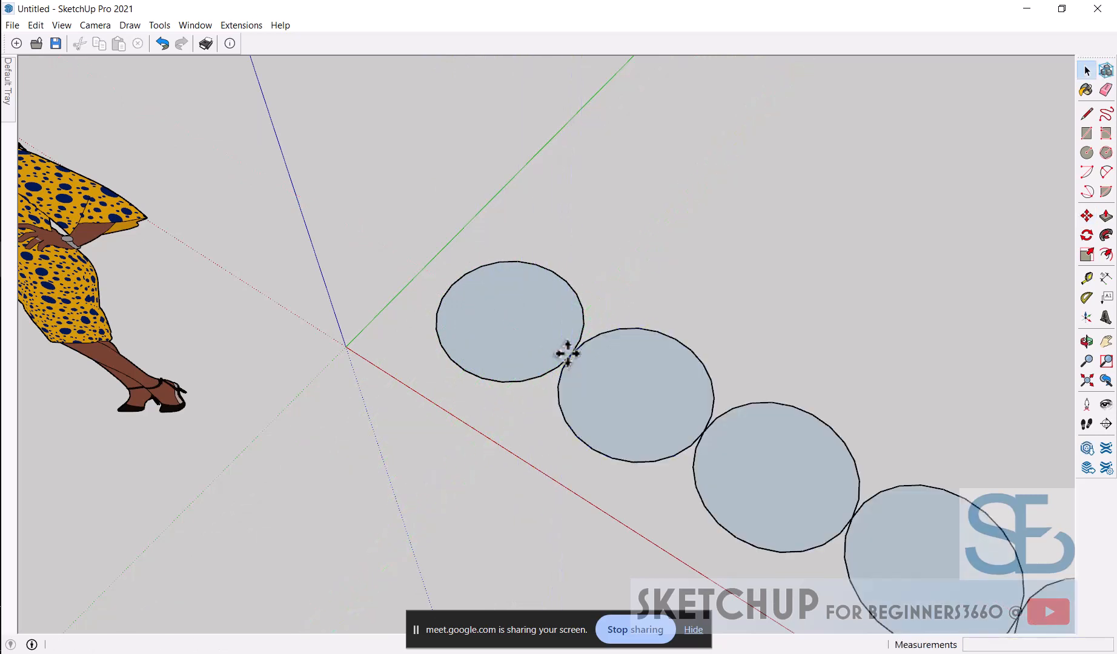
Erase the lower arc of the second circle, and undo a trial erasure of the first circle
key("space")
left_click(662, 459)
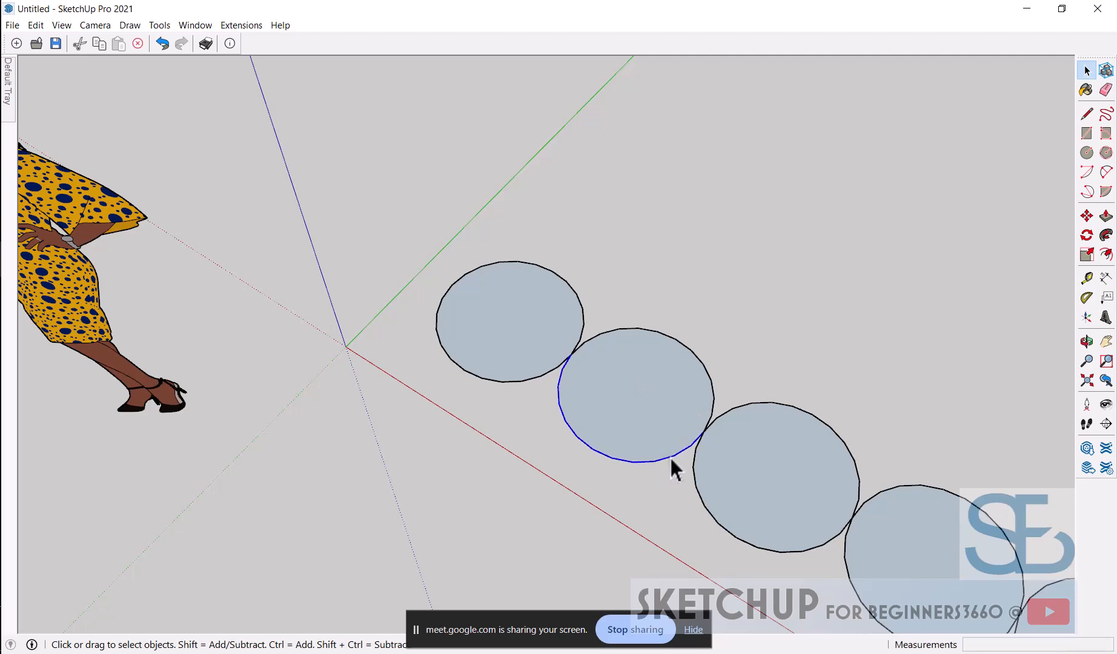
left_click(530, 421)
key("e")
left_click(578, 437)
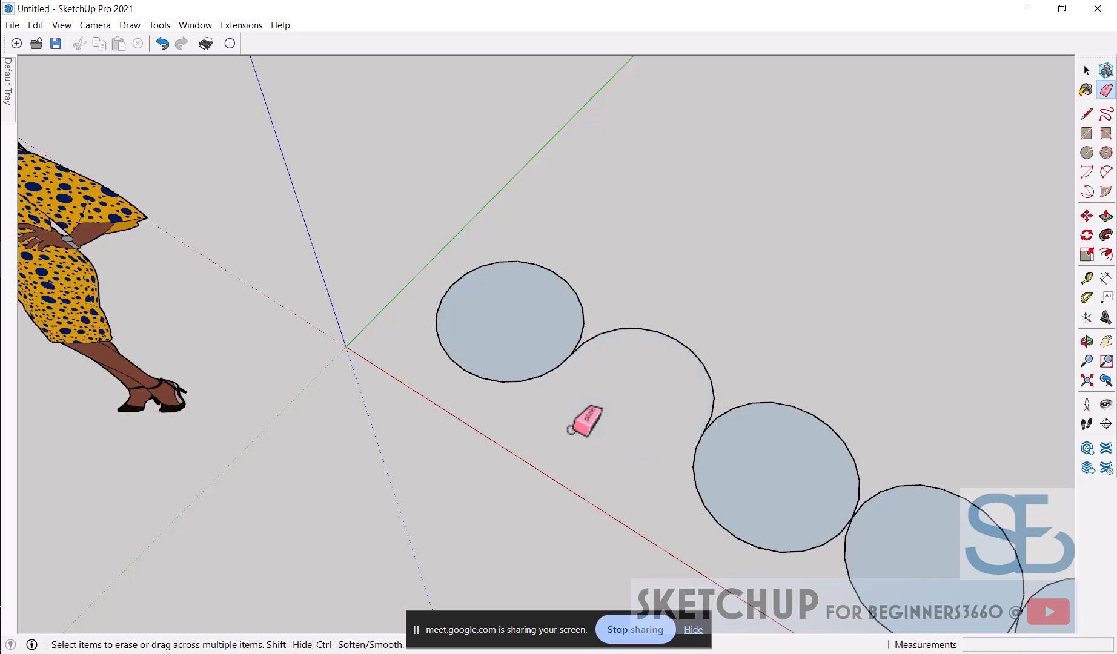
left_click(588, 312)
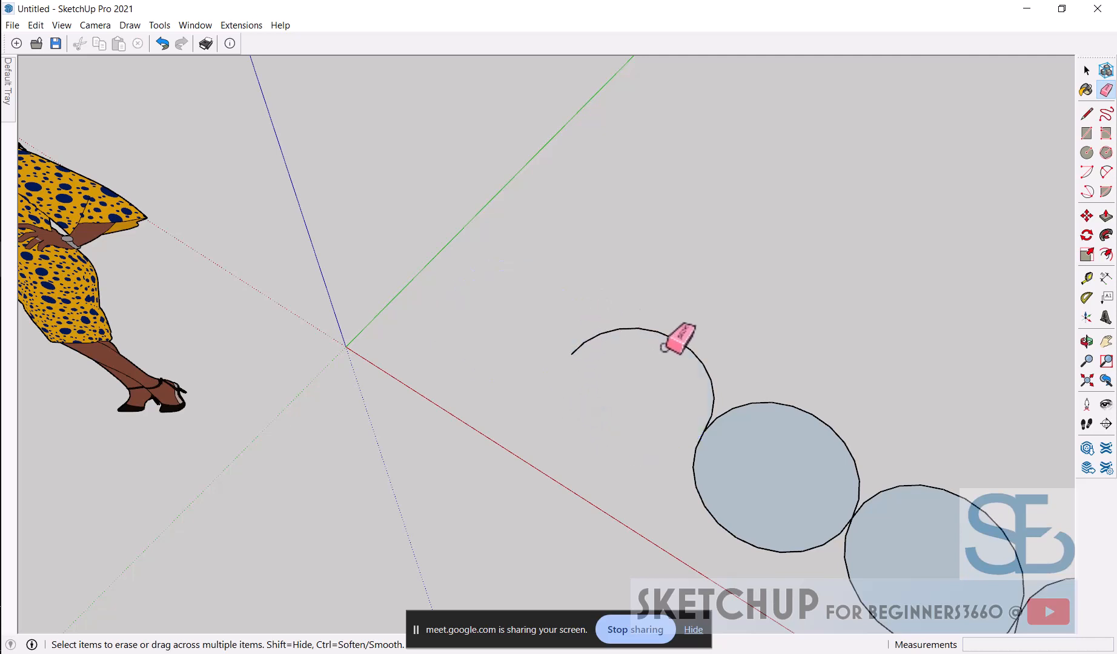
key("ctrl+z")
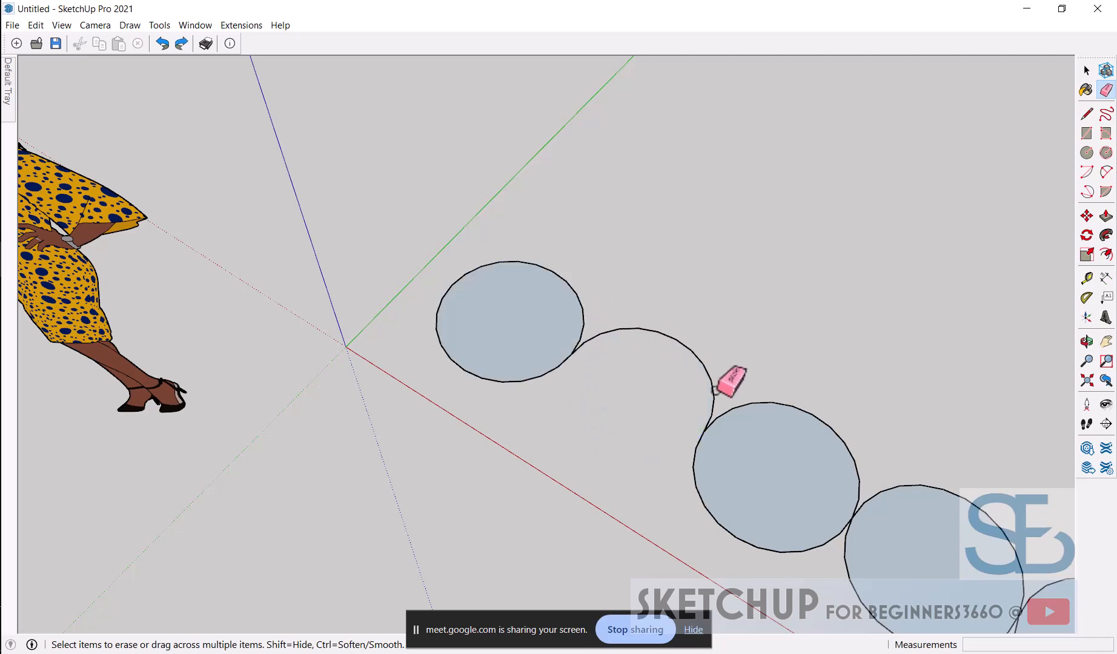
Erase the third circle's upper arc, the fourth's lower arc and the fifth's upper arc to leave a continuous wave
left_click(761, 402)
scroll(621, 360, "down", 2)
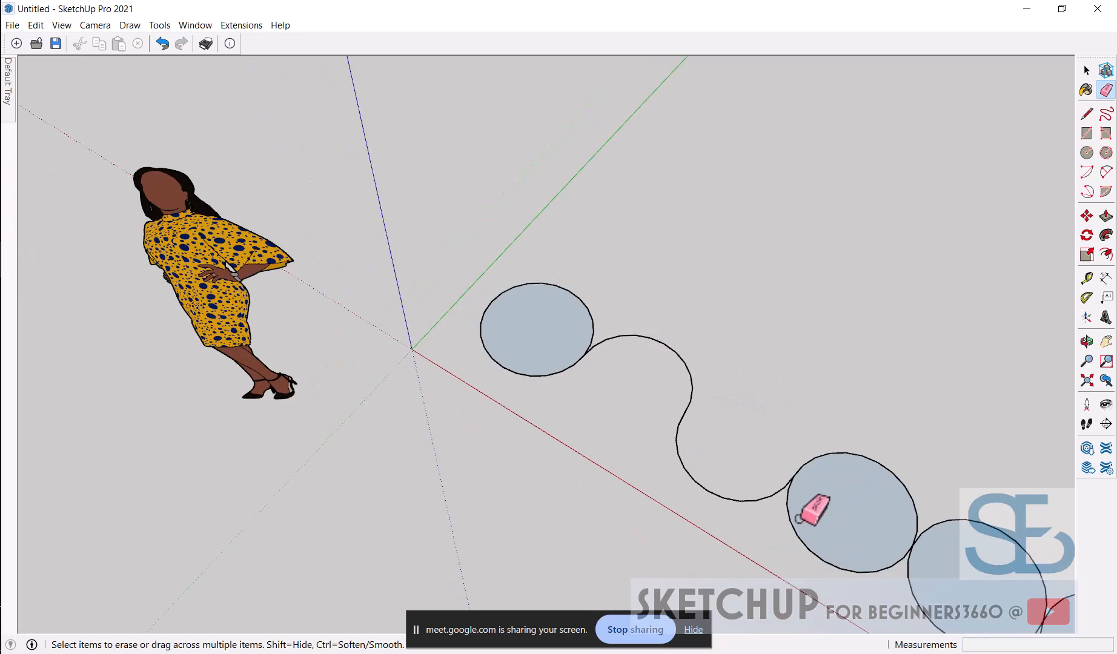
scroll(668, 411, "down", 2)
scroll(735, 474, "up", 2)
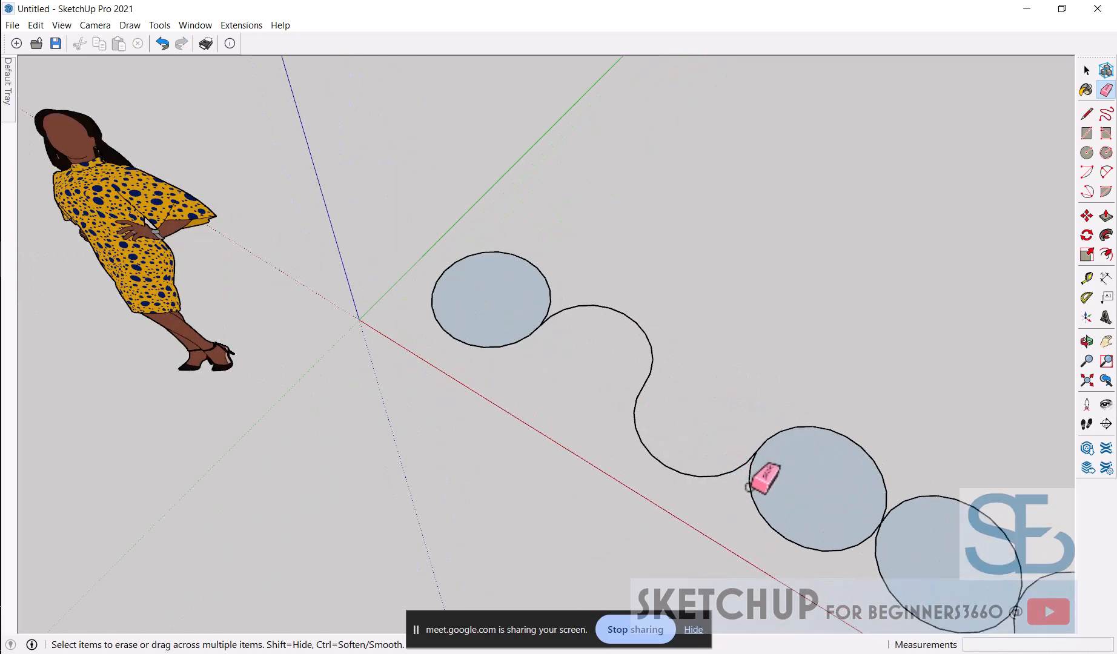
scroll(666, 455, "down", 1)
scroll(829, 481, "up", 2)
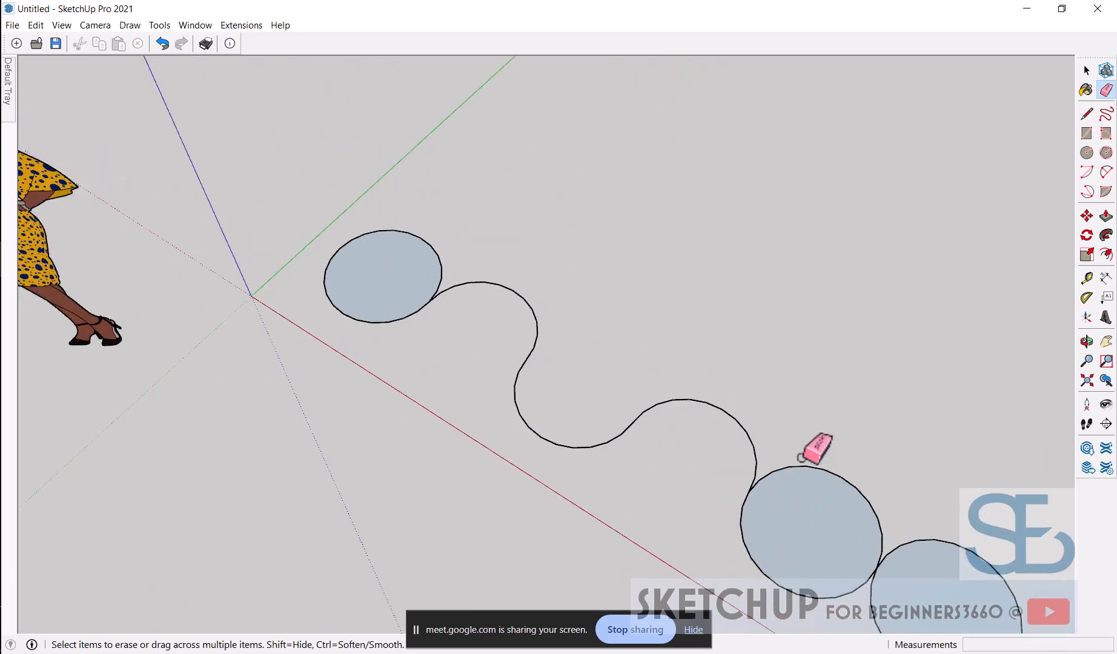
scroll(809, 460, "down", 2)
scroll(820, 539, "up", 2)
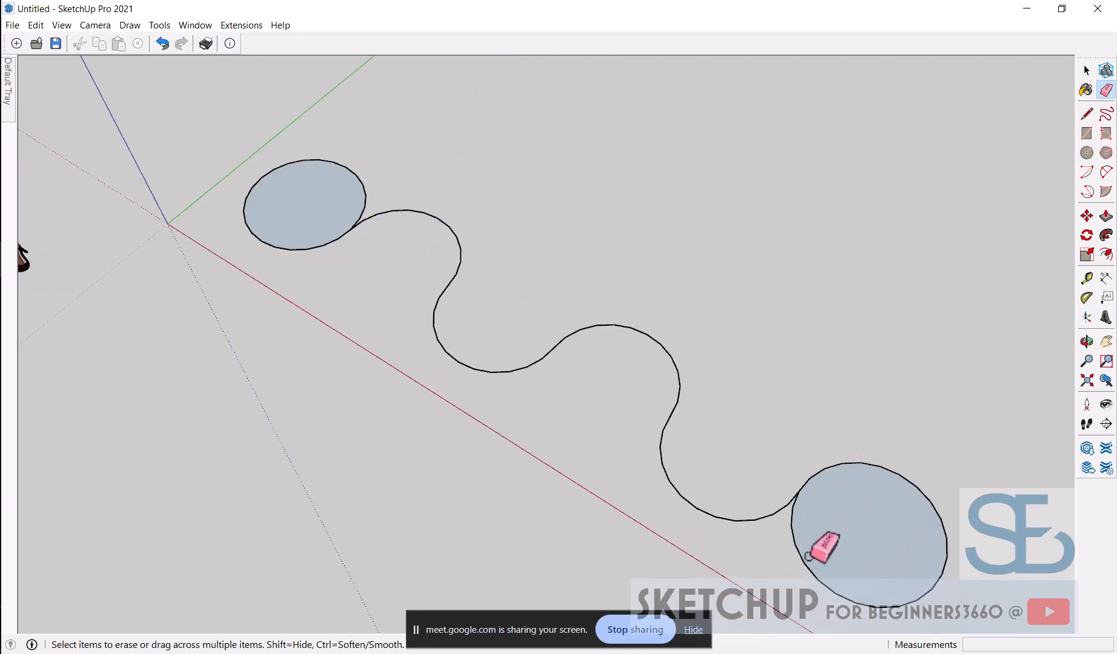
Try erasing the last circle in the row and undo that erasure
left_click(802, 551)
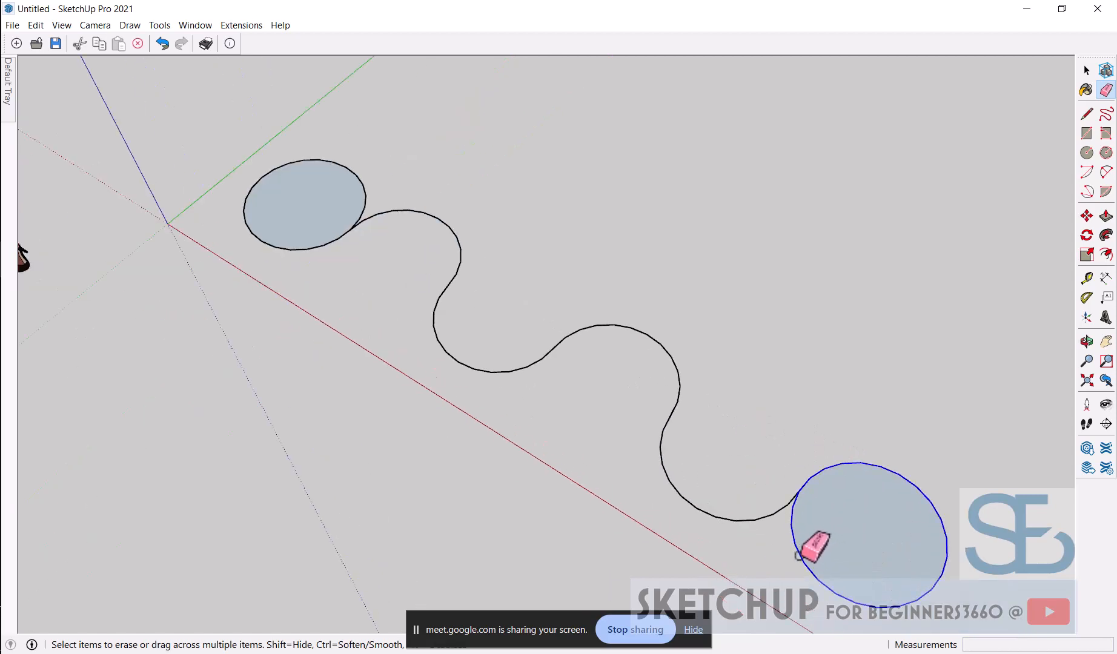
scroll(720, 492, "down", 2)
key("ctrl+z")
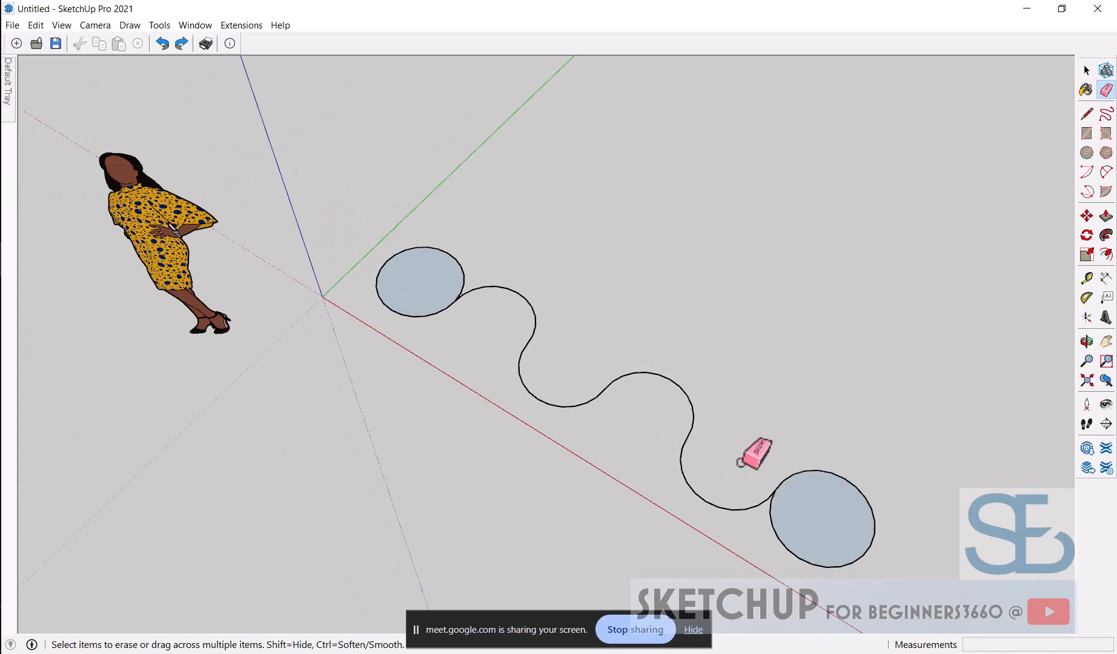
Examine the junction between the wave's end and the last circle, picking out the circle's edge and face
key("space")
scroll(792, 545, "up", 2)
left_click(764, 533)
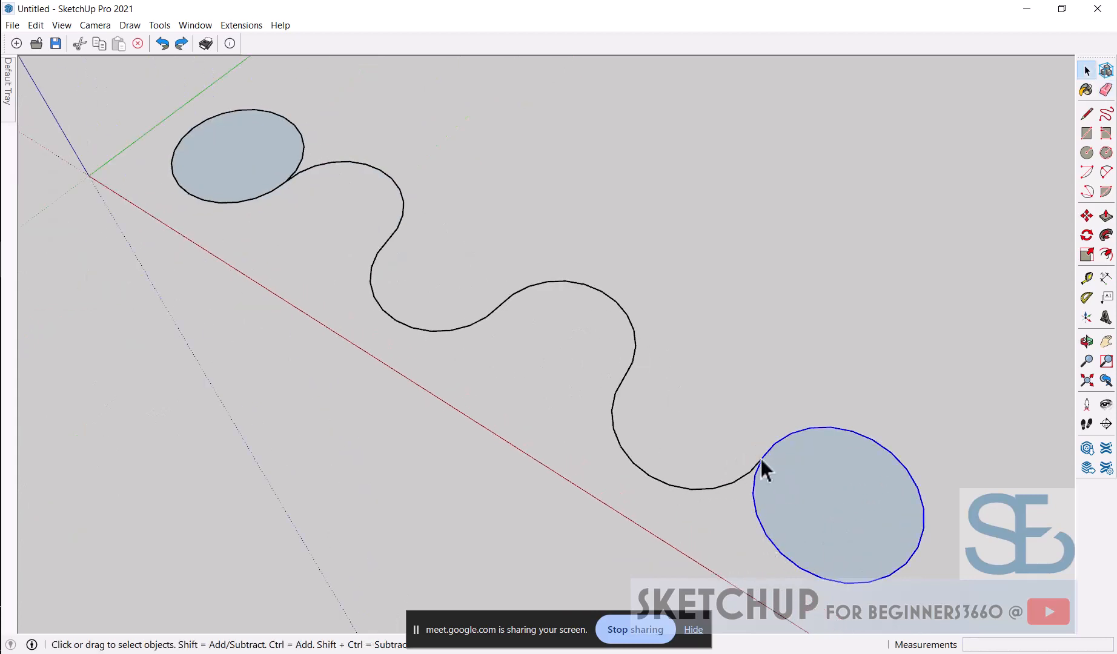
scroll(762, 464, "up", 3)
scroll(766, 474, "up", 6)
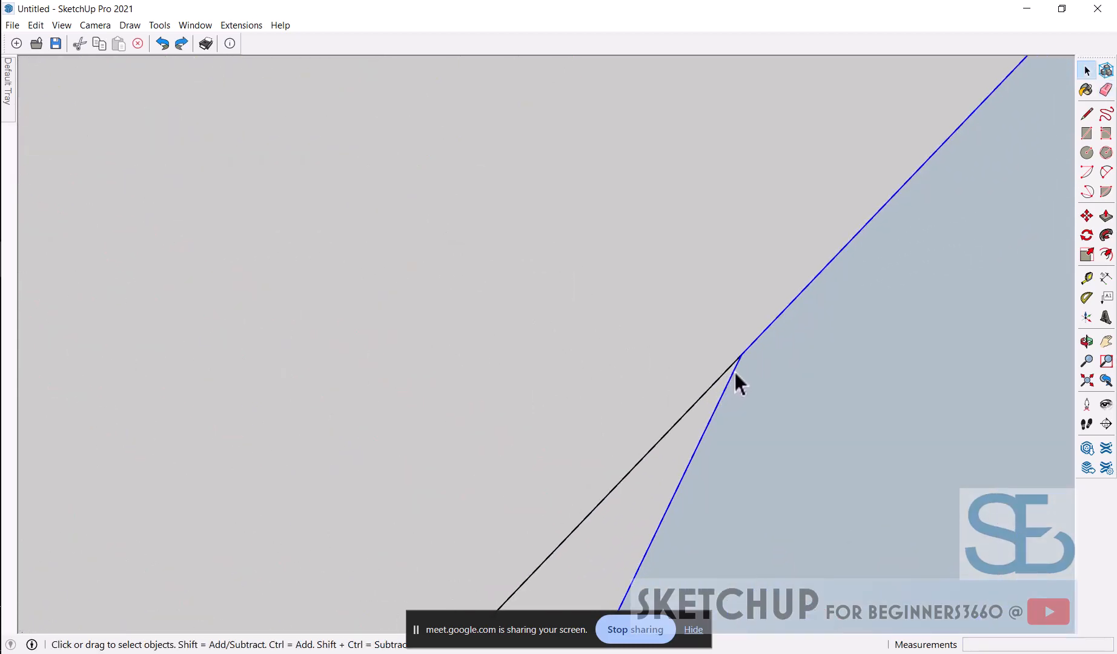
scroll(691, 366, "down", 6)
left_click(756, 354)
scroll(734, 351, "up", 2)
left_click(642, 272)
left_click(643, 317)
scroll(718, 374, "down", 5)
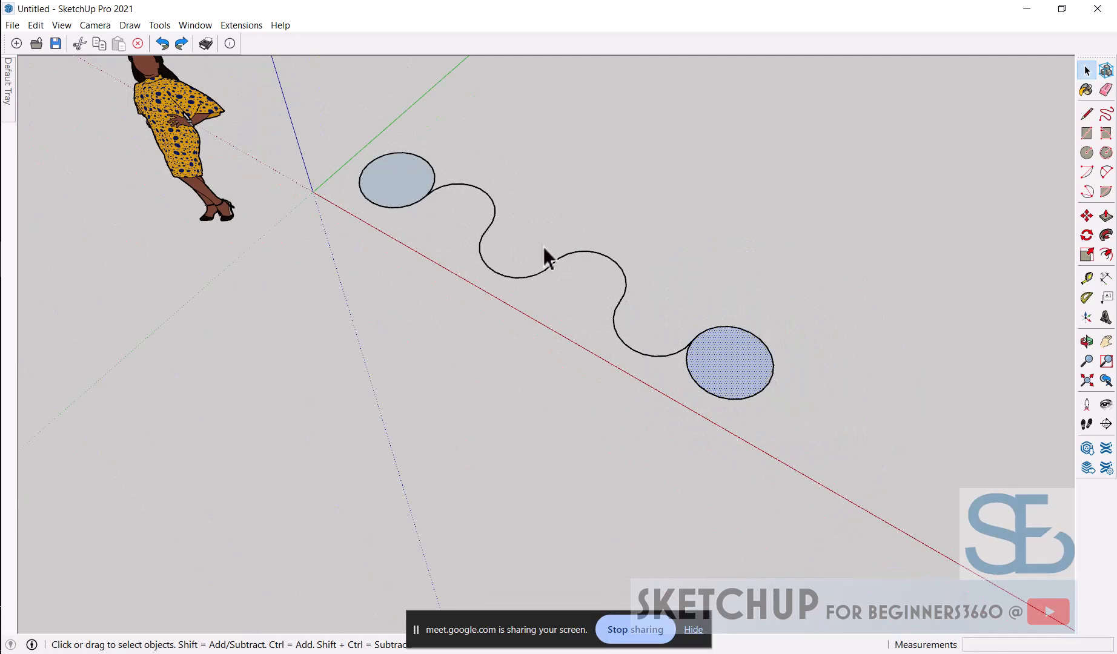
Delete the whole wavy line together with the circles at both of its ends
scroll(669, 296, "down", 3)
scroll(659, 280, "up", 2)
scroll(657, 280, "down", 2)
middle_click_drag(596, 289, 666, 284)
left_click_drag(342, 154, 831, 416)
key("Delete")
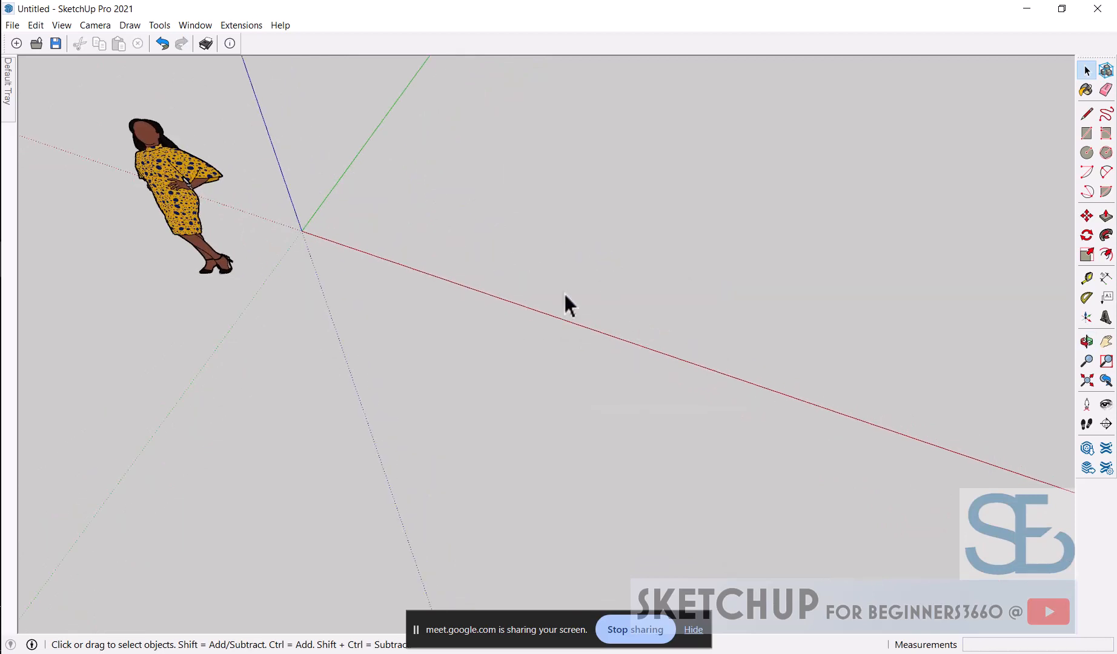
Draw a 12" by 12" square on the ground near the origin
middle_click_drag(590, 345, 567, 185)
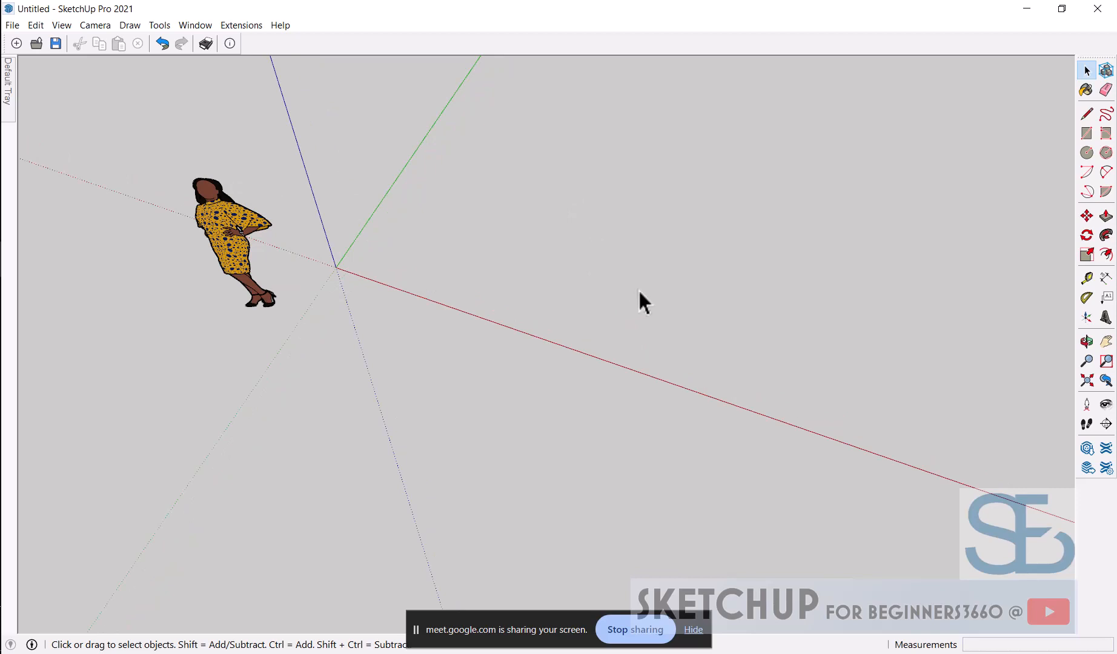
scroll(638, 292, "down", 1)
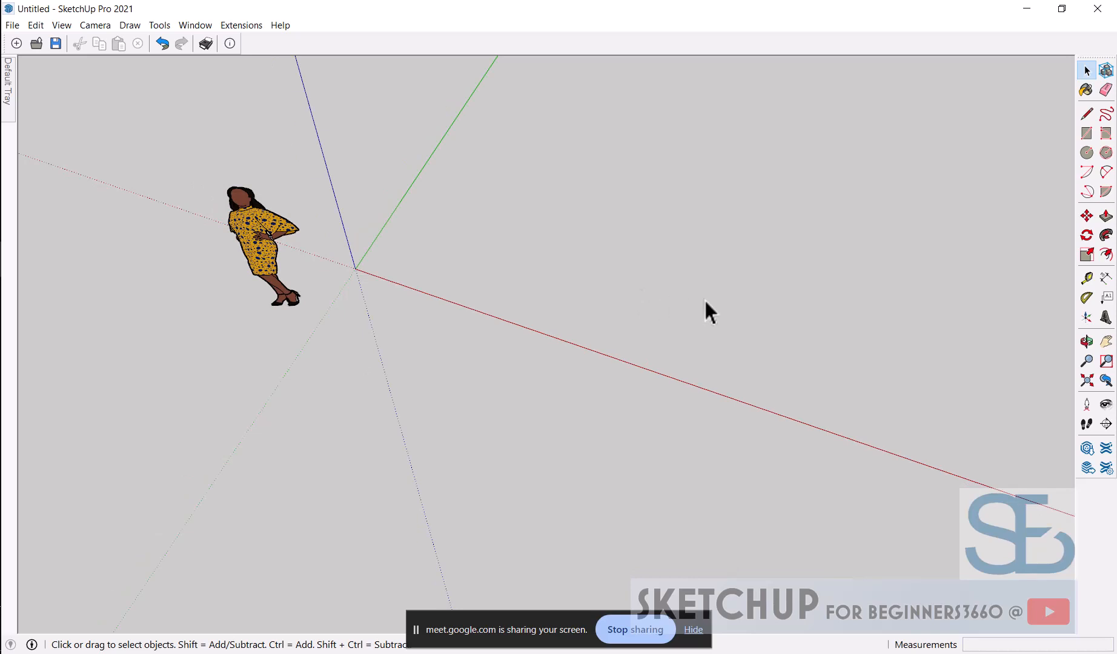
scroll(520, 293, "down", 1)
middle_click_drag(588, 355, 555, 345)
scroll(557, 231, "up", 2)
mouse_move(556, 242)
middle_mouse_down()
mouse_move(550, 222)
mouse_move(563, 240)
middle_mouse_up()
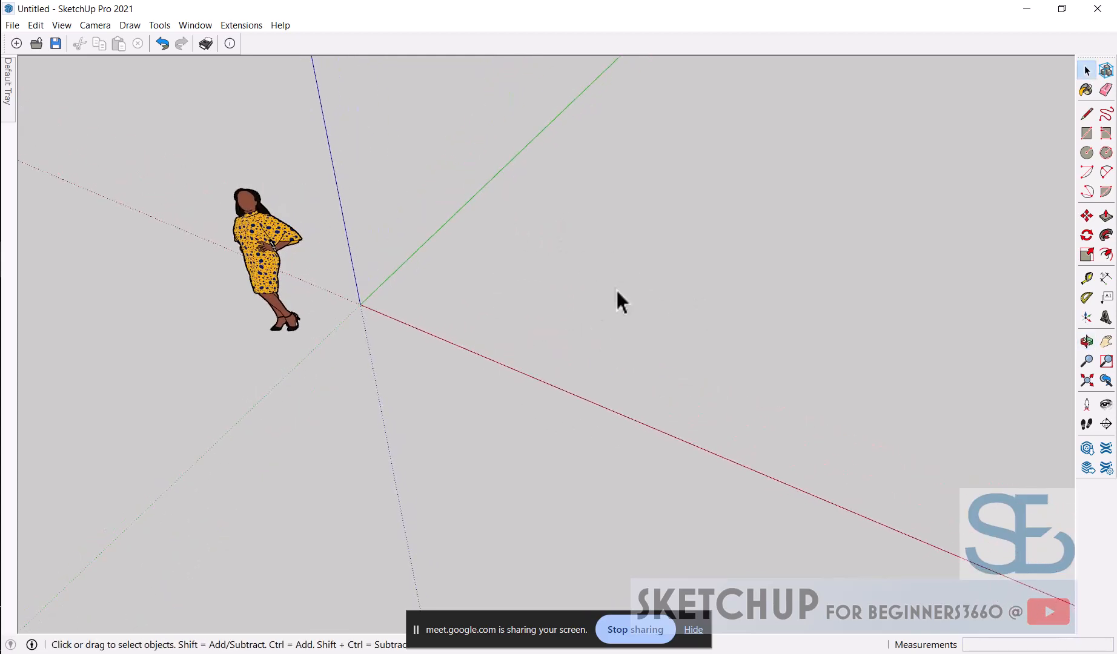
key("r")
left_click(489, 302)
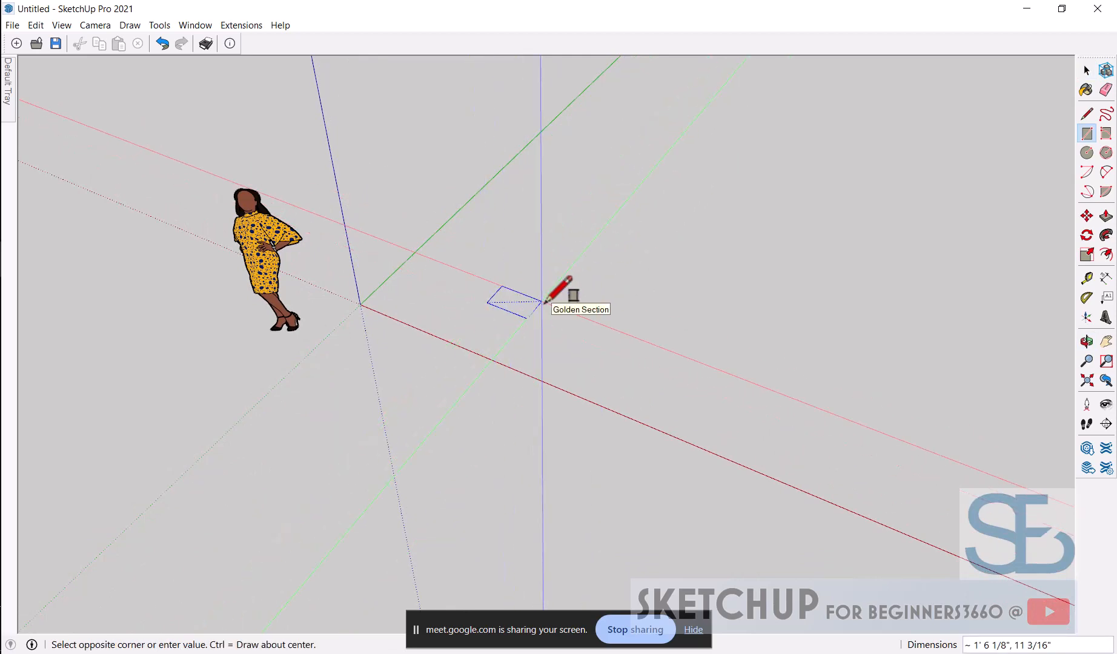
scroll(545, 298, "up", 3)
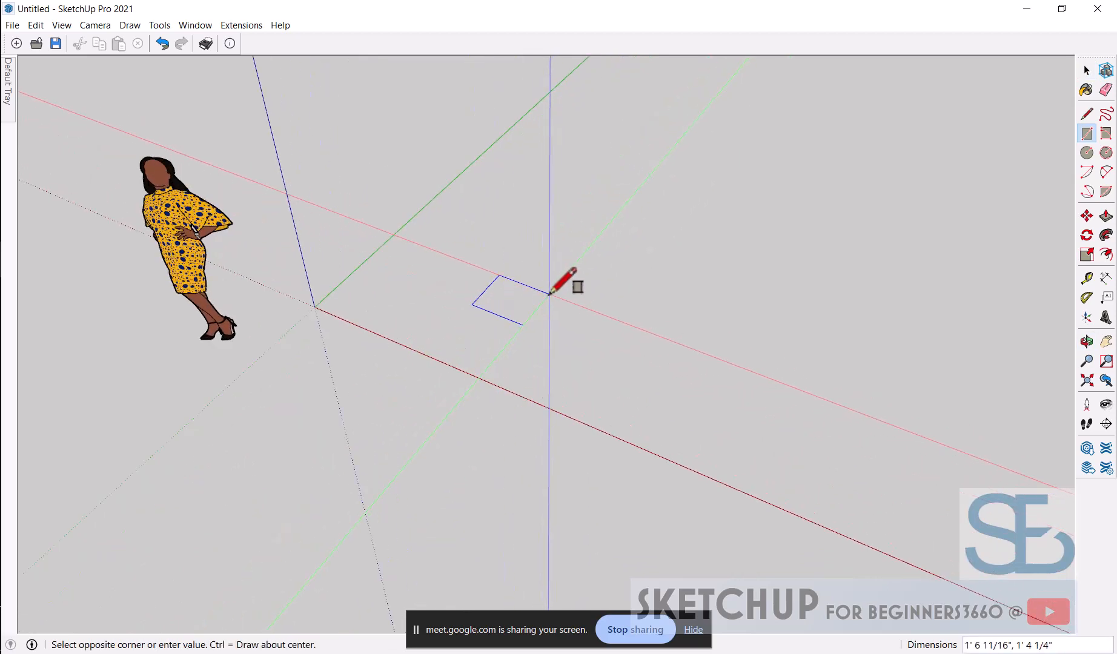
middle_click_drag(549, 294, 519, 294)
type("12,12")
key("Return")
key("space")
Delete the small 12" square together with its edges
scroll(493, 288, "up", 3)
scroll(546, 278, "down", 2)
middle_click_drag(603, 281, 478, 309)
scroll(466, 302, "up", 4)
scroll(479, 315, "up", 2)
double_click(487, 300)
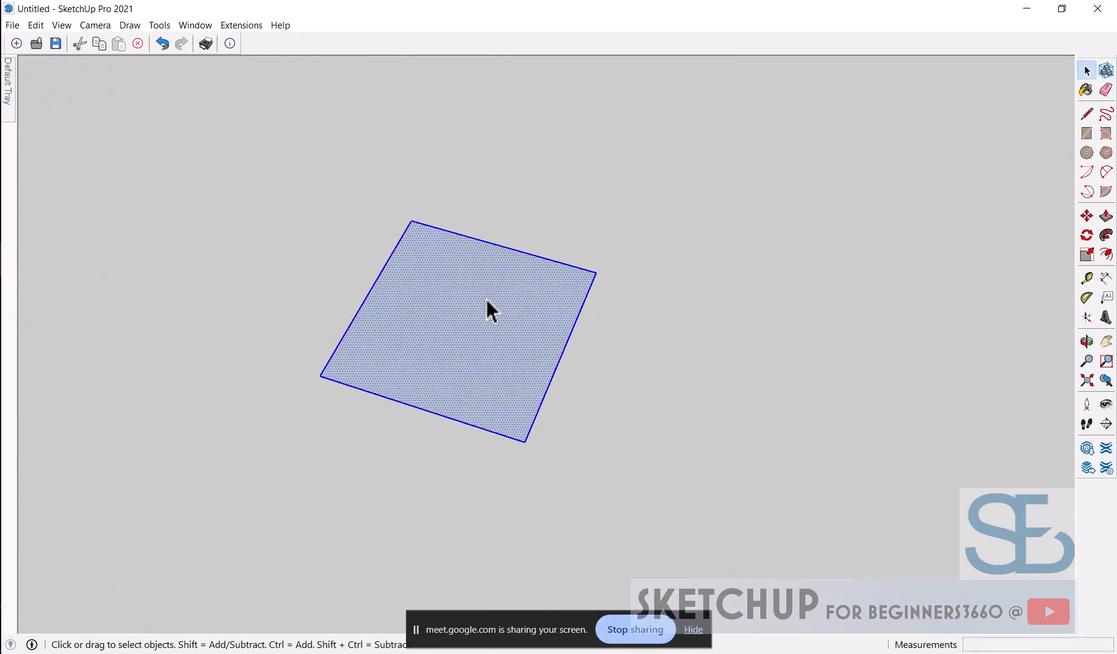
key("Delete")
Draw a 10' by 10' square on the ground beside the axes
key("r")
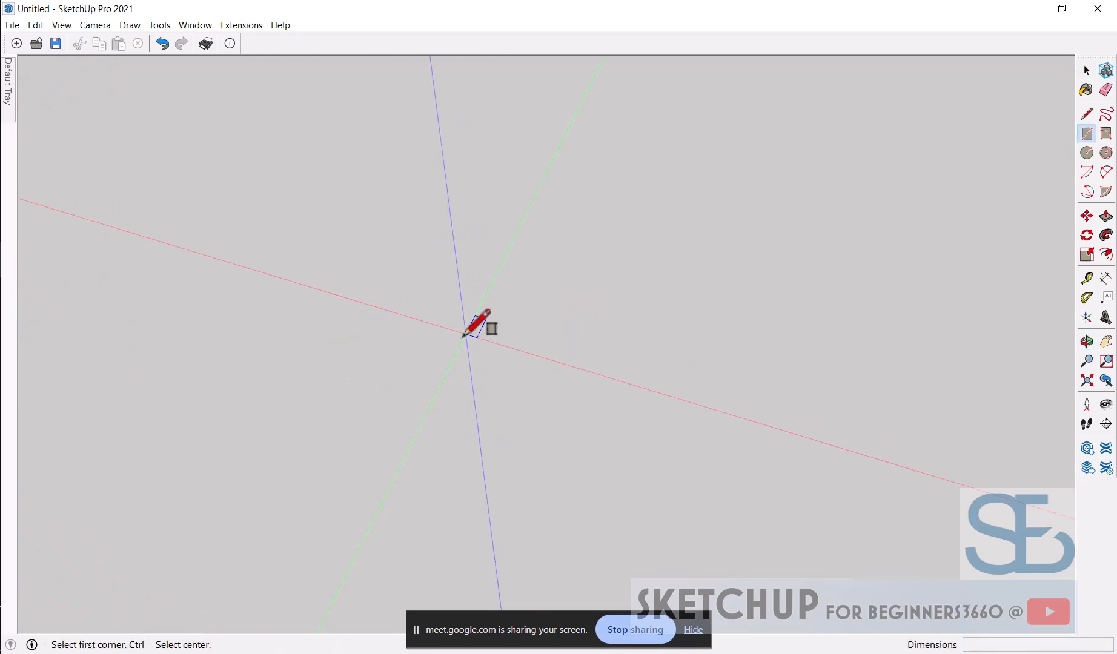
left_click(459, 363)
type("10',10'")
key("Return")
key("space")
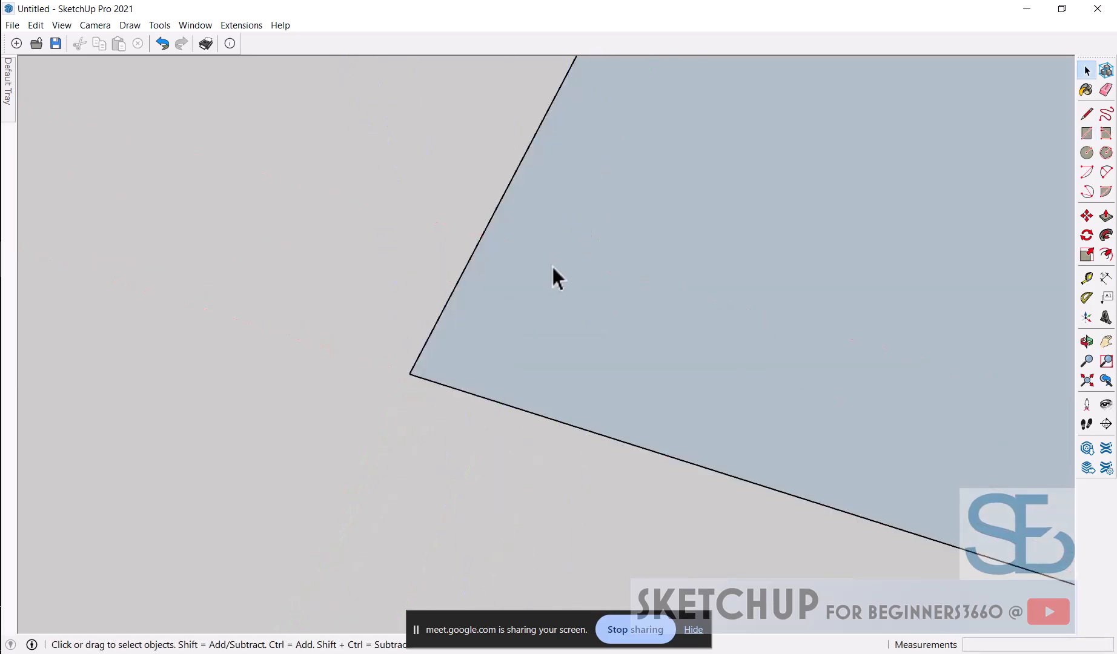
middle_click_drag(557, 265, 425, 367)
scroll(433, 363, "down", 4)
scroll(650, 250, "up", 3)
scroll(473, 213, "up", 2)
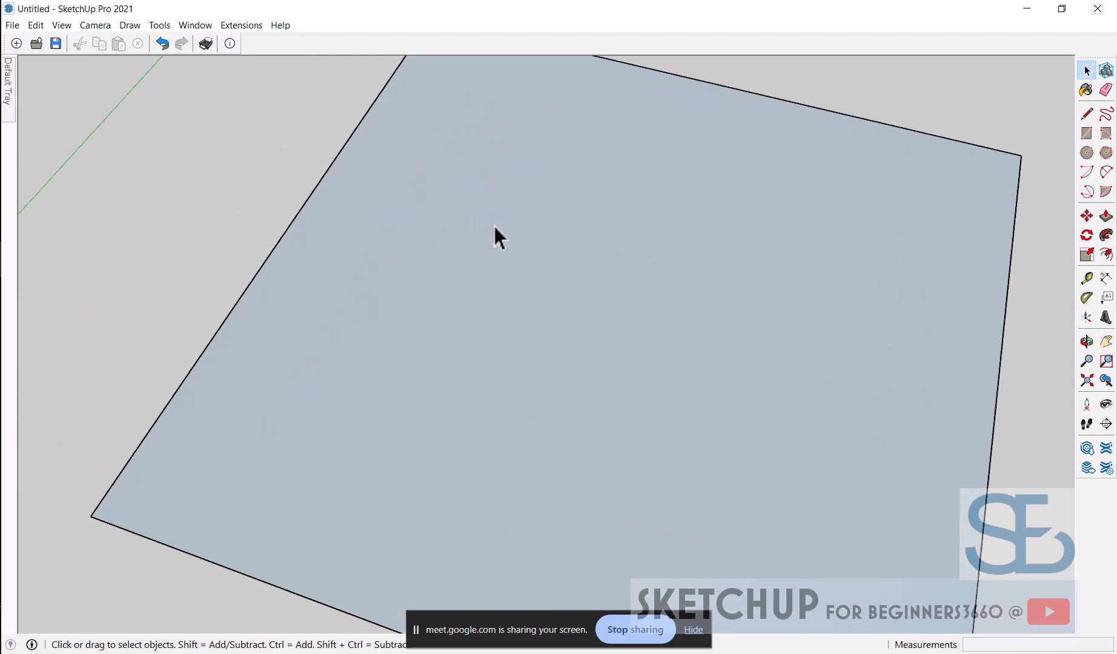
Copy the square's edge nearest the green axis 10' onto the opposite edge and divide the spacing with /5
scroll(405, 214, "down", 1)
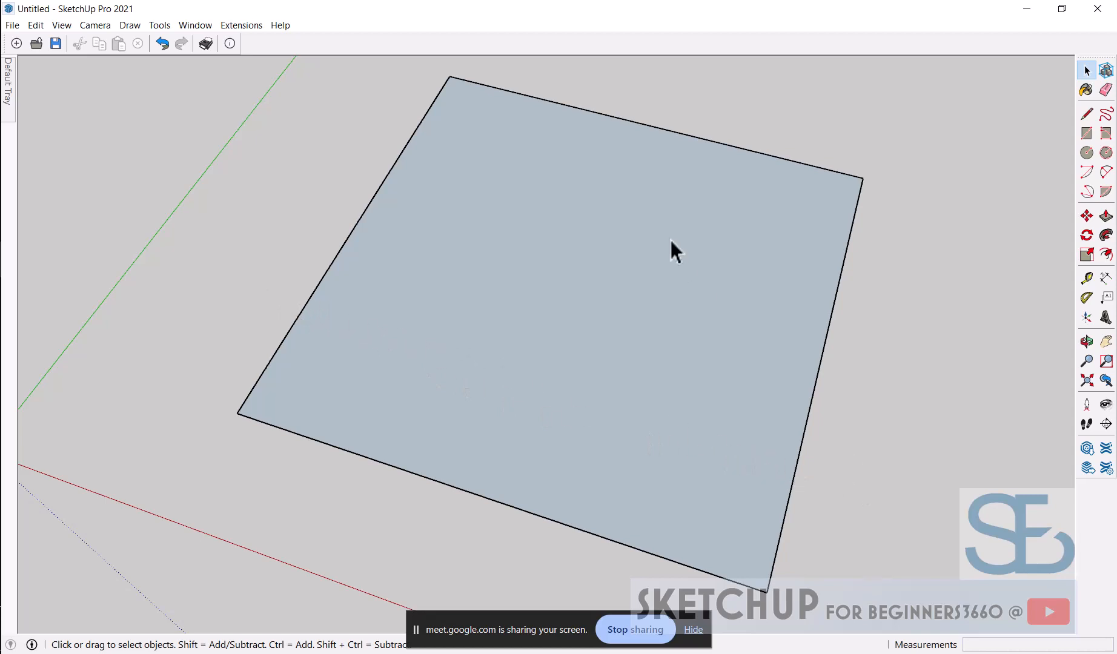
scroll(694, 360, "down", 3)
scroll(712, 385, "up", 3)
middle_click_drag(713, 384, 697, 363)
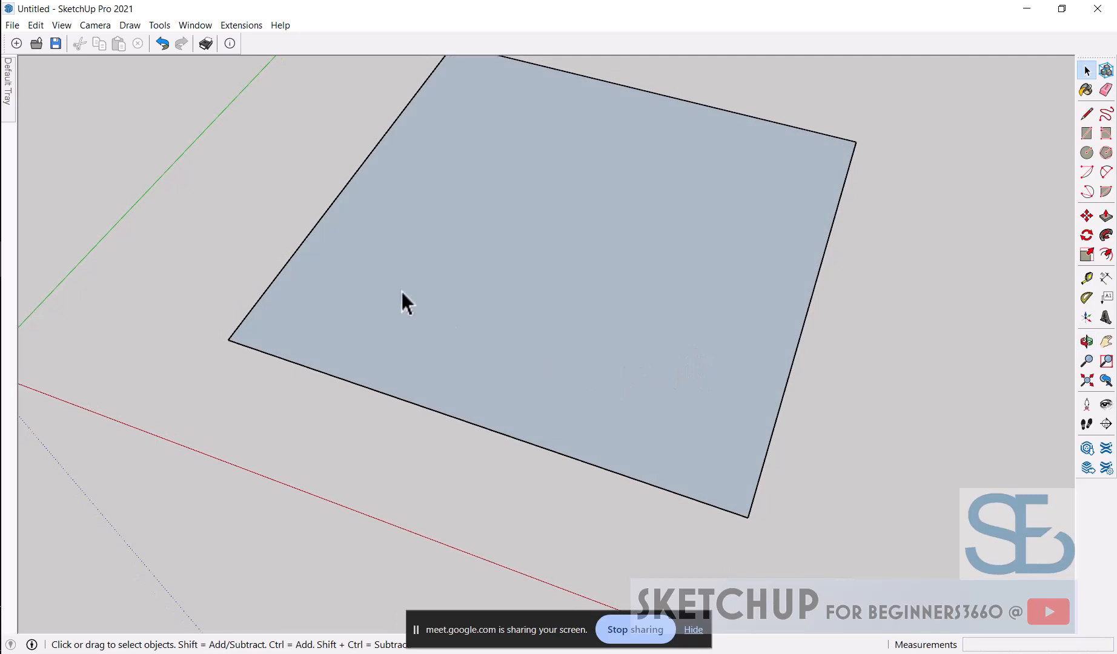
key("m")
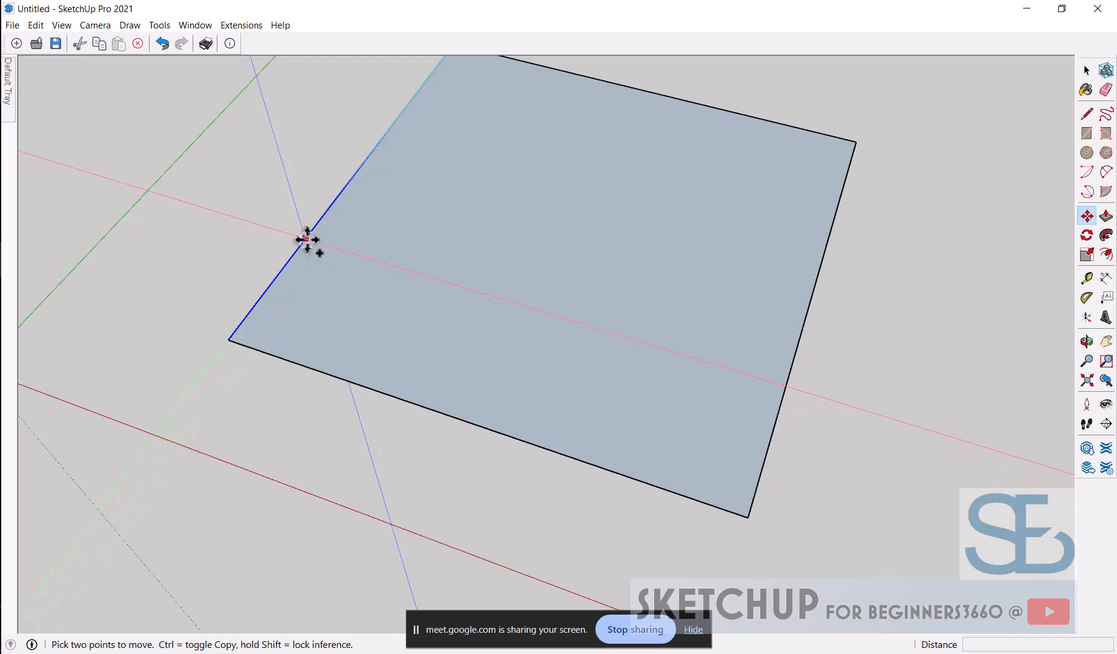
key("ctrl")
left_click(303, 240)
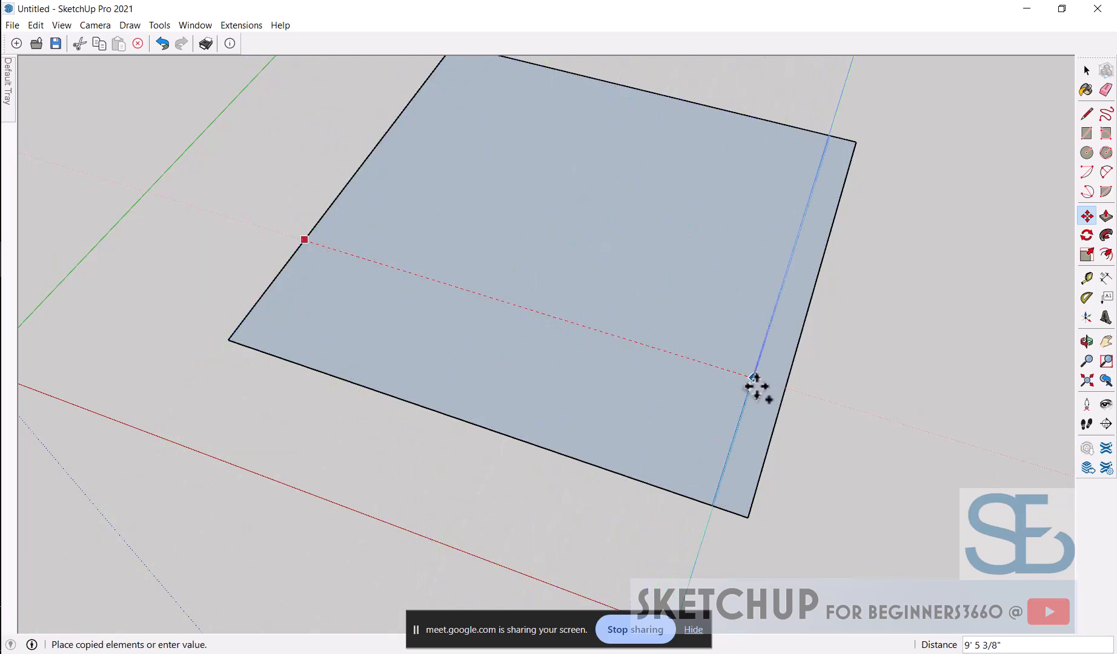
left_click(787, 395)
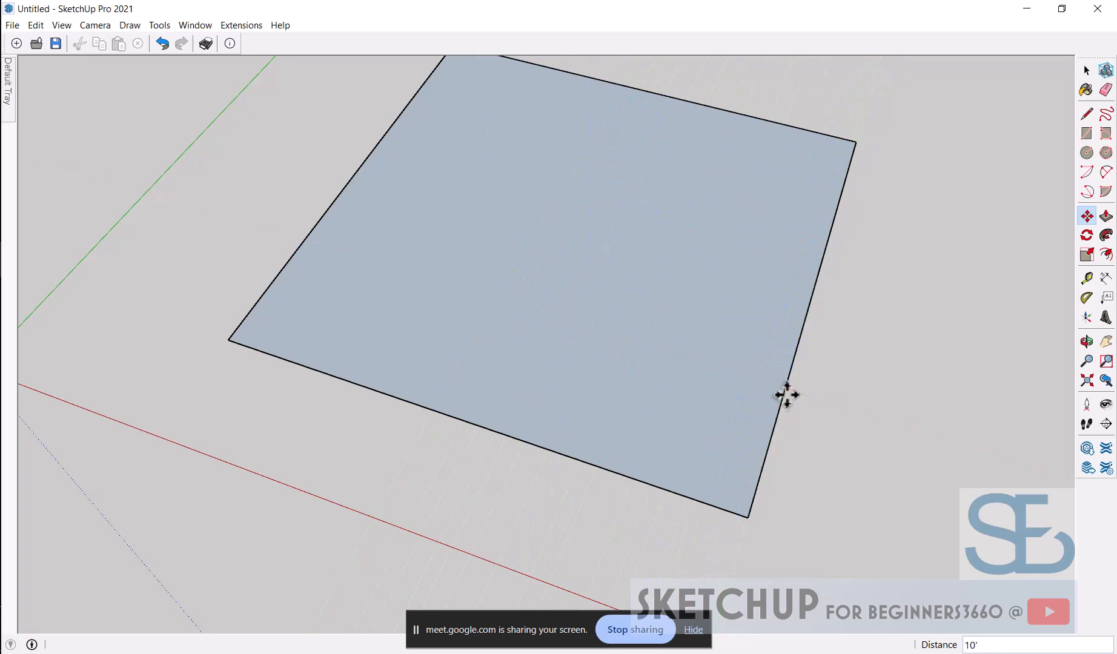
type("/5")
key("Return")
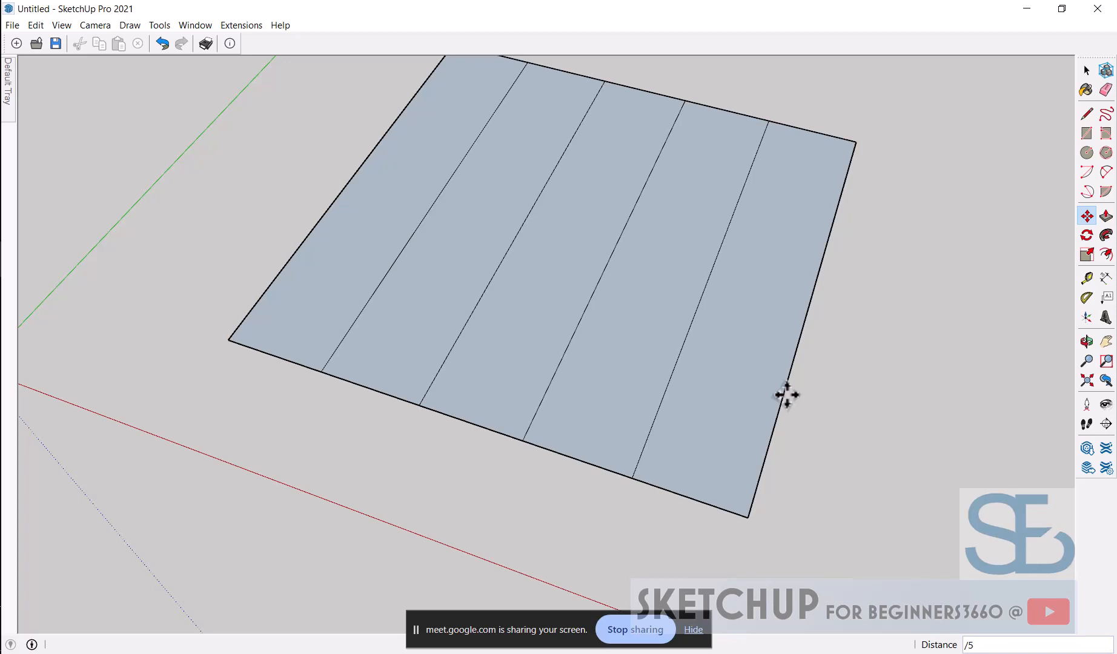
Change the divided array to /8 and to /6, and undo the edge array
key("Return")
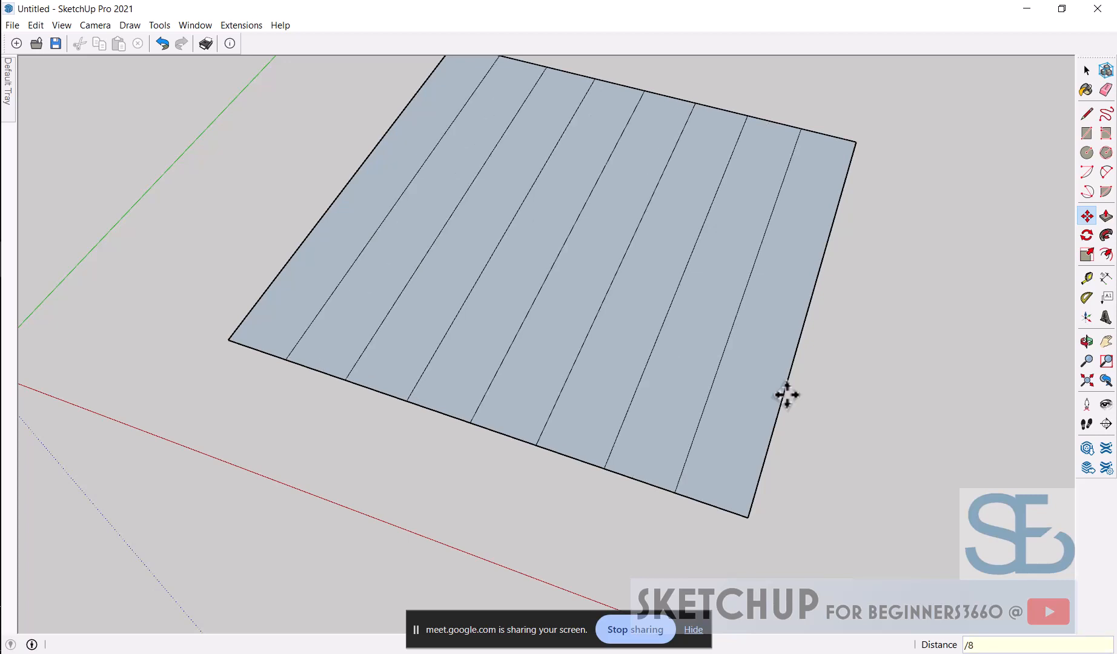
type("/6")
key("Return")
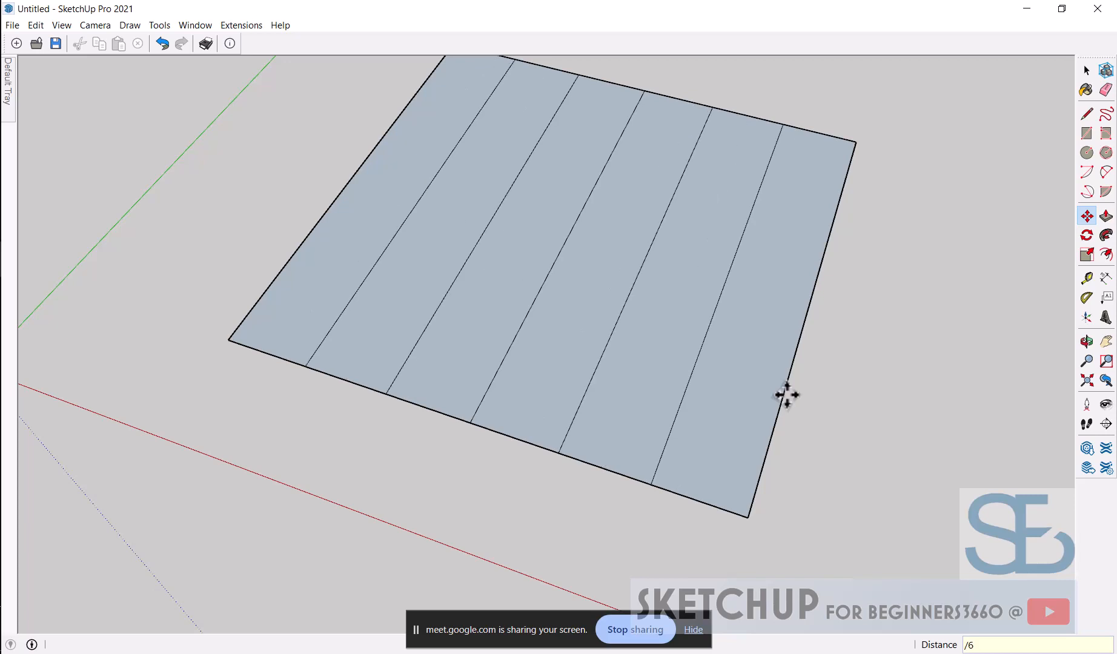
scroll(669, 358, "down", 2)
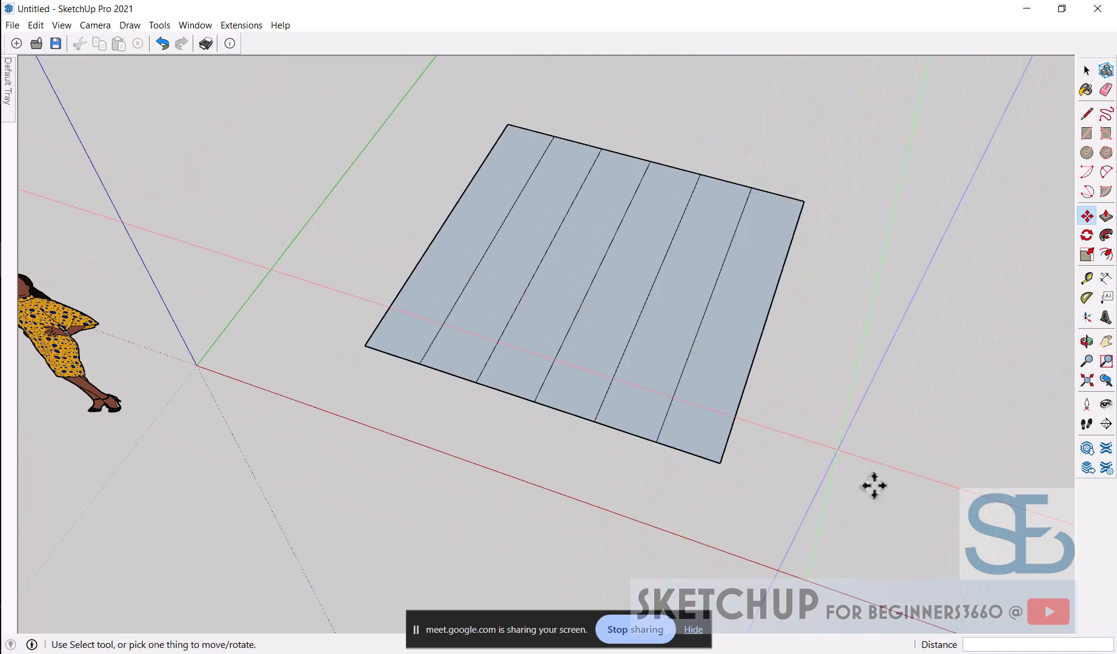
key("space")
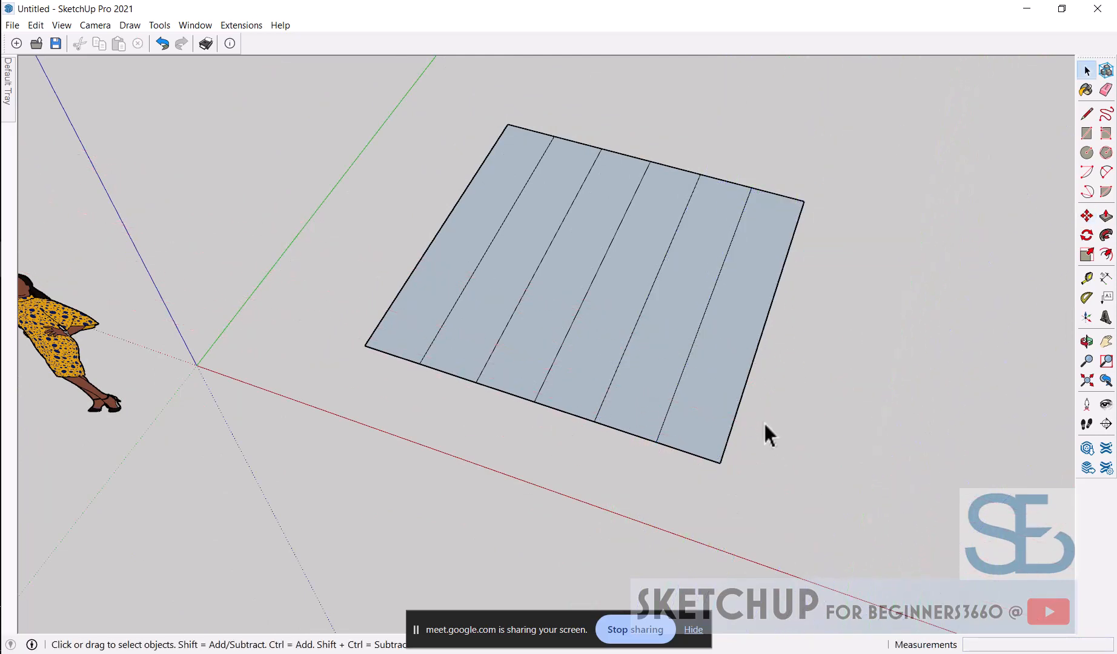
key("ctrl+z")
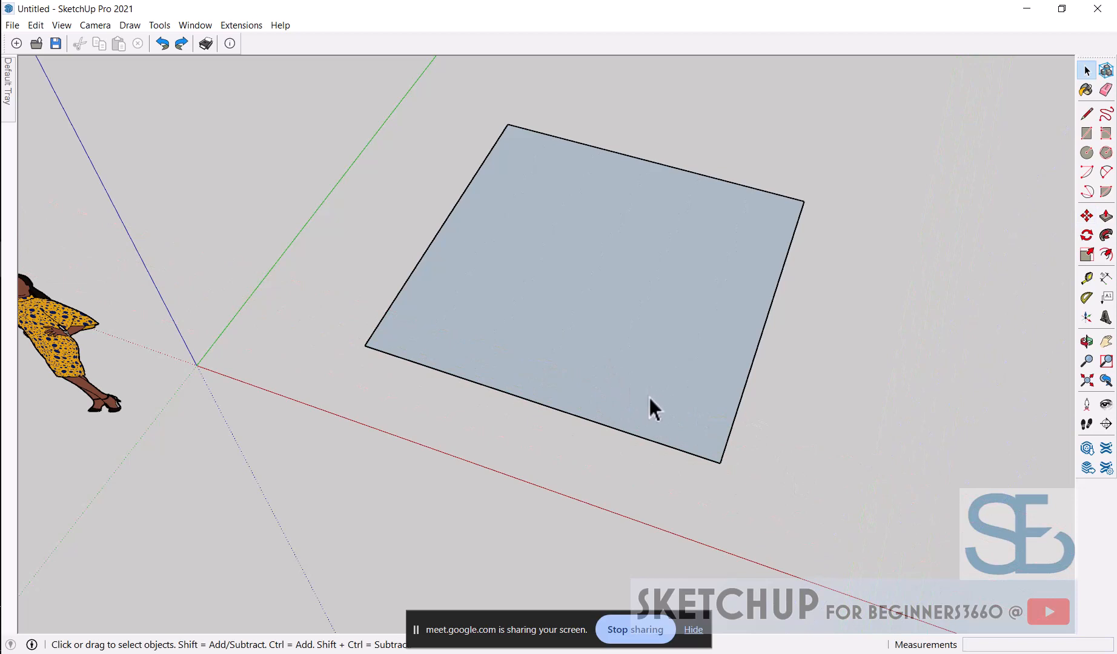
Hide the screen-sharing bar and return to the square with nothing selected
left_click(692, 630)
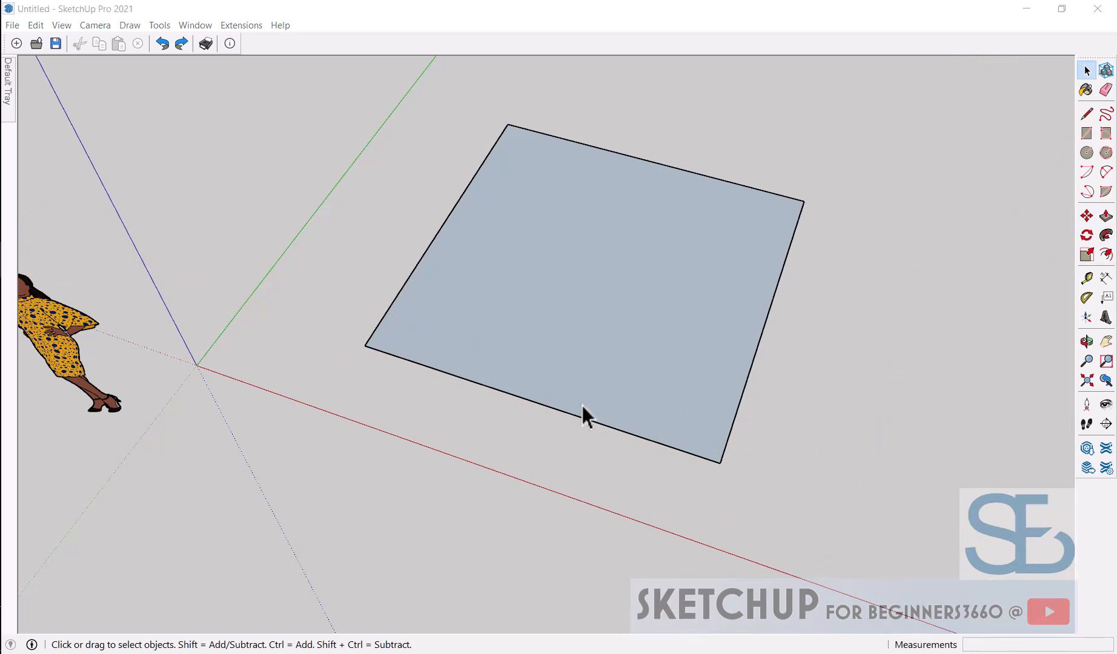
left_click(563, 379)
left_click(577, 470)
Copy the square's green-axis side edge 10' along the red axis to the opposite edge, dividing it with /8
key("m")
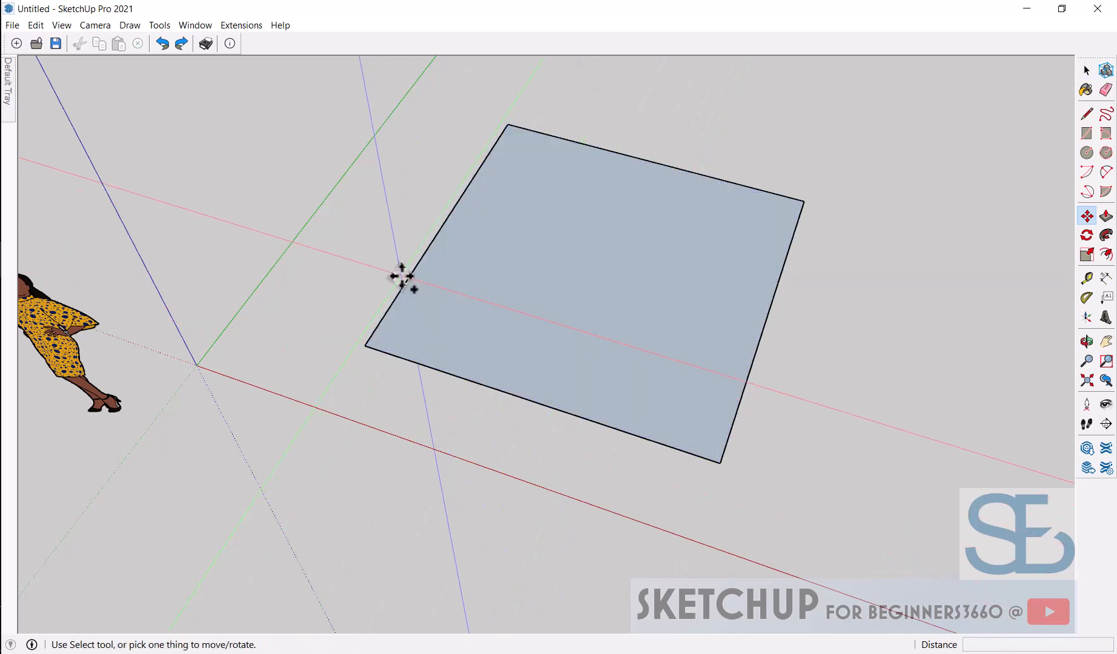
key("ctrl")
left_click(386, 313)
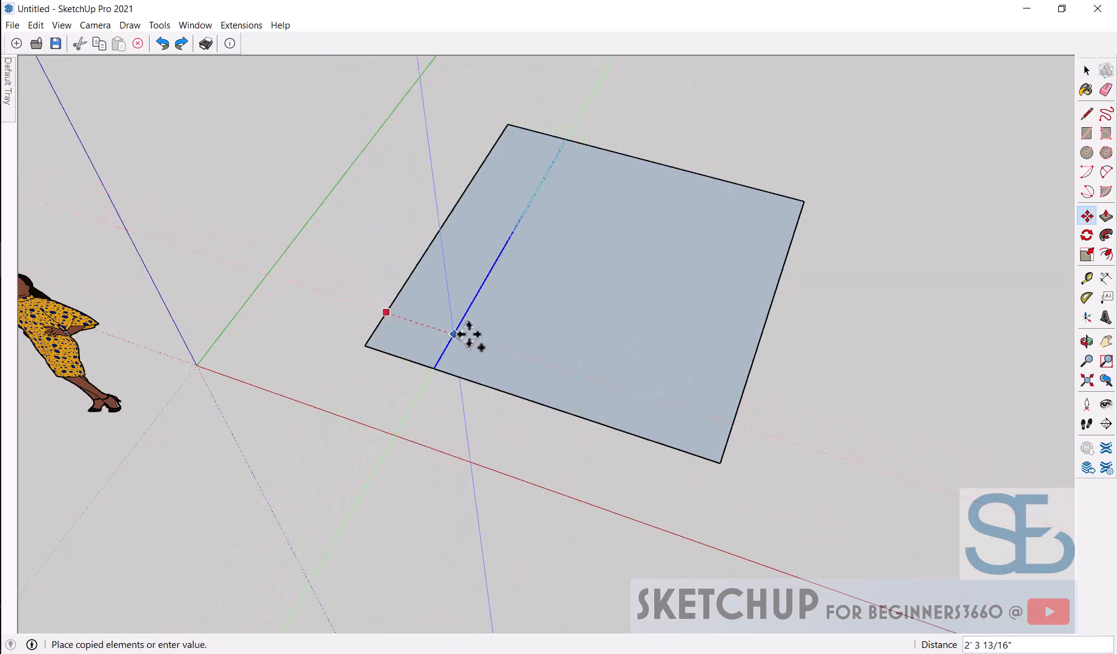
left_click(732, 425)
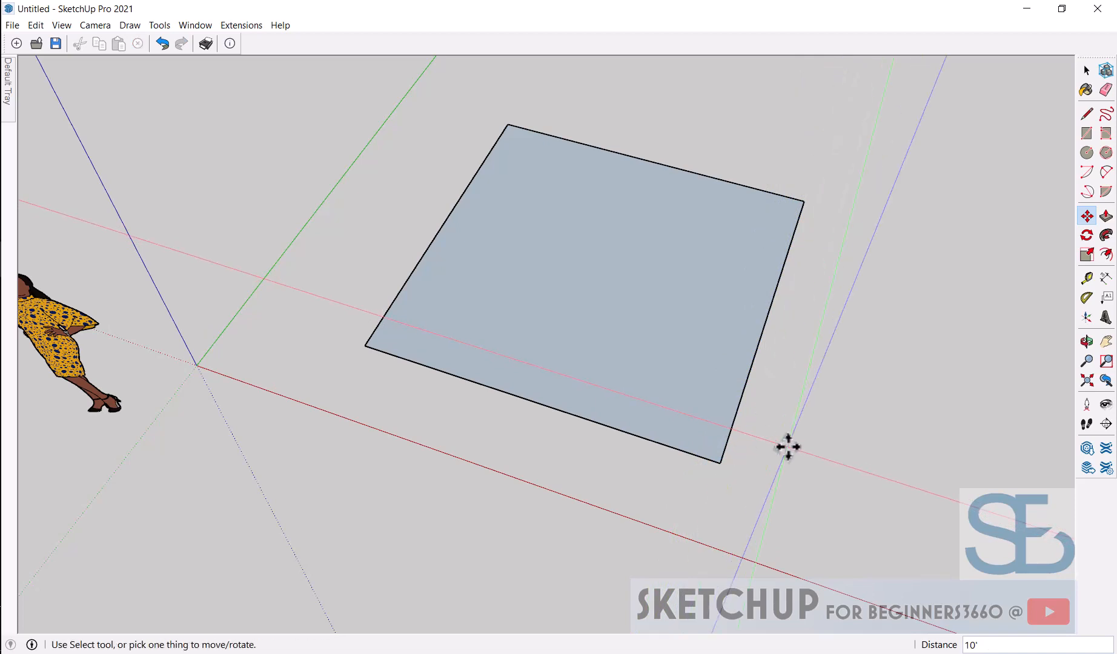
type("/8")
key("Return")
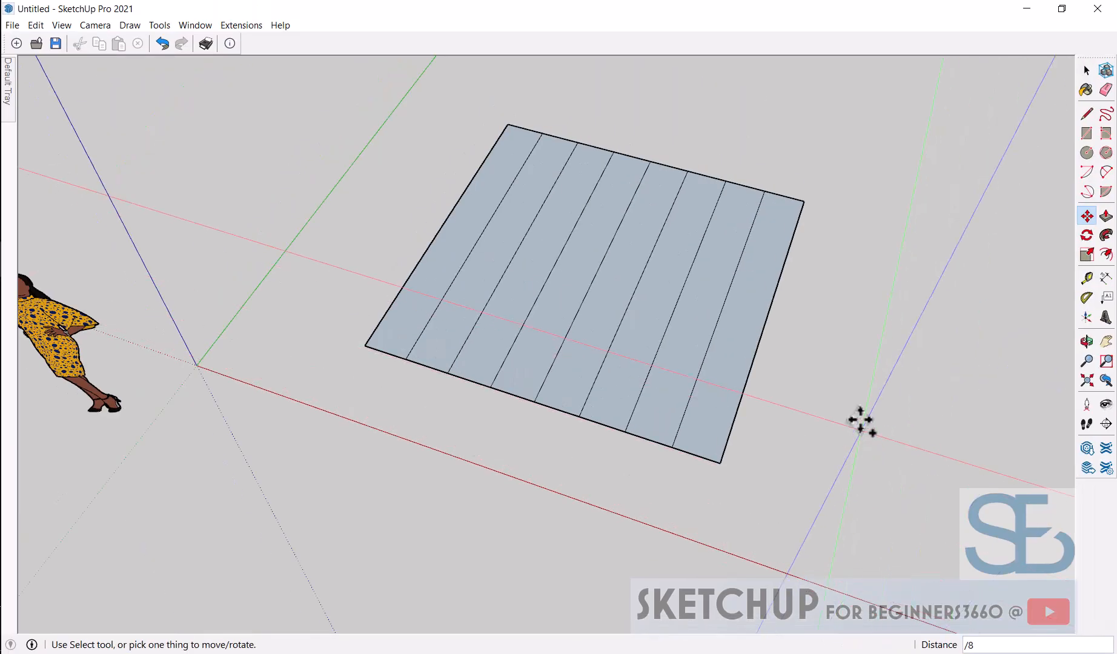
Undo the eight-part division of the square and redo it
key("space")
key("ctrl+z")
scroll(531, 302, "down", 2)
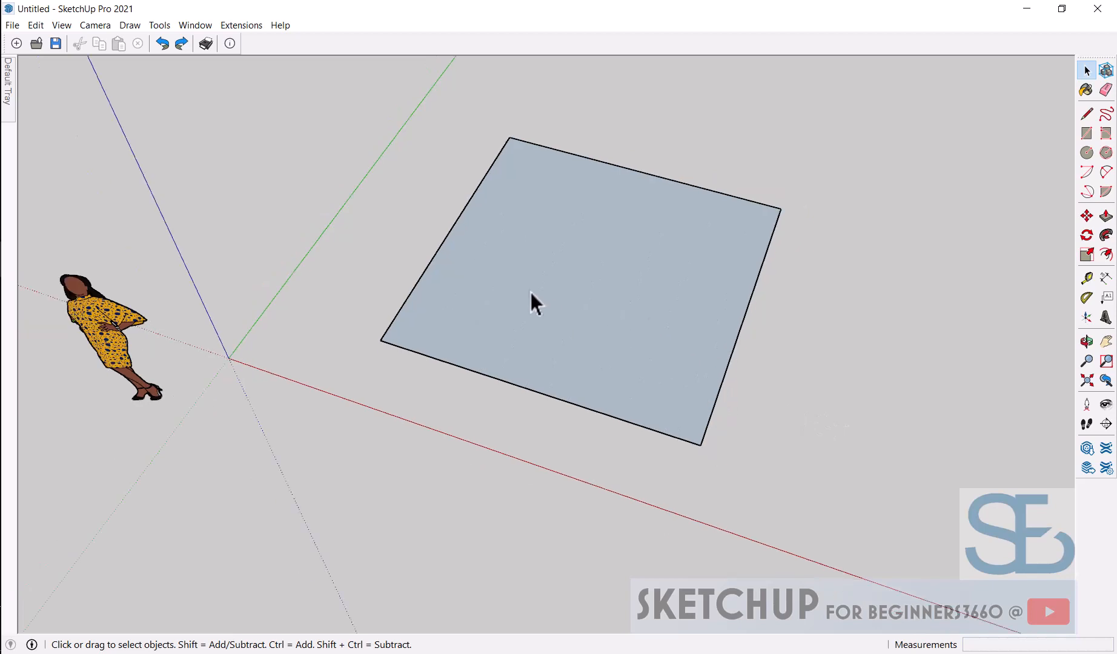
scroll(648, 321, "up", 2)
mouse_move(648, 322)
middle_mouse_down()
mouse_move(672, 309)
mouse_move(657, 335)
middle_mouse_up()
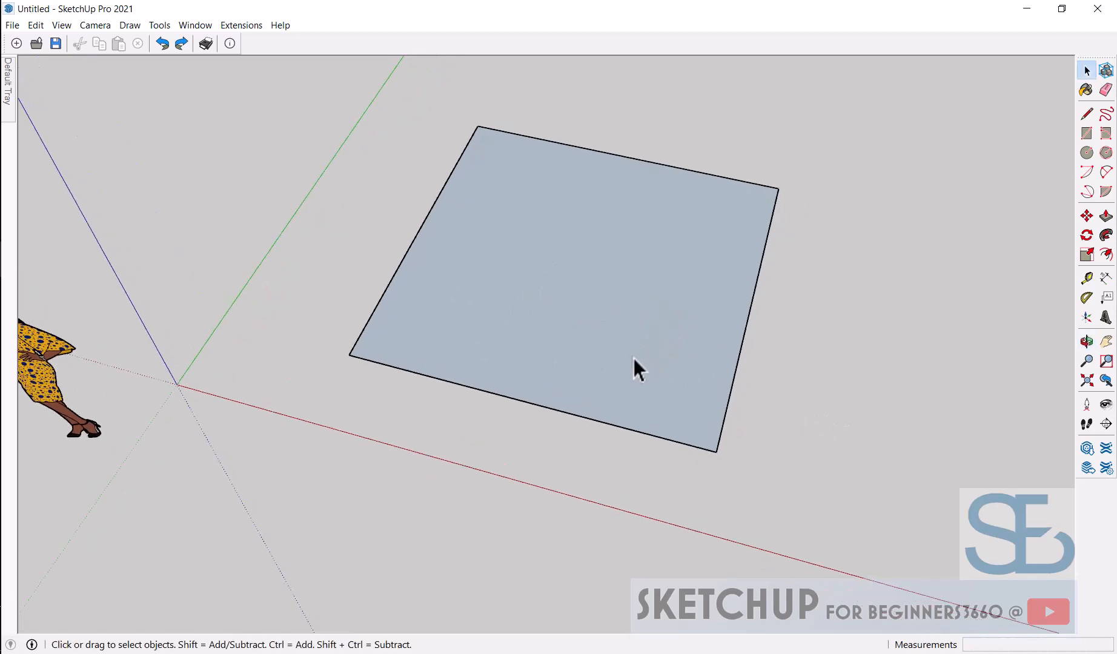
key("ctrl+y")
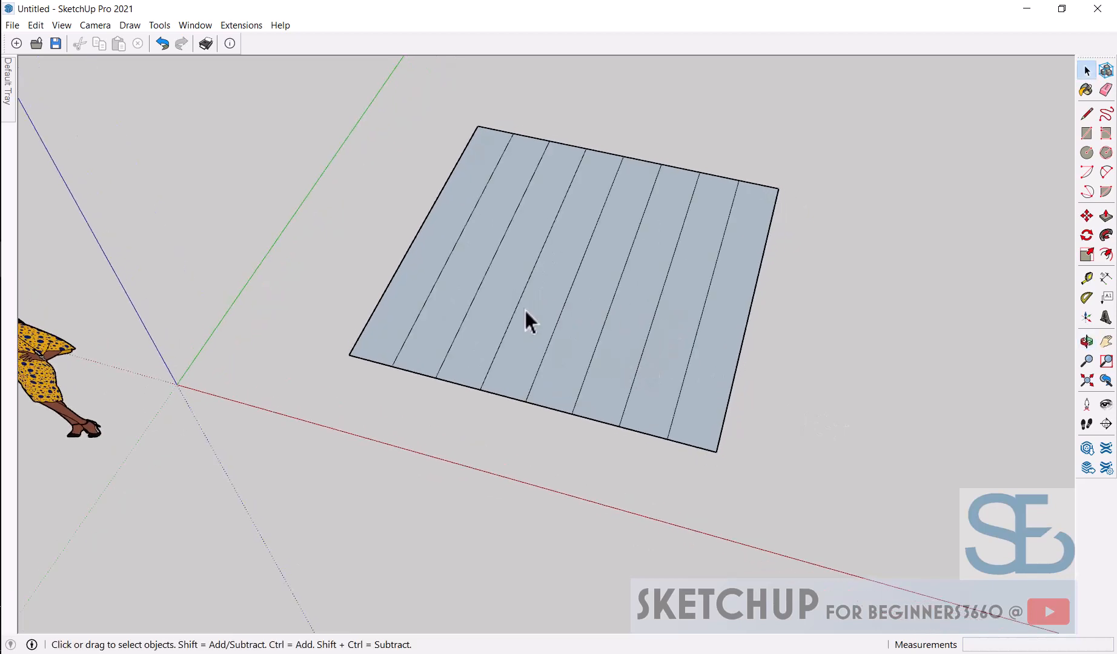
Copy the square's near red-axis edge, all segments, 10' along the green axis to the opposite edge, dividing it with /6
middle_click_drag(618, 344, 674, 358)
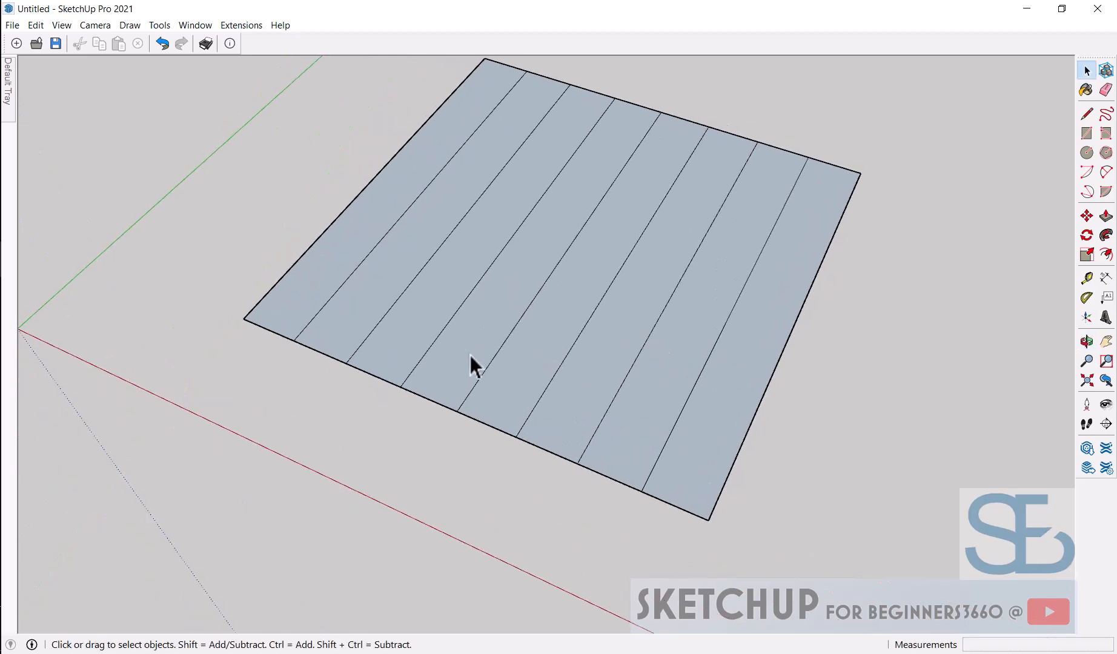
left_click(384, 379)
scroll(447, 376, "down", 3)
middle_click_drag(446, 376, 497, 374)
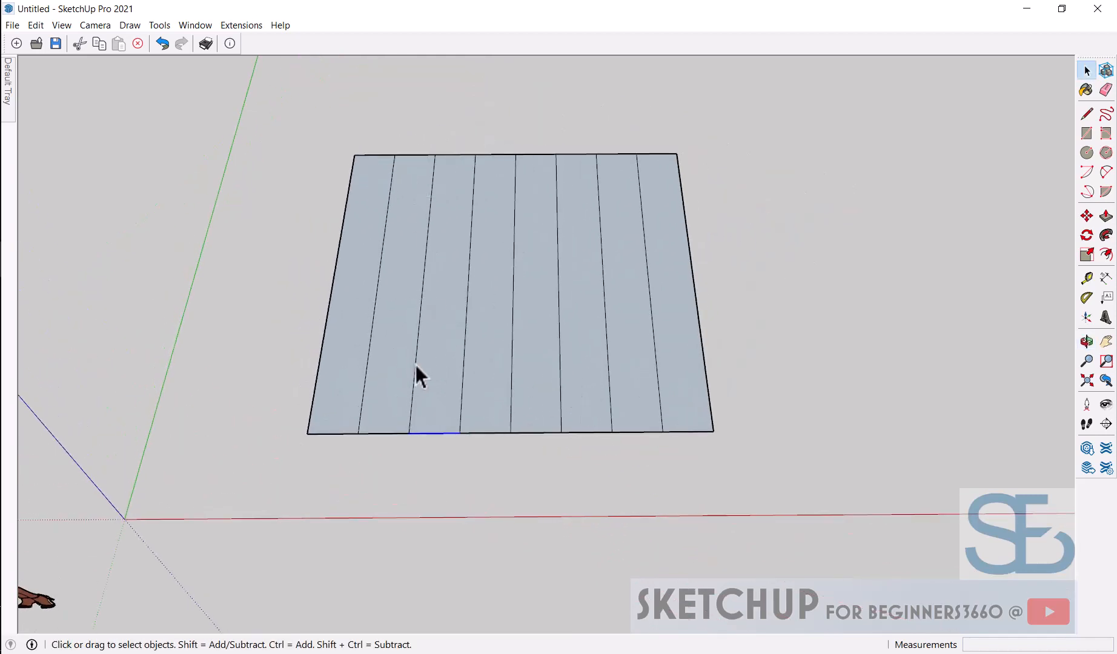
left_click_drag(284, 409, 788, 456)
key("m")
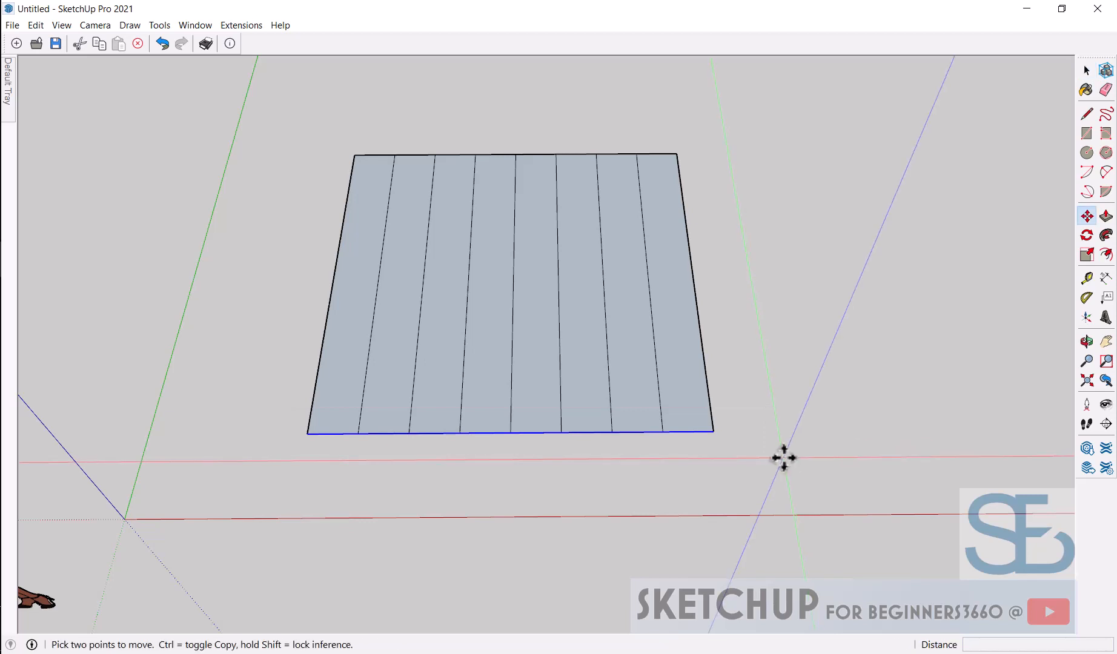
left_click(714, 431)
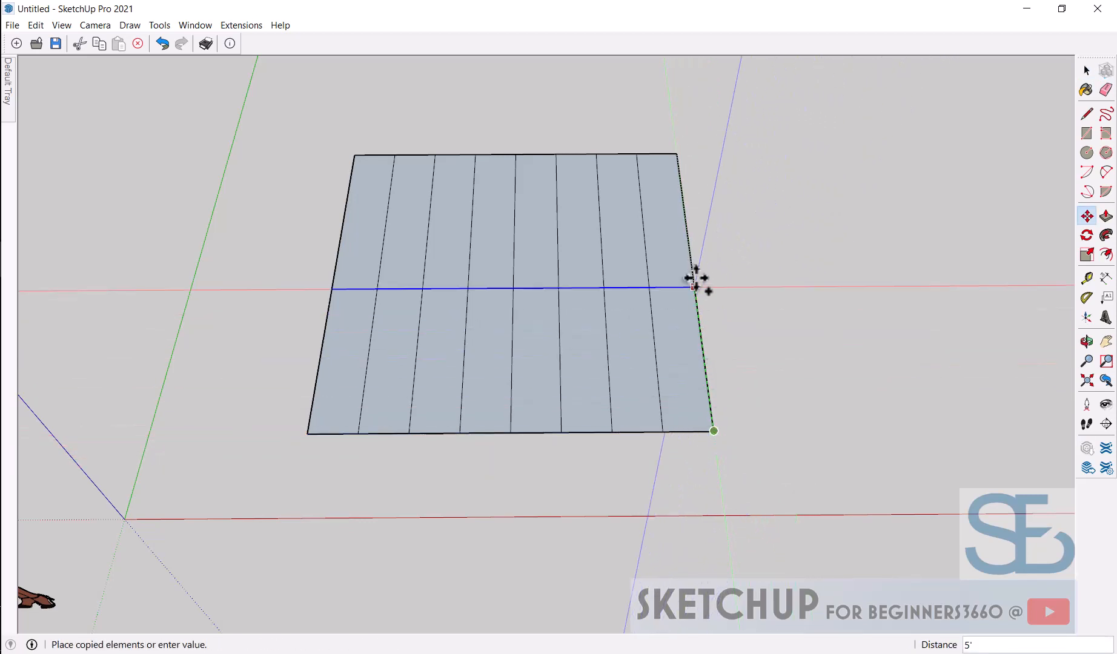
left_click(678, 155)
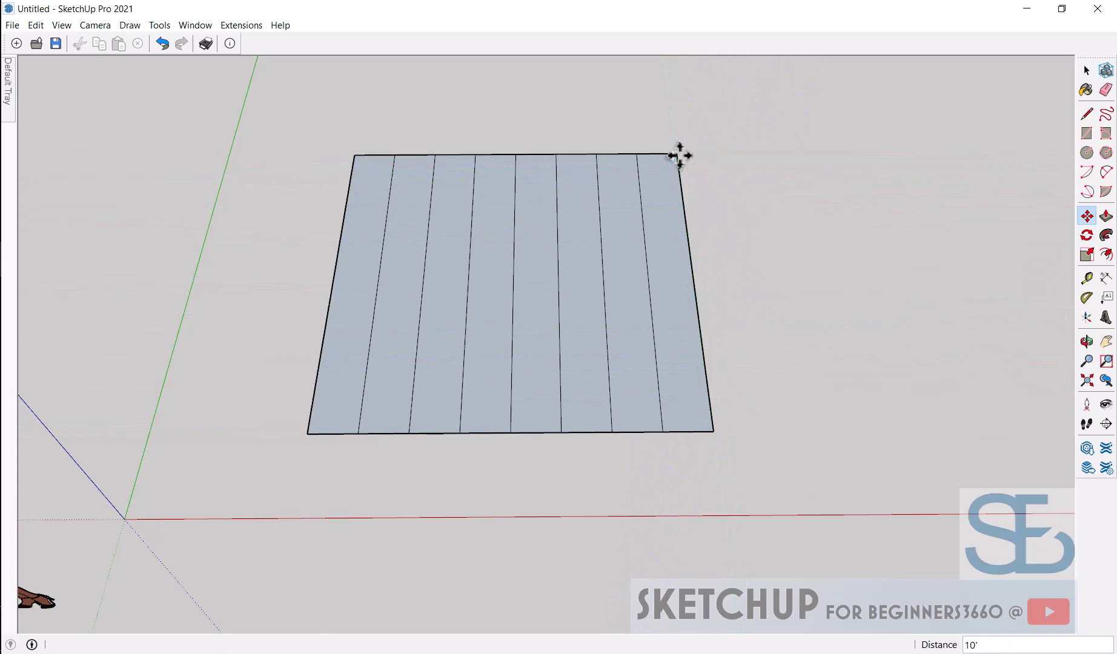
type("/6")
key("Return")
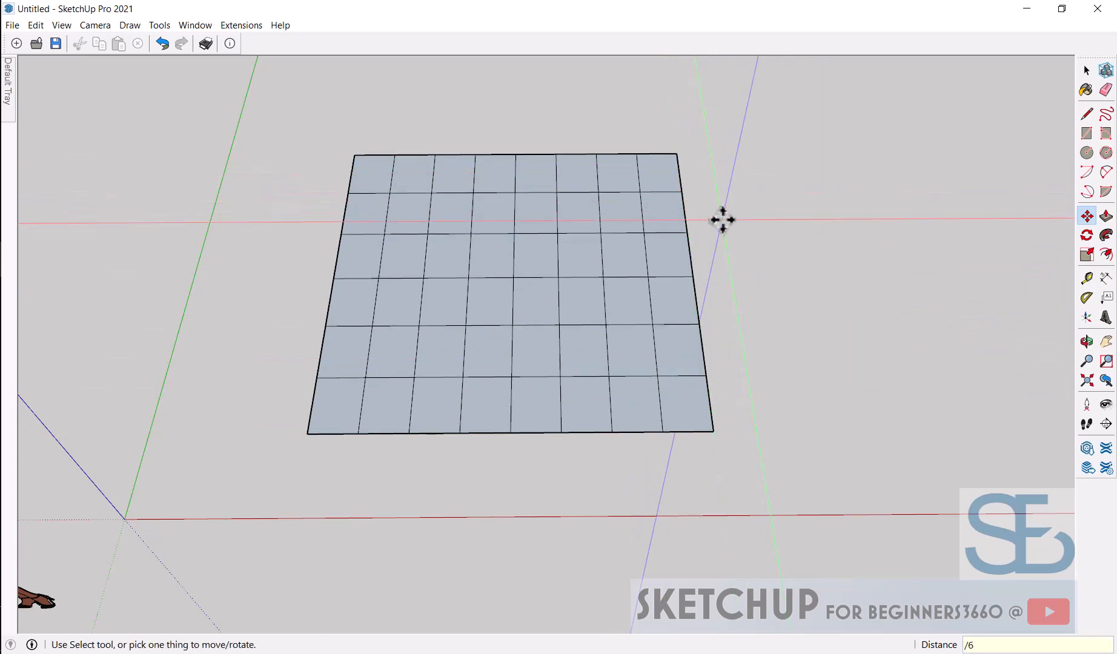
key("space")
Examine the grid of cells formed on the divided square from closer and farther views
scroll(623, 194, "up", 3)
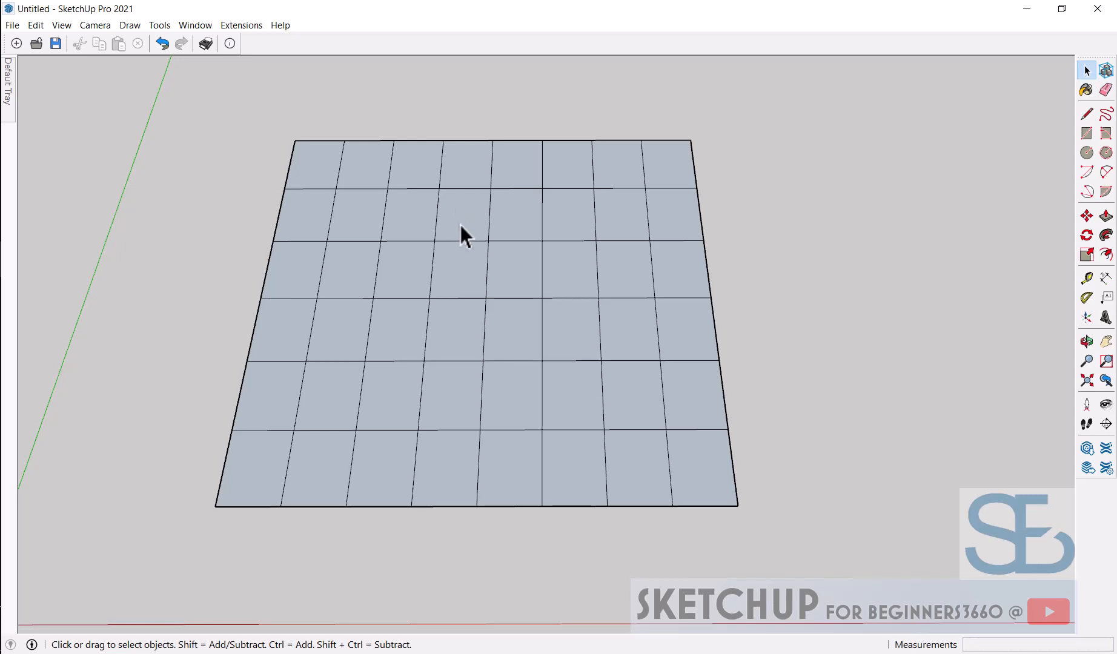
scroll(455, 221, "down", 3)
middle_click_drag(455, 221, 445, 233)
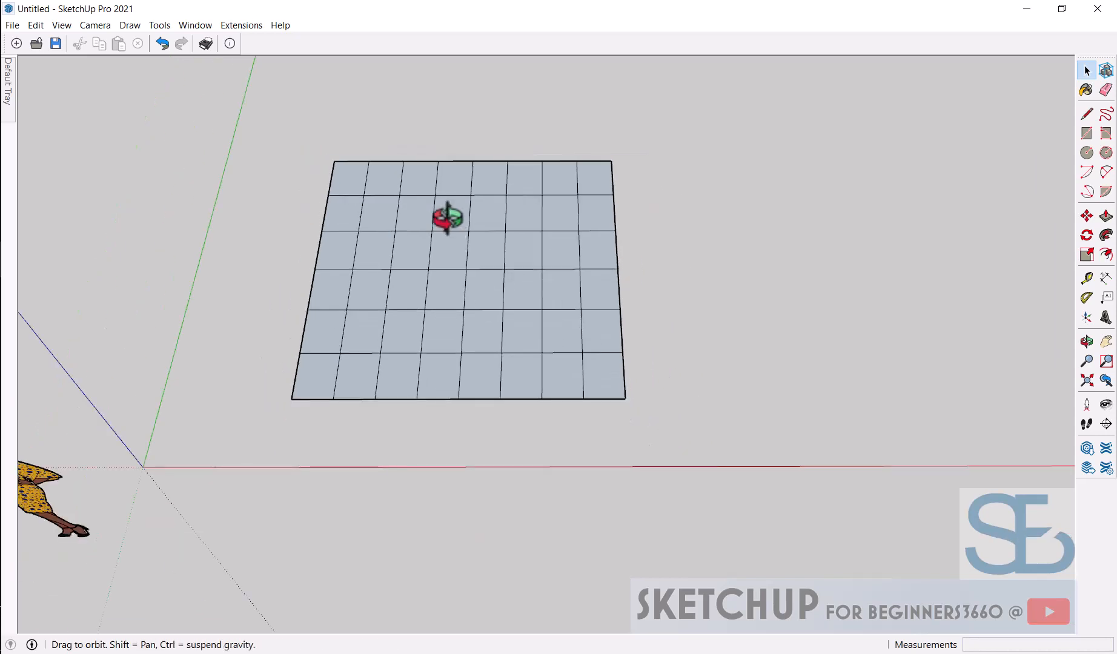
scroll(490, 219, "down", 3)
scroll(476, 191, "up", 4)
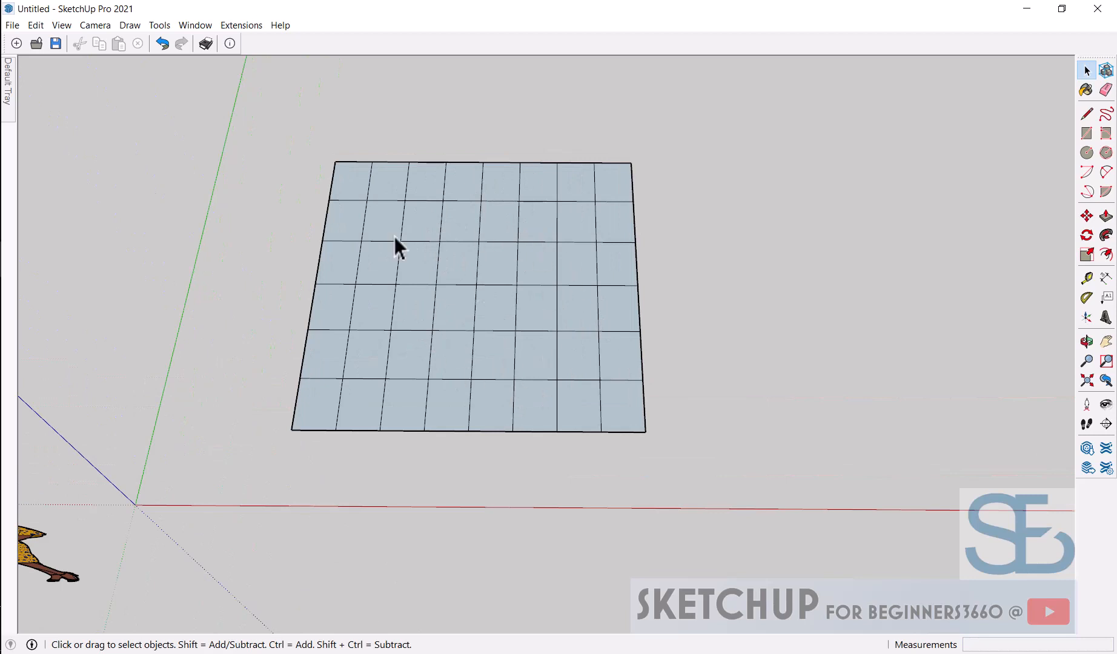
scroll(503, 236, "down", 3)
scroll(484, 260, "up", 2)
scroll(536, 282, "down", 2)
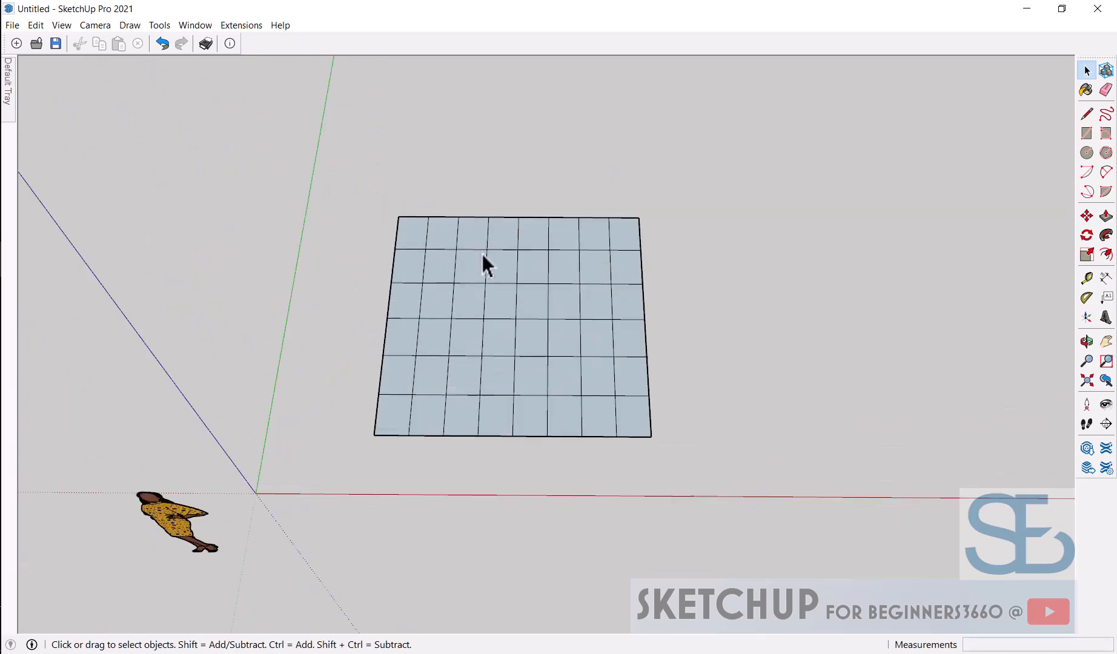
scroll(500, 215, "up", 5)
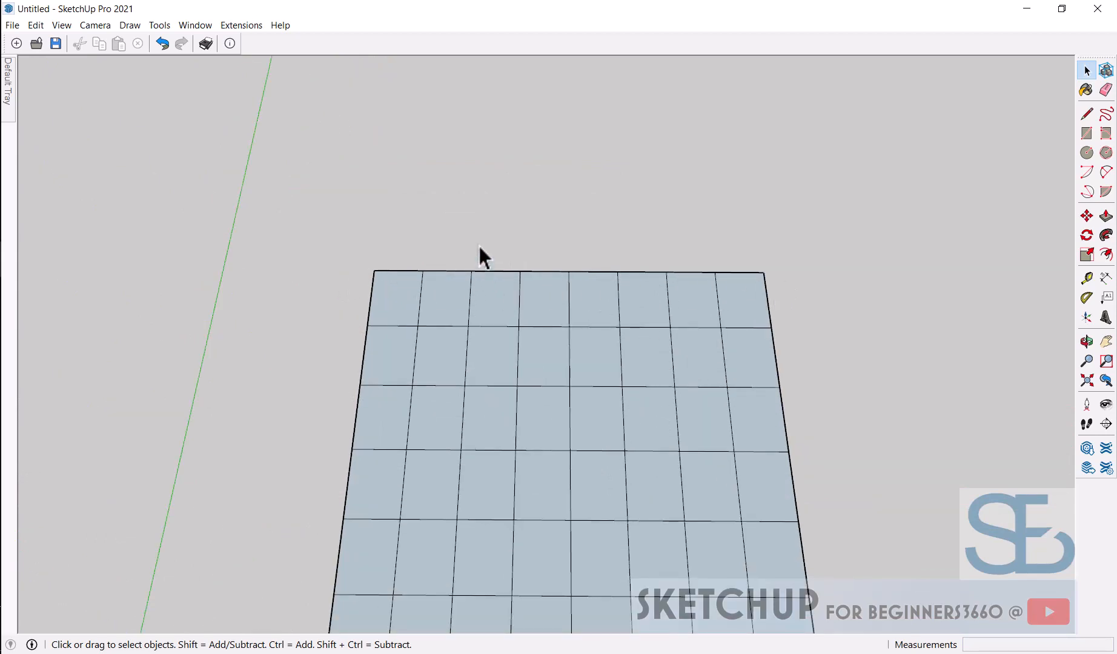
Draw an 8" by 8" square on the ground just beyond the grid's far edge, near its corner closest to the green axis
key("r")
scroll(428, 212, "up", 2)
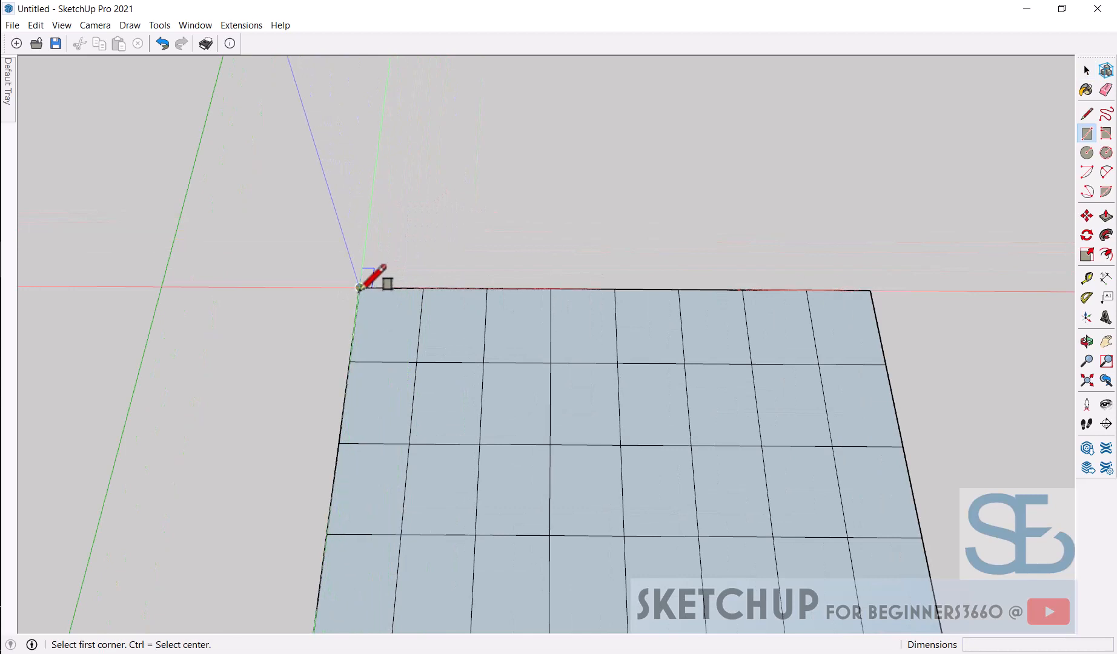
scroll(361, 285, "up", 2)
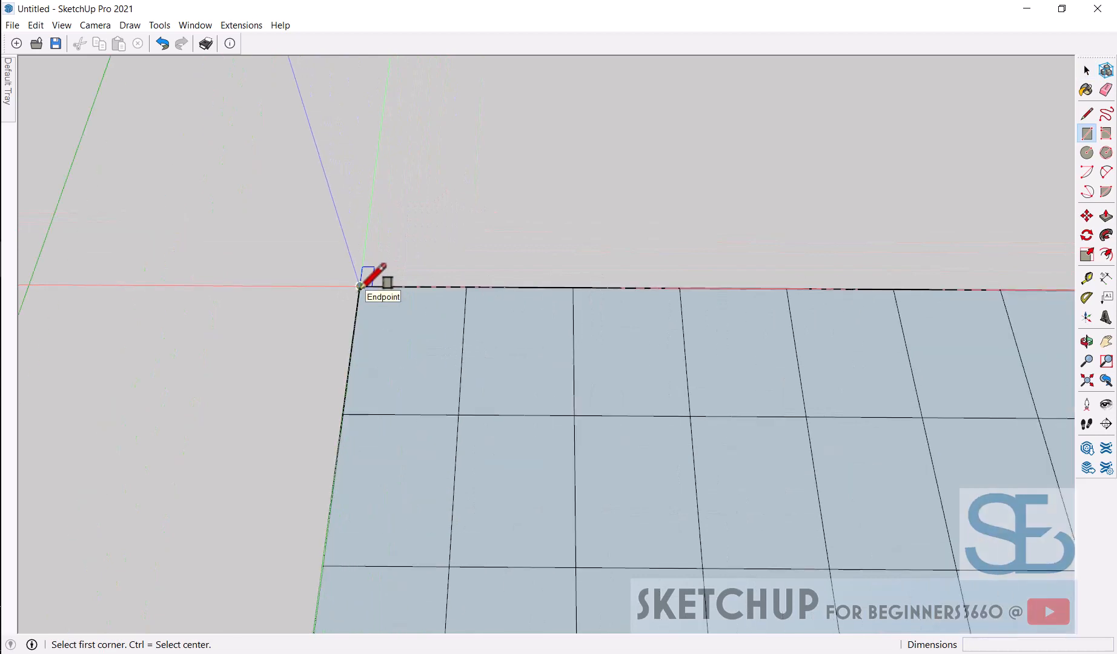
left_click(366, 240)
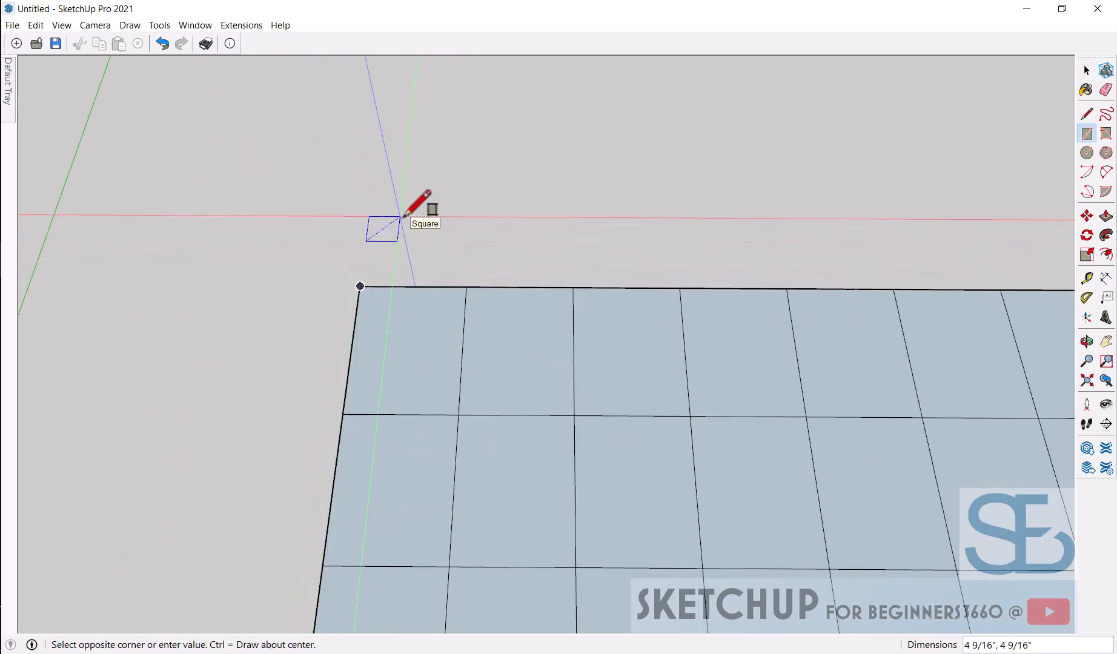
type("8,8")
key("Return")
key("space")
scroll(368, 193, "down", 1)
middle_click_drag(368, 192, 485, 236)
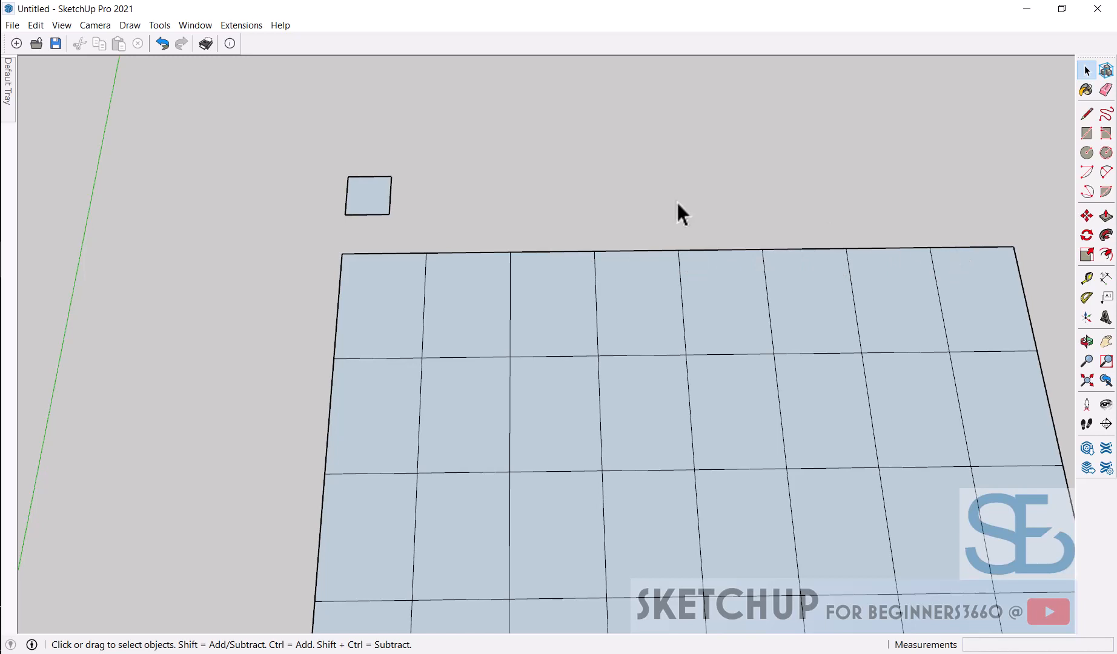
Copy the small square 9' 4" along the red axis, aligned with the grid's opposite corner, and divide the distance with /6
double_click(365, 201)
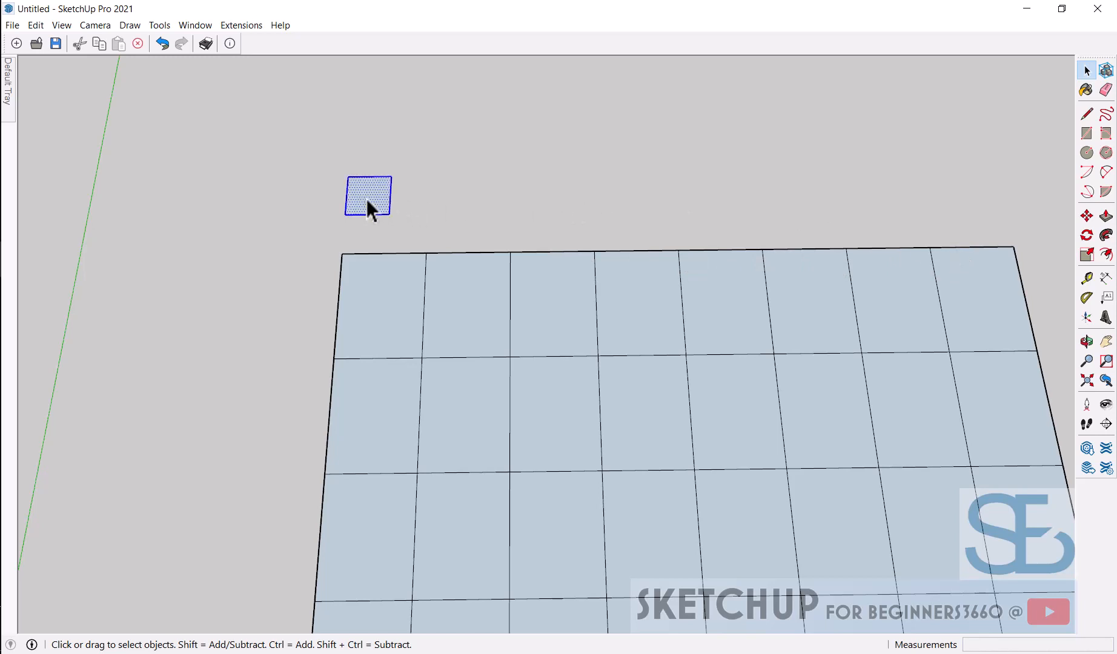
key("m")
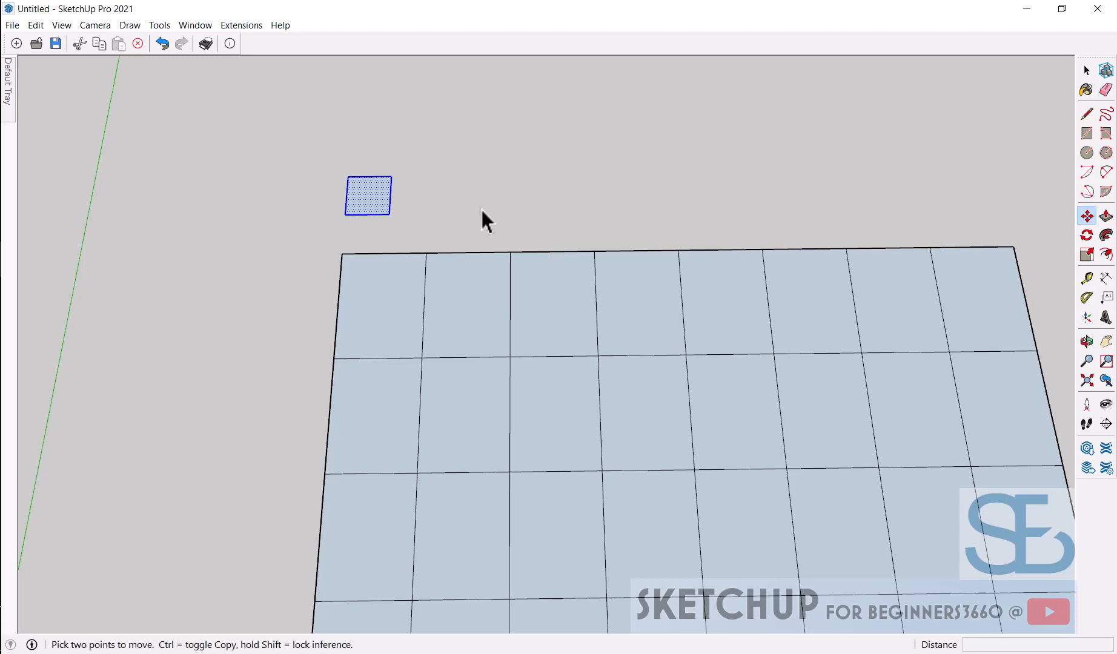
key("ctrl")
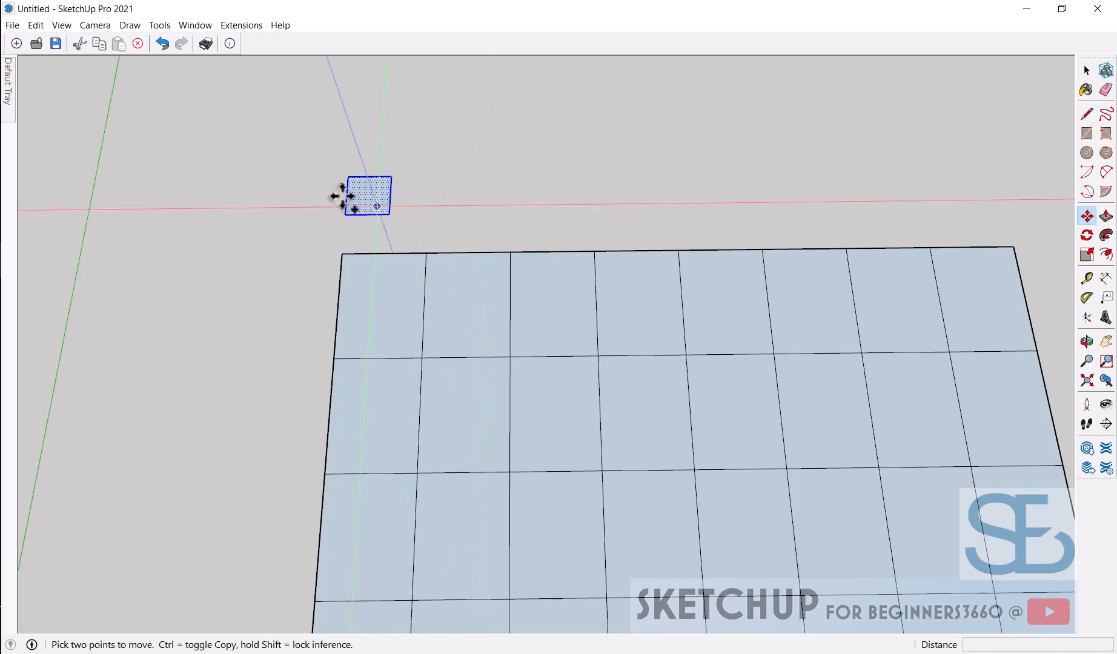
scroll(349, 198, "down", 2)
scroll(477, 197, "up", 2)
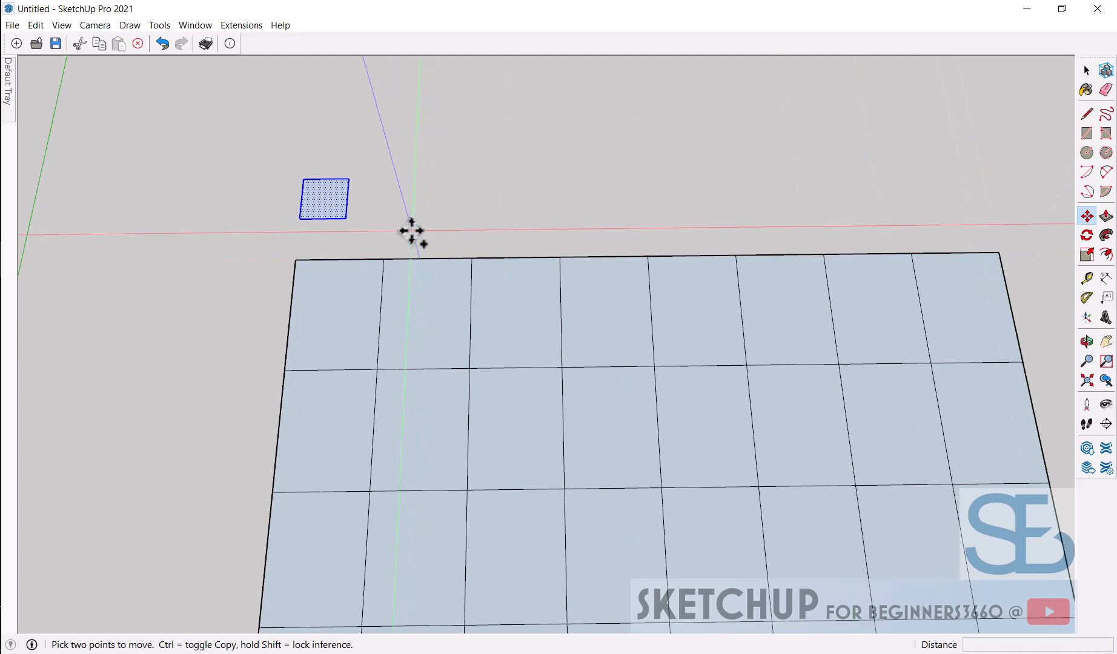
key("ctrl")
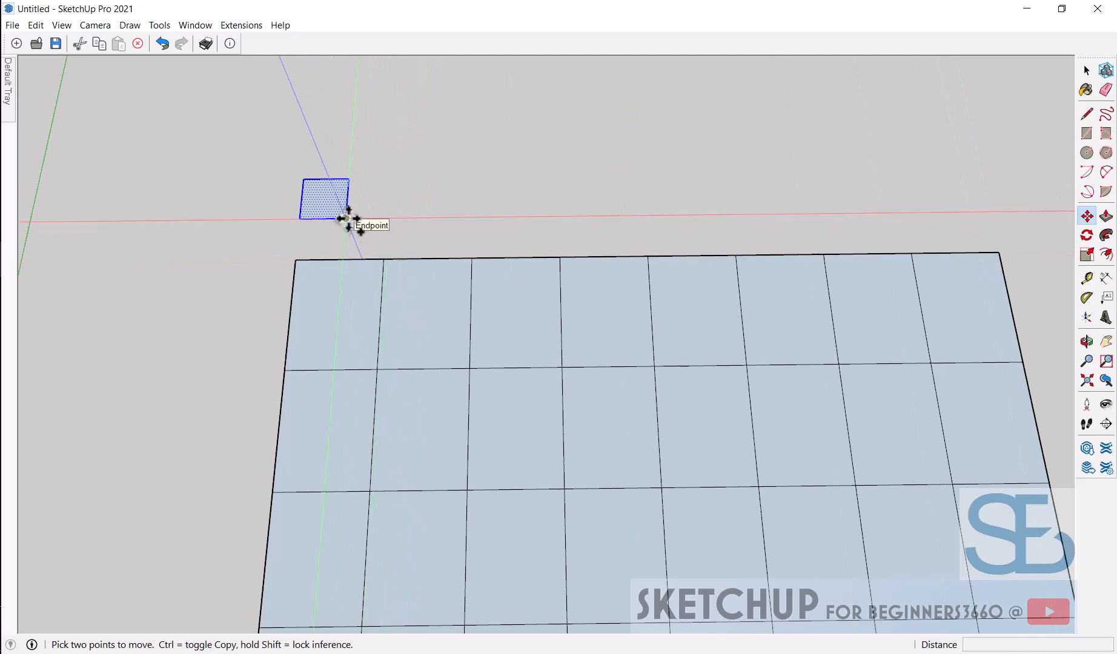
left_click(345, 218)
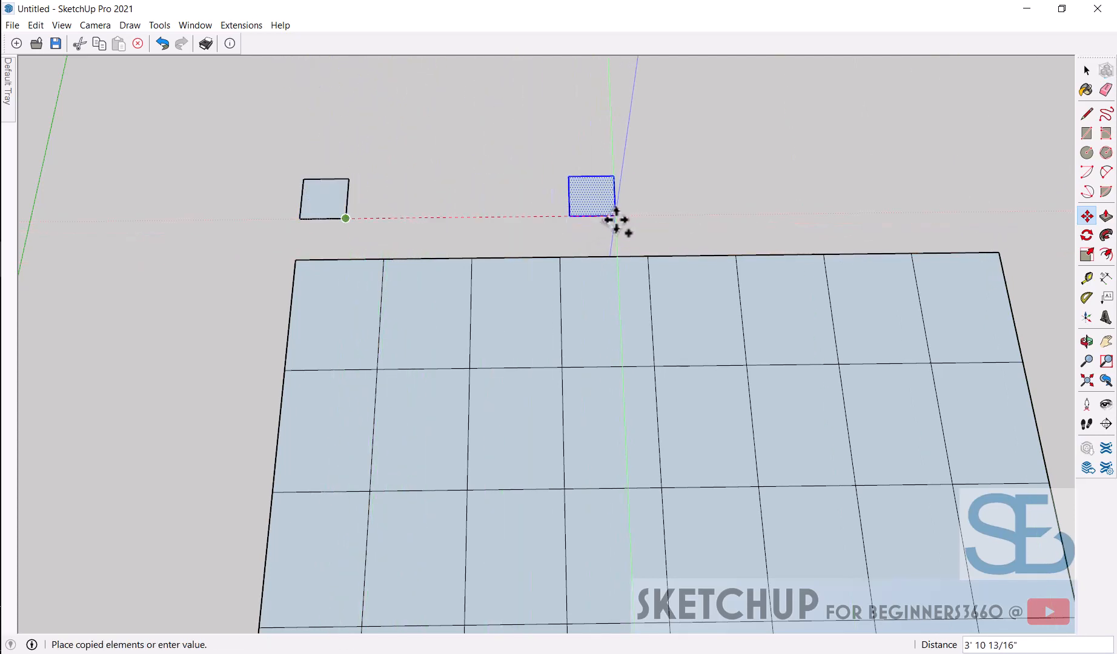
left_click(997, 253)
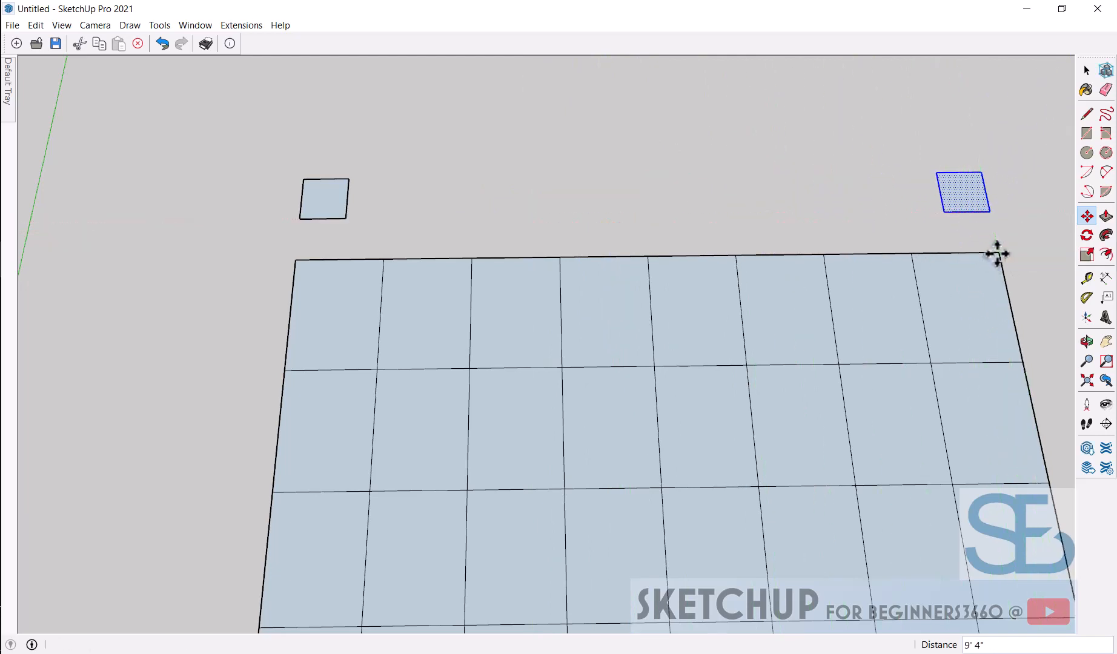
type("/6")
key("Return")
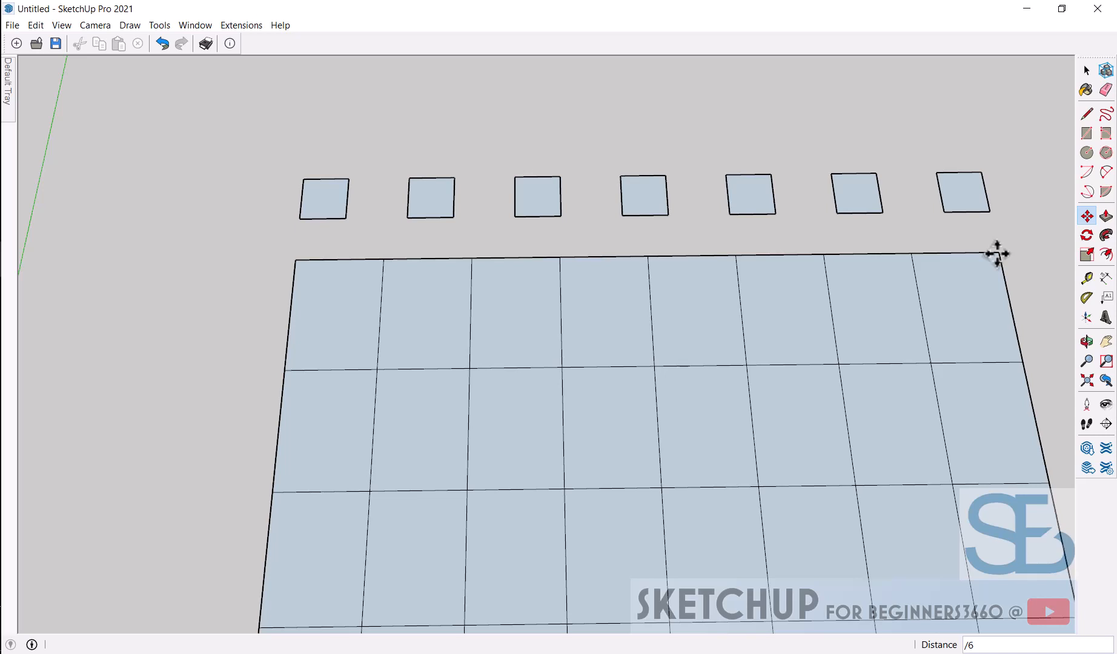
Delete all the copies in the row, keeping only the original small square
key("space")
left_click_drag(396, 162, 1029, 225)
key("Delete")
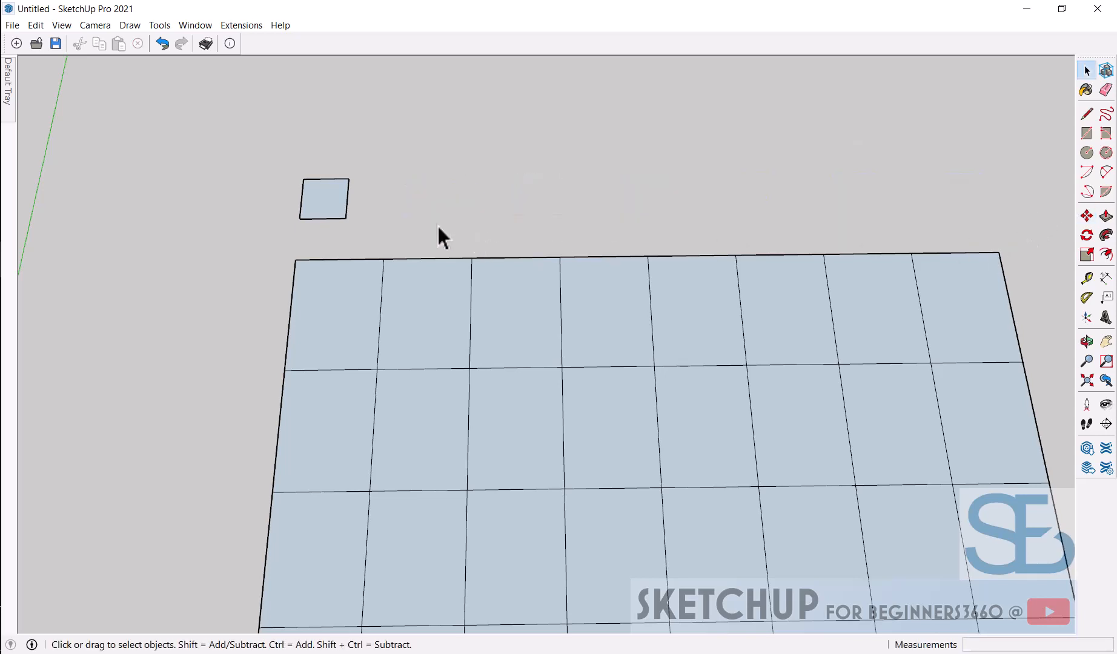
Copy the small square 12" along the red axis and array it with 8x
double_click(320, 193)
key("m")
left_click(299, 218)
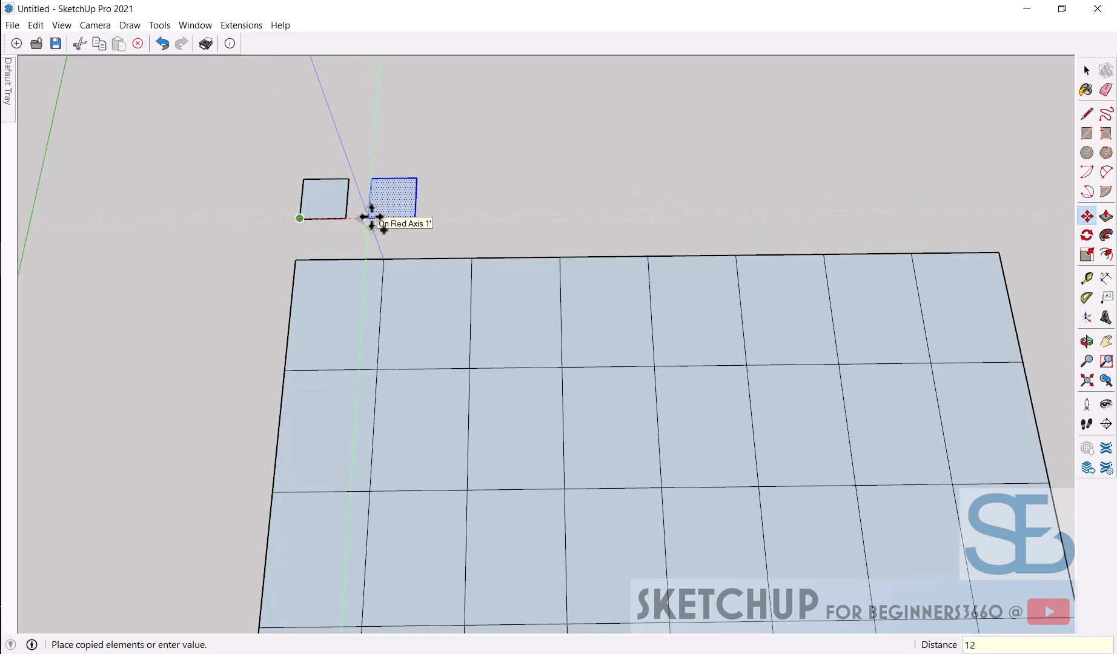
key("Return")
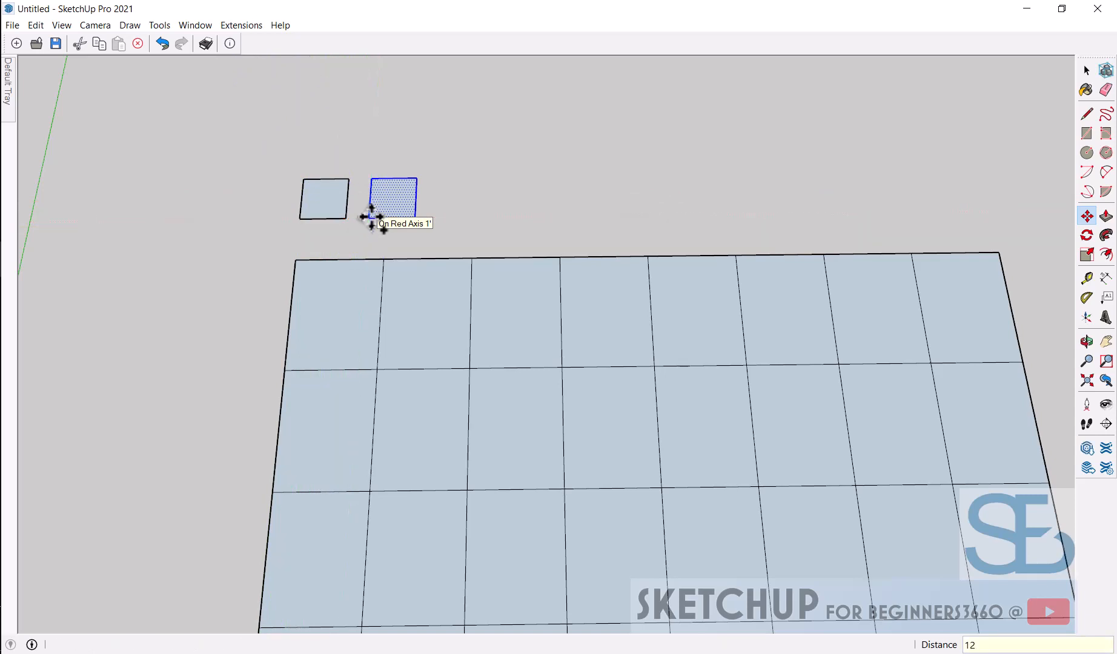
type("8x")
key("Return")
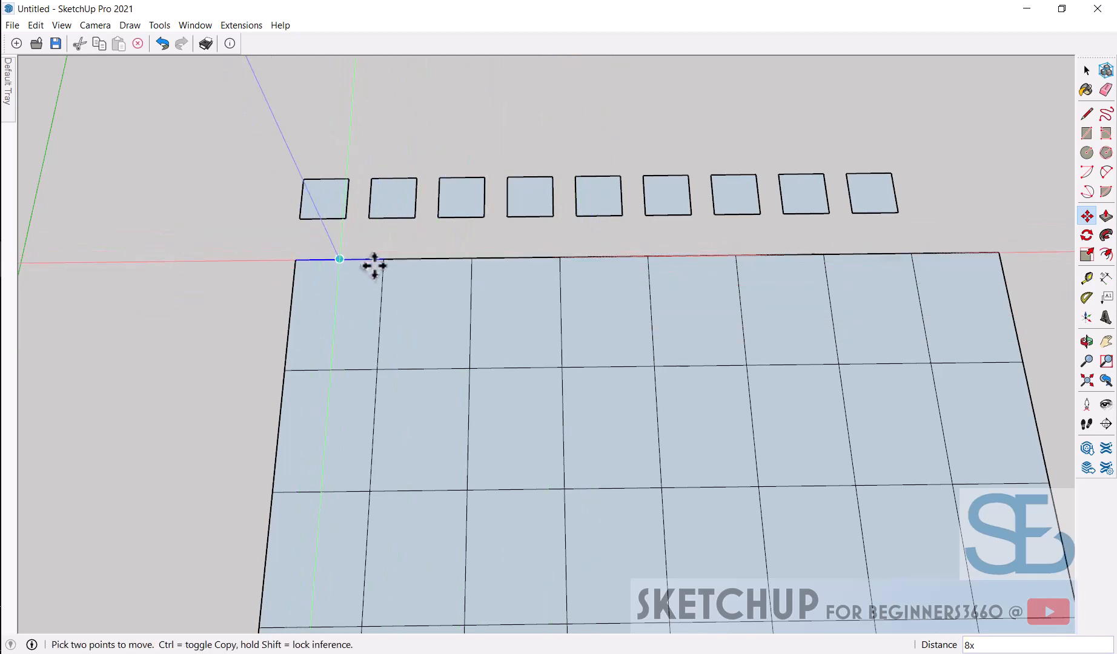
Extend the 12" spaced array of small squares to 9x and to 10x, and dismiss the mail notification
type("9x")
key("Return")
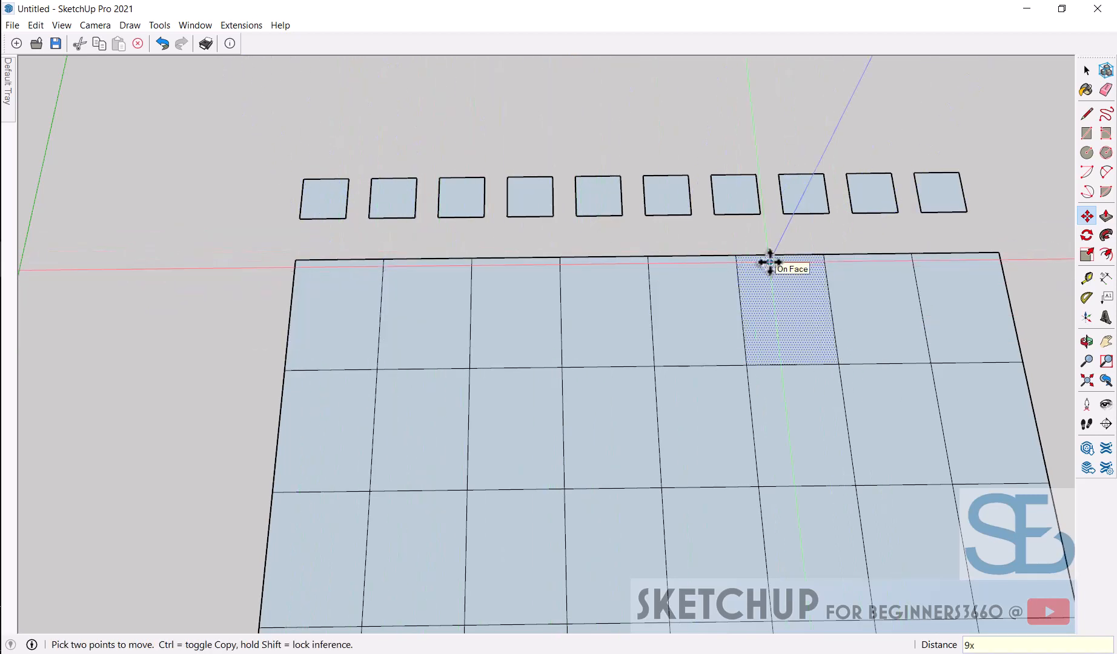
type("10")
key("Return")
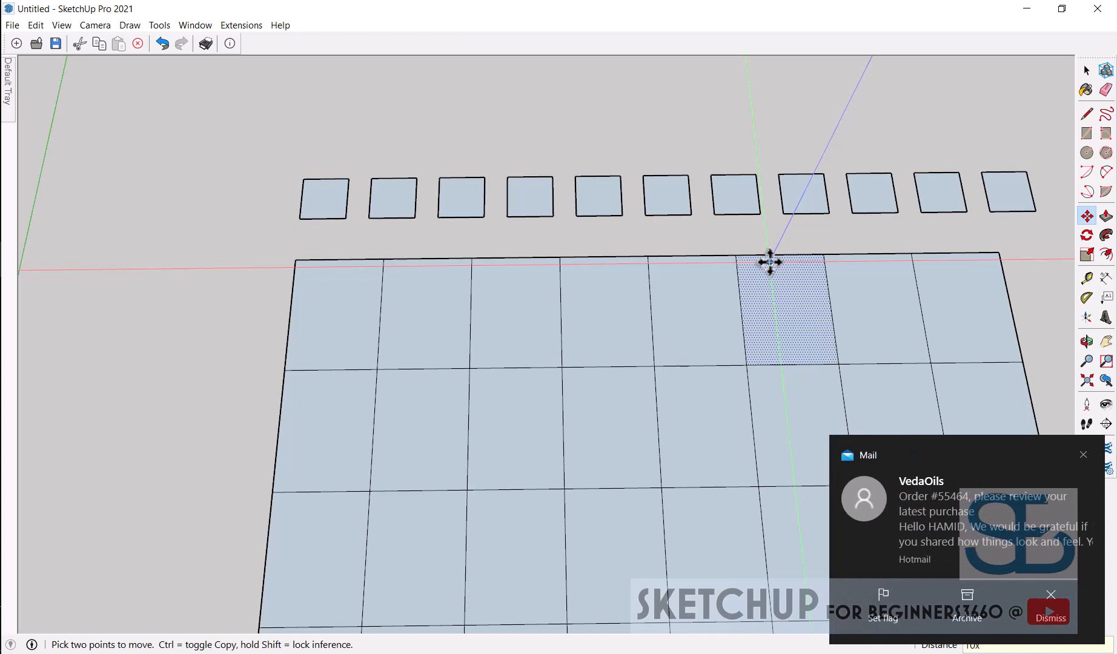
left_click(1047, 611)
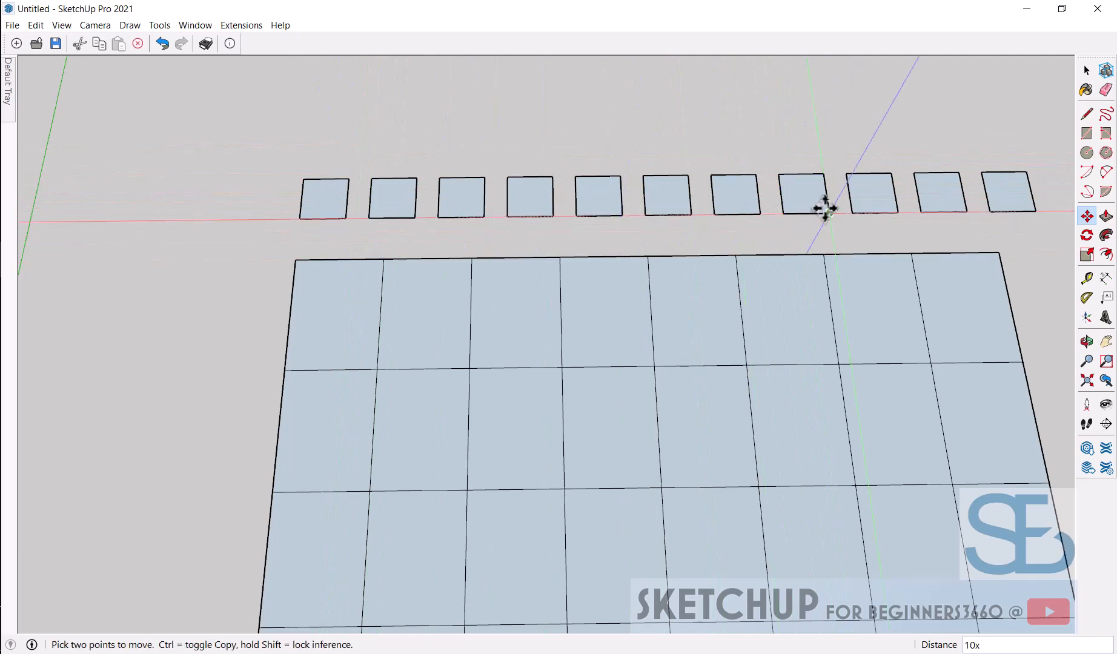
Delete the ten arrayed copies beside the original small square
key("space")
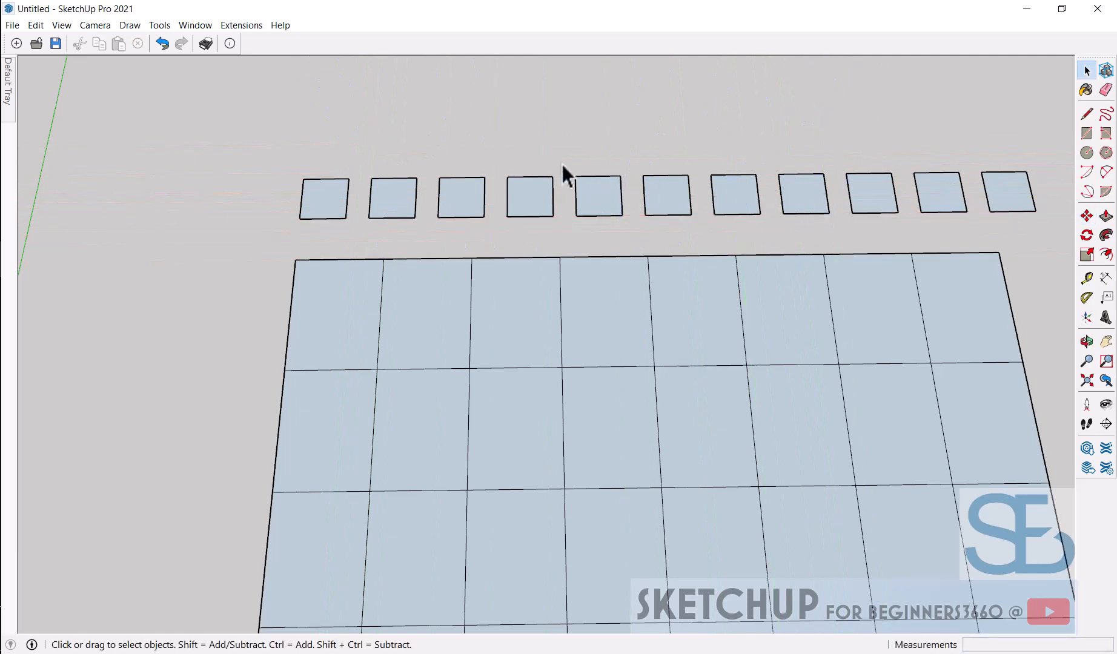
left_click_drag(370, 165, 1048, 233)
key("Delete")
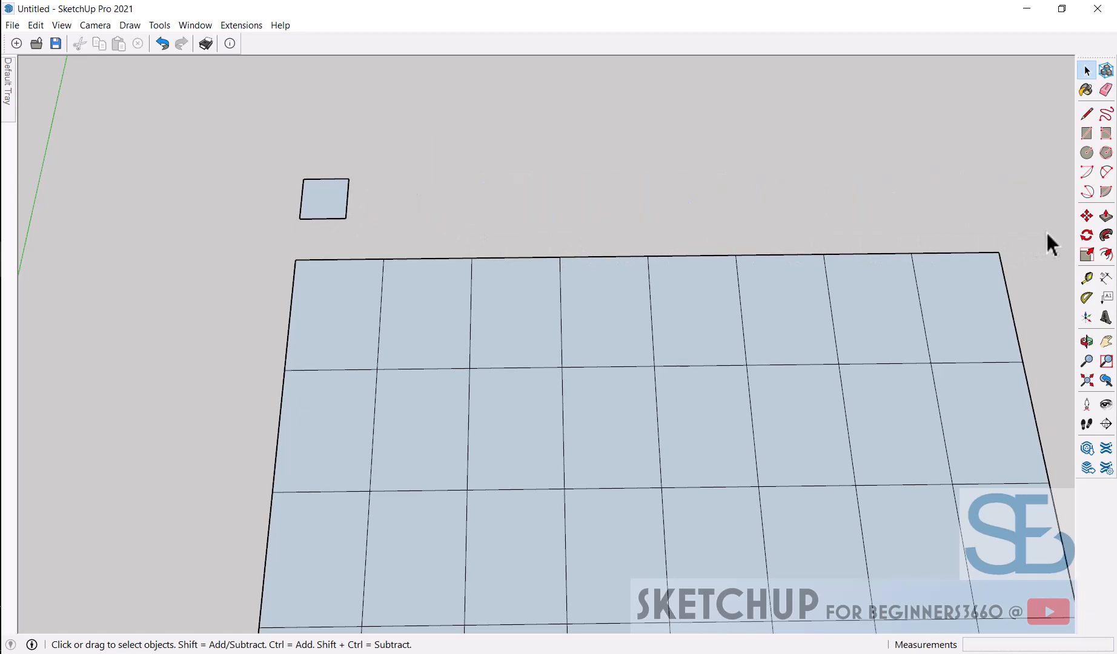
Copy the small square by its lower-right corner along the red axis to the large square's right corner and divide the distance with /6
left_click(339, 202)
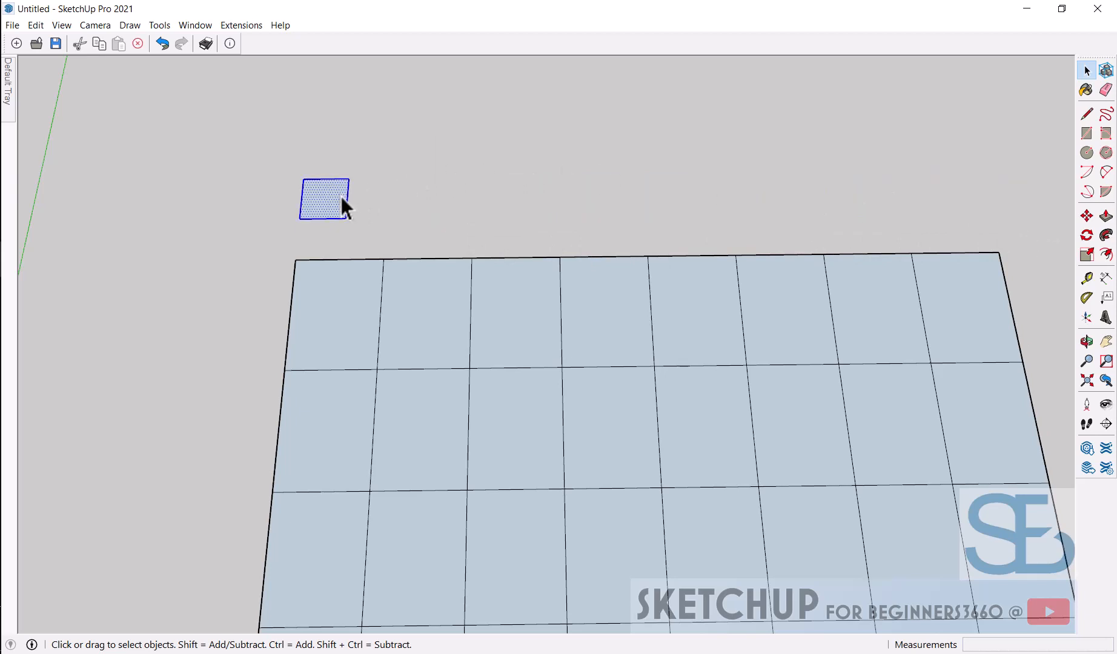
key("m")
key("ctrl")
left_click(345, 216)
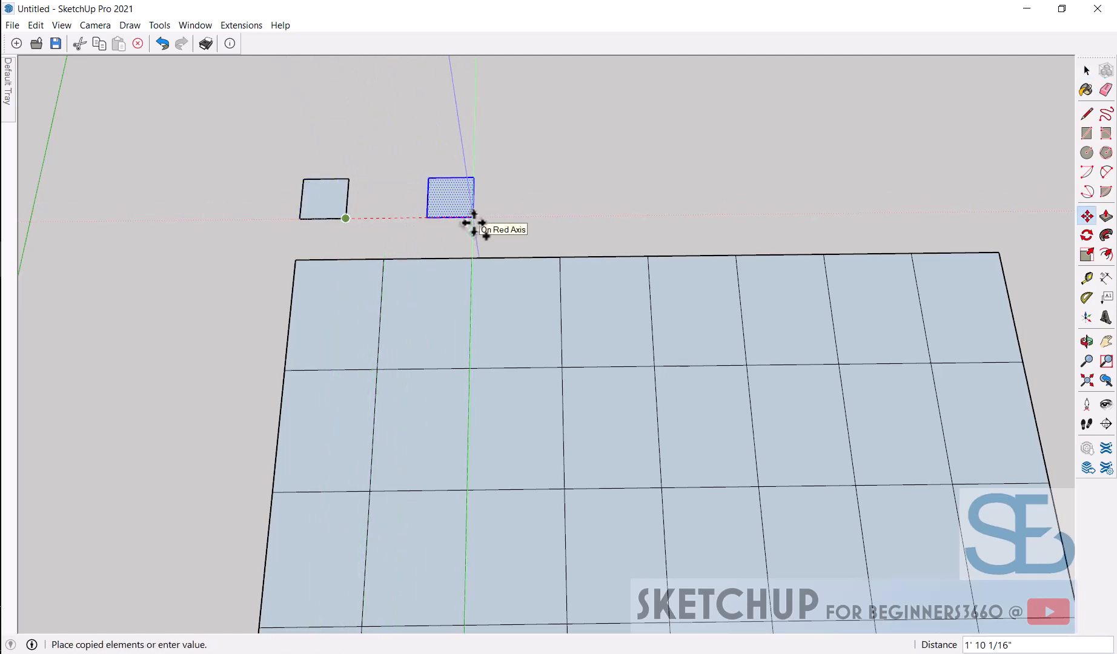
left_click(1000, 253)
type("/")
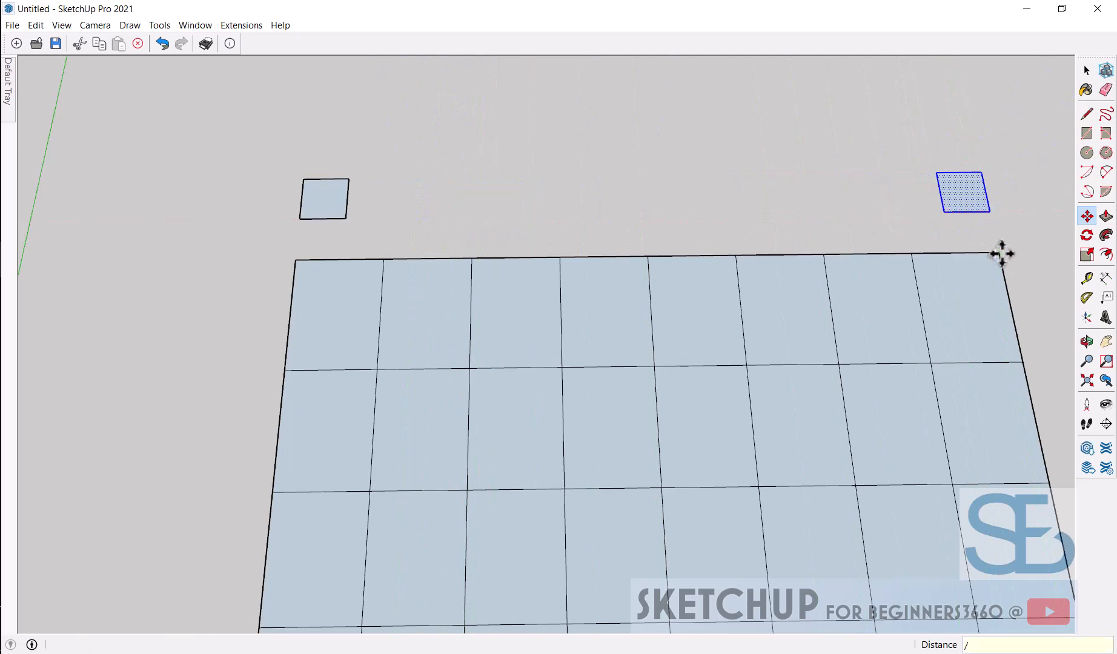
type("6")
key("Return")
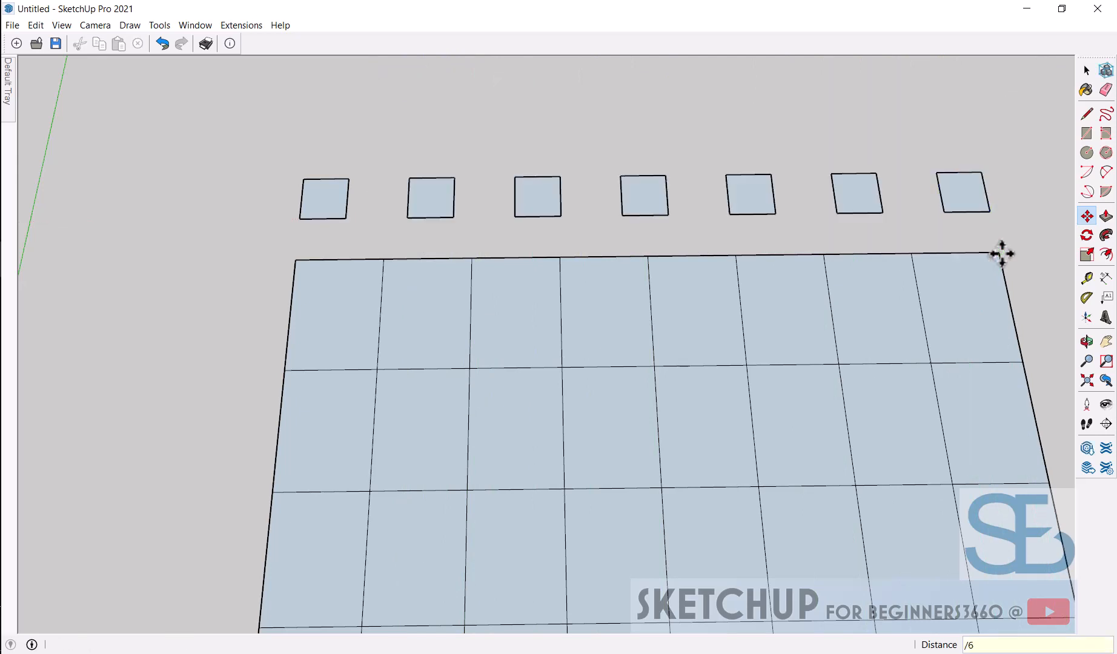
Change the division of the small-square array to /8, /9 and finally /12
type("/8")
key("Return")
type("/9")
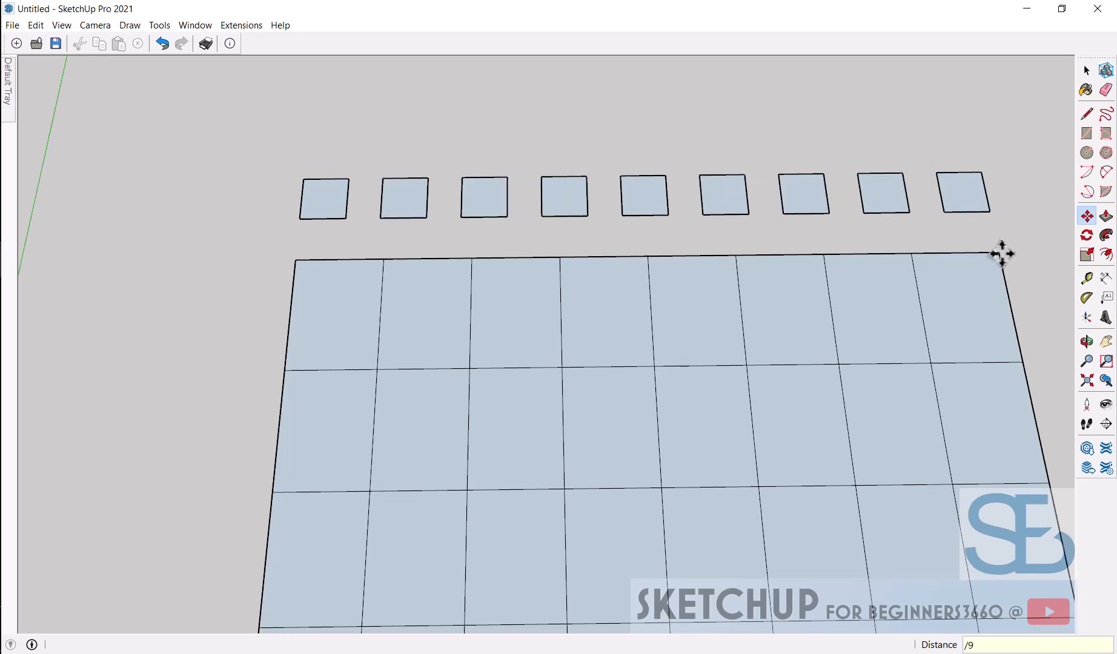
key("Return")
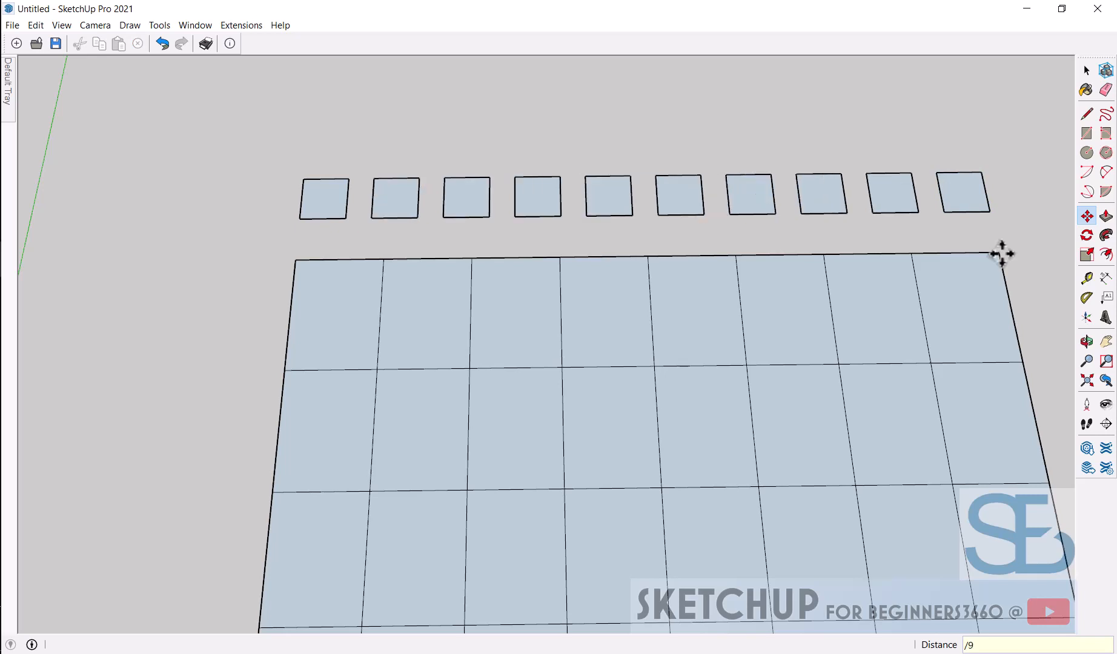
type("/12")
key("Return")
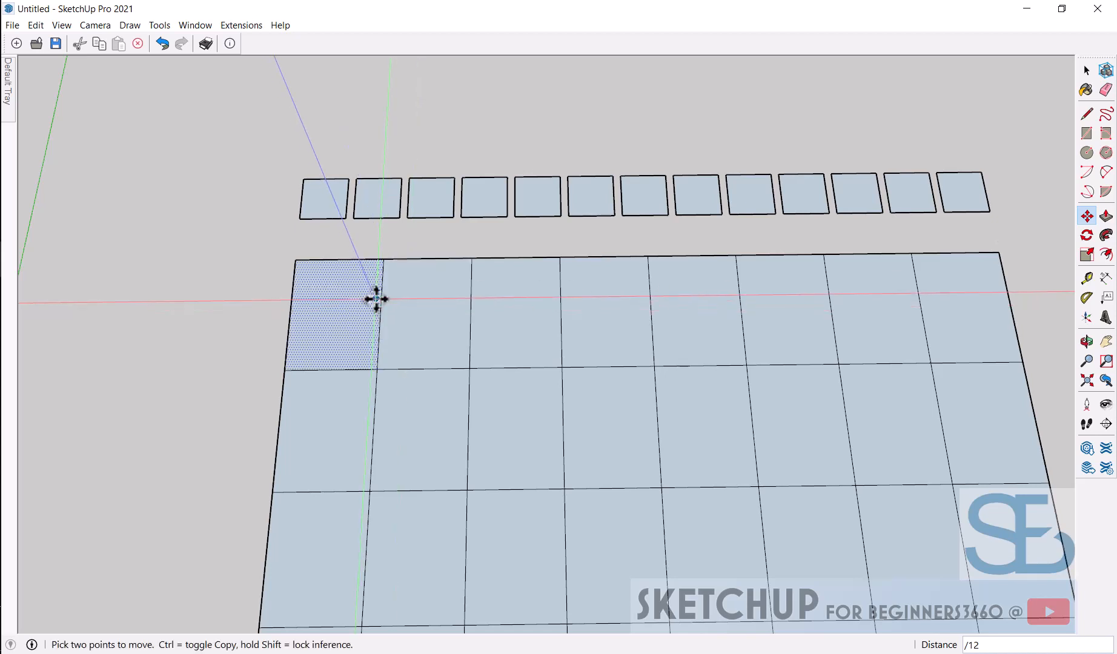
Delete the twelve arrayed copies, keeping only the original small square
key("space")
left_click_drag(1055, 138, 688, 219)
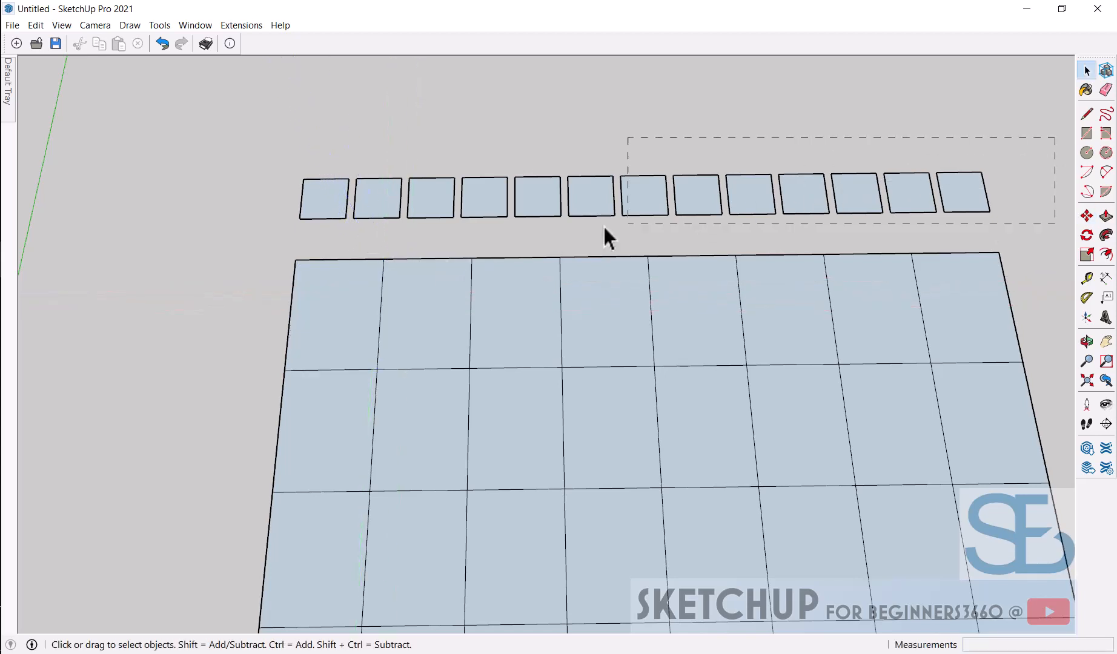
left_click_drag(356, 257, 350, 235)
key("Delete")
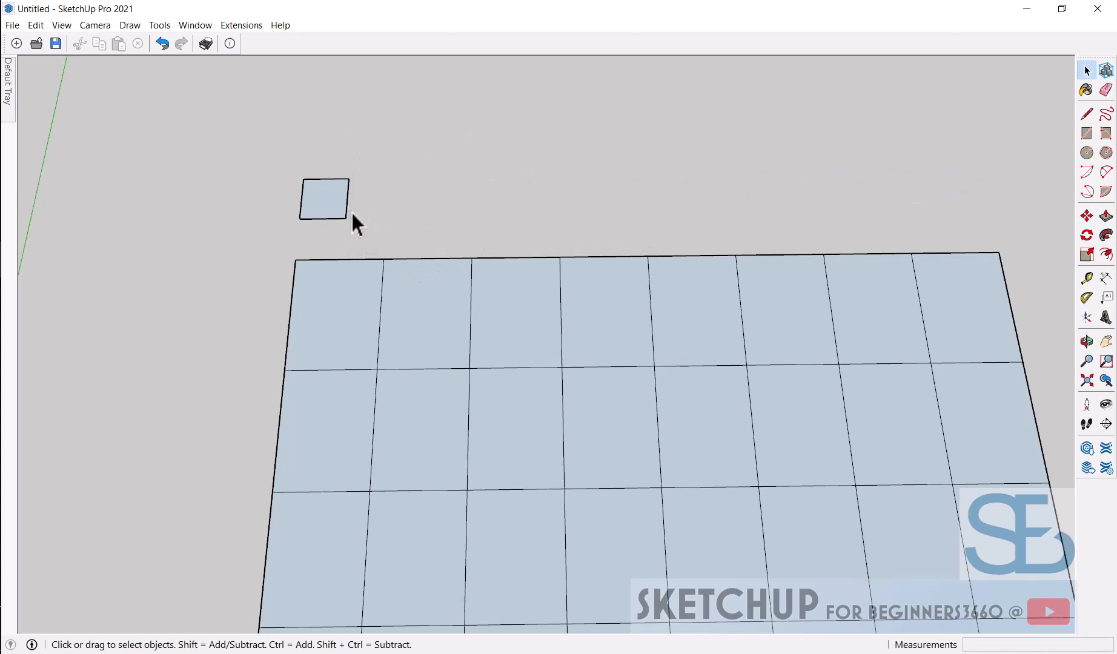
Copy the small square by its lower-left corner 10' along the red axis, aligned with the large square's right corner, and array it with /10
left_click(334, 215)
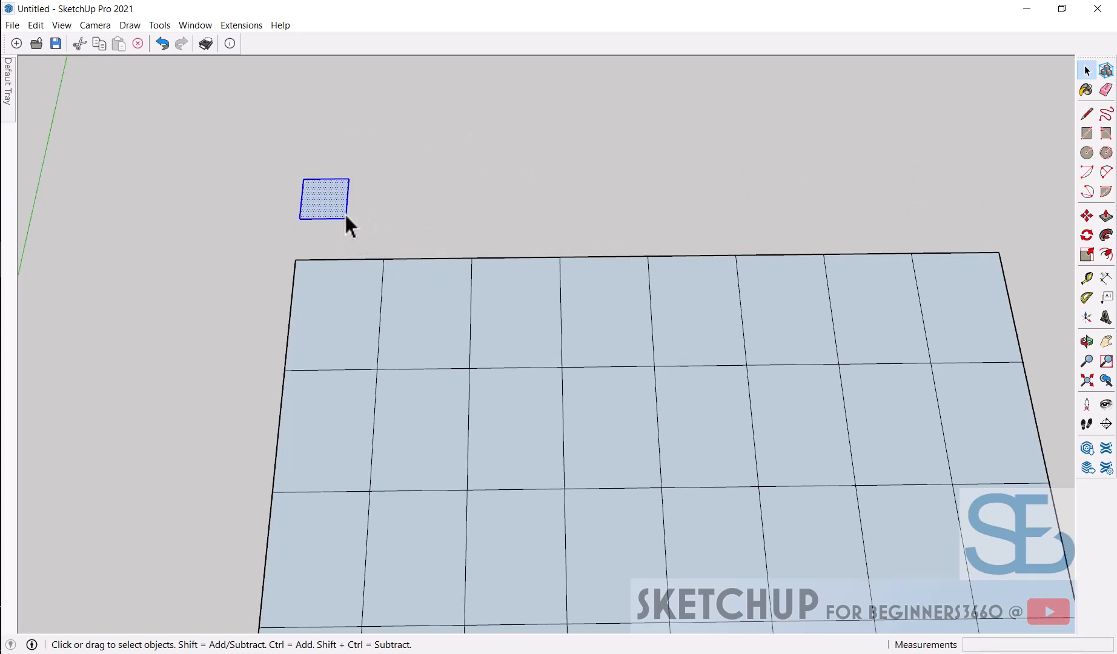
key("m")
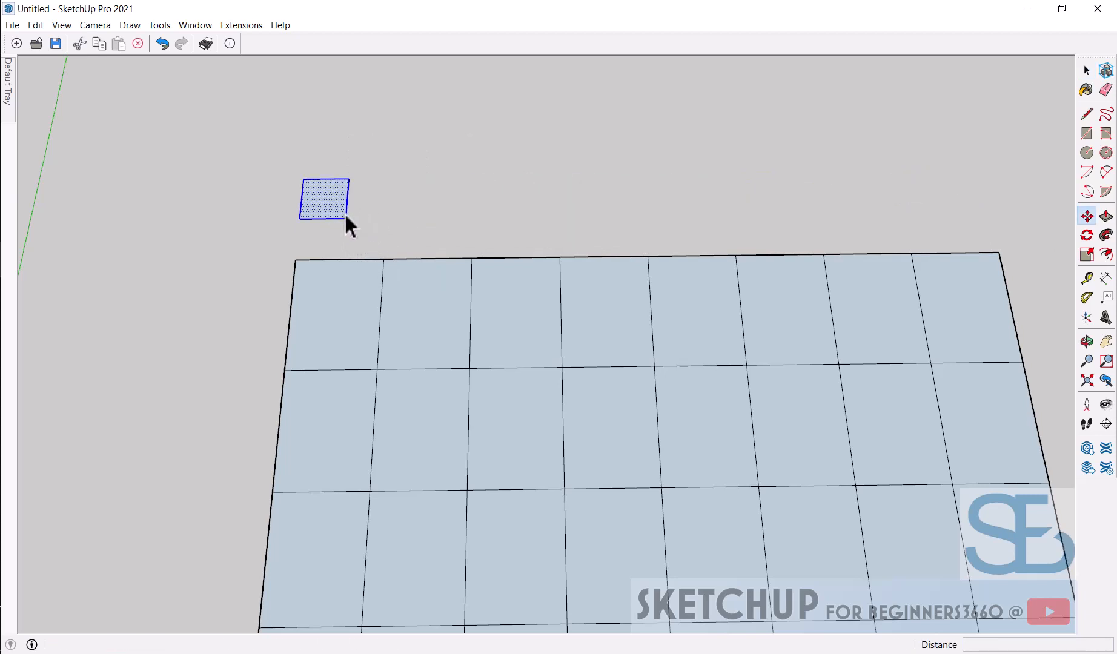
left_click(301, 218)
key("ctrl")
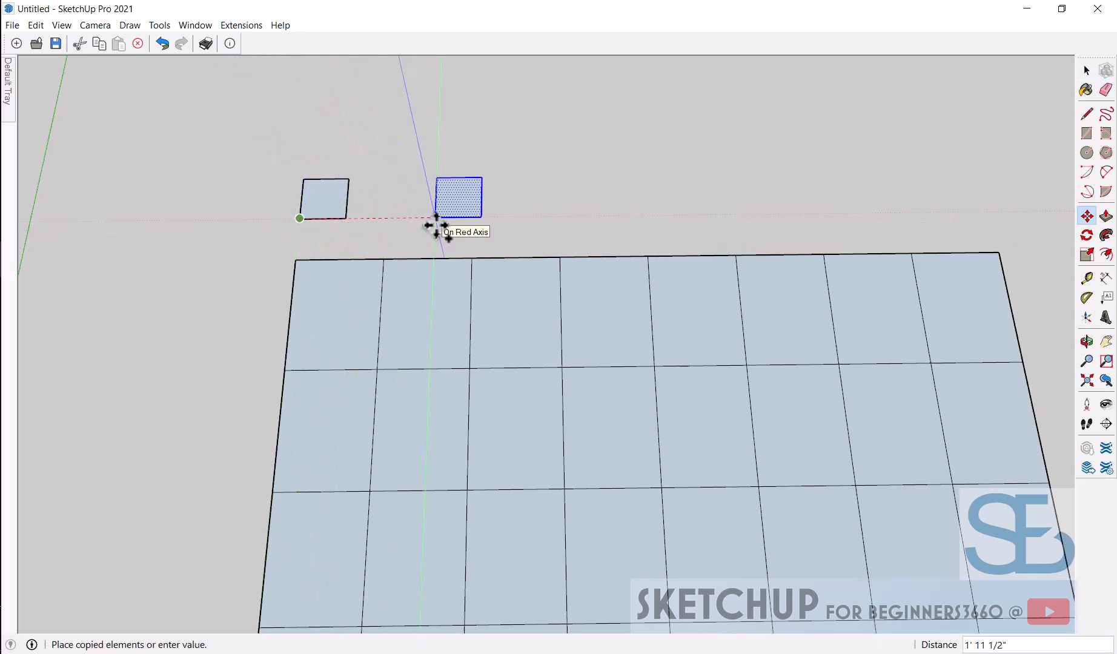
key("shift")
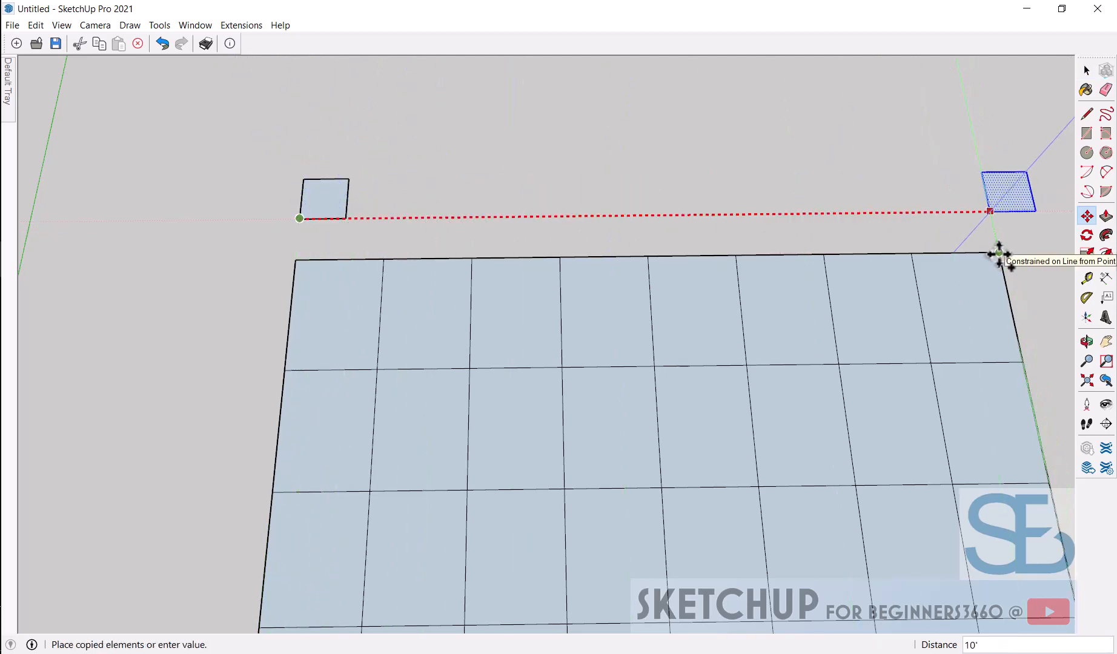
left_click(998, 253)
type("/")
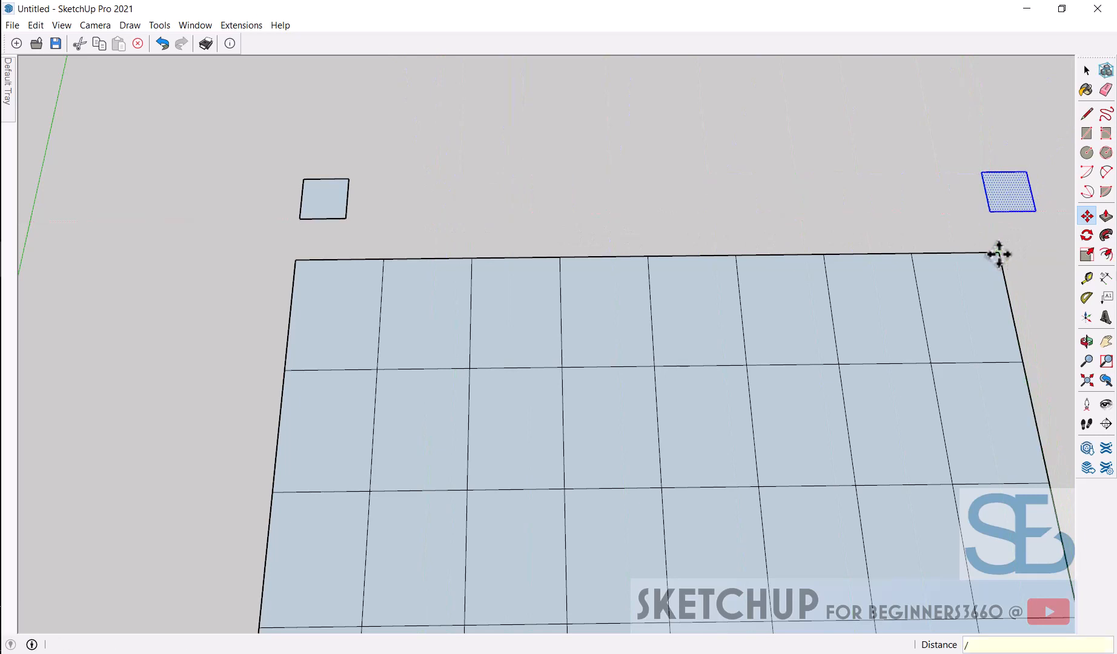
type("10")
key("Return")
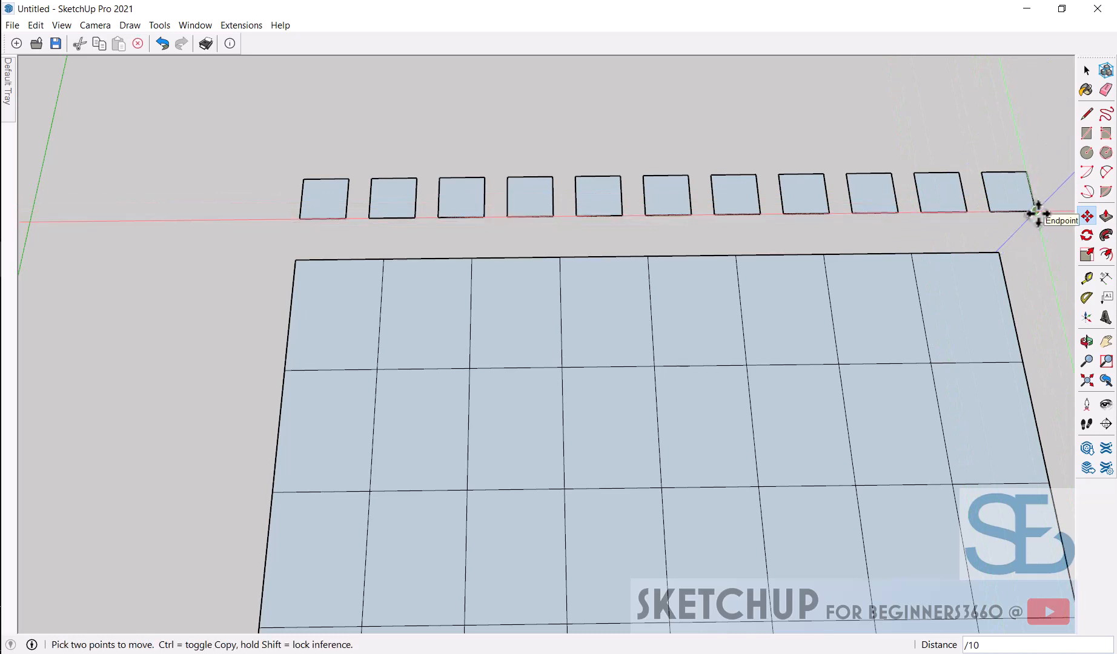
Delete the ten copies that extend past the large square's edge, leaving the original small square
key("space")
left_click_drag(591, 199, 366, 220)
key("Delete")
Copy the small square by its lower-right corner to align with the large square's right corner, and array it with /10
left_click(348, 205)
key("m")
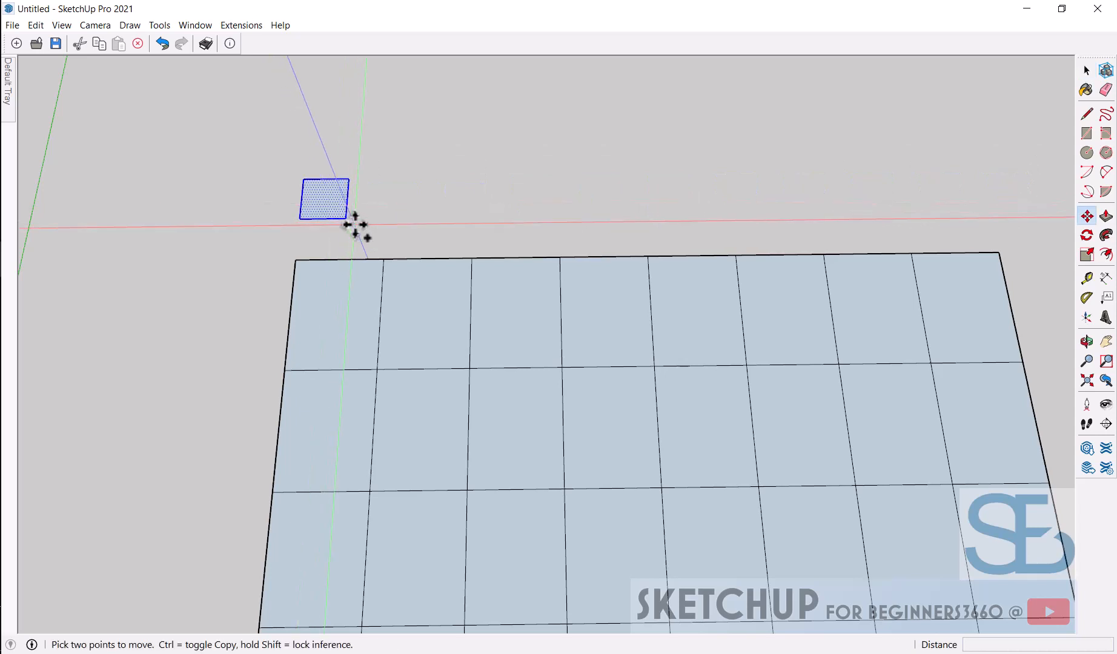
key("ctrl")
left_click(347, 219)
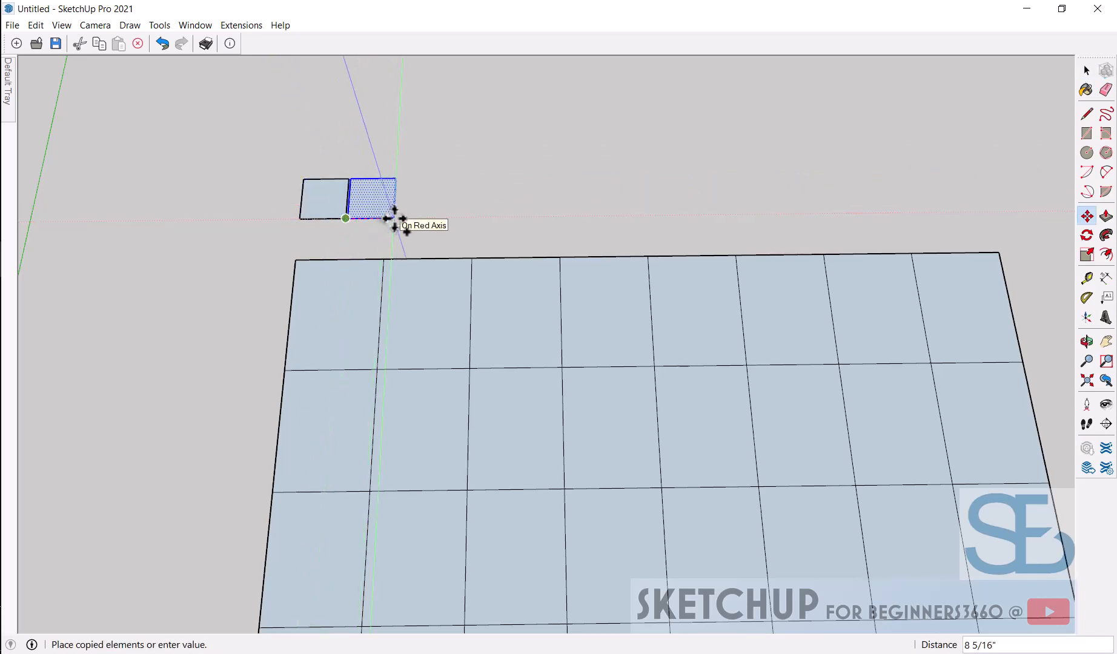
left_click(1000, 258)
type("/10")
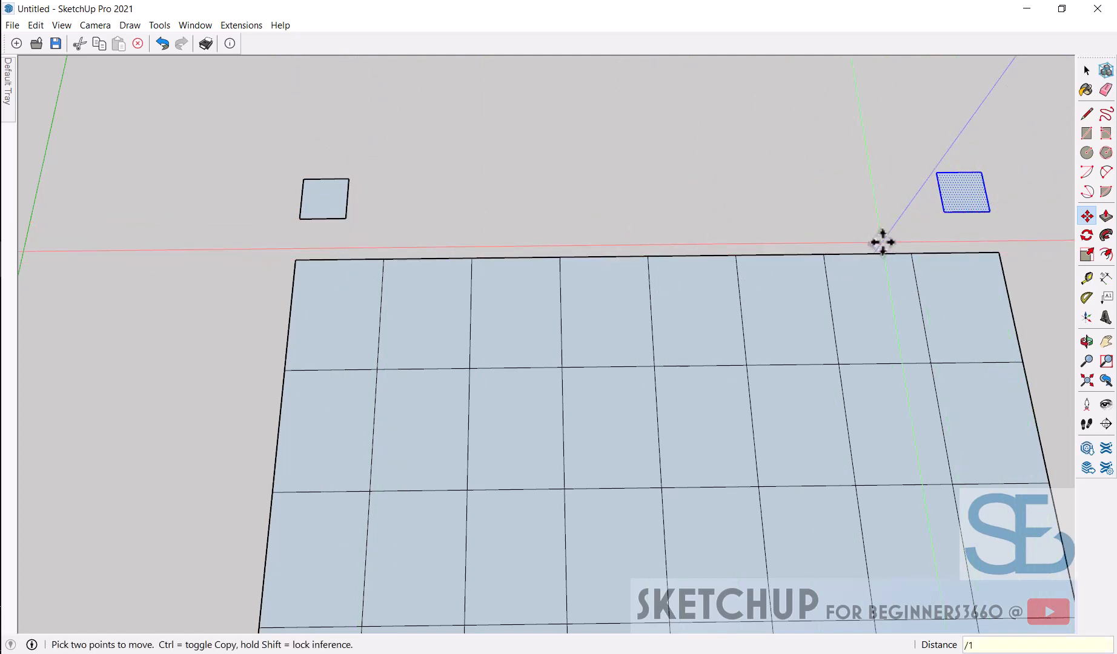
key("Return")
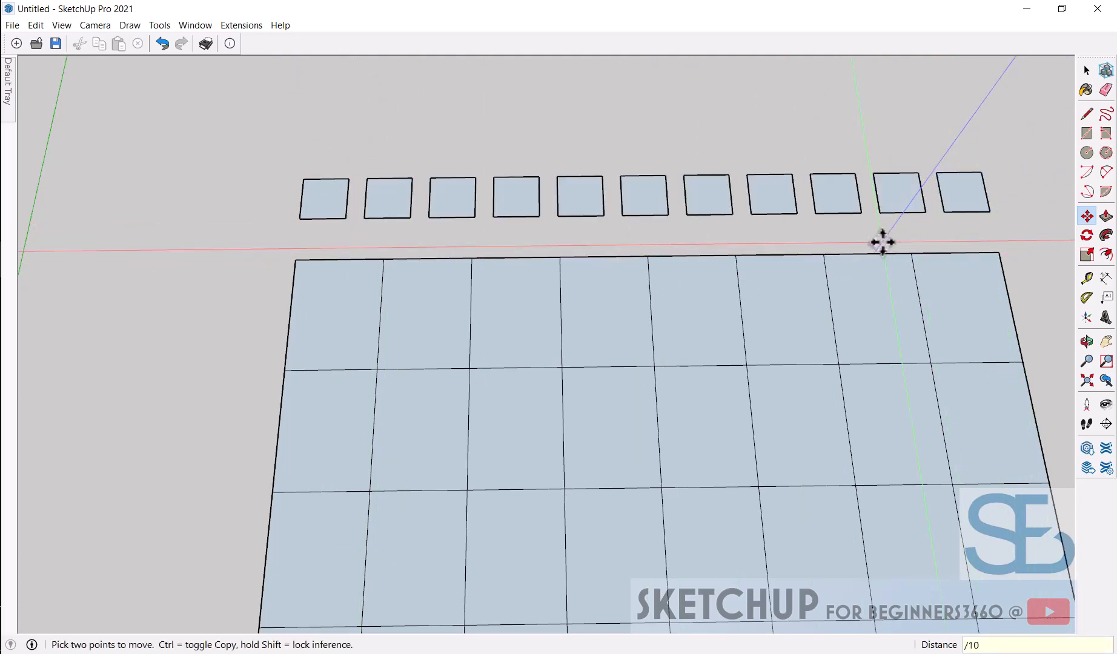
key("space")
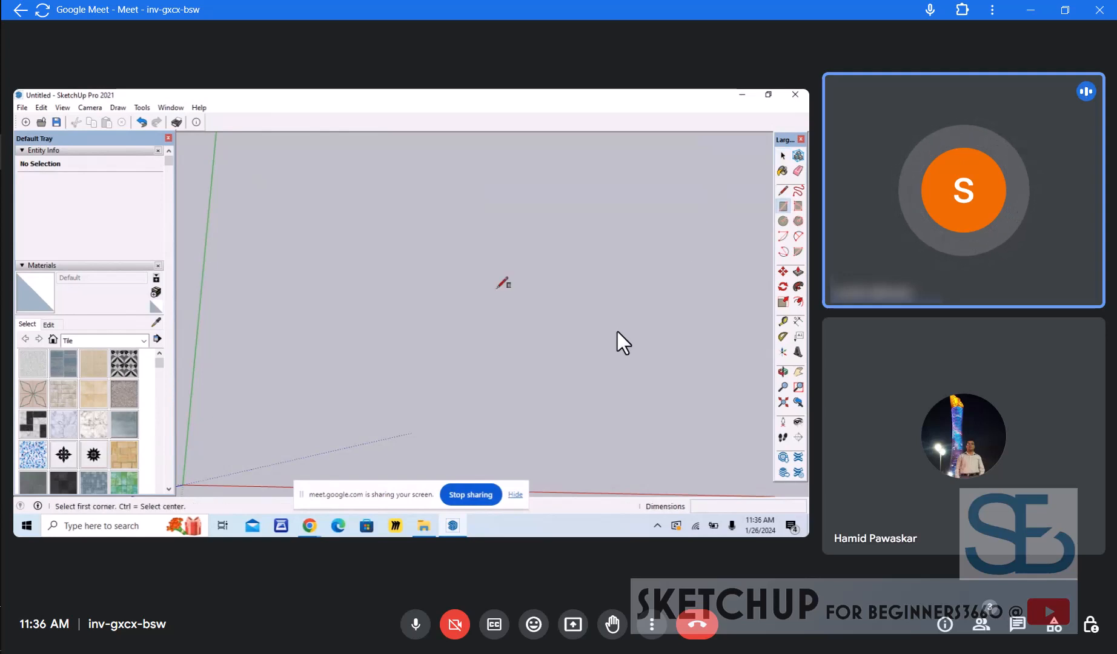
Mute the microphone in the Google Meet call and unmute it again
key("ctrl+d")
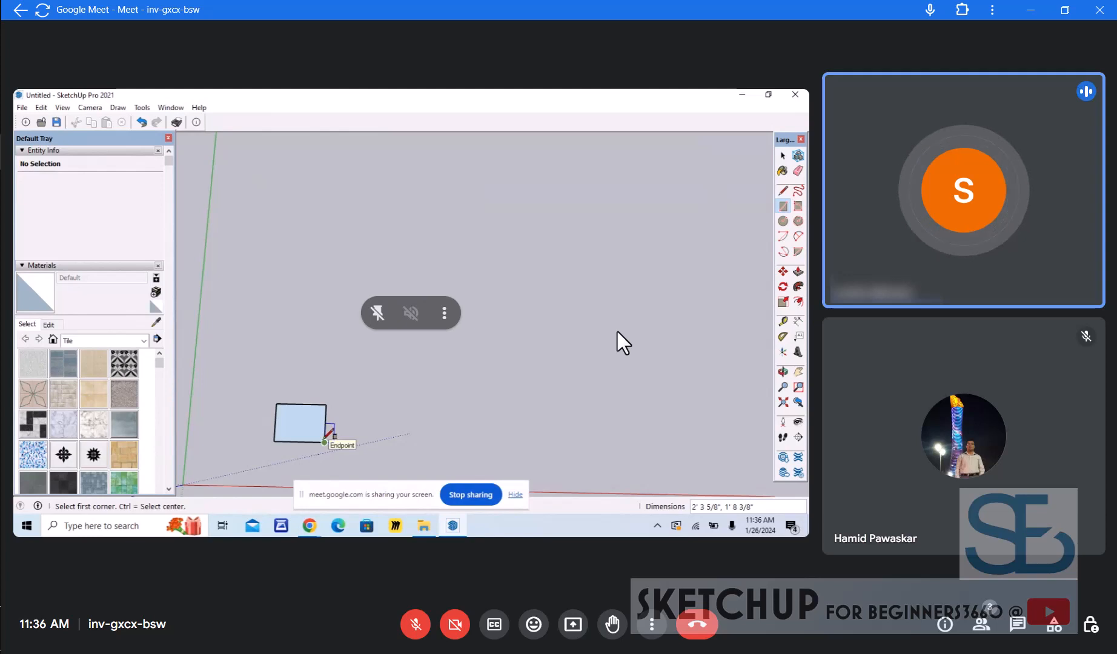
key("ctrl+d")
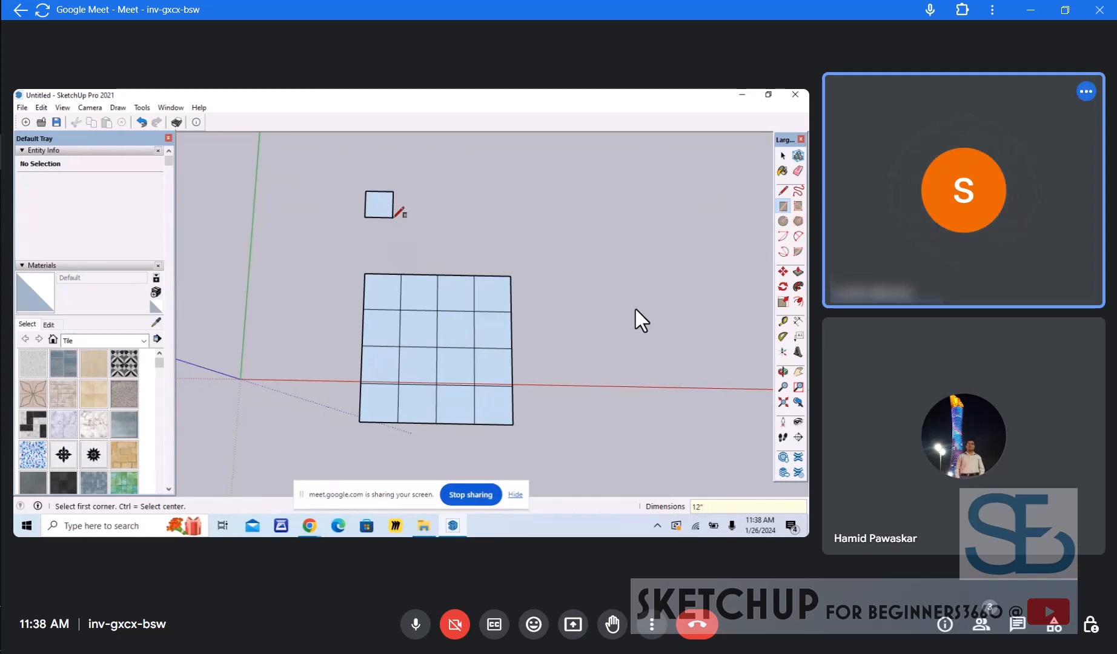
Size the square above the 4 × 4 grid to 12",12" and array it with /2 along the red axis to the grid's right edge
type(",12")
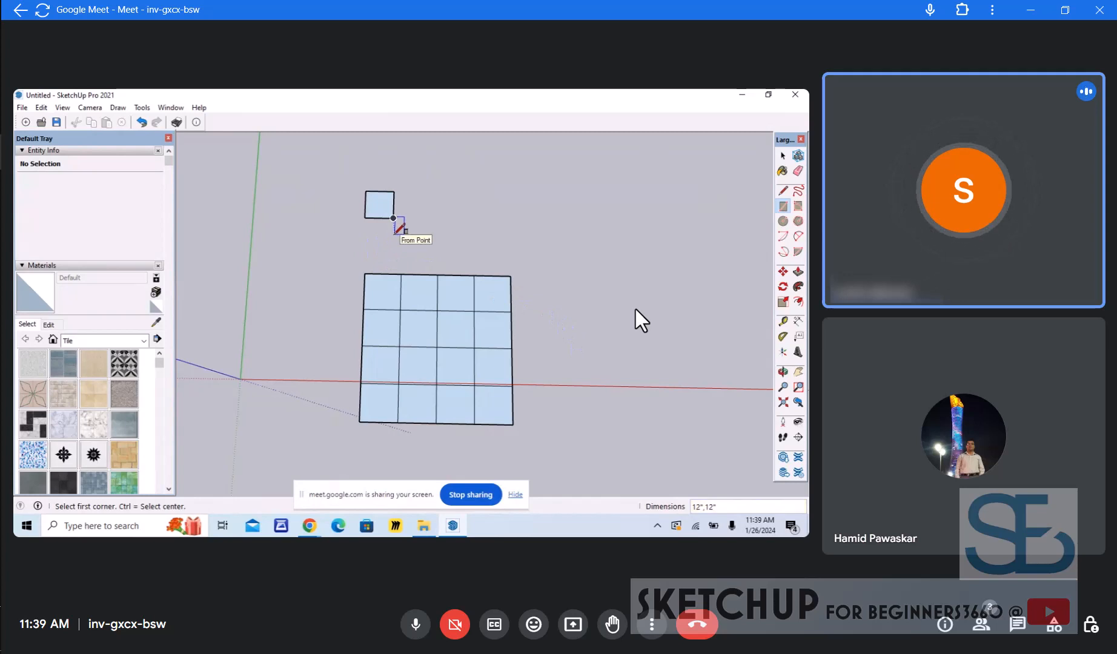
key("space")
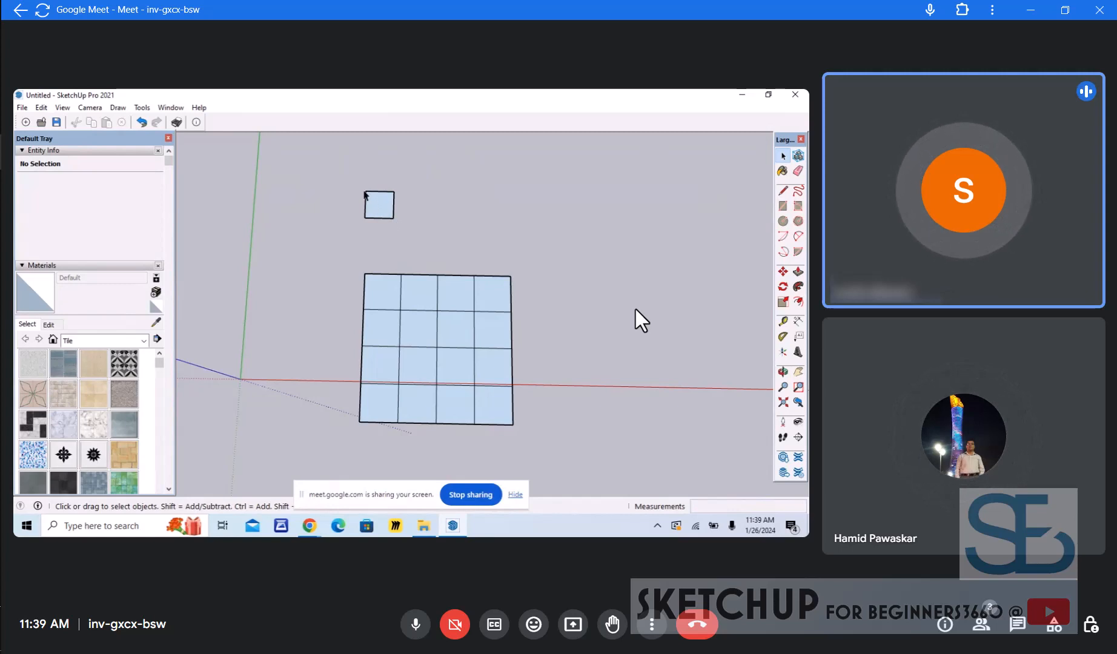
left_click_drag(358, 183, 402, 231)
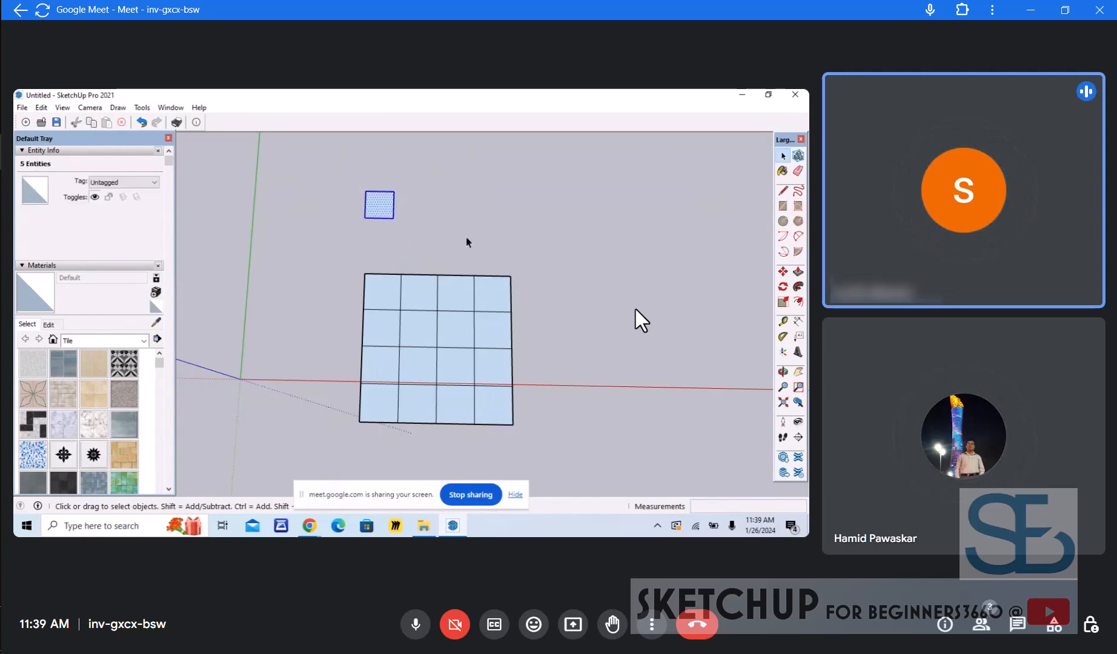
key("m")
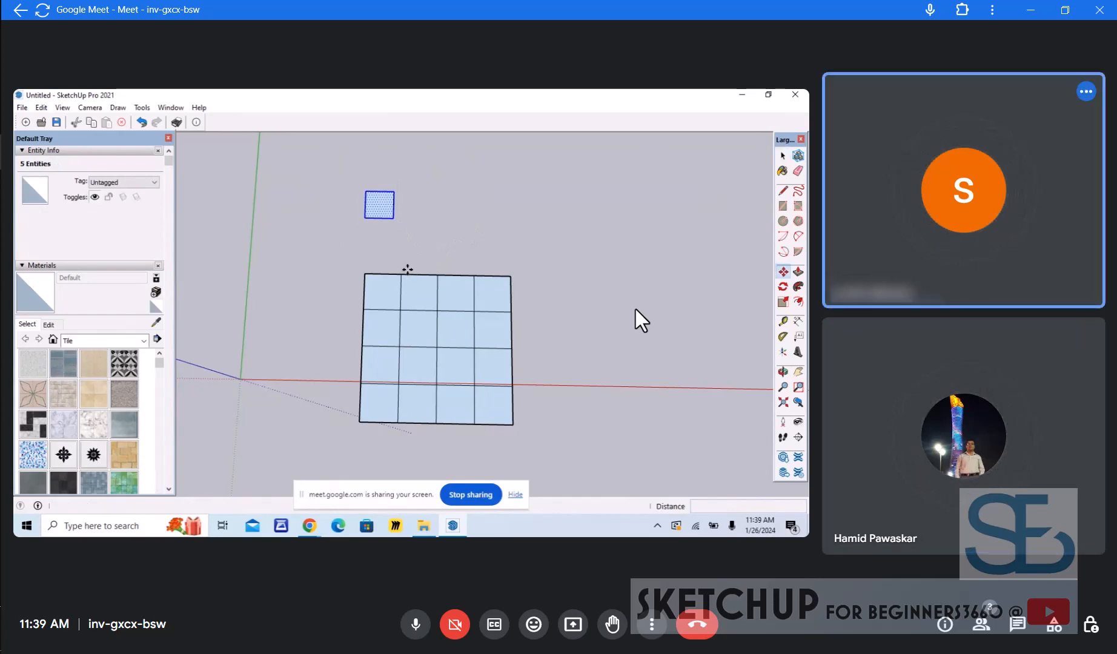
left_click(394, 218)
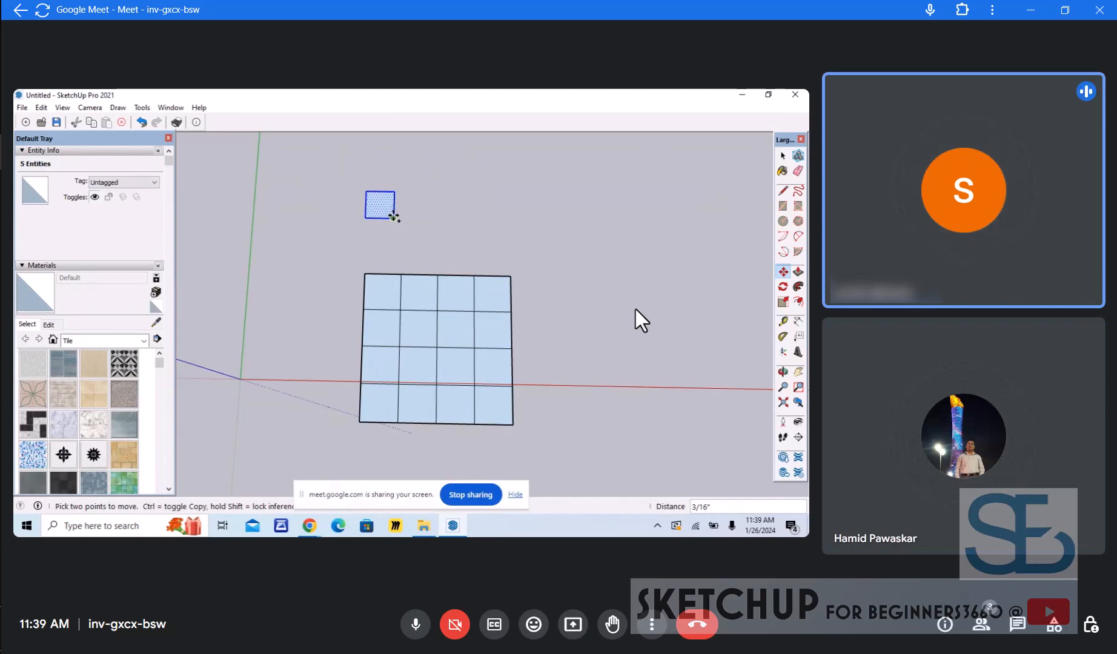
left_click(394, 218)
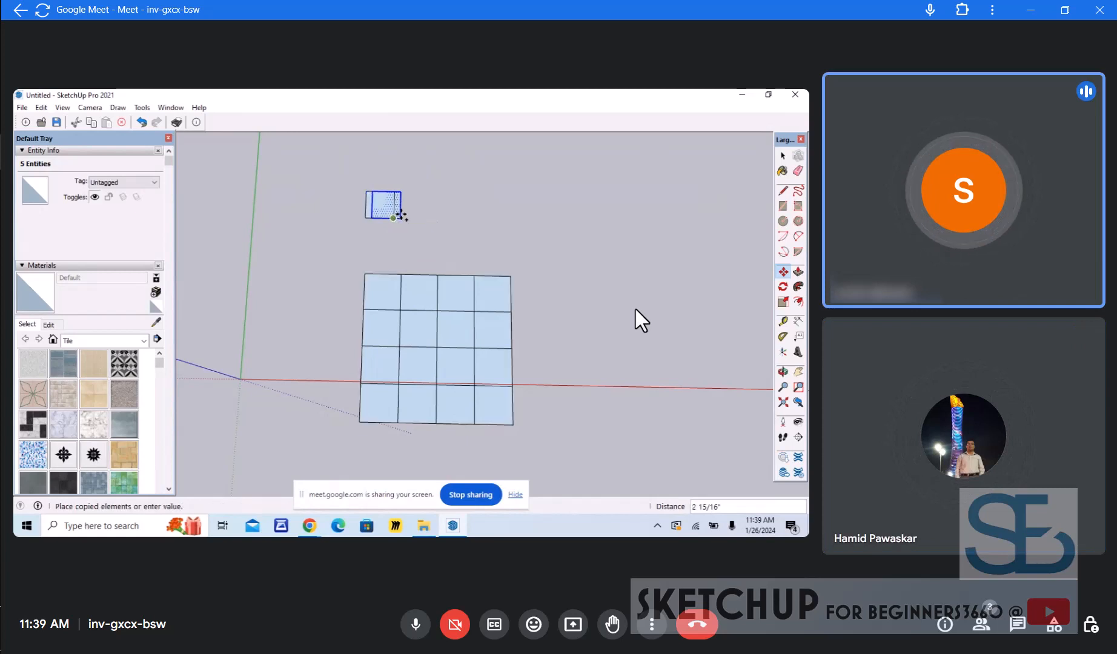
left_click(509, 221)
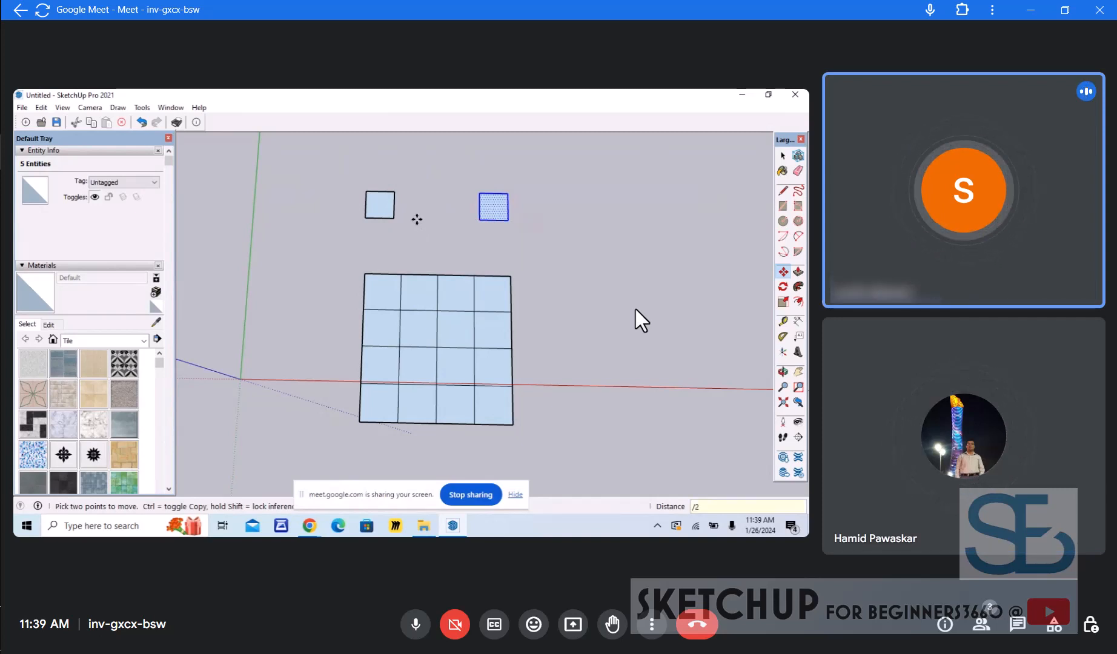
type("/2")
key("Return")
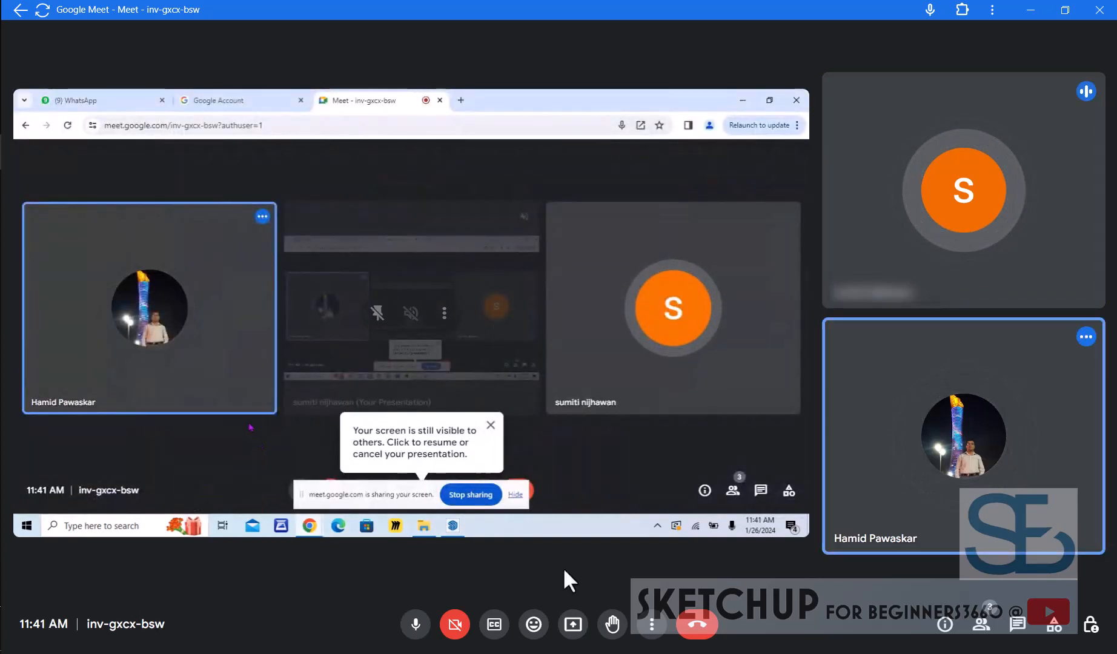
Share the entire screen with the Google Meet call
left_click(577, 631)
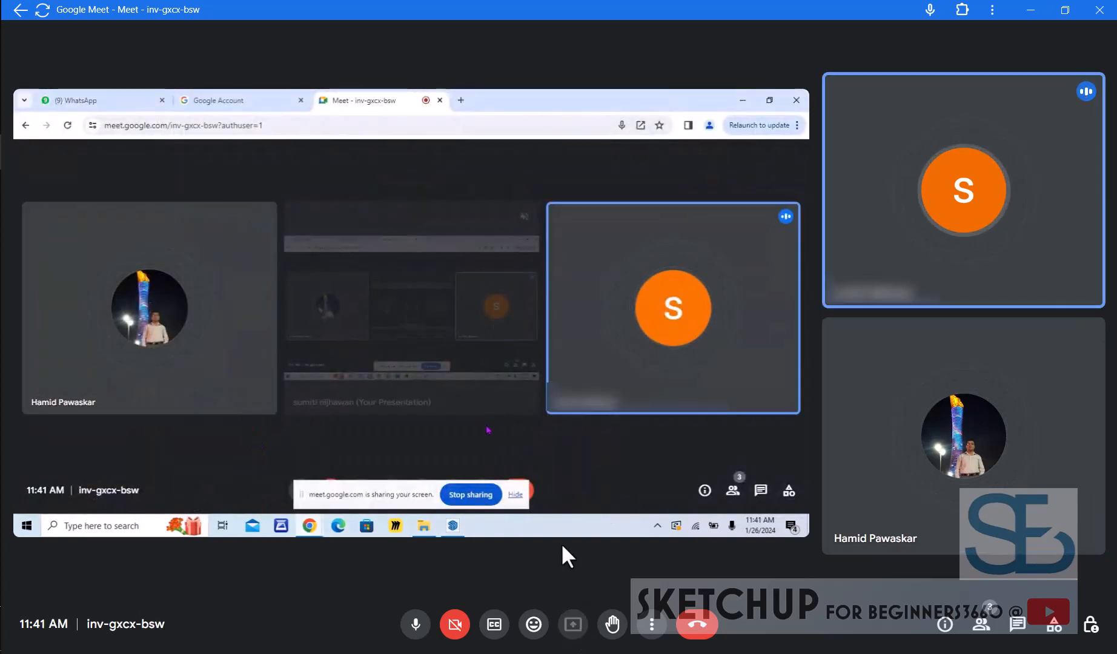
left_click(702, 88)
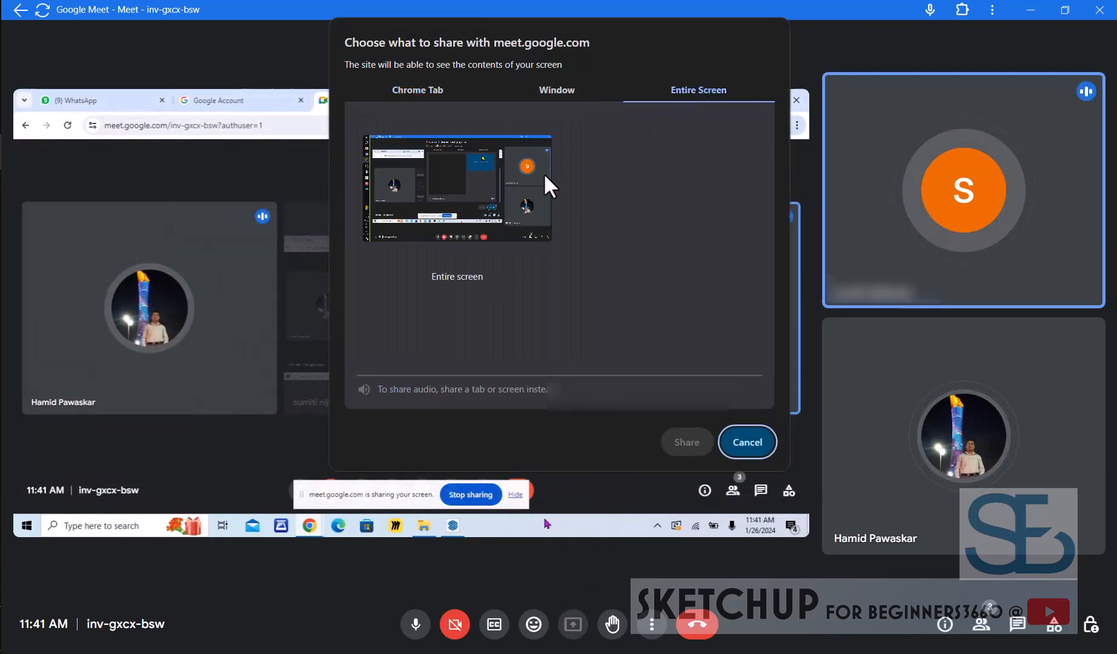
left_click(509, 206)
left_click(678, 434)
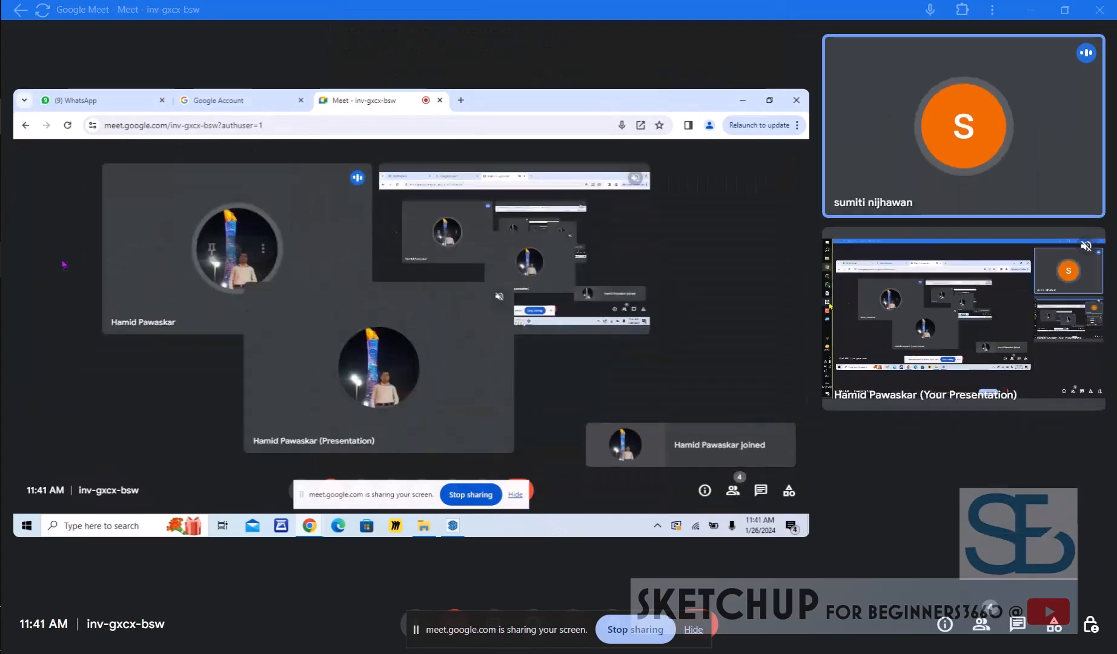
Switch to SketchUp and delete the divided large square together with the row of small squares
key("alt+Tab")
scroll(490, 296, "down", 3)
scroll(429, 179, "down", 3)
scroll(618, 249, "down", 2)
middle_click_drag(618, 249, 715, 394)
scroll(656, 392, "up", 3)
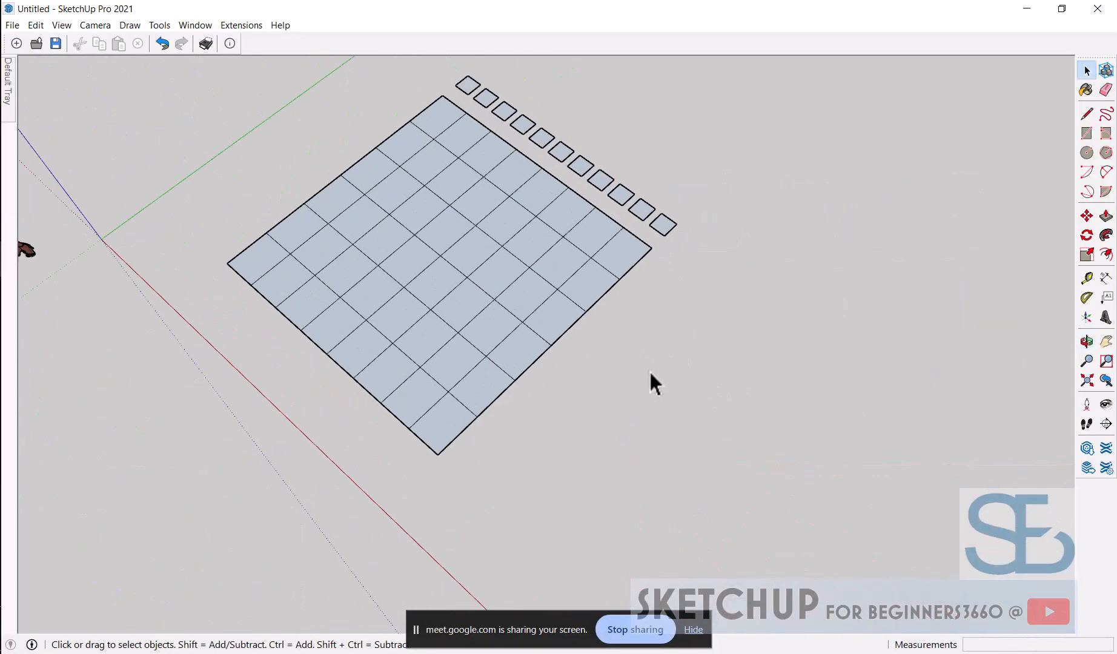
scroll(651, 369, "down", 2)
scroll(599, 327, "down", 2)
left_click_drag(365, 170, 759, 456)
key("Delete")
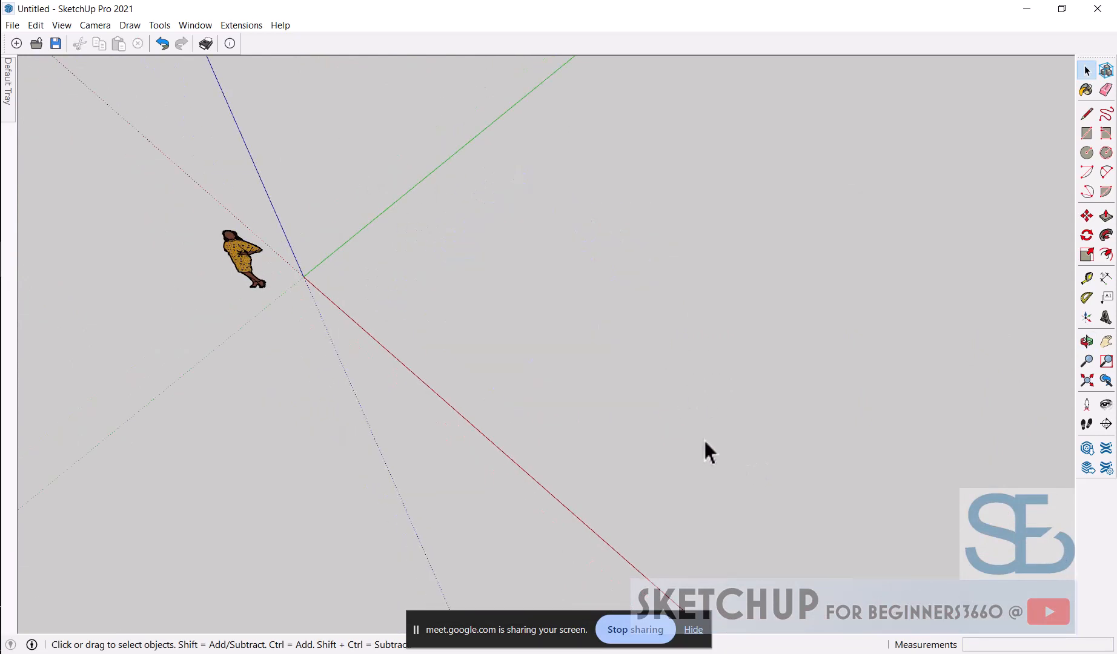
Draw a 5' long rectangle parallel to the red axis and select its face with all its edges
key("r")
scroll(424, 290, "up", 2)
left_click(422, 270)
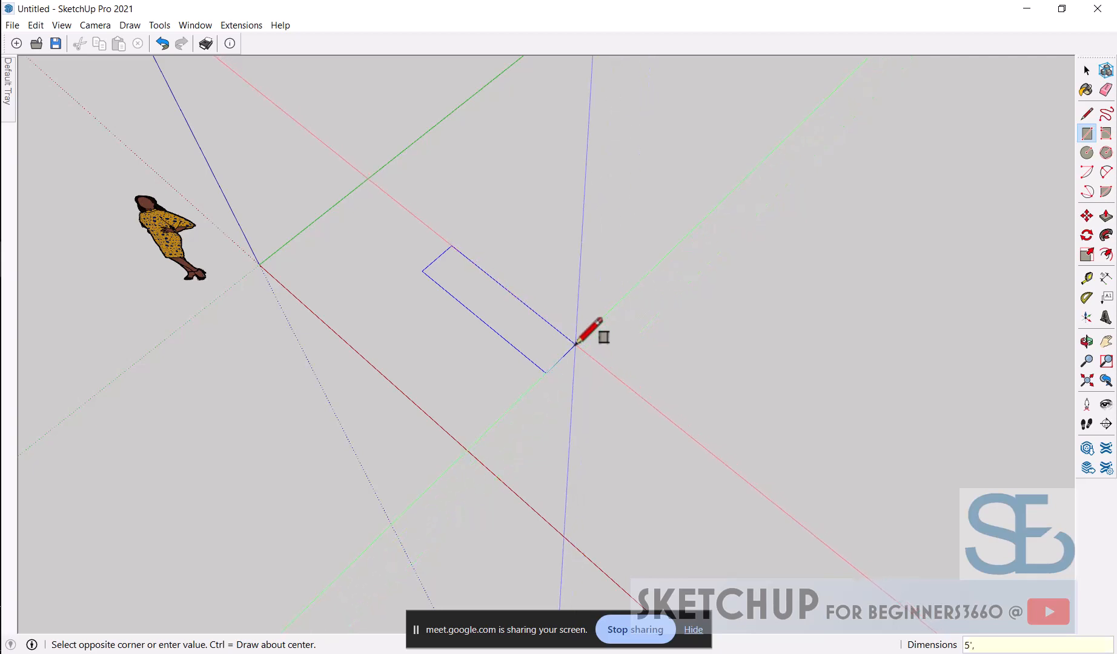
left_click(576, 343)
key("space")
scroll(481, 300, "up", 3)
left_click(484, 296)
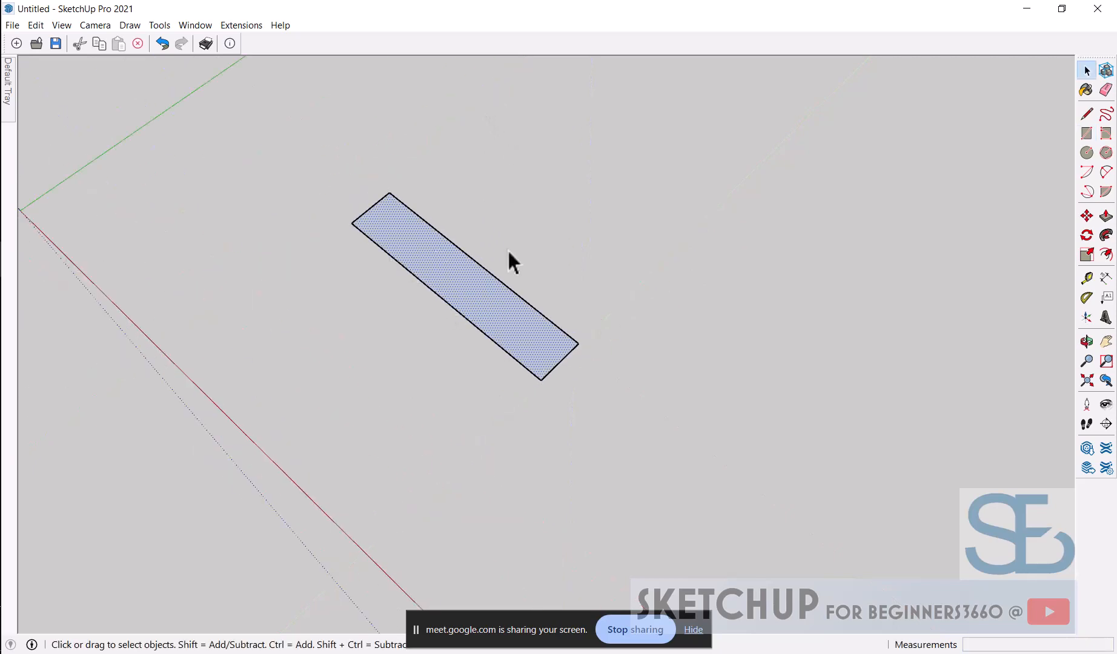
left_click_drag(287, 138, 661, 424)
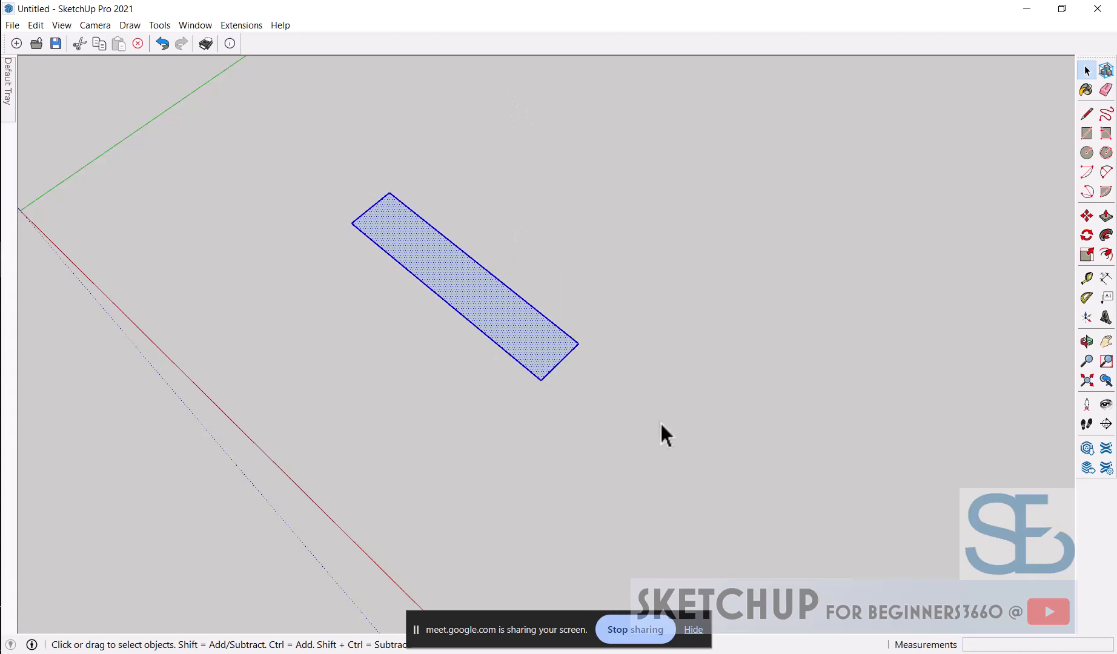
Rotate the selected rectangle 90° about the corner of its short edge nearest the origin, starting from its long edge
left_click(1087, 235)
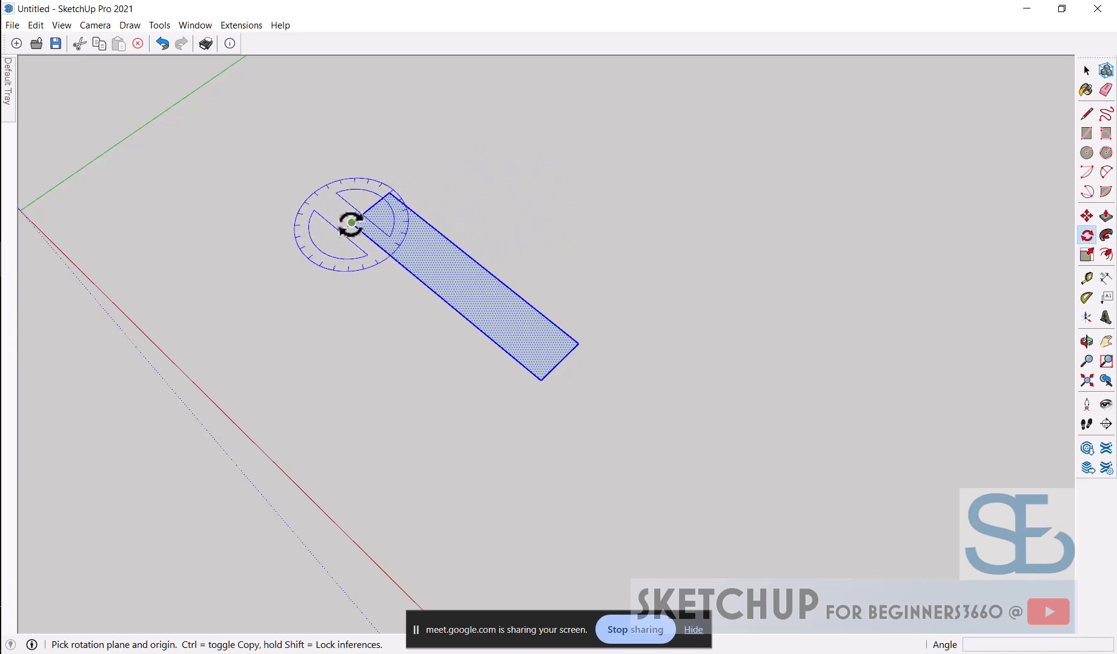
left_click(351, 223)
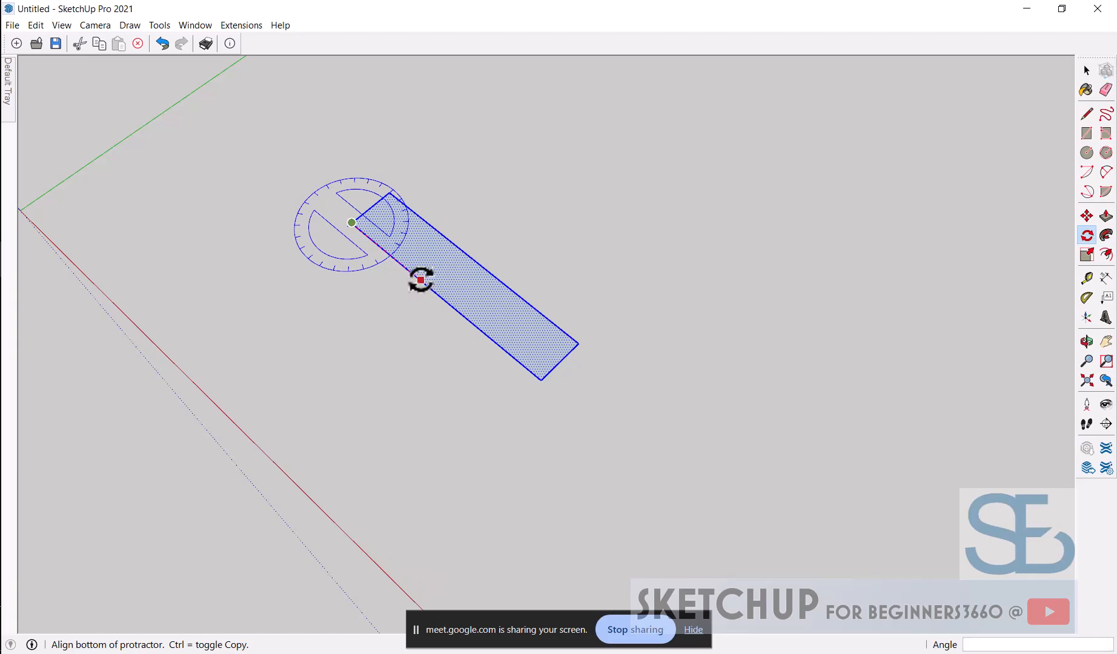
left_click(421, 280)
type("90")
key("Return")
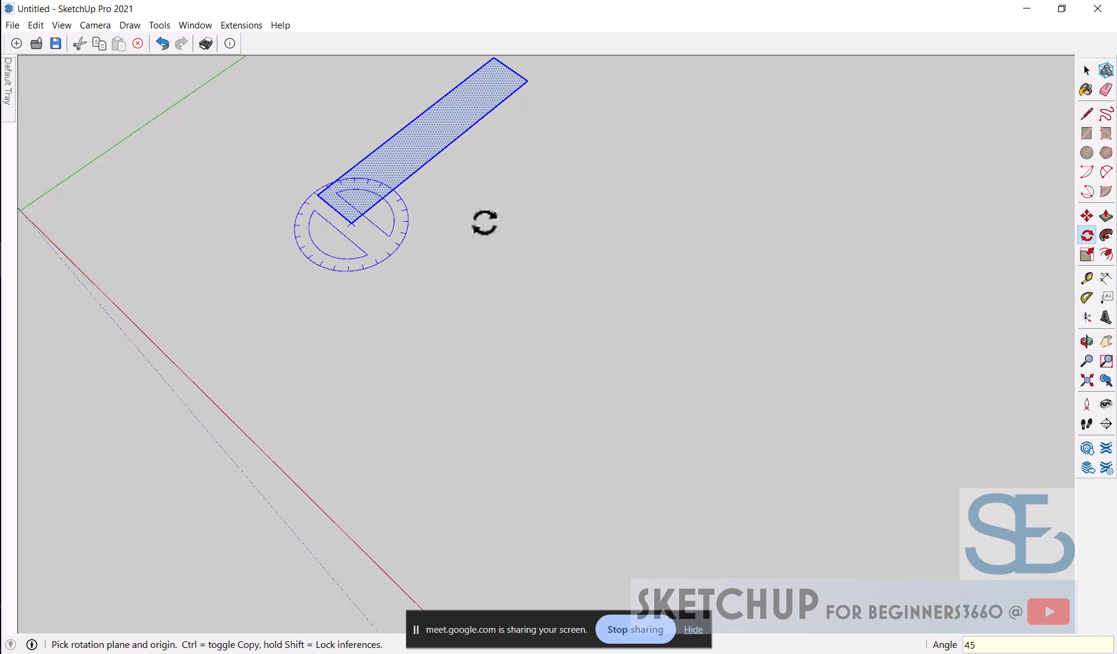
Try rotation angles of 15° and 30° for the rectangle instead, and undo the rotation
key("ctrl+z")
type("15")
key("Return")
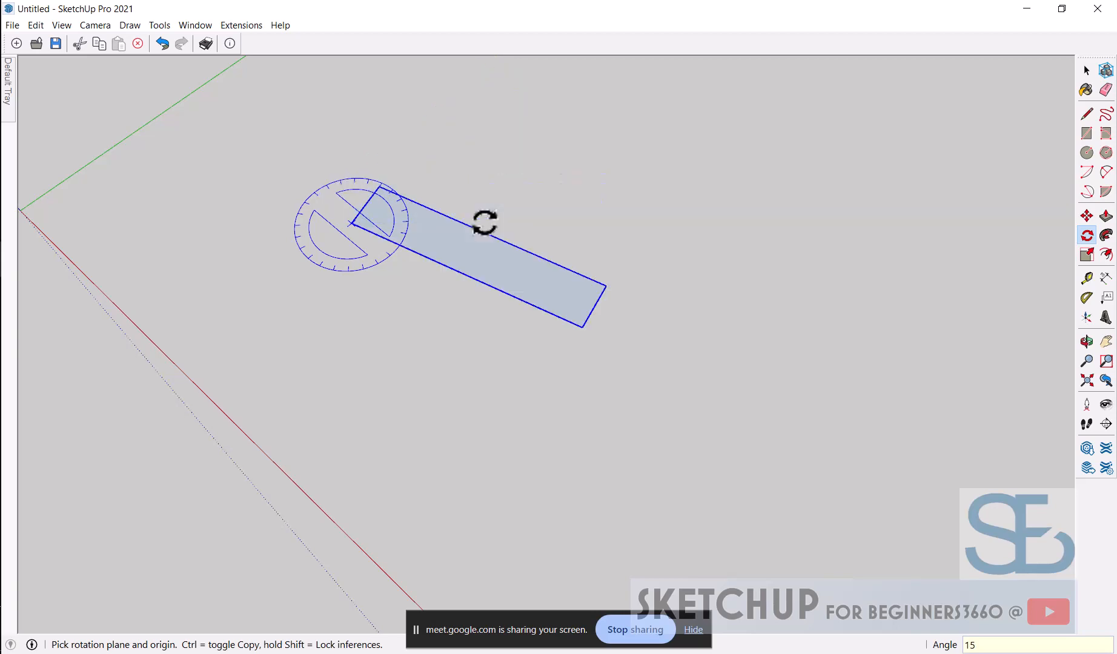
type("30")
key("Return")
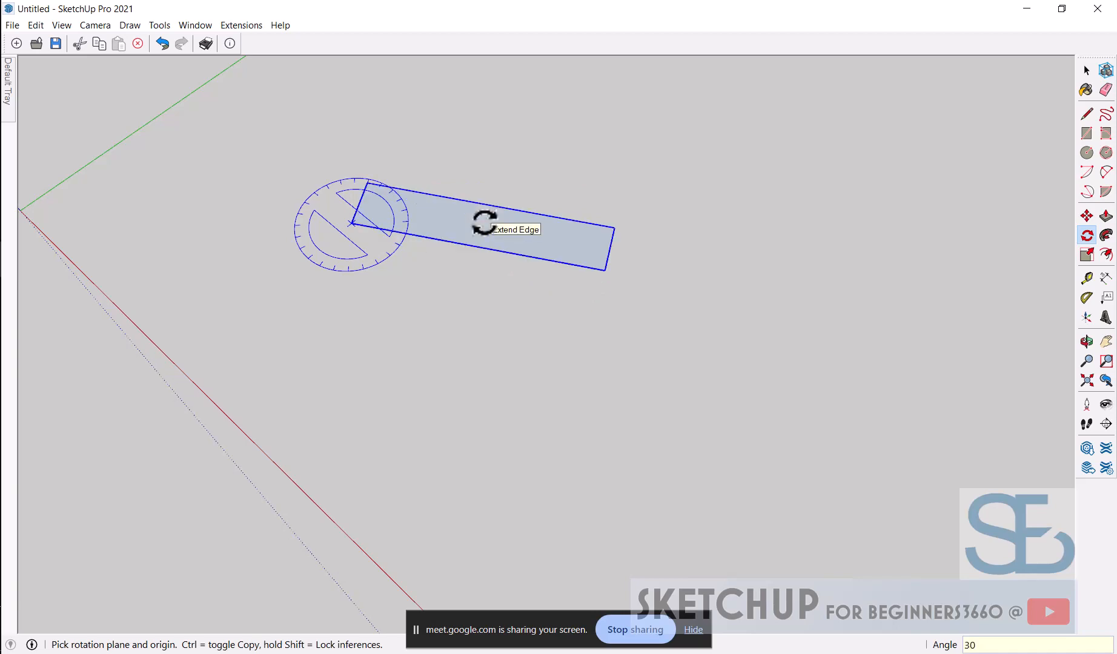
key("space")
mouse_move(451, 289)
middle_mouse_down()
mouse_move(661, 286)
mouse_move(442, 289)
mouse_move(461, 282)
middle_mouse_up()
key("ctrl+z")
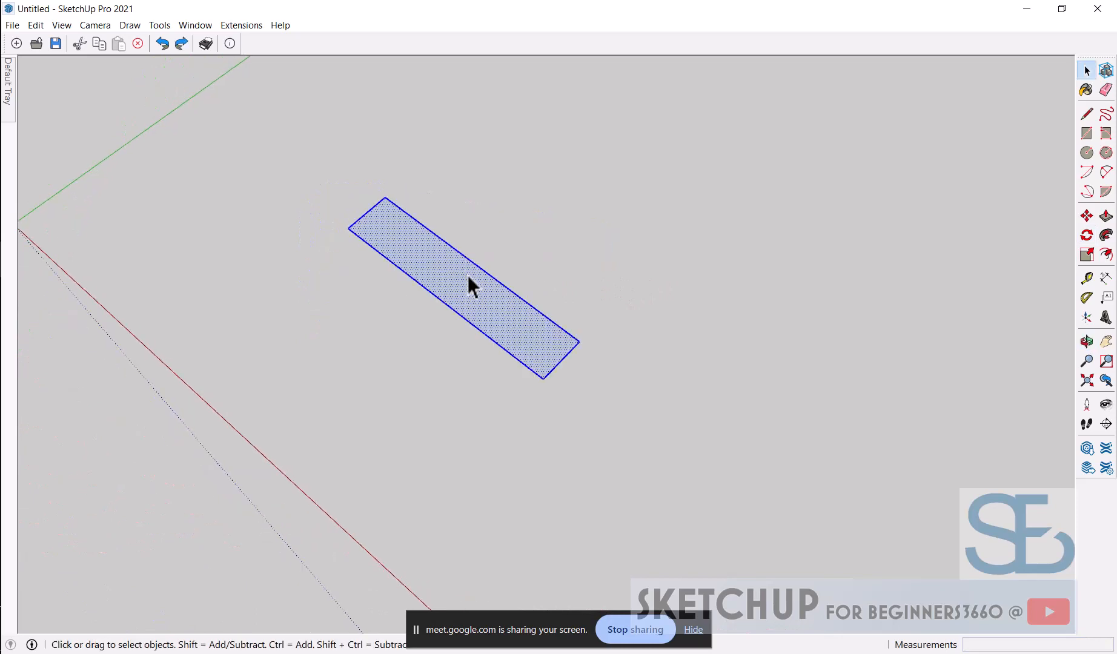
Rotate the rectangle by eye about the same corner, swinging its long edge away from the red-axis direction
left_click(1087, 235)
left_click(349, 227)
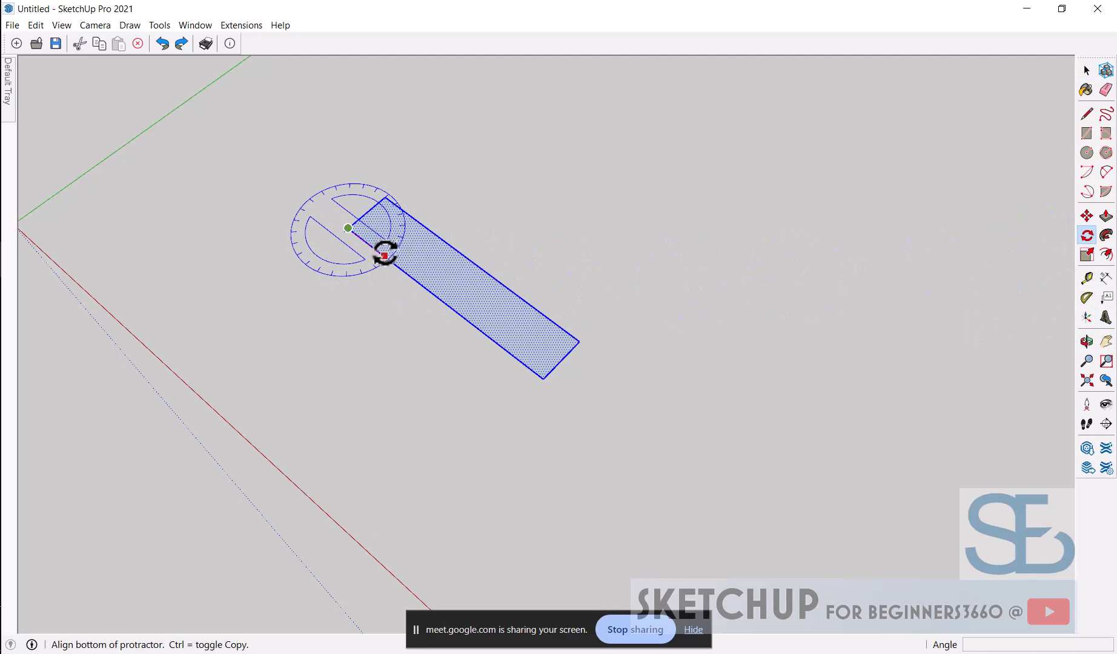
left_click(384, 255)
left_click(478, 191)
key("space")
scroll(469, 170, "up", 3)
scroll(515, 191, "down", 1)
middle_click_drag(540, 209, 423, 220)
scroll(450, 192, "up", 1)
scroll(484, 190, "down", 5)
scroll(503, 202, "up", 3)
scroll(339, 279, "down", 2)
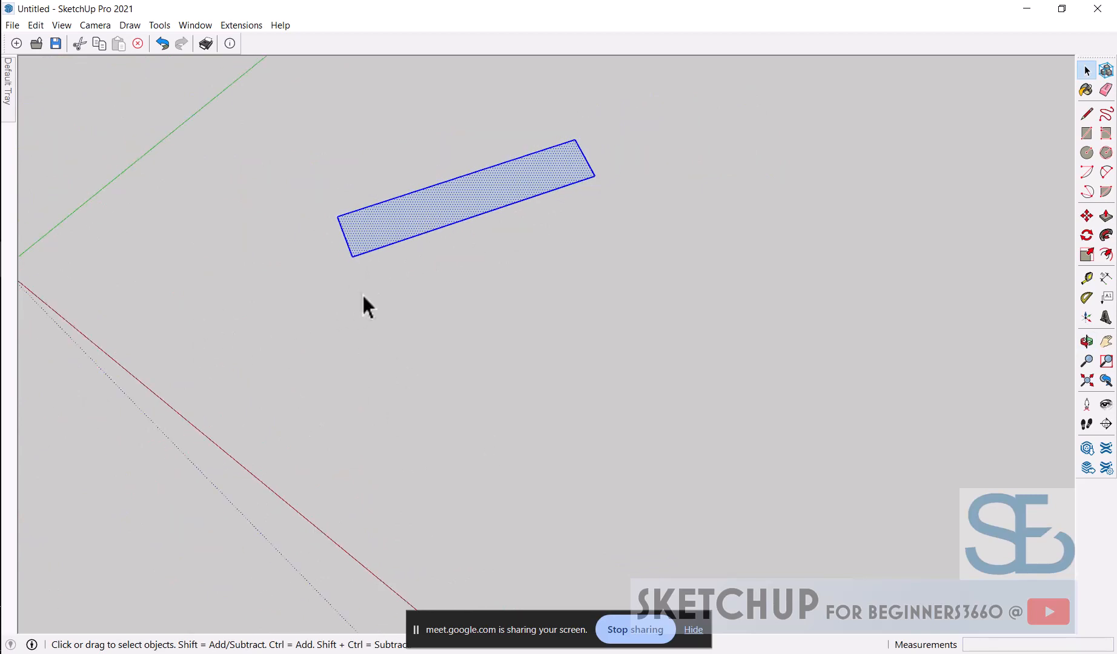
Draw a reference line from the rectangle's pivot corner parallel to the red axis
key("l")
scroll(352, 255, "up", 1)
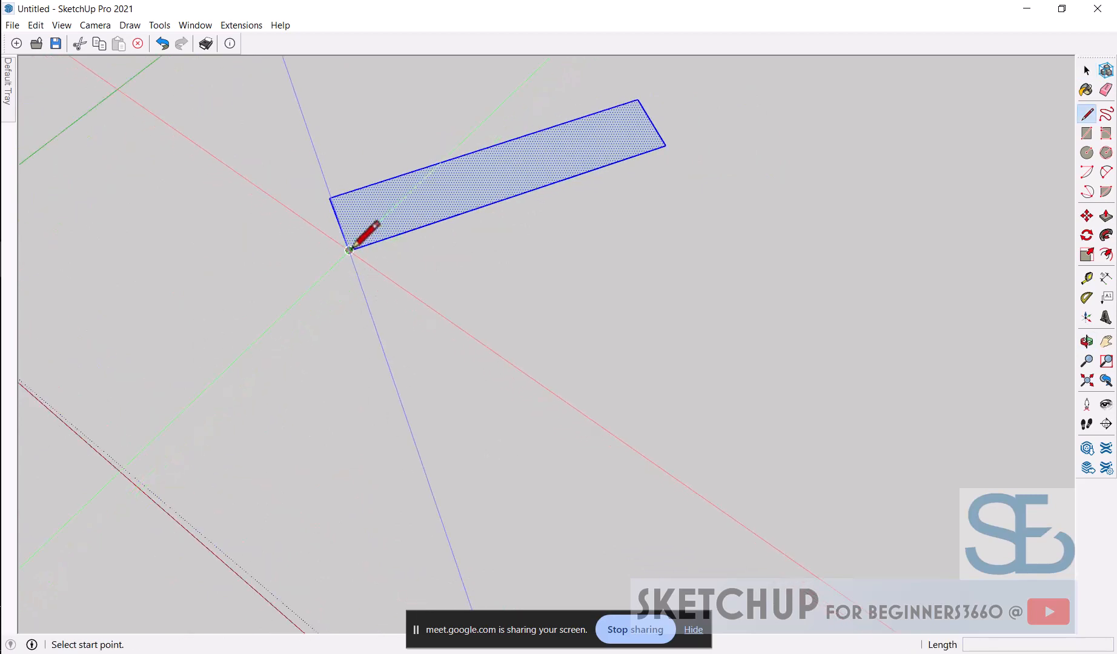
left_click(349, 250)
left_click(630, 447)
key("Escape")
key("space")
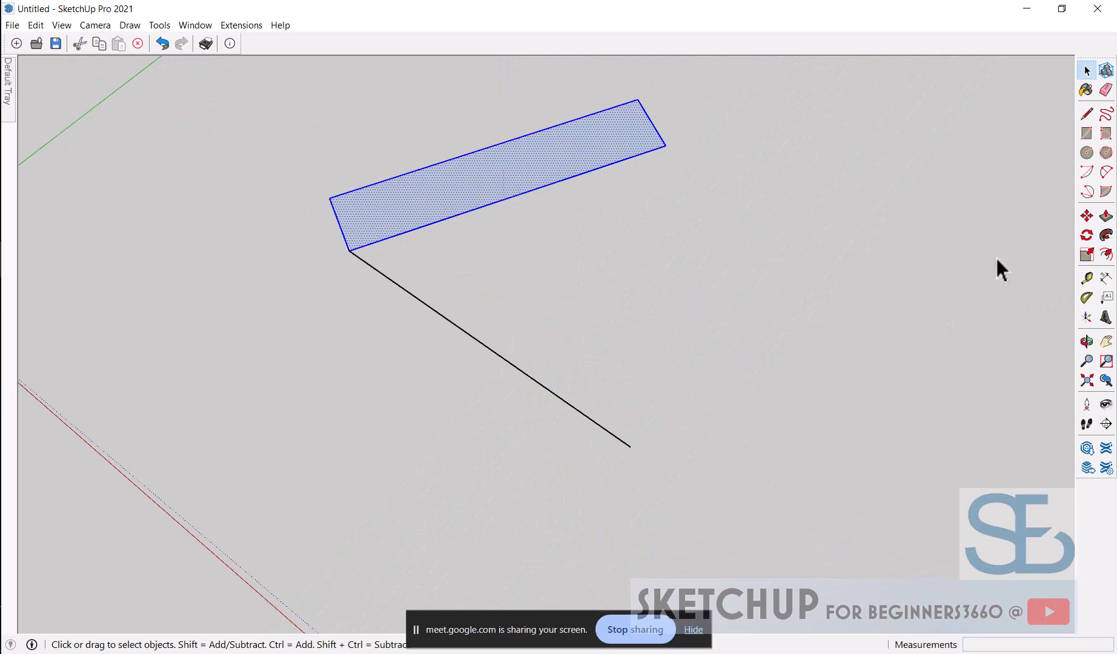
Rotate the rectangle about its pivot corner until its long edge lies on the reference line, and clear the selection
left_click(1086, 235)
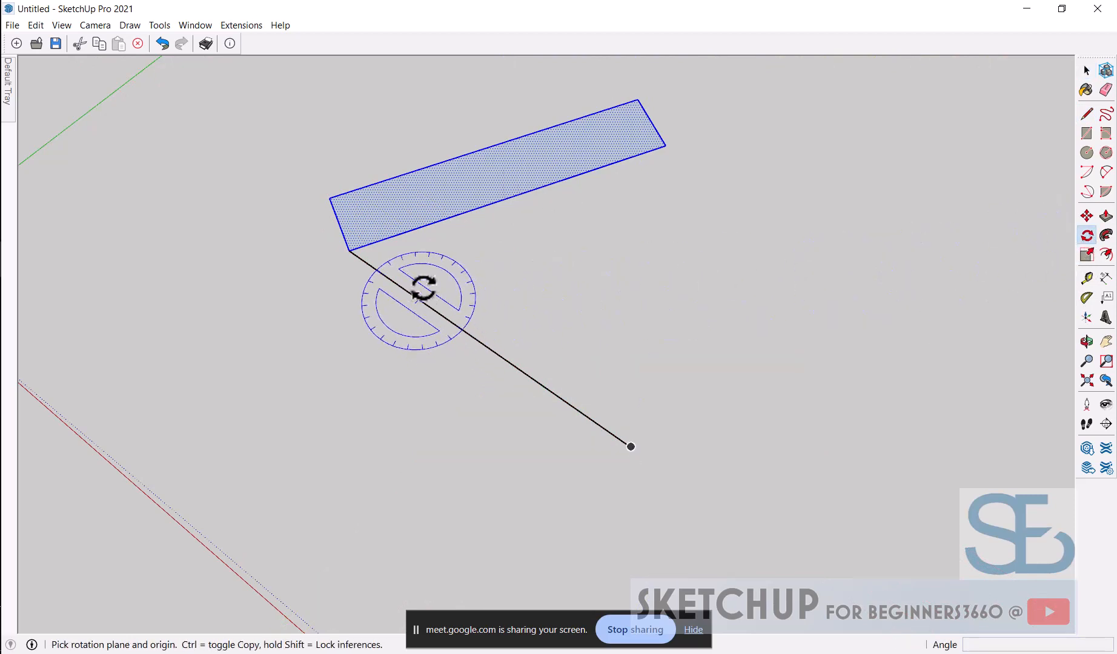
left_click(349, 250)
left_click(429, 224)
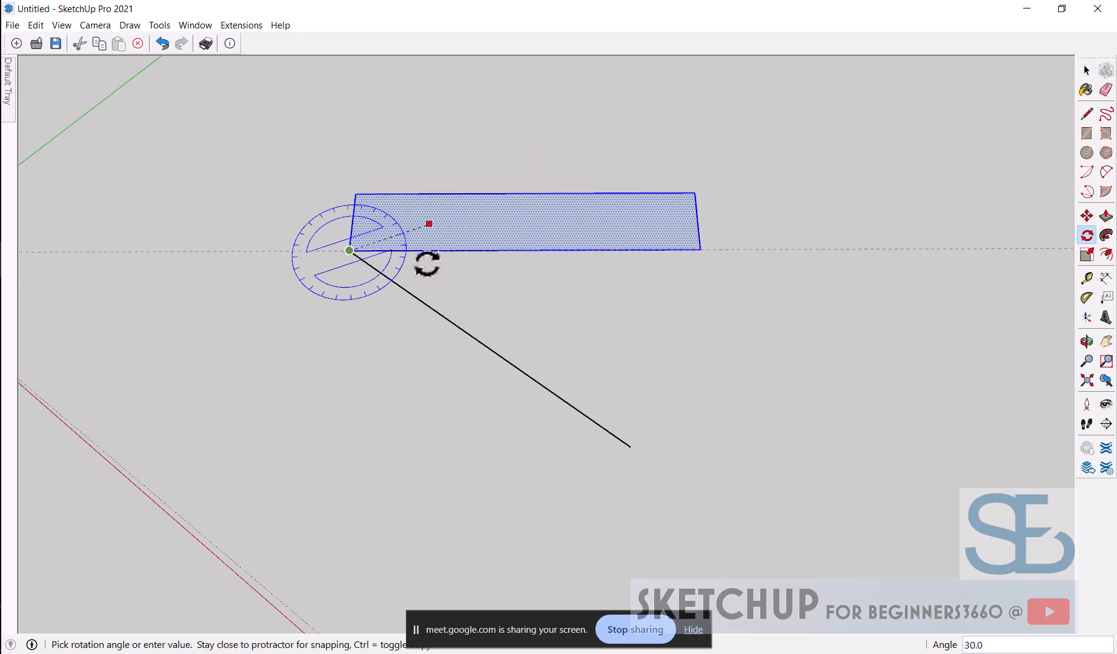
left_click(409, 294)
key("space")
scroll(632, 302, "down", 1)
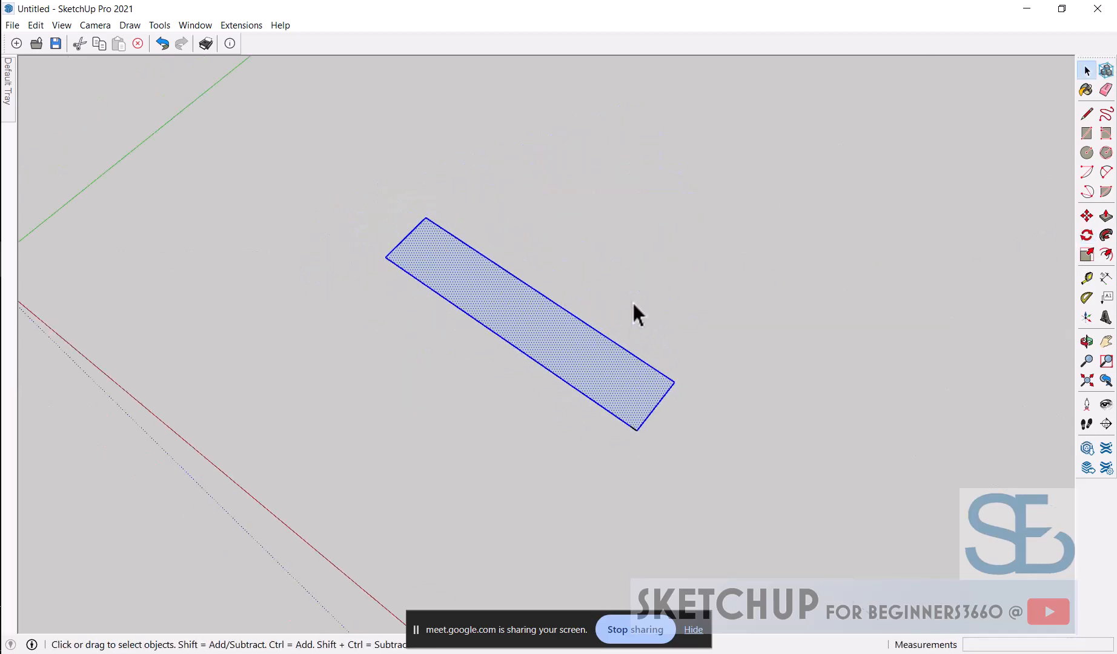
scroll(632, 300, "down", 1)
scroll(631, 300, "down", 1)
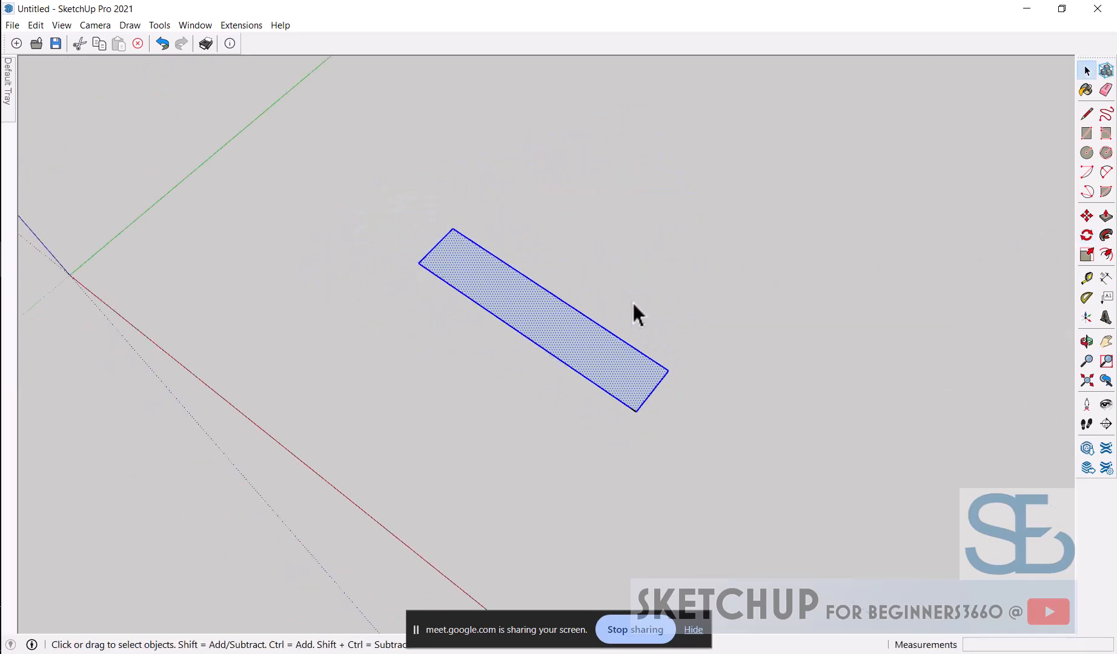
left_click(681, 301)
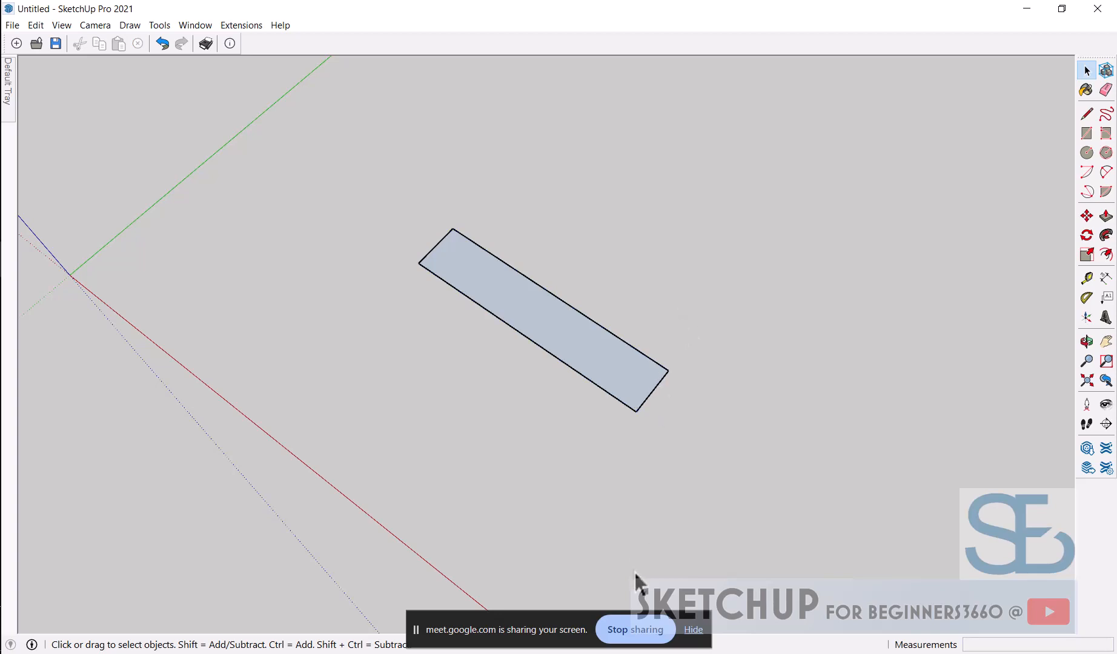
Stop sharing the screen and switch to the Google Meet call to follow the student's practice
left_click(623, 629)
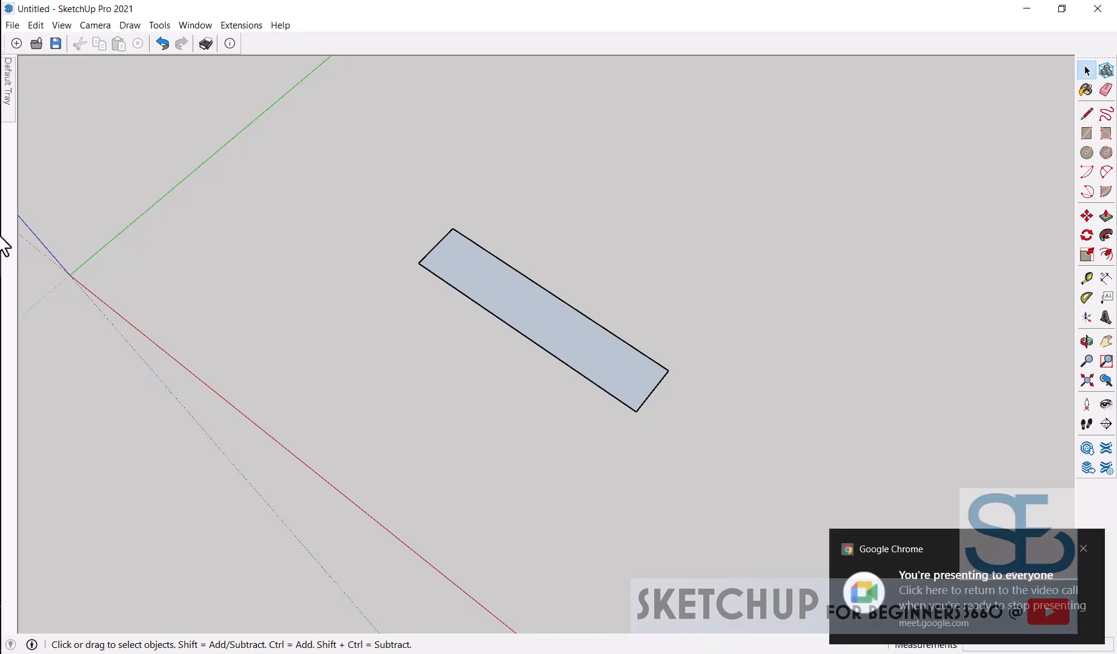
left_click(82, 175)
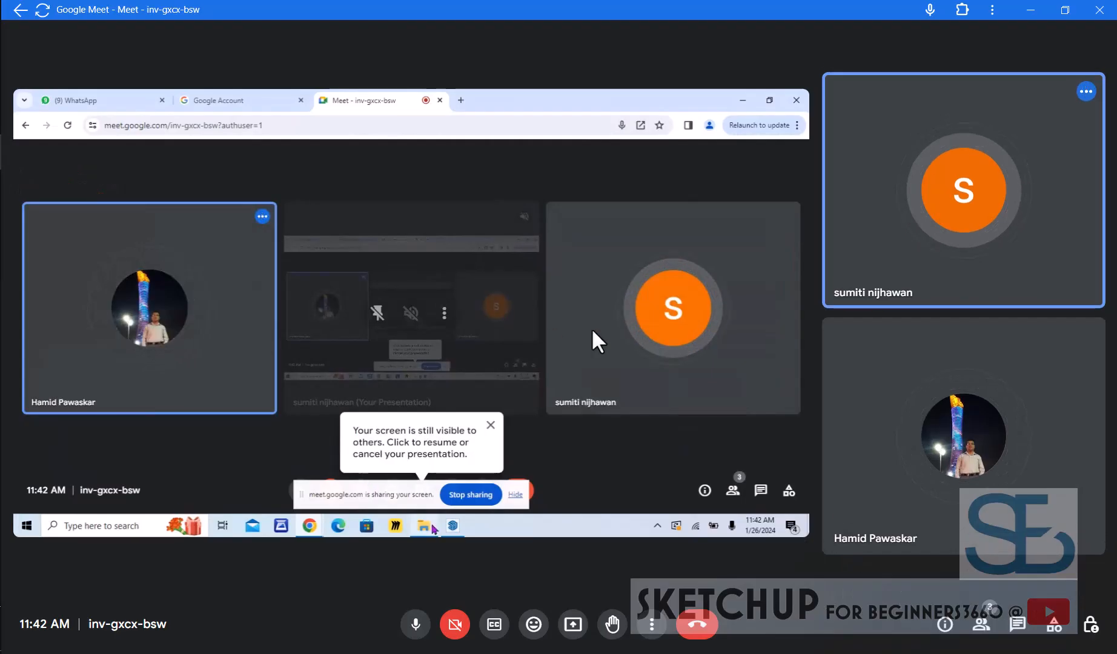
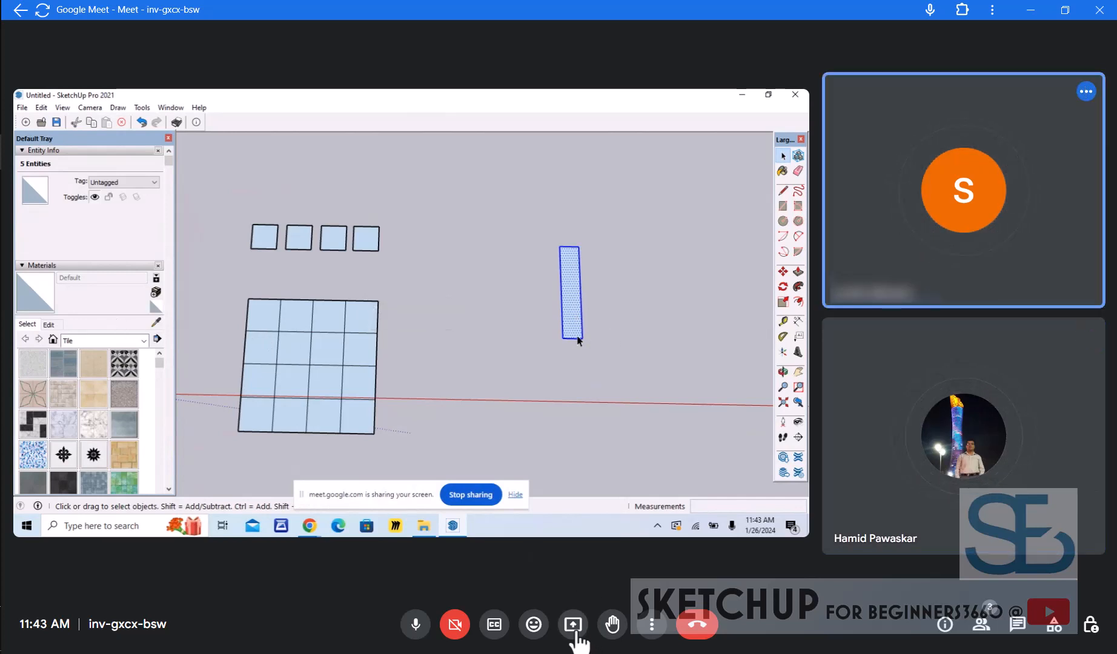
Start presenting in the call again, choosing the entire screen as the source
left_click(573, 624)
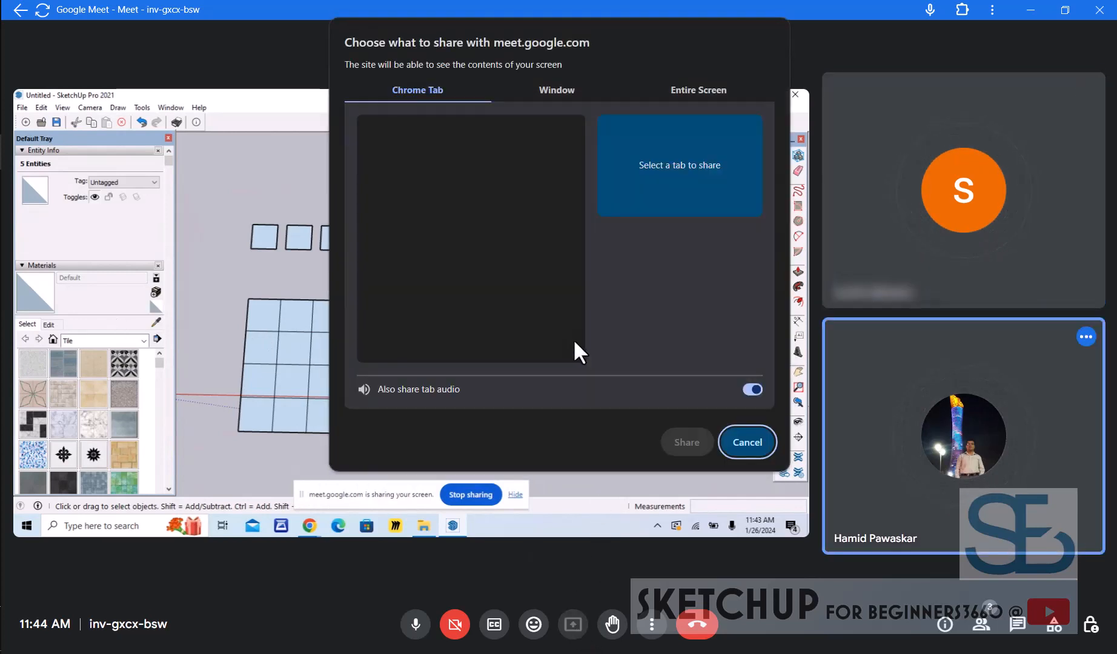
left_click(699, 90)
left_click(521, 194)
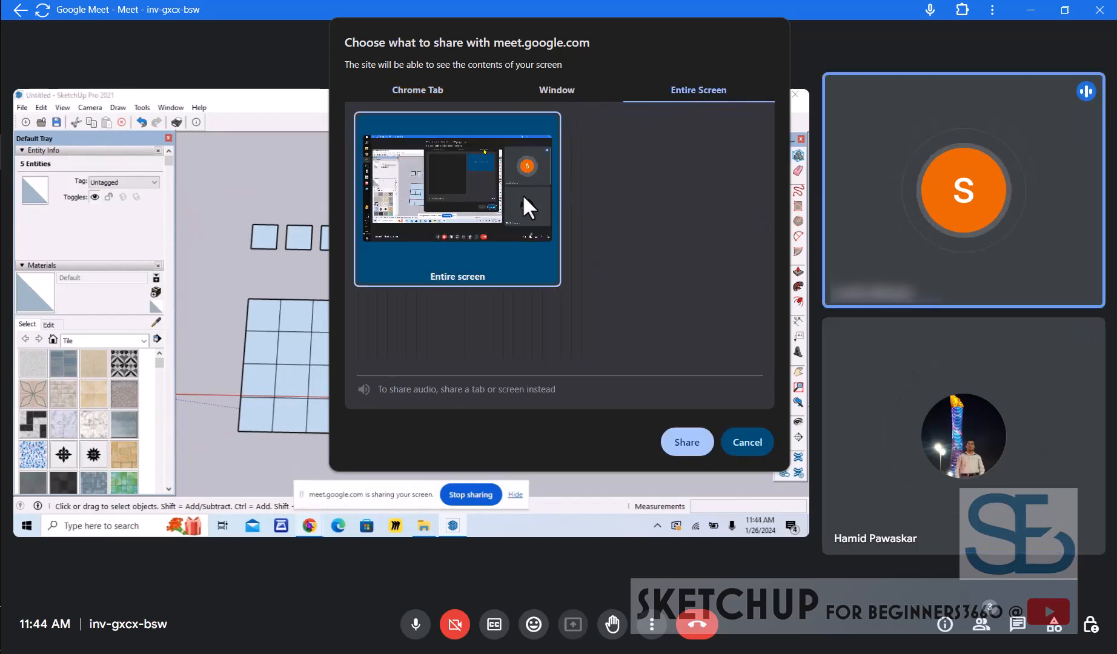
Share the entire screen in the Google Meet call and switch to SketchUp
left_click(691, 441)
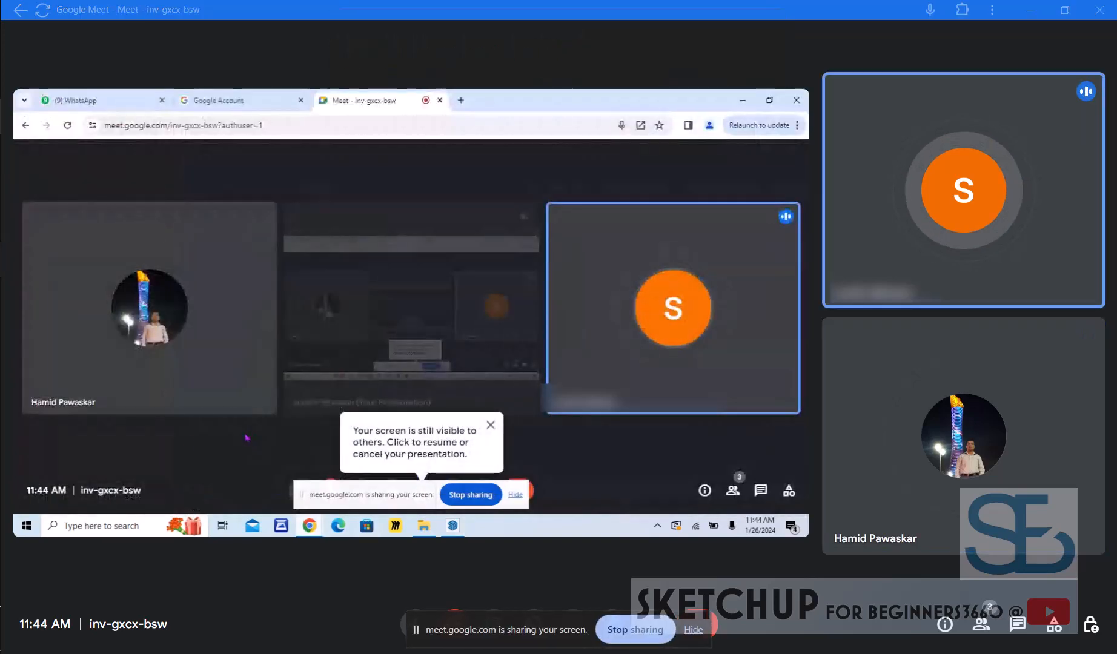
left_click(0, 260)
Draw a 15 by 1 inch rectangle on the ground beside the wide rectangle
scroll(421, 308, "down", 2)
scroll(424, 309, "down", 2)
scroll(645, 207, "up", 2)
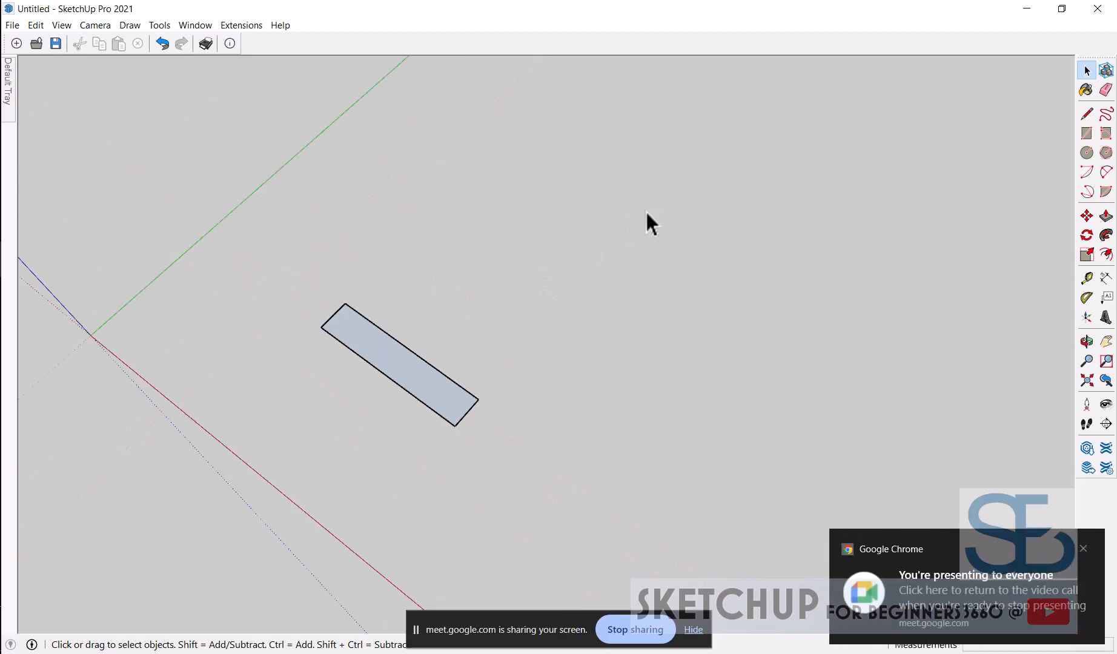
scroll(469, 361, "up", 2)
scroll(491, 341, "down", 2)
middle_click_drag(491, 341, 454, 328)
key("r")
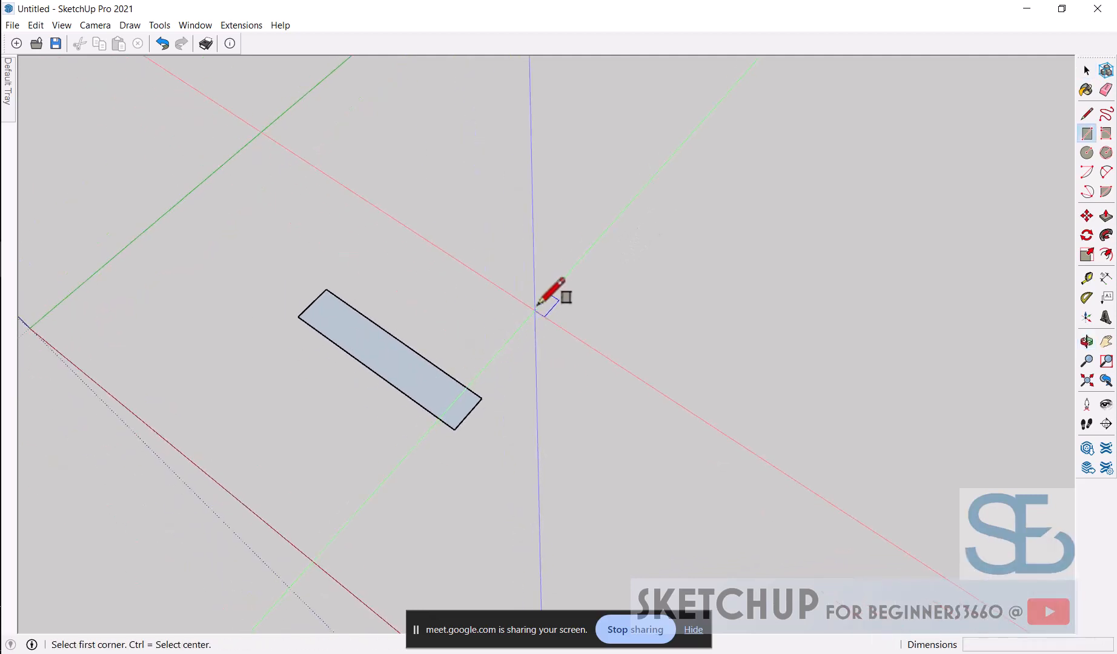
left_click(539, 298)
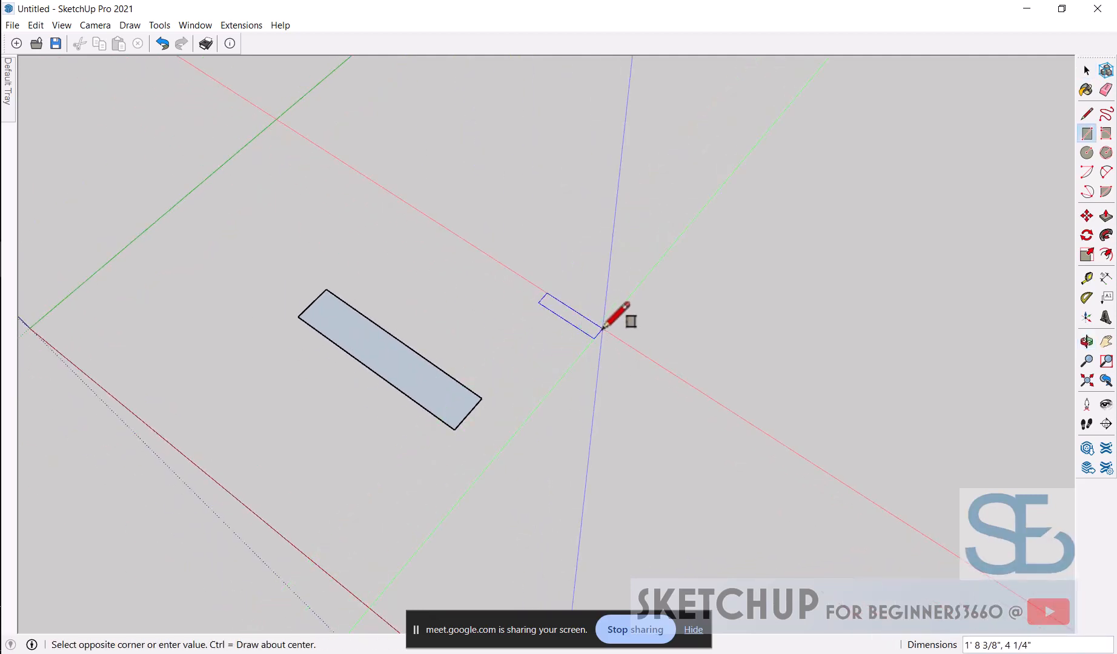
type("15,1")
key("Return")
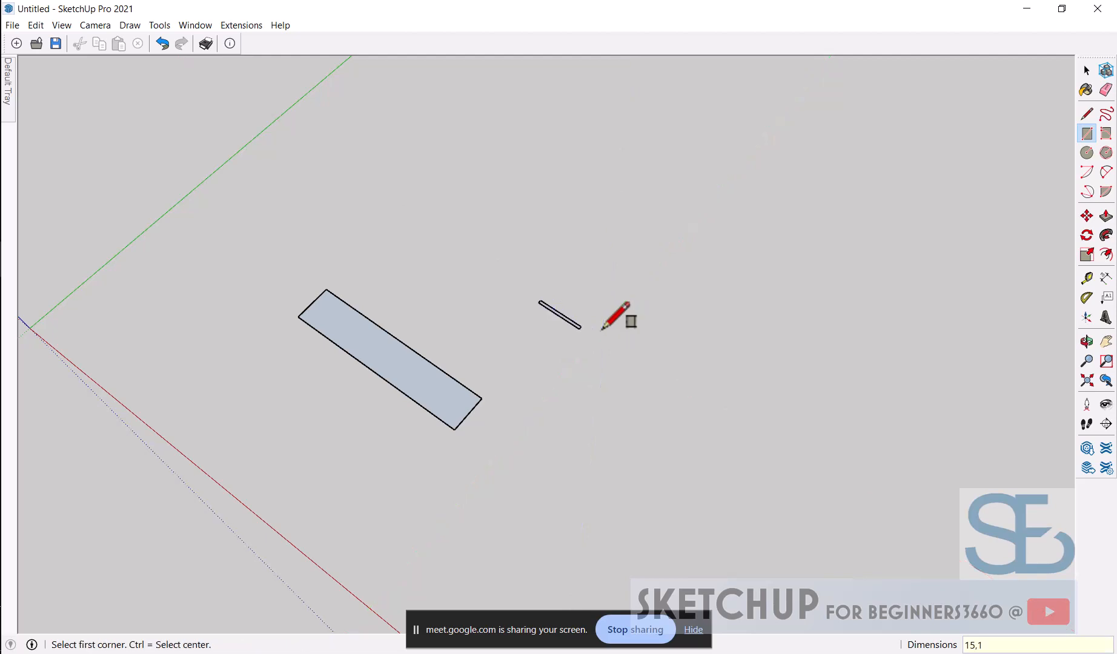
key("space")
Rotate a copy of the thin rectangle 90° about its end corner, onto the green axis
scroll(533, 296, "up", 5)
middle_click_drag(524, 303, 479, 310)
scroll(480, 306, "up", 6)
scroll(484, 278, "down", 4)
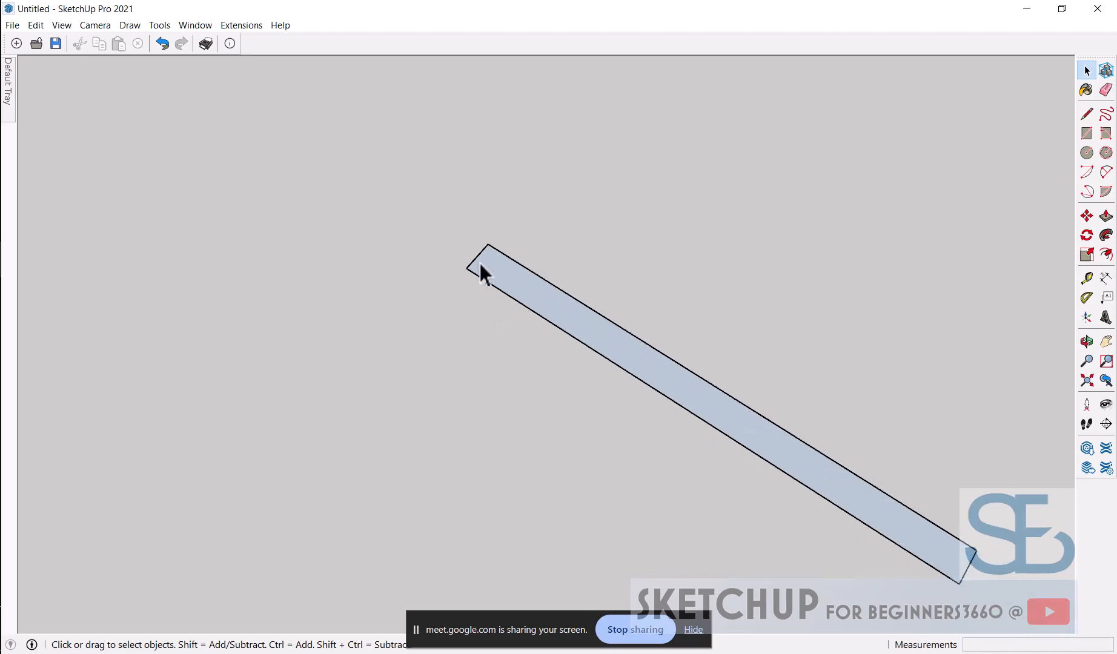
double_click(493, 281)
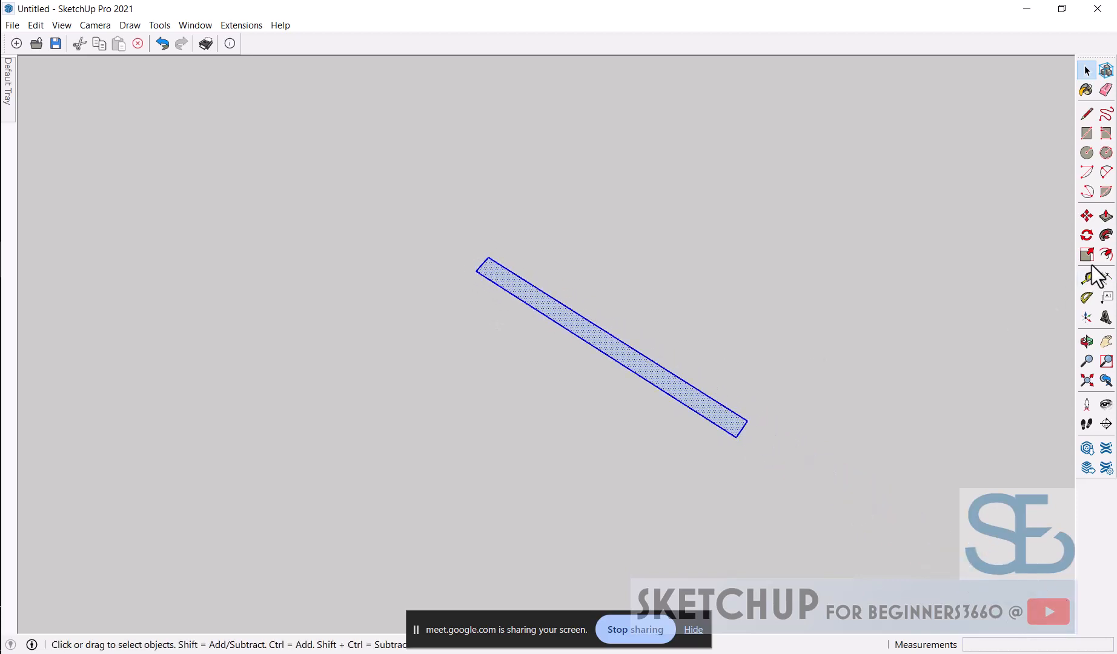
left_click(1087, 235)
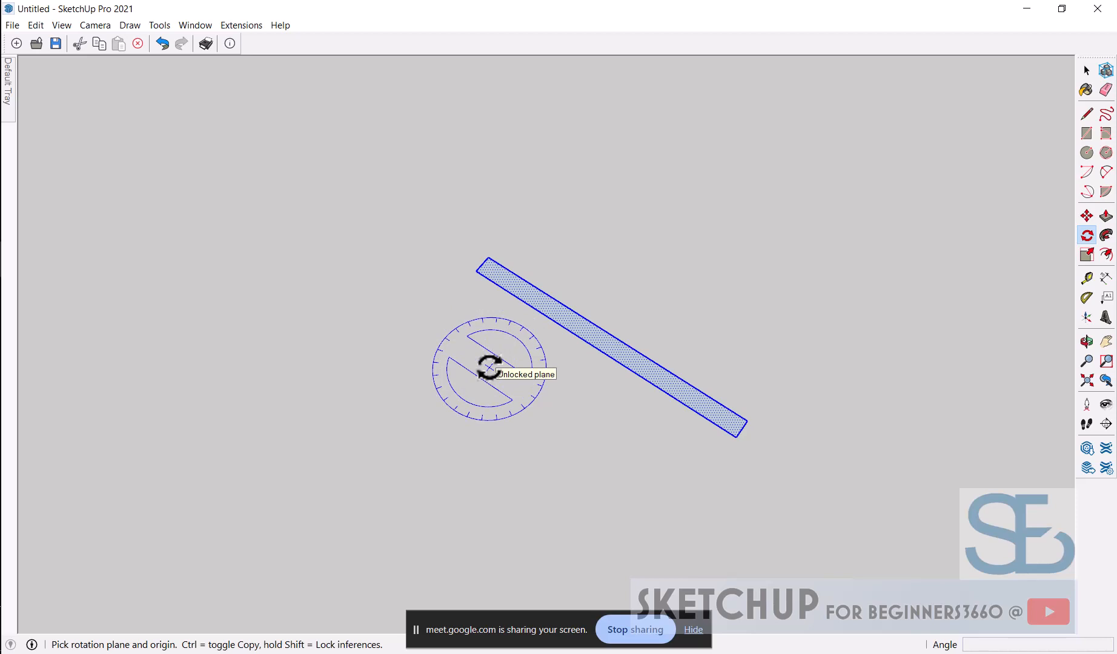
left_click(476, 270)
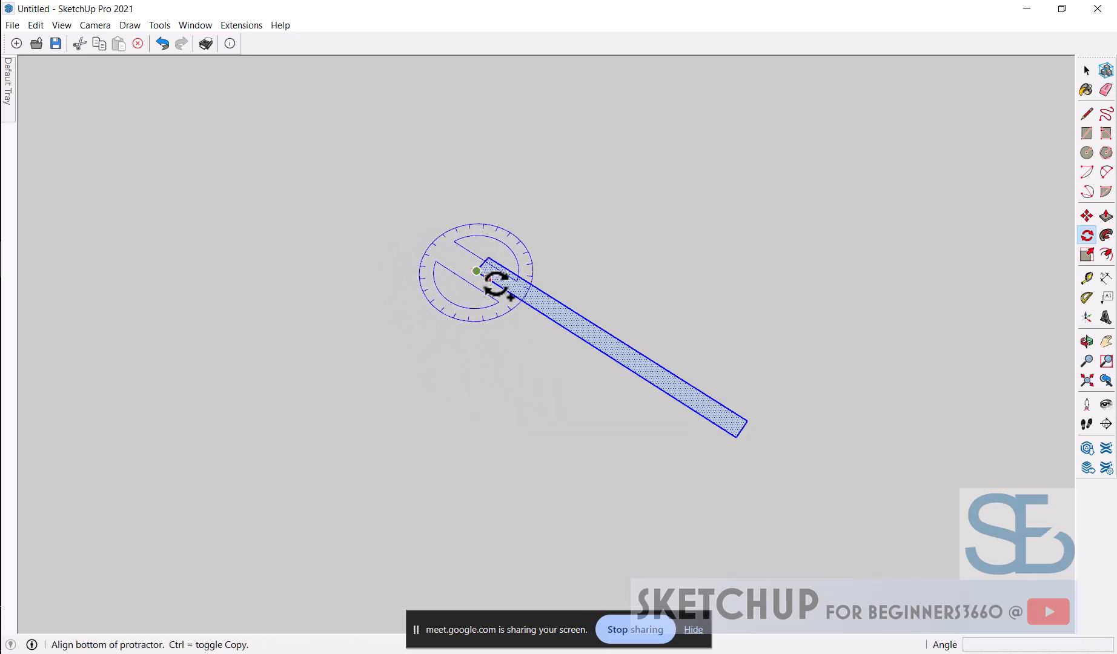
left_click(535, 309)
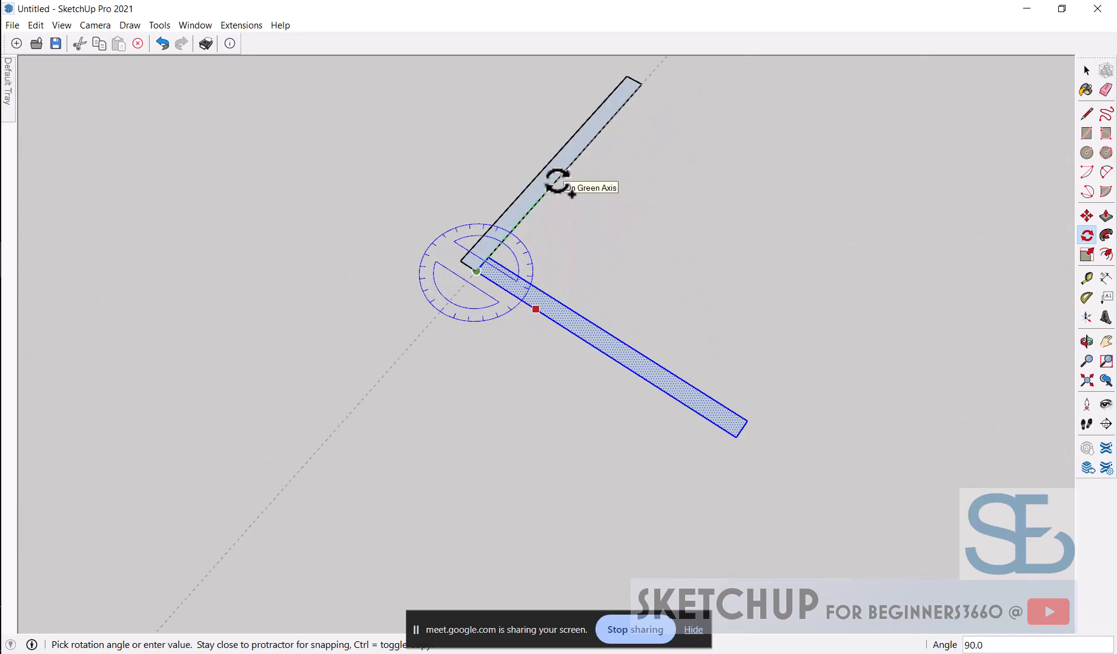
left_click(557, 182)
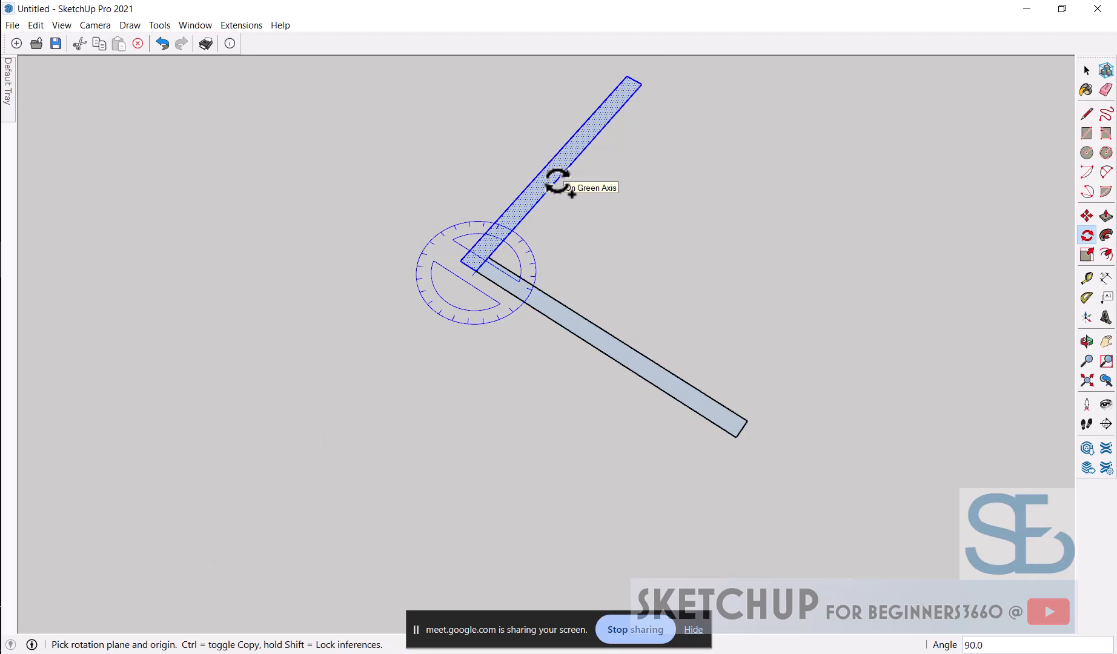
Array the rotated rectangle copy around the corner with 3x, and try 6x as well
type("3x")
key("Return")
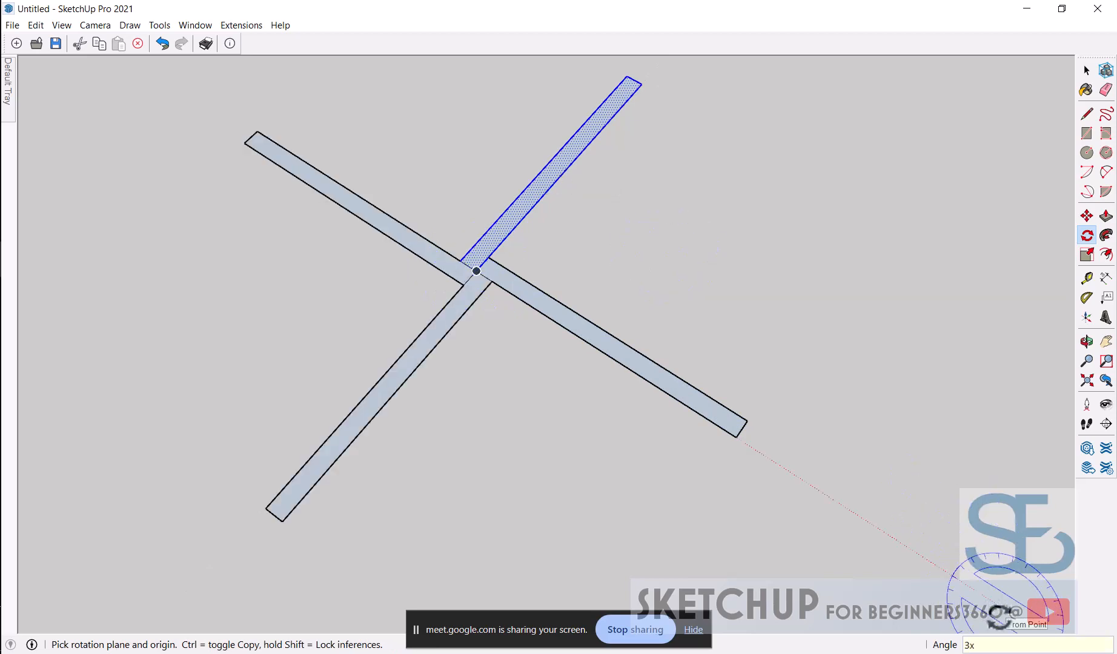
type("6x")
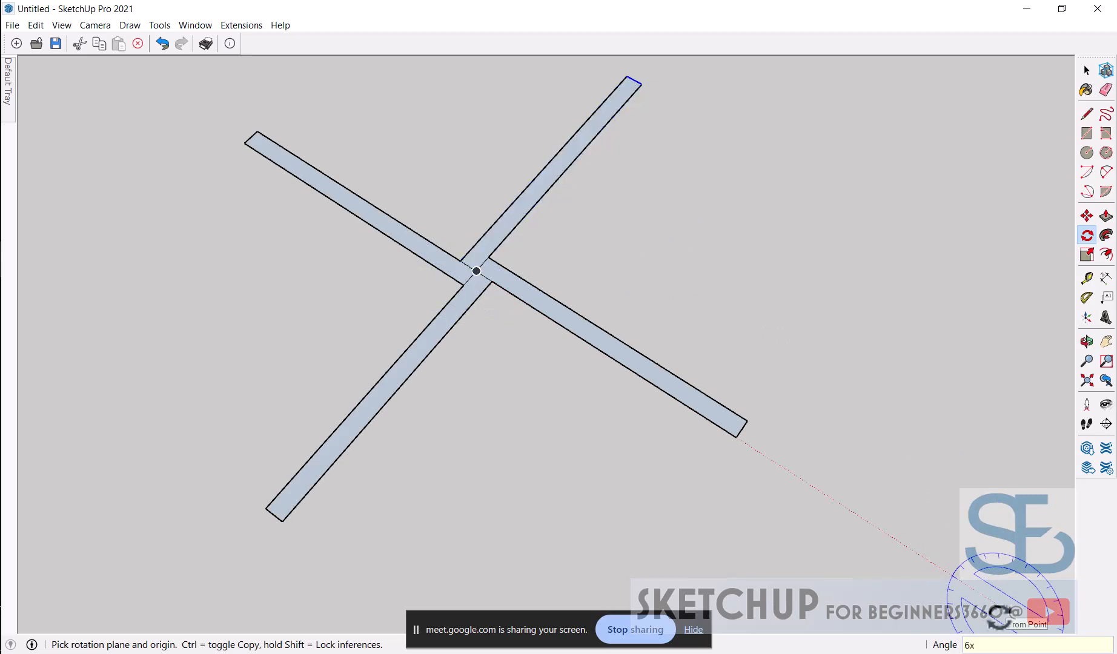
key("space")
Undo the rotated copies and delete the thin 15 by 1 inch rectangle
scroll(616, 281, "down", 4)
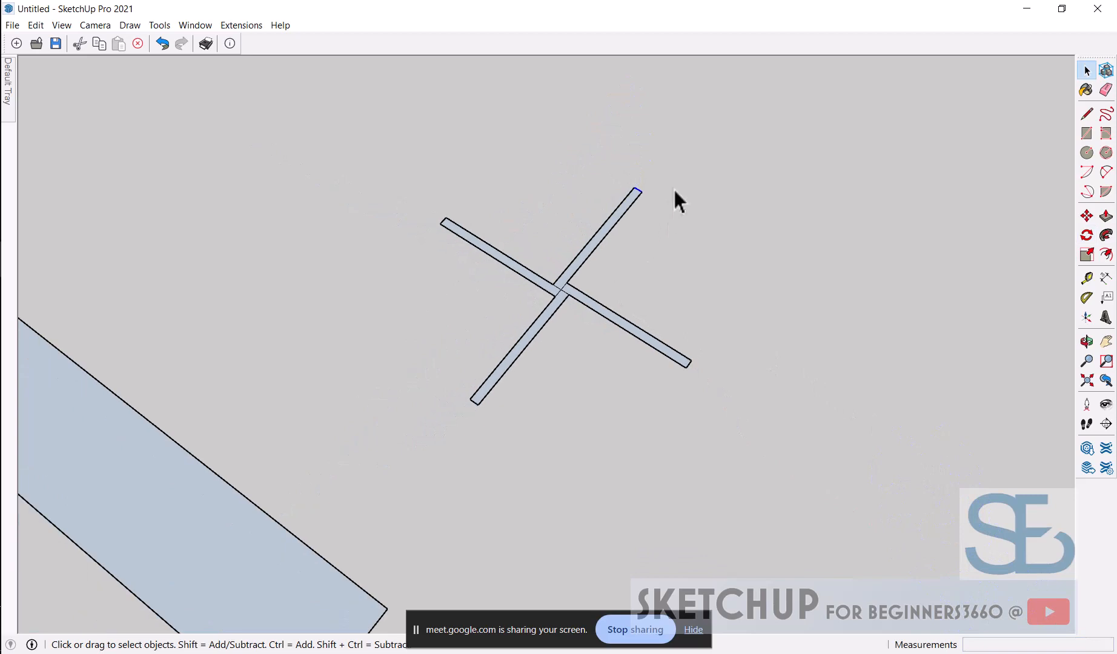
key("ctrl+z")
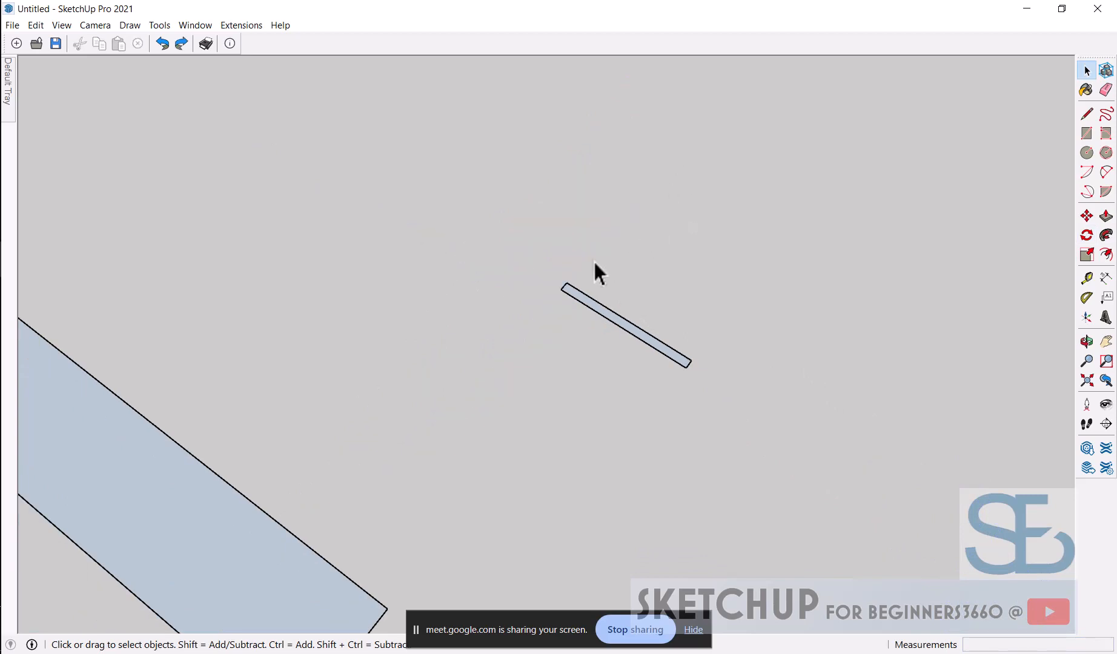
scroll(590, 277, "up", 2)
left_click(579, 302)
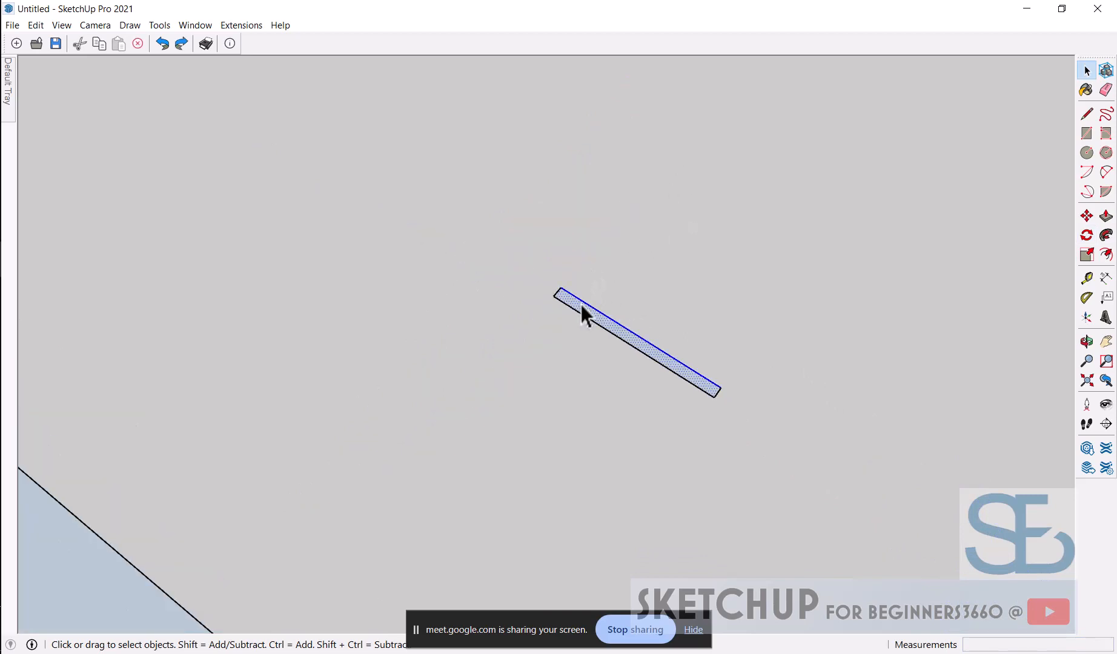
scroll(579, 315, "up", 2)
scroll(567, 289, "down", 1)
scroll(618, 298, "down", 1)
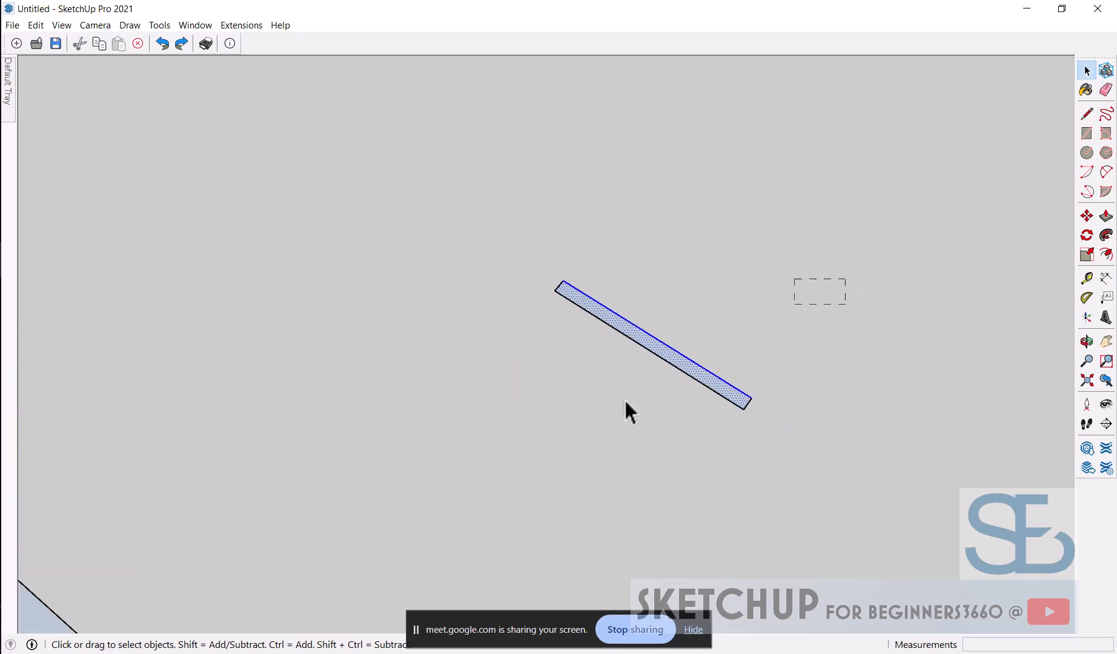
key("Delete")
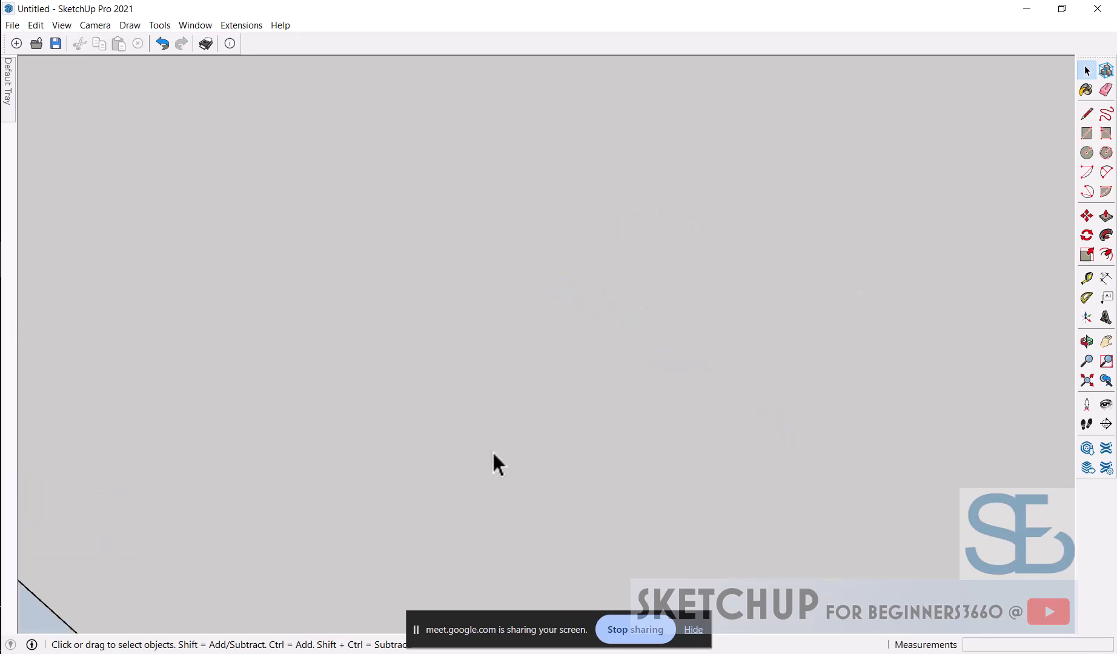
Draw a single straight line along the red axis direction in the empty area
key("l")
left_click(520, 327)
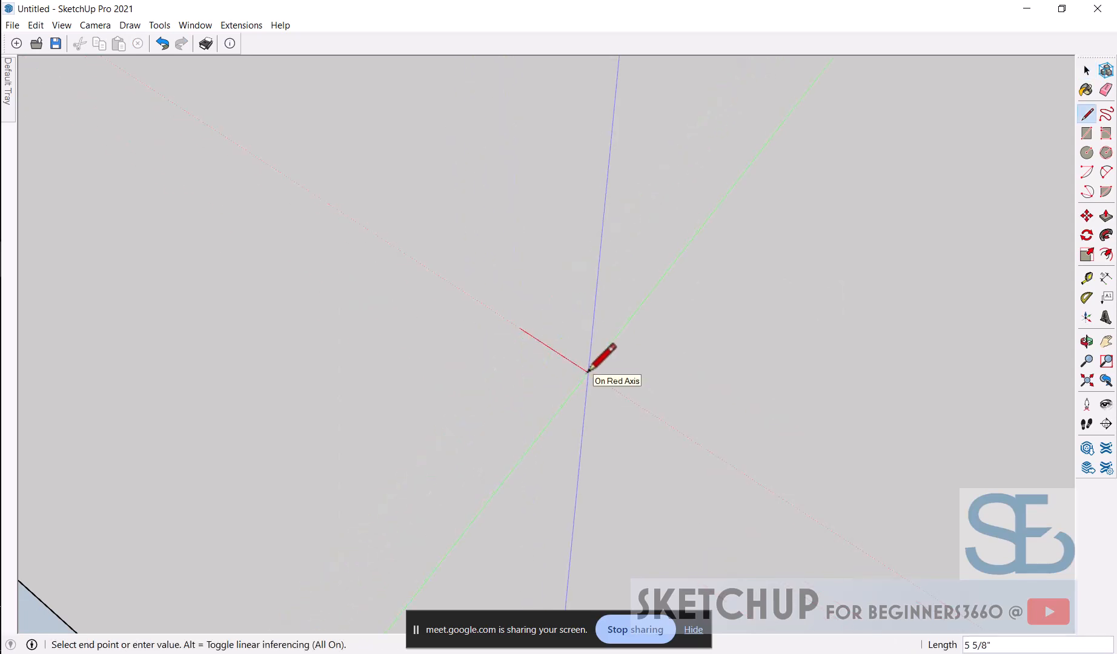
key("Return")
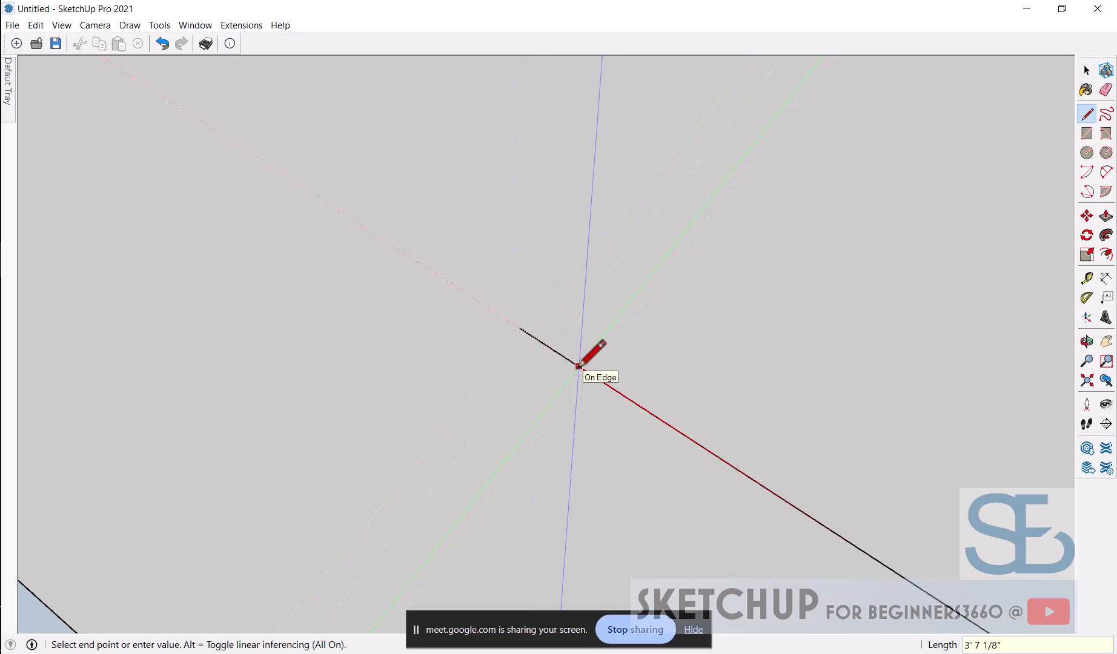
key("space")
Delete the wide rectangle's face and edges, except for one short end edge
scroll(549, 249, "down", 4)
left_click_drag(158, 549, 159, 546)
key("Delete")
Rotate a copy of the line 15° about its starting endpoint
left_click(620, 328)
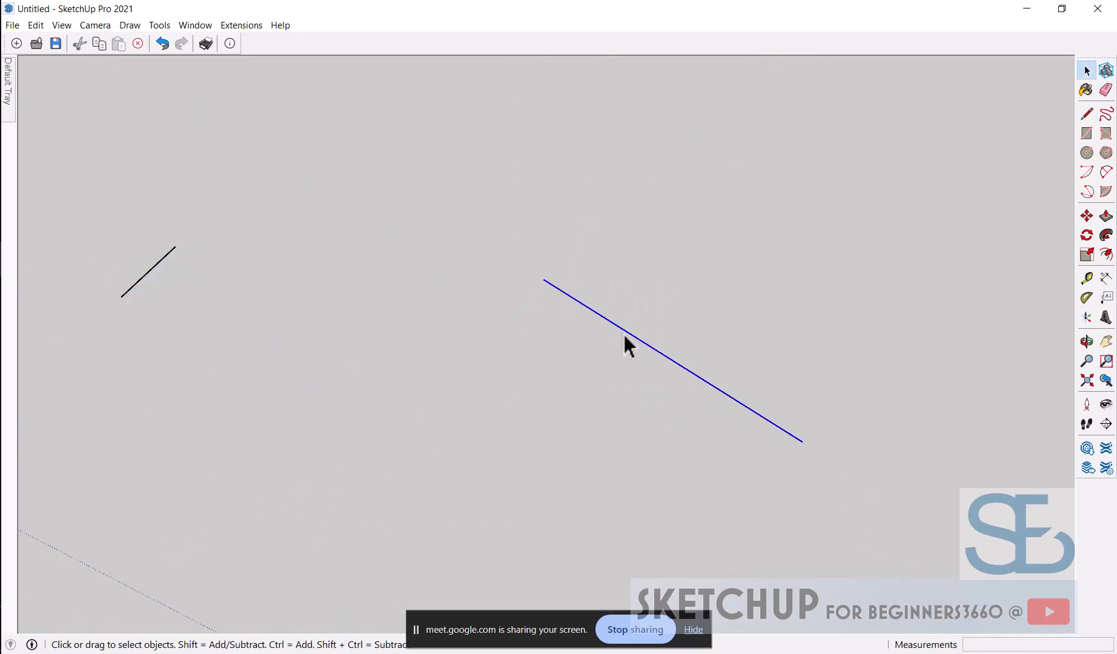
left_click(1086, 235)
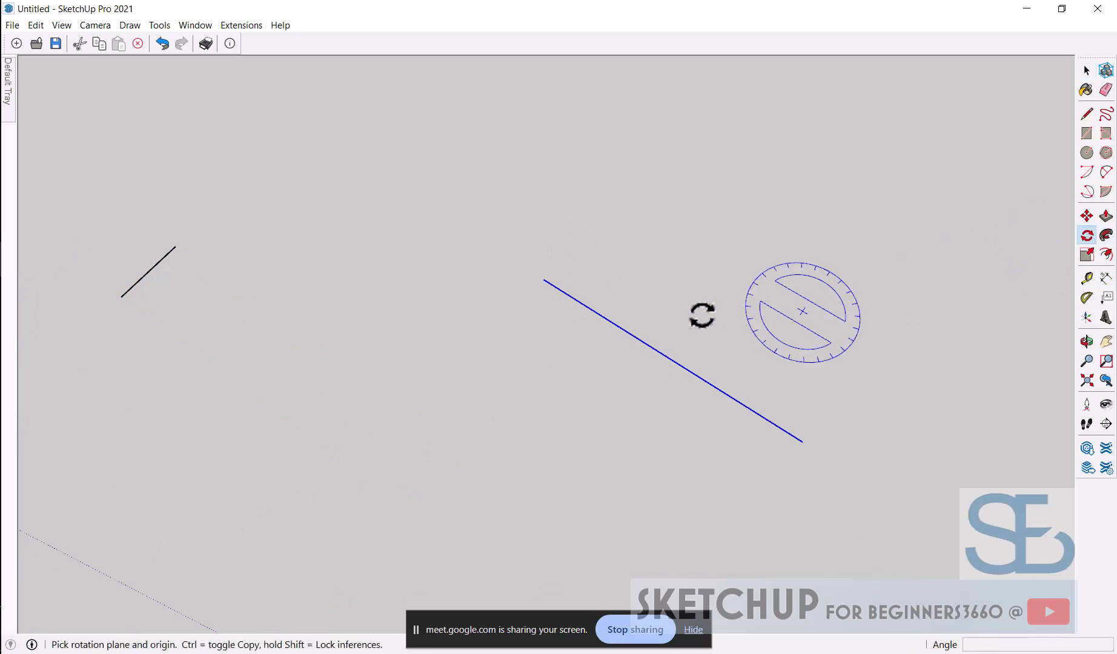
left_click(544, 278)
left_click(617, 325)
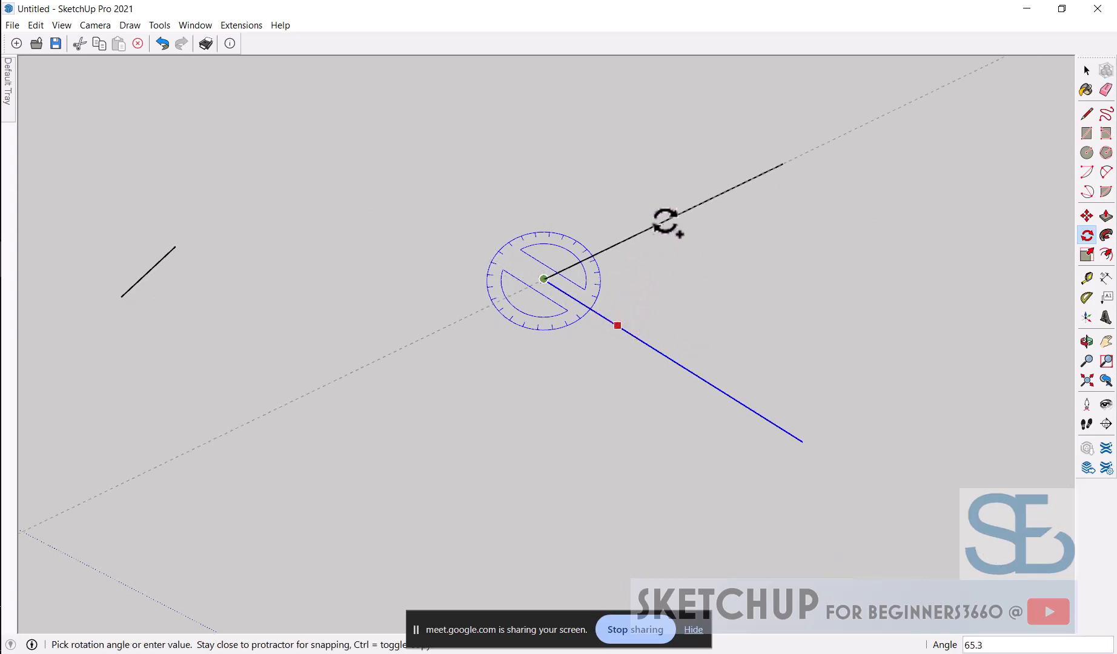
type("15")
key("Return")
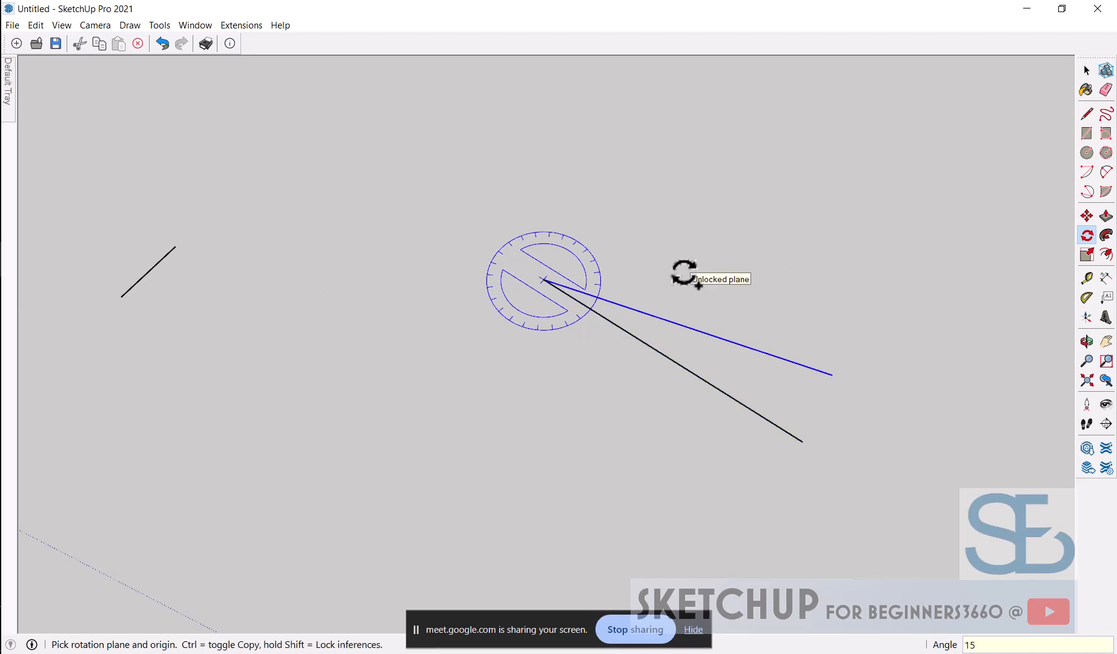
Array the 15° rotated line copy 10x into a fan around the shared endpoint
key("Return")
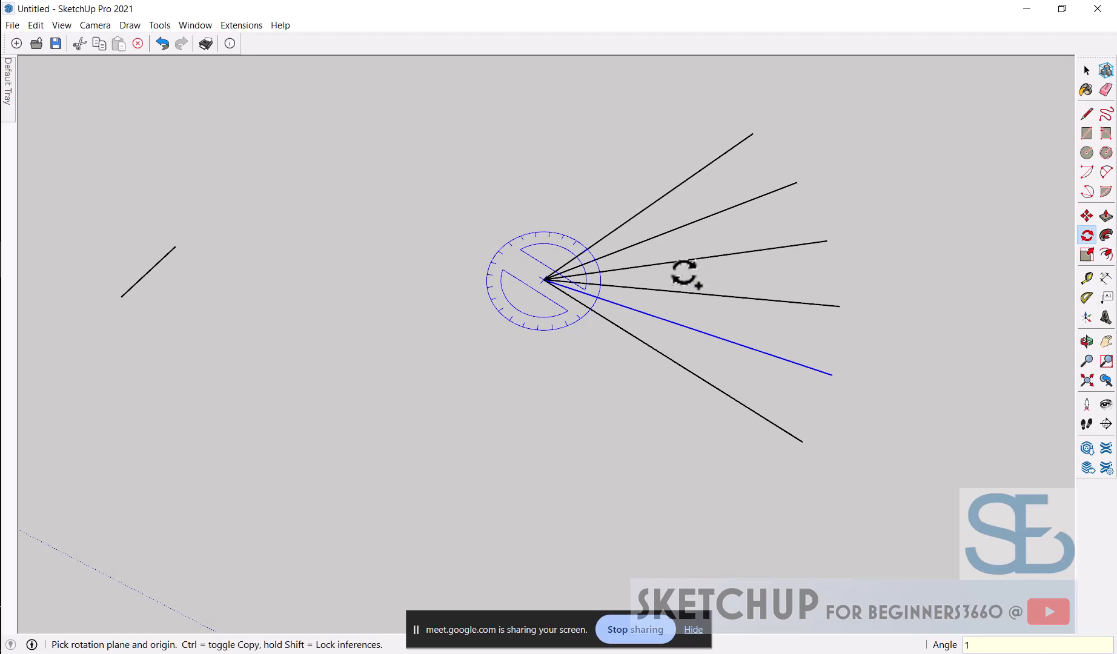
key("Return")
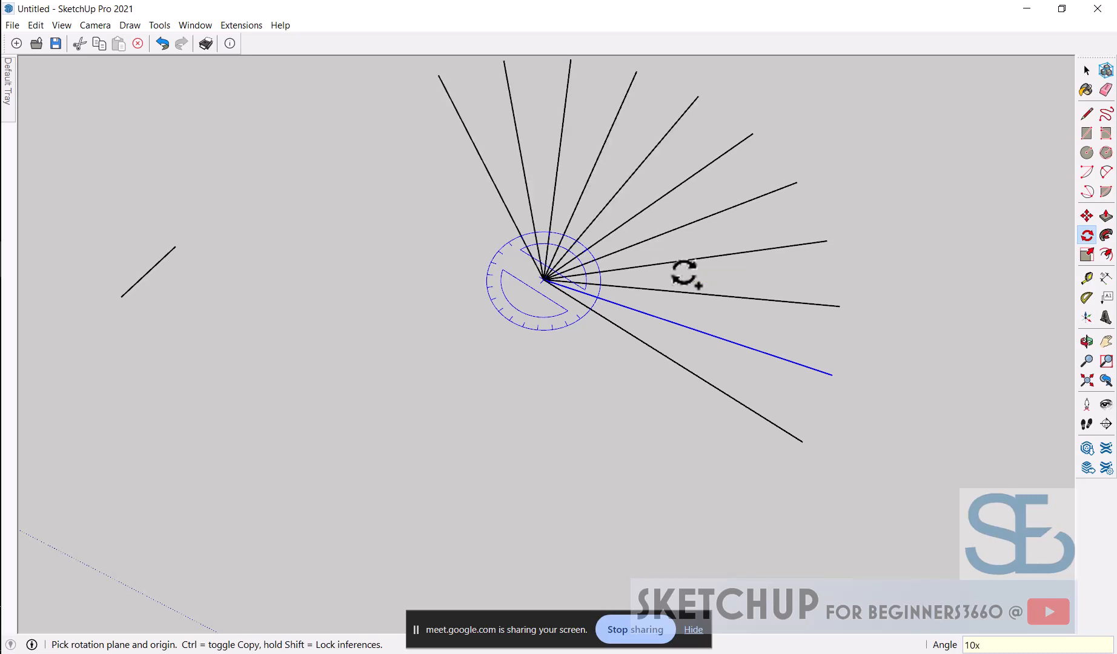
key("space")
Draw an inward-curving two-point arc between the outer ends of the original line and its first copy
scroll(876, 369, "up", 3)
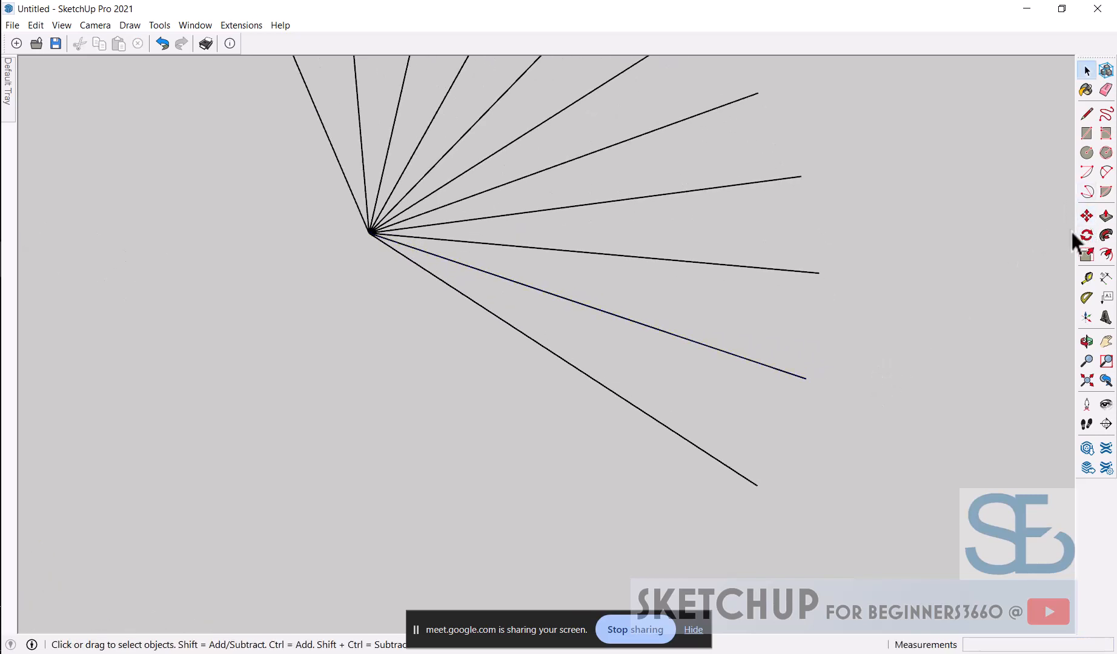
key("a")
left_click(757, 485)
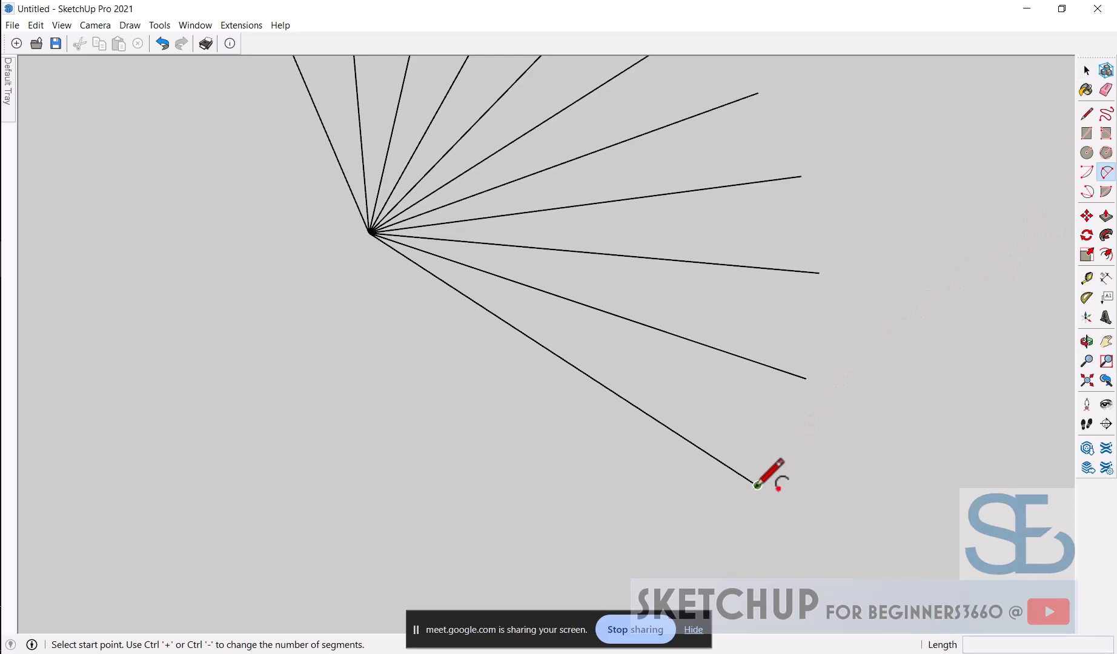
left_click(805, 377)
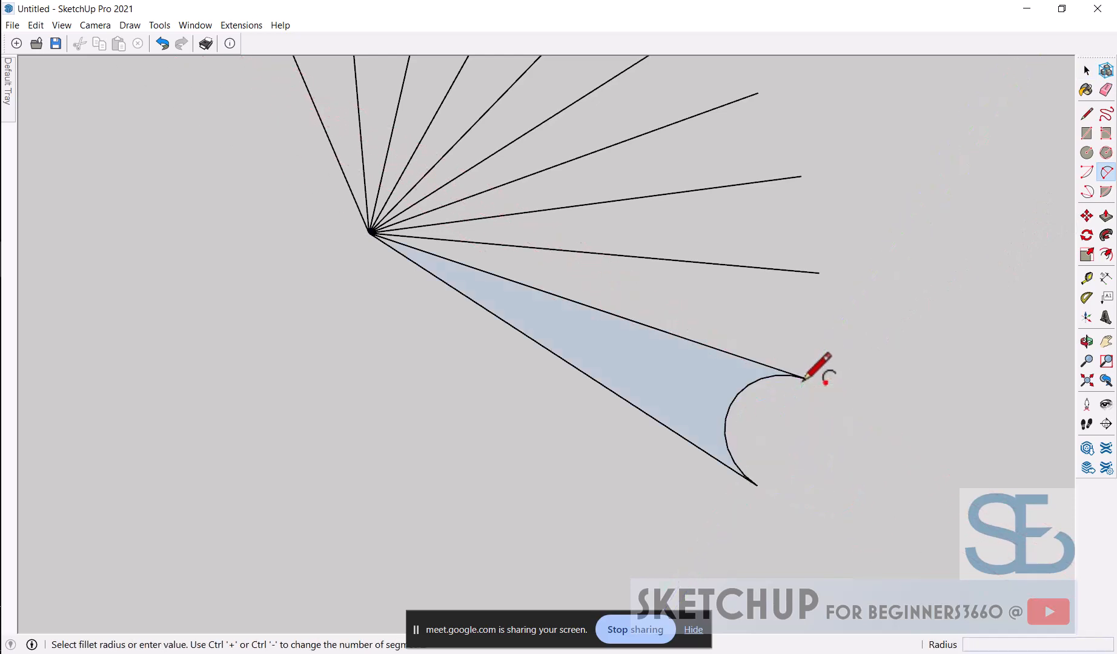
scroll(789, 388, "down", 2)
key("space")
Rotate a copy of the arc 15° about the fan's centre and array it 10x along the line ends
left_click(759, 394)
scroll(787, 417, "down", 1)
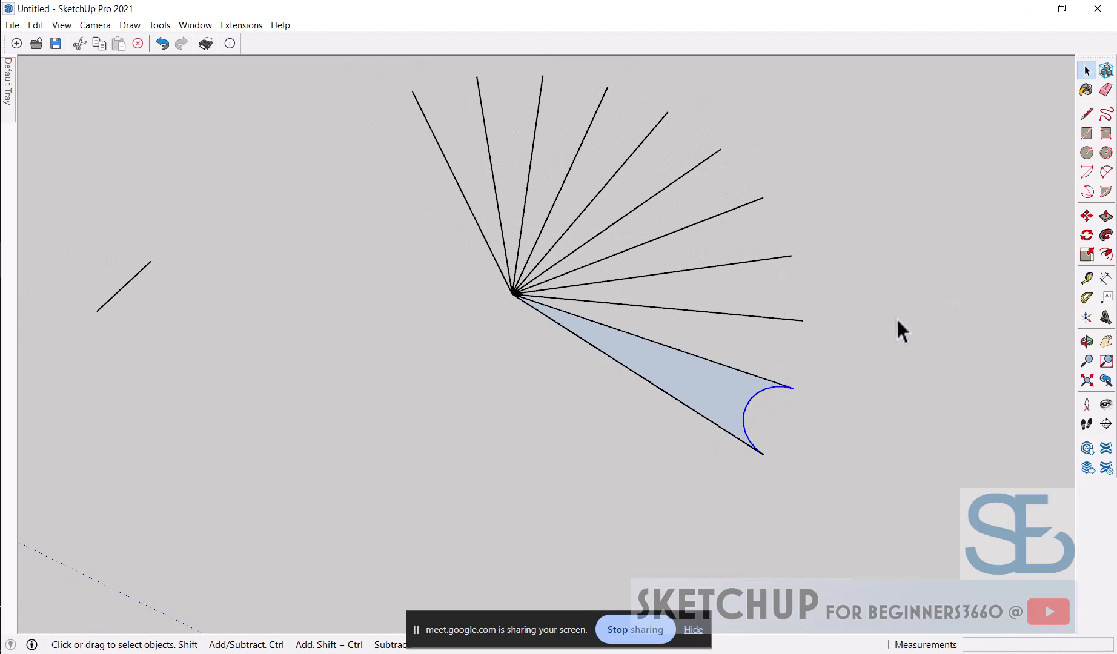
left_click(1087, 235)
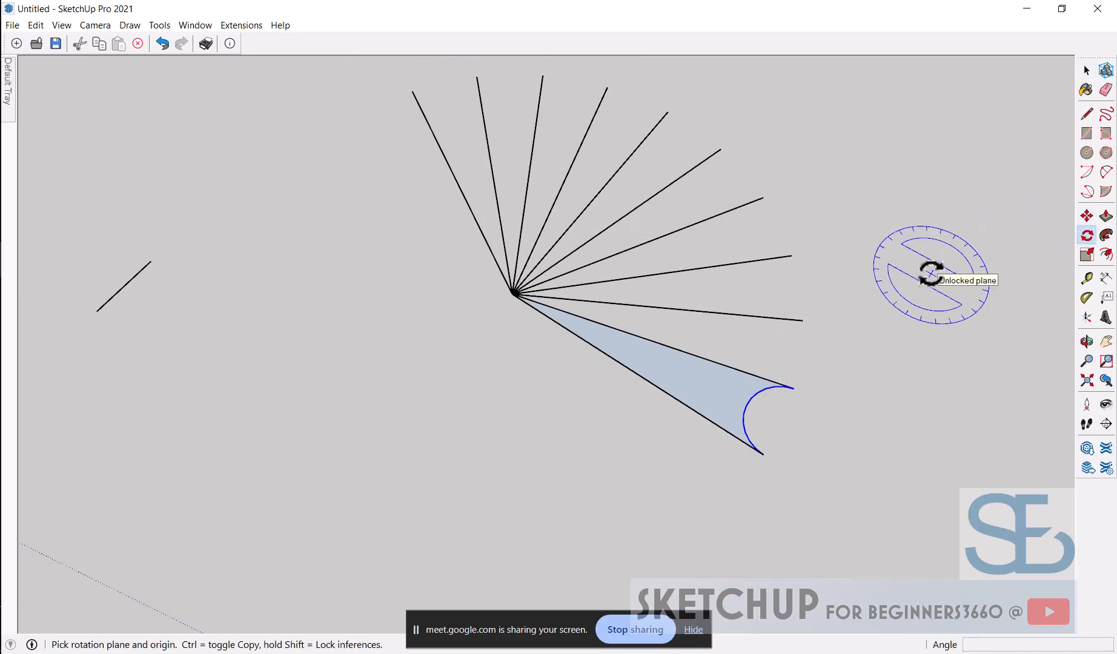
left_click(512, 294)
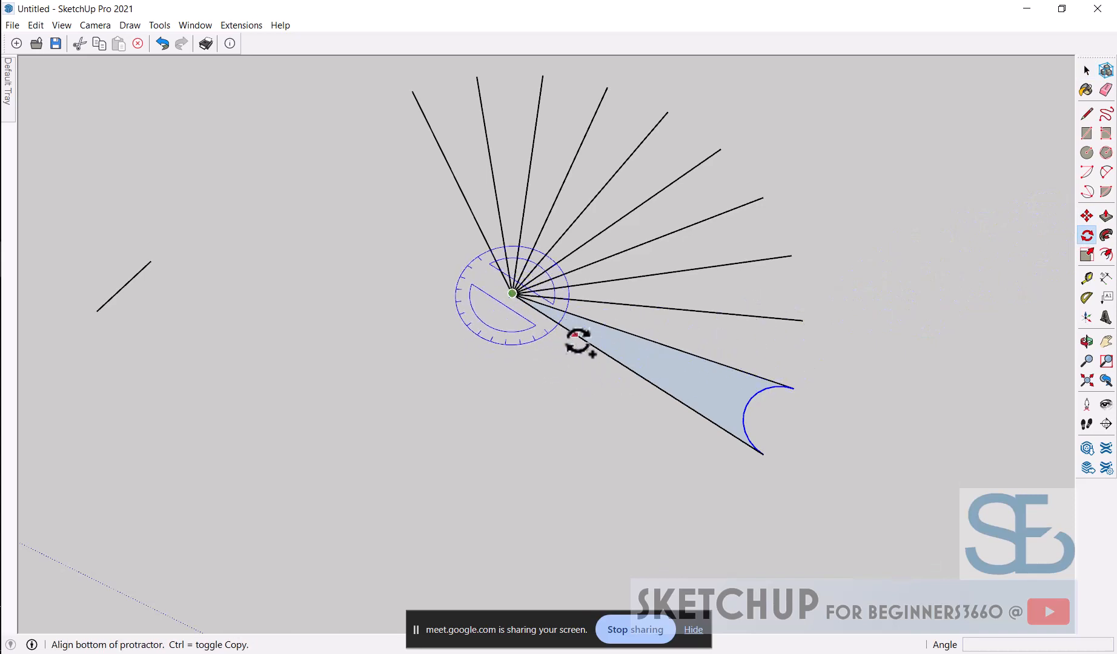
left_click(668, 394)
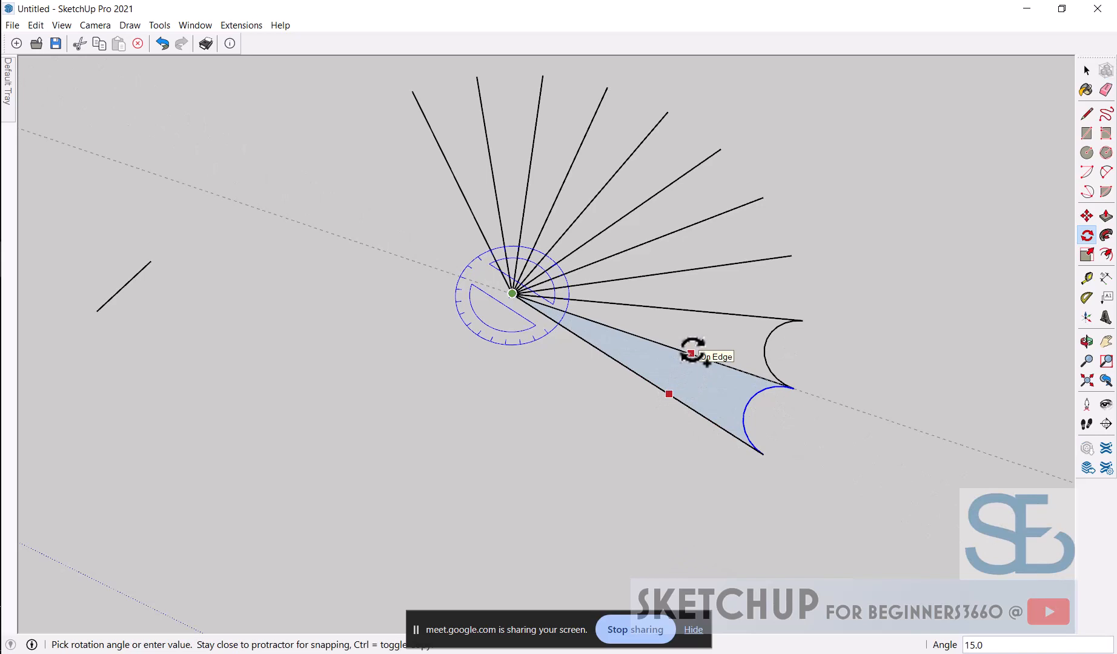
left_click(690, 353)
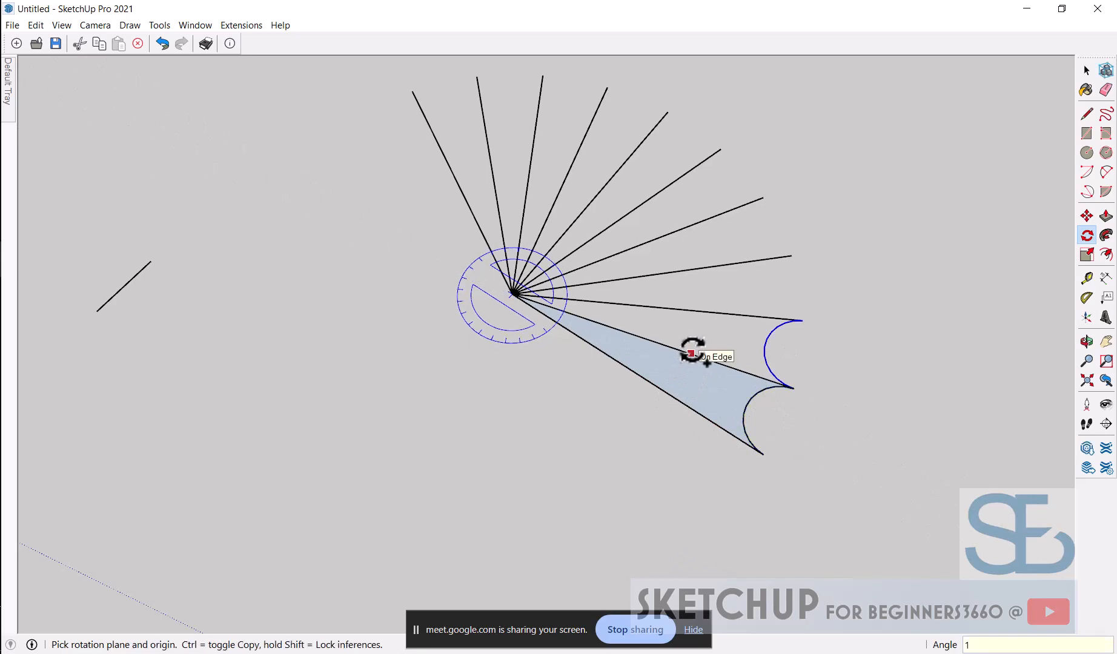
key("Return")
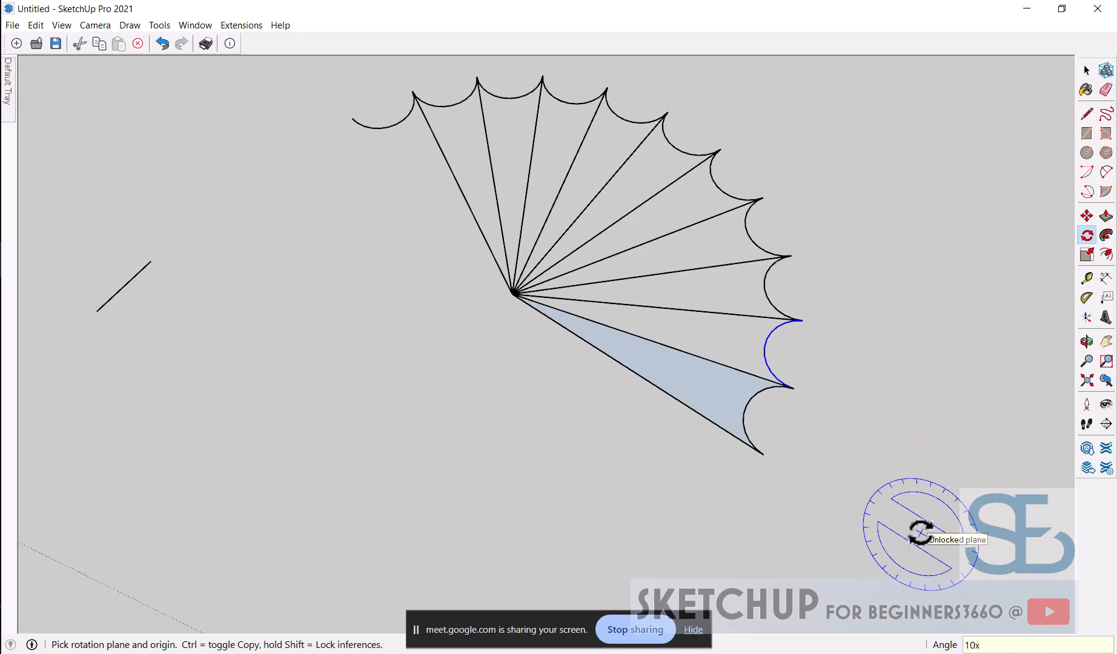
Erase the leftover arc that extends past the fan's last line
key("space")
key("e")
left_click(374, 130)
key("space")
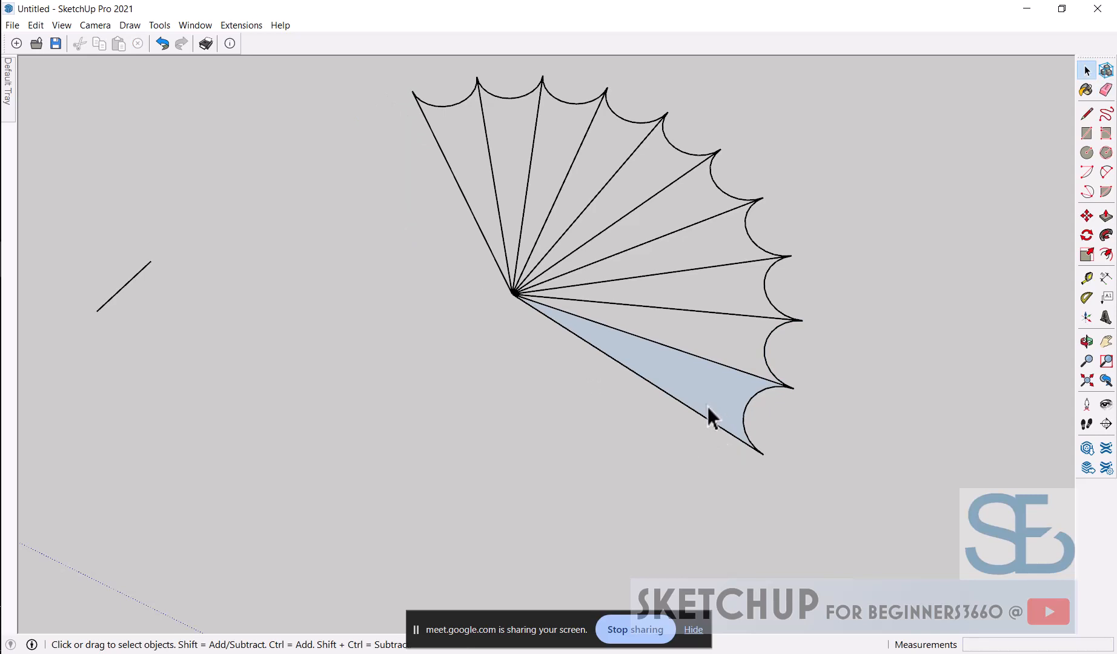
Stop sharing the screen and return to the Google Meet call
left_click(630, 634)
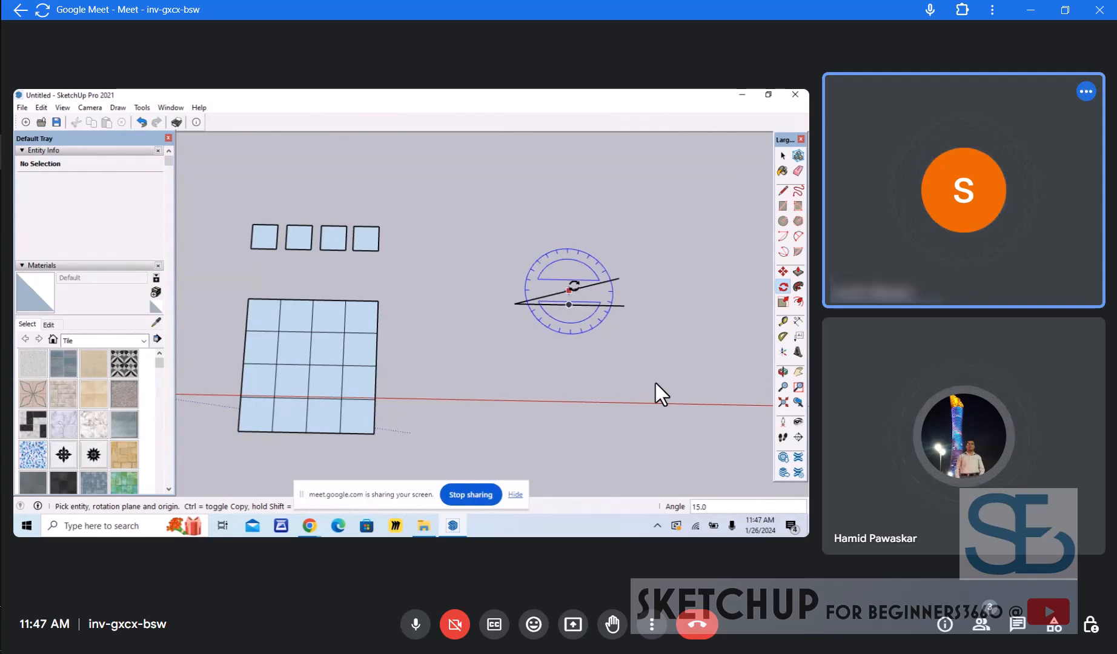
Array the 15° rotated line copy *8 into a fan around the shared endpoint
type("*")
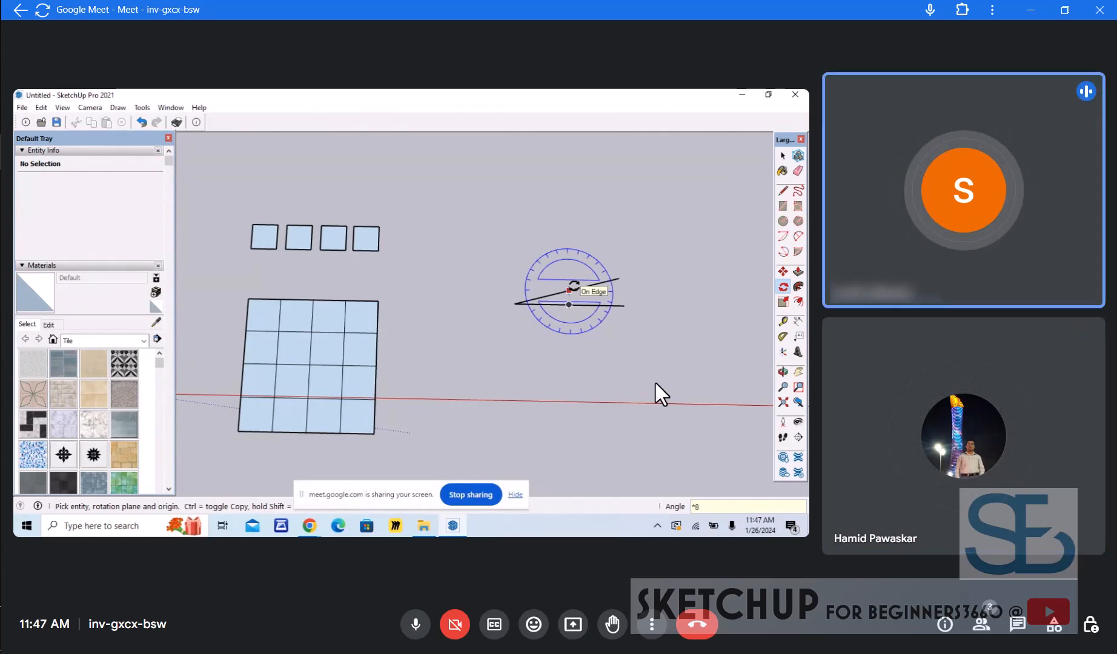
type("8")
key("Return")
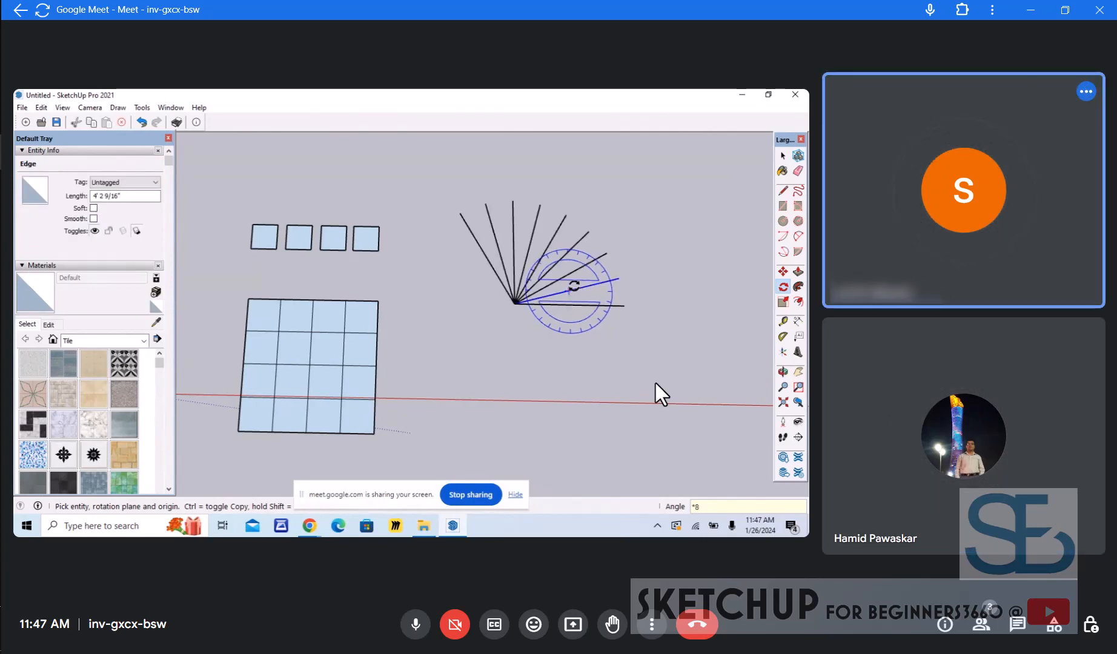
Try to draw a closed pie shape centred on the base line's outer end, starting at its first copy's outer end
left_click(798, 252)
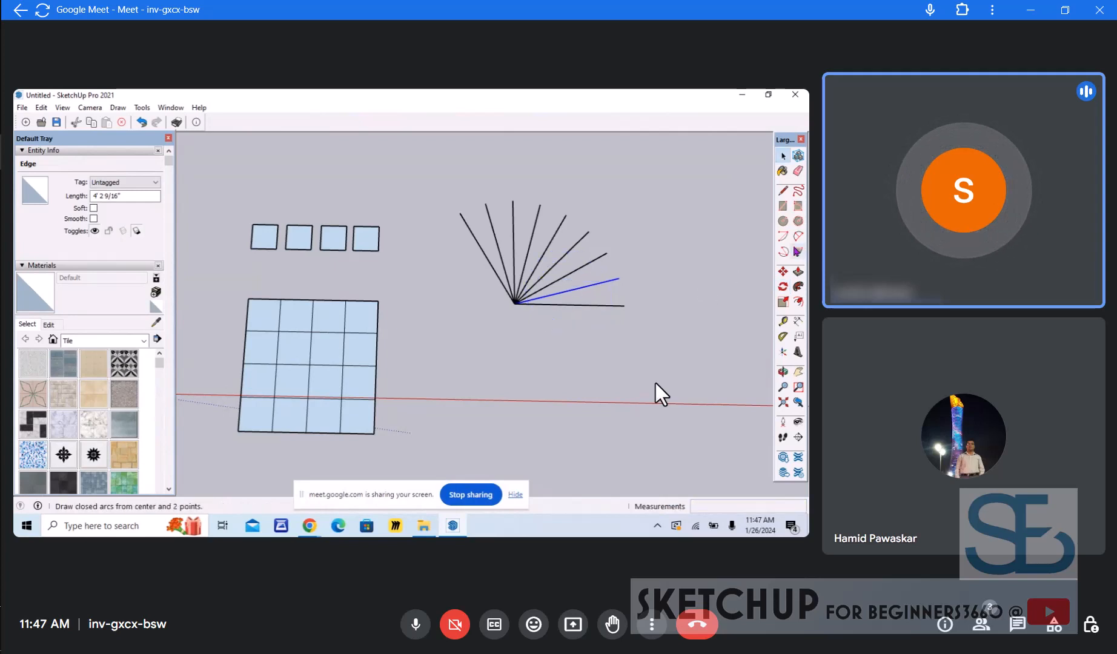
left_click(624, 306)
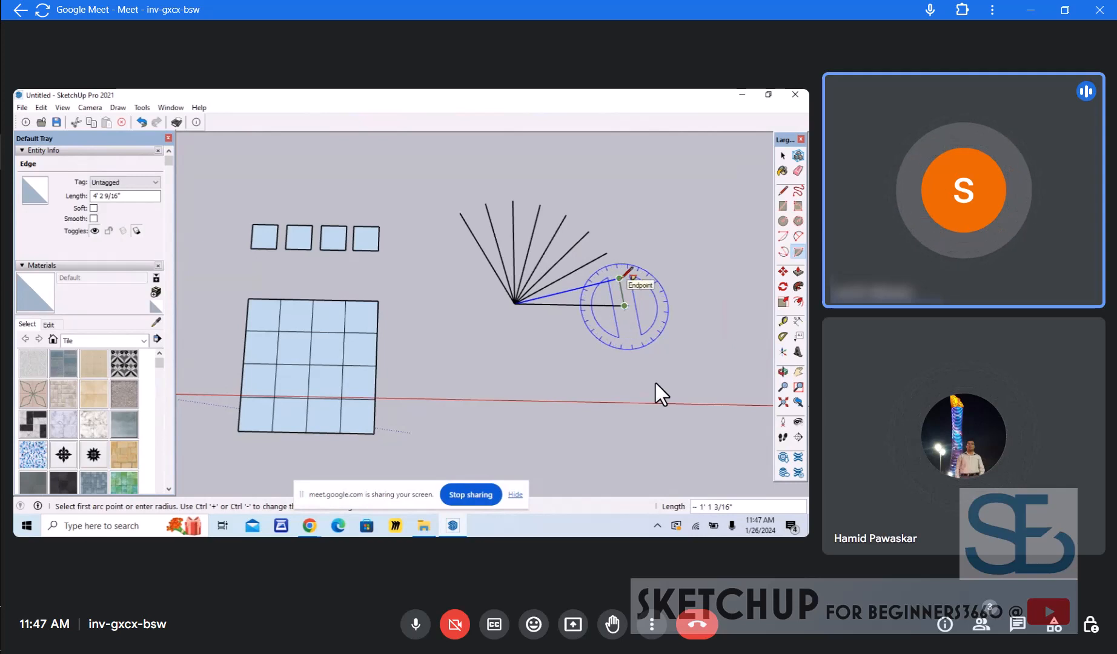
left_click(619, 278)
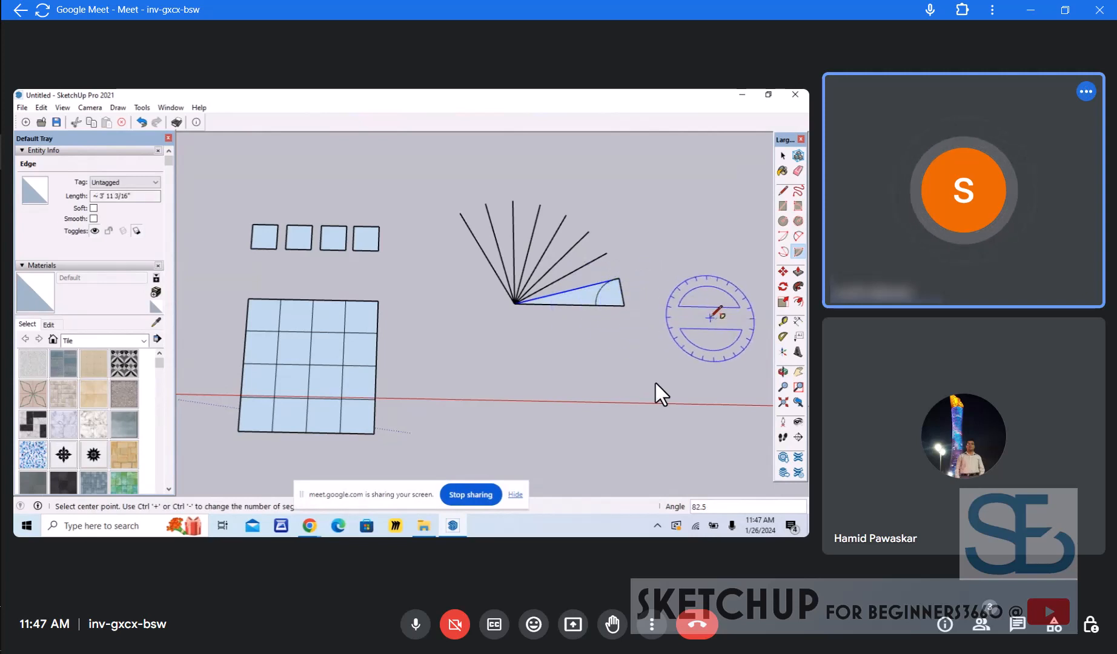
key("space")
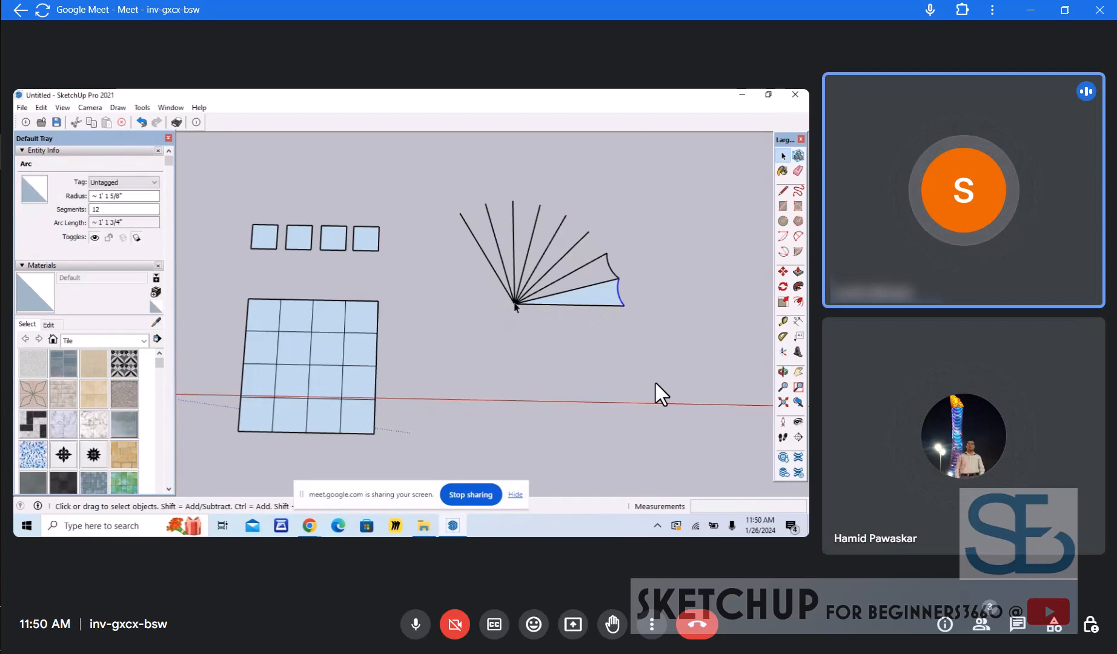
Try to rotate the arc at the outer ends of the first two lines about the fan's shared endpoint
left_click(519, 303)
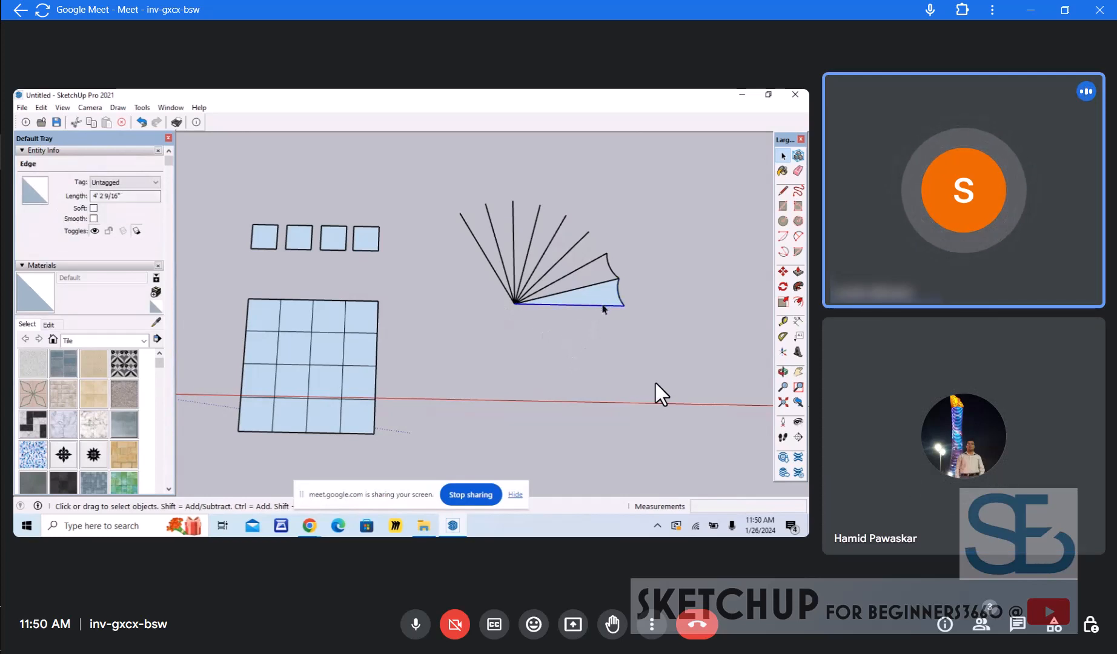
left_click(710, 345)
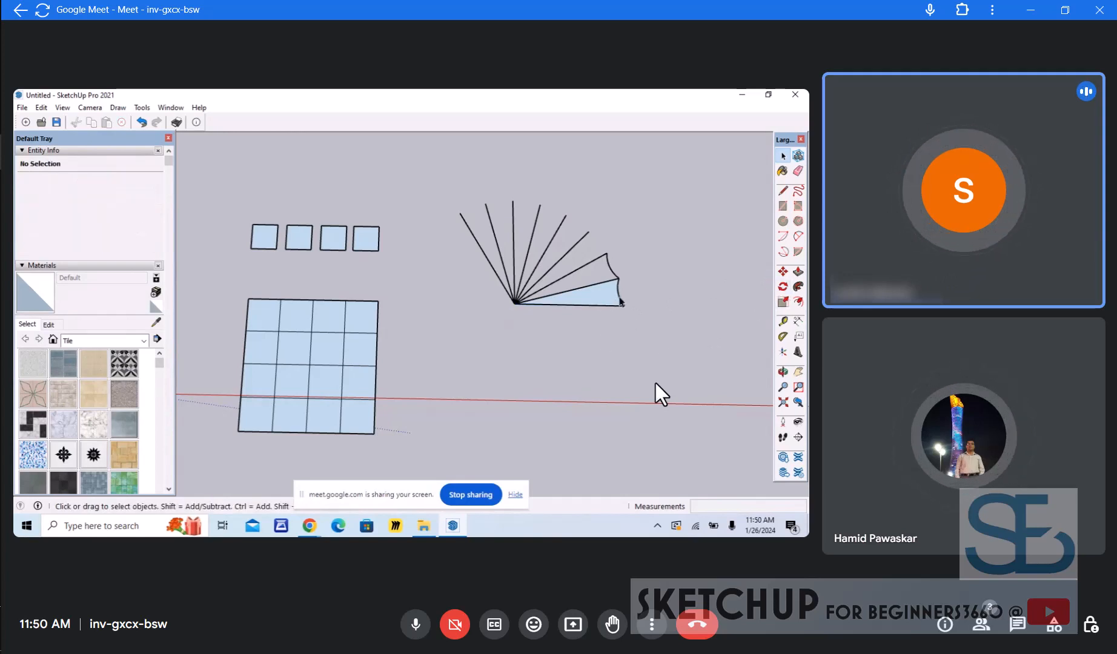
left_click(619, 298)
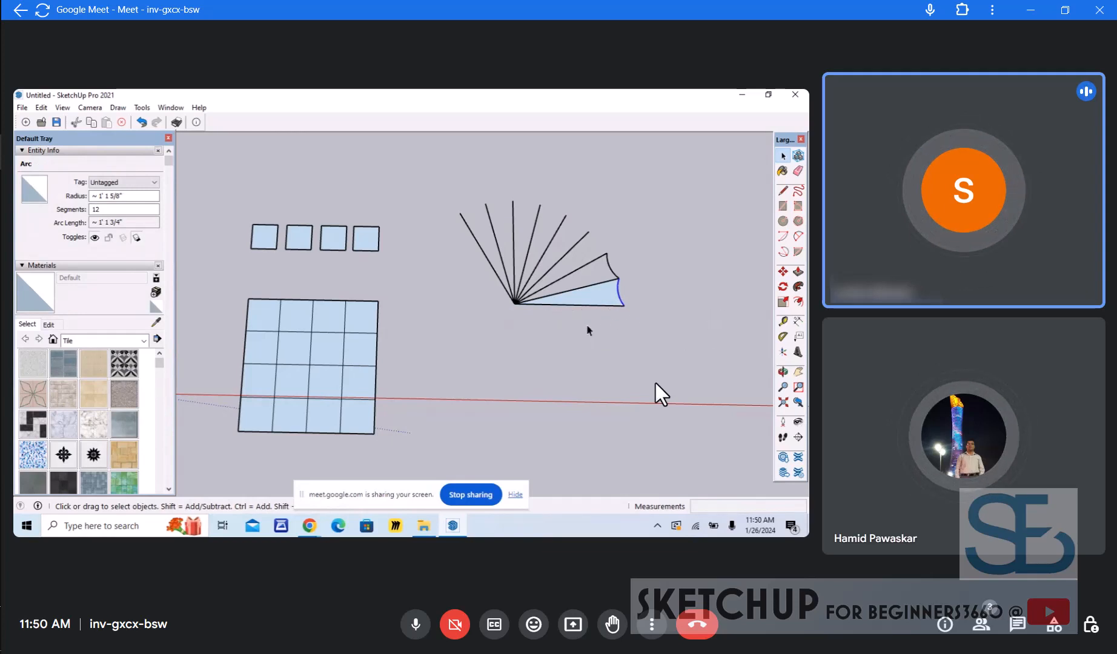
left_click(782, 286)
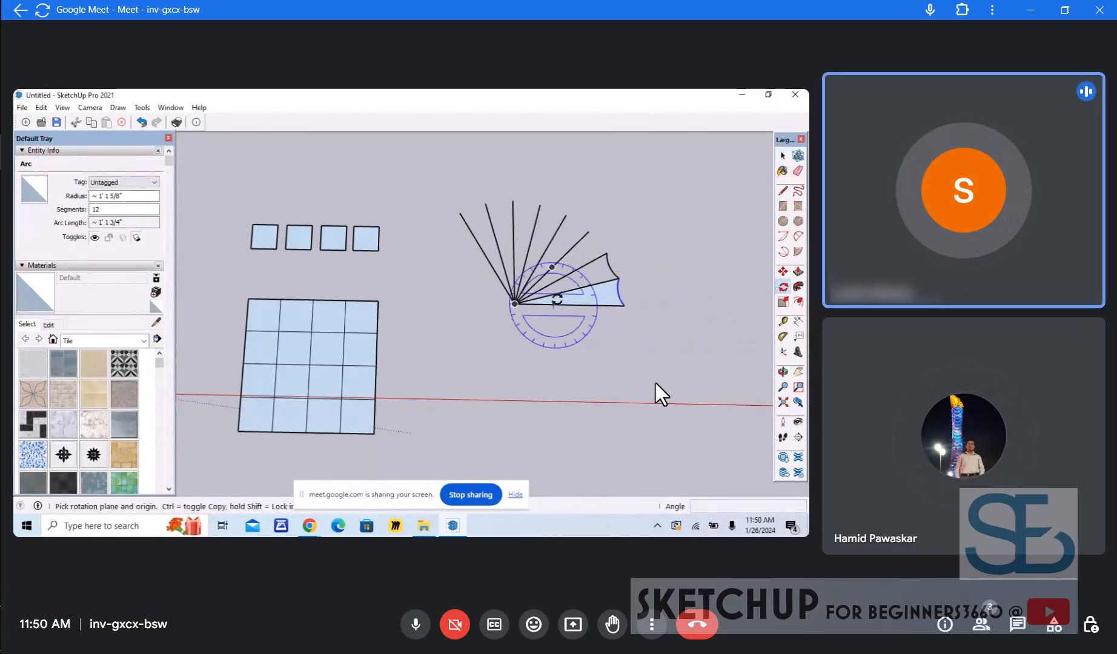
left_click(516, 303)
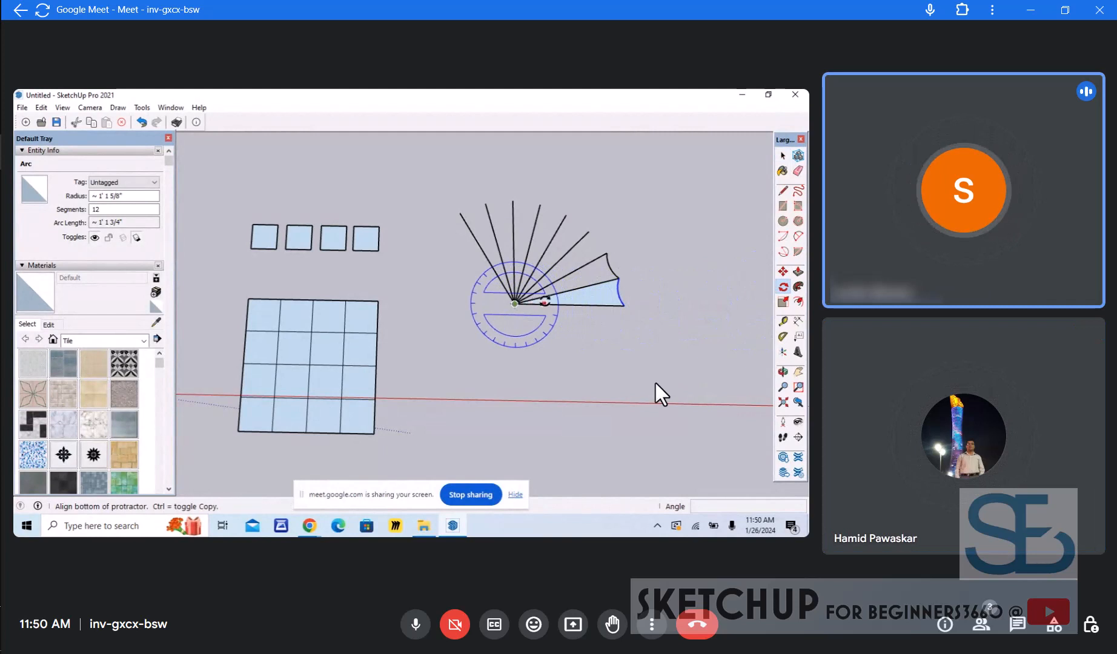
left_click(566, 302)
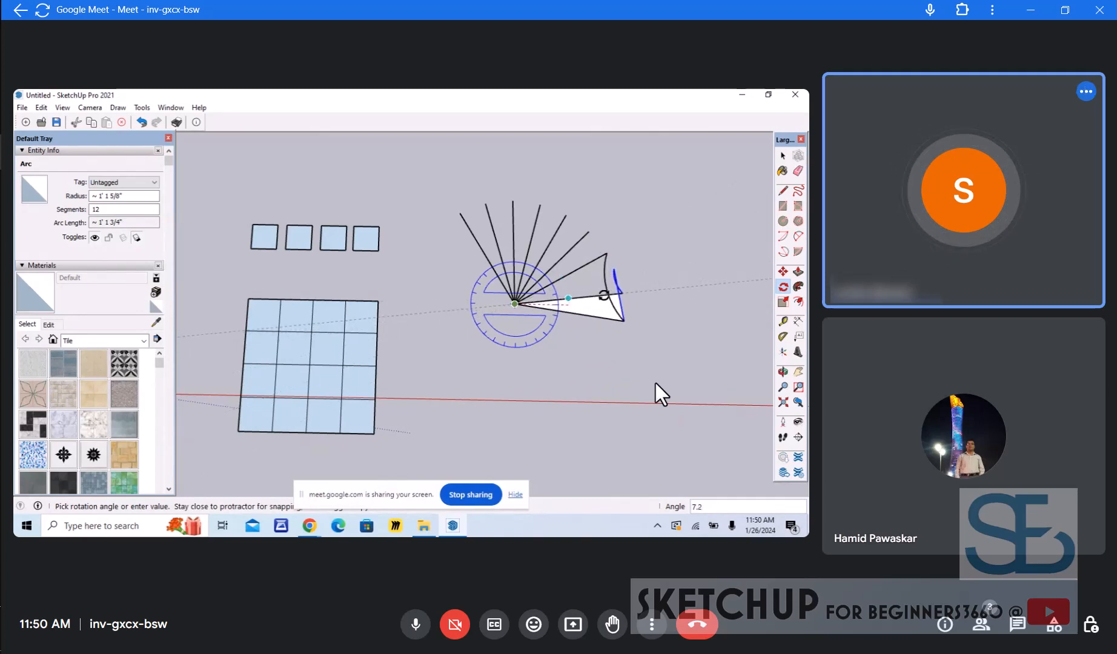
key("space")
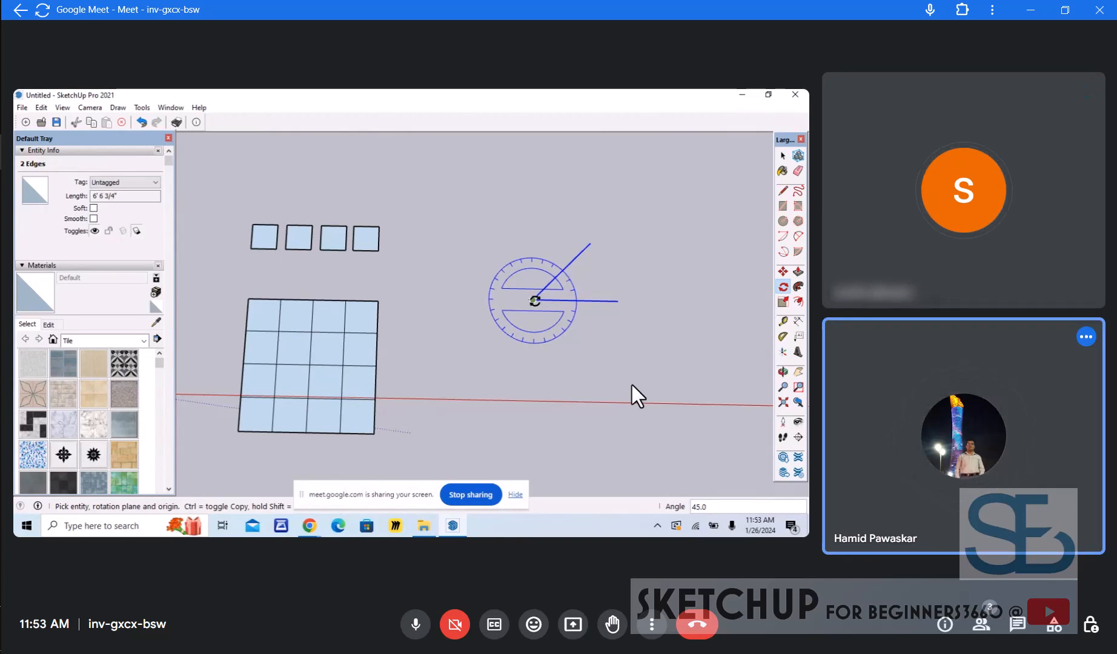
Array the 45° rotated line copy *5 around the shared endpoint
type("*5")
key("Return")
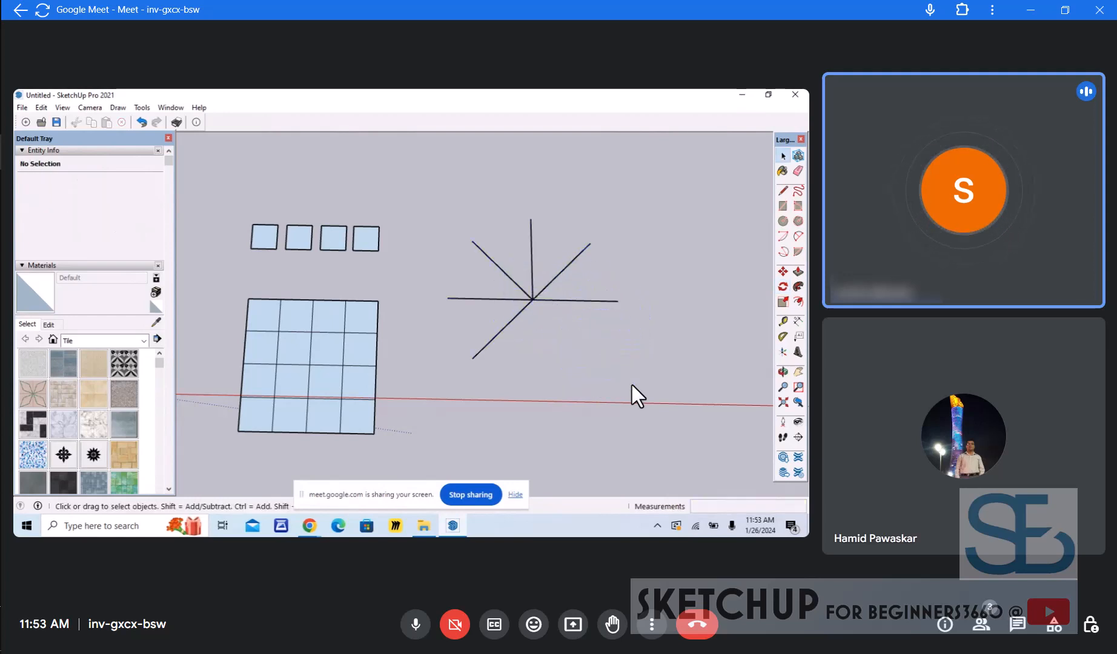
Draw an inward-curving two-point arc between the outer ends of the horizontal line and its first 45° copy
left_click(798, 237)
left_click(589, 244)
left_click(618, 301)
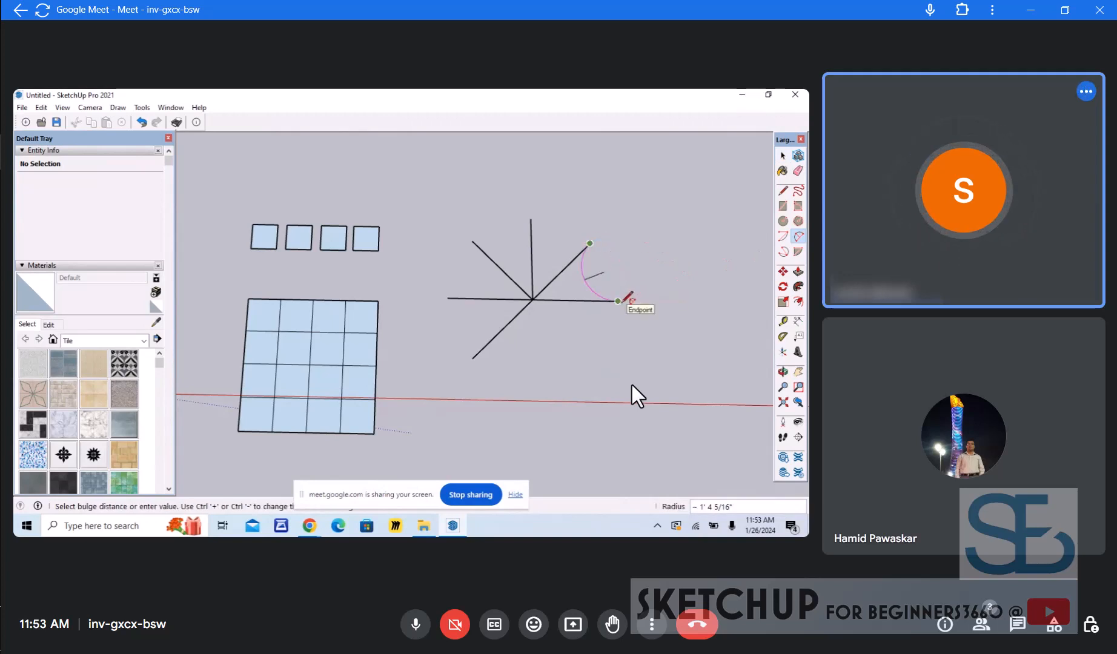
key("space")
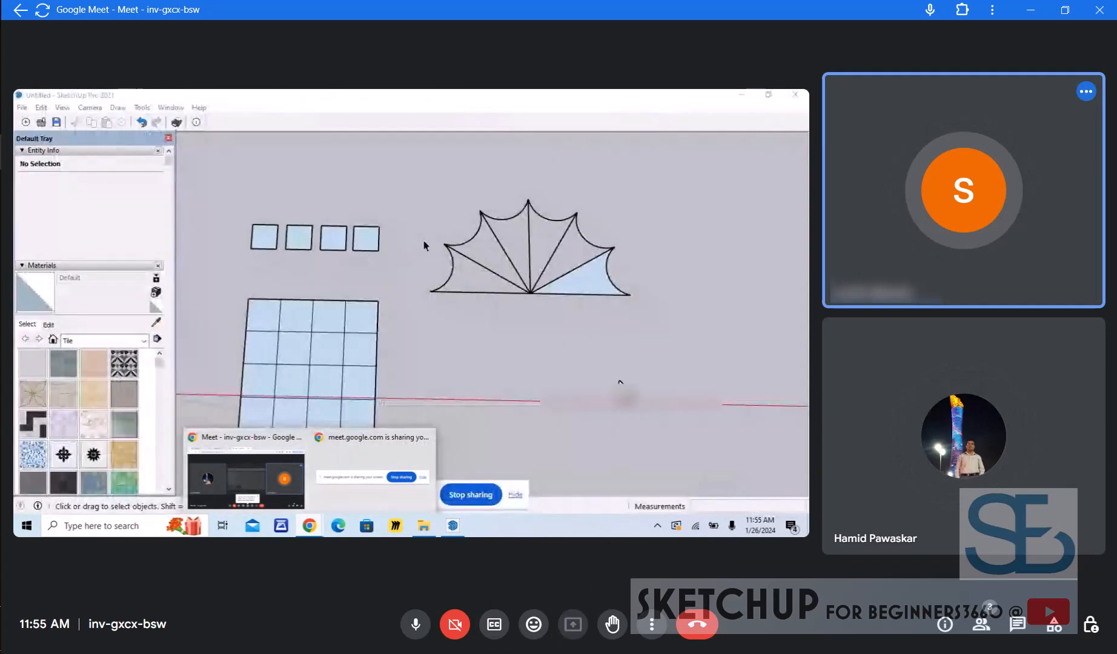
Present the entire screen in the Google Meet call and switch to the SketchUp window
left_click(571, 626)
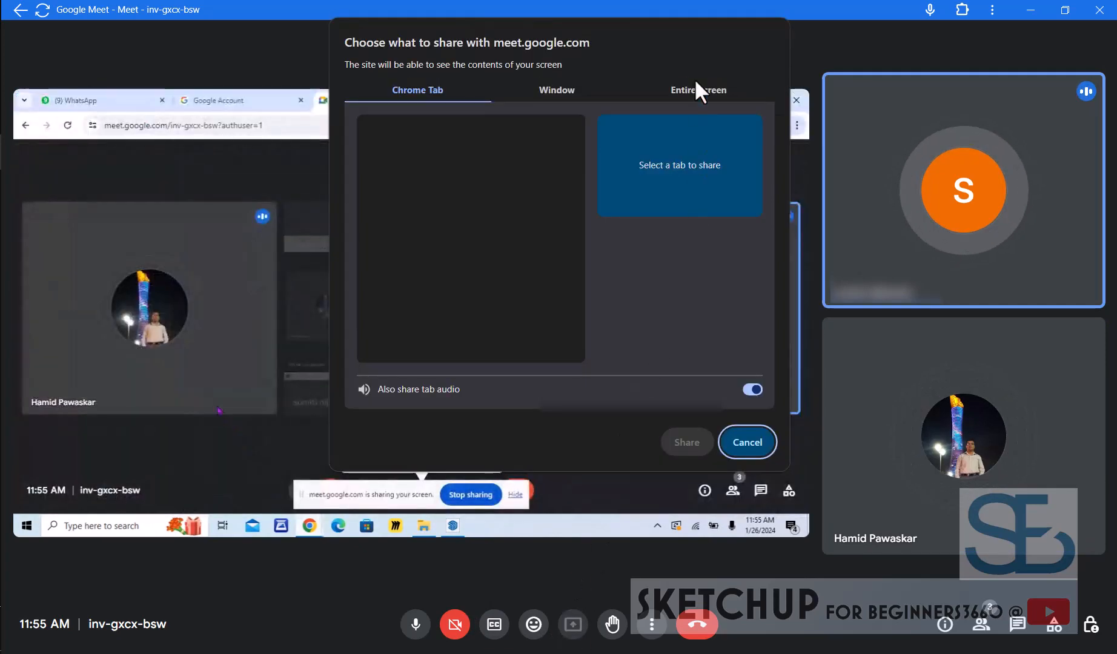
left_click(695, 86)
left_click(682, 443)
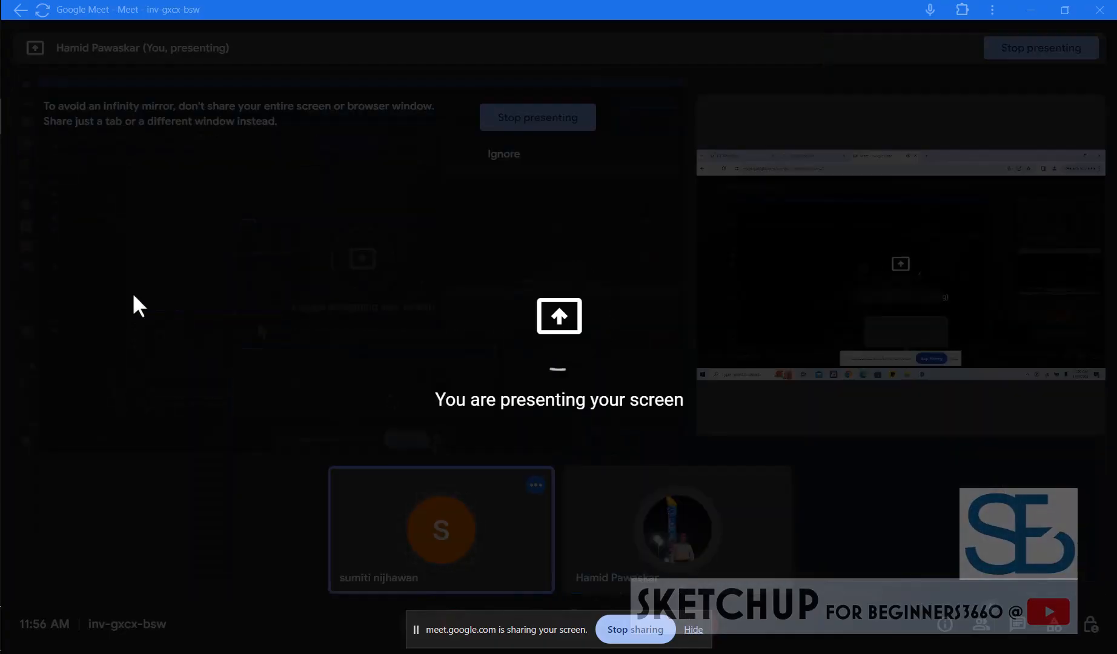
left_click(0, 270)
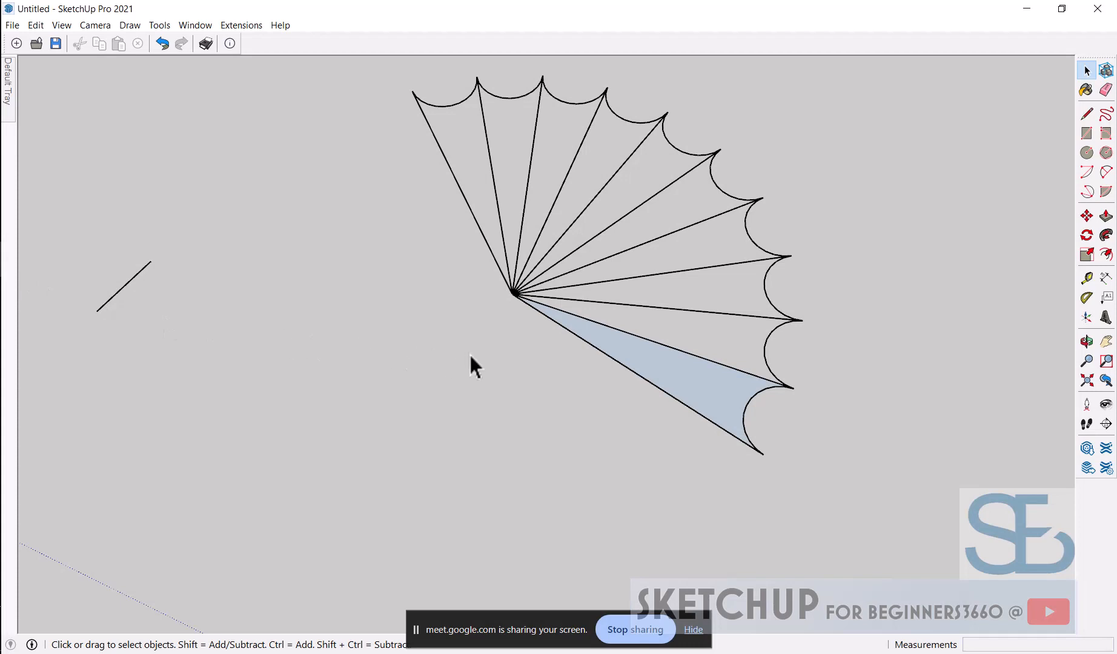
Delete the whole scalloped fan and the separate short line beside it
scroll(369, 321, "down", 5)
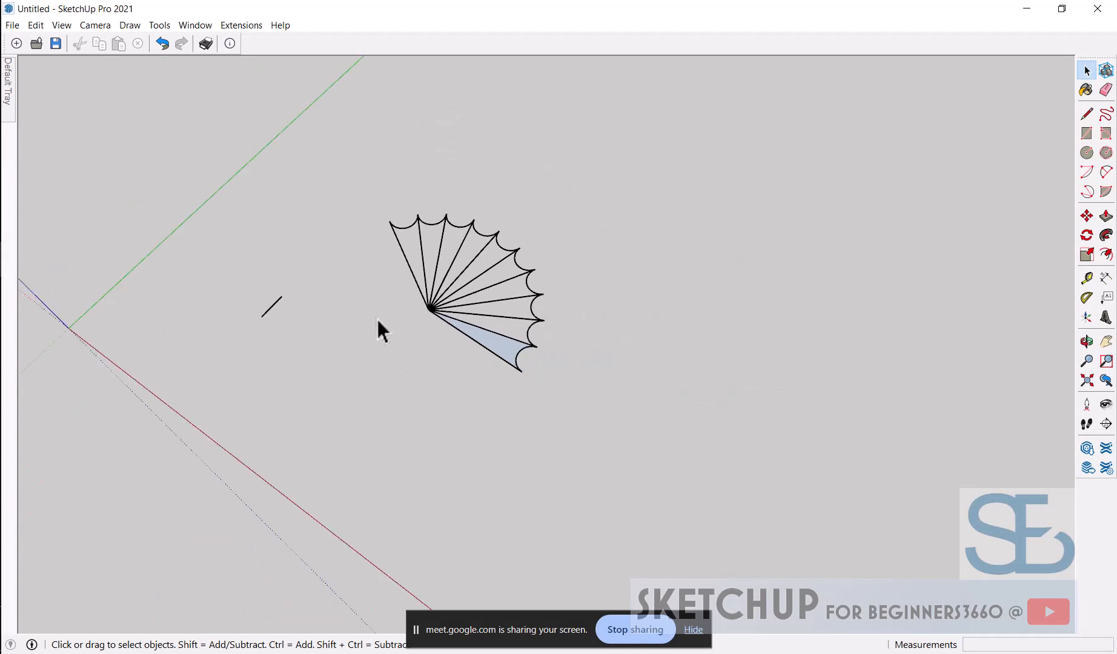
left_click_drag(592, 182, 202, 422)
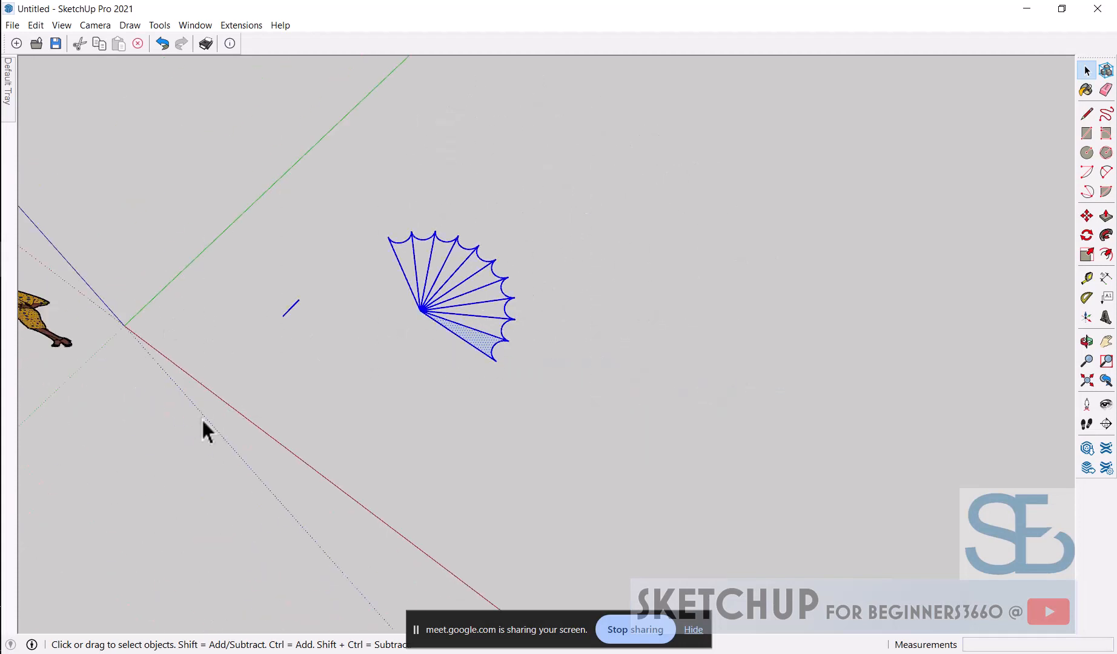
key("Delete")
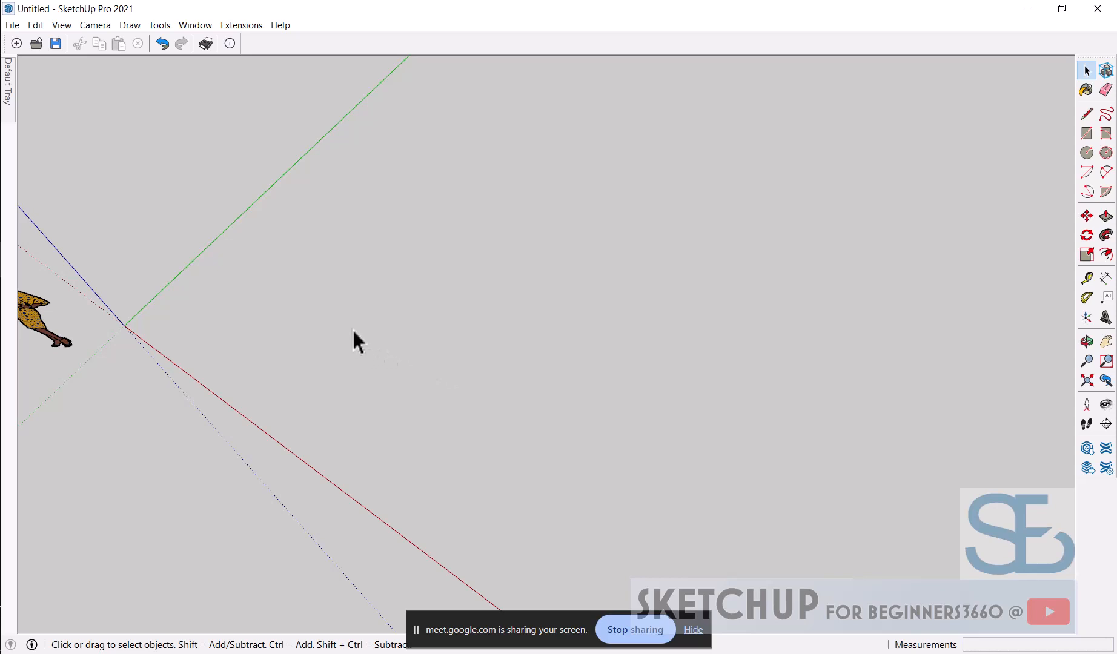
Draw a 10' by 12' rectangle on the ground between the red and green axes
key("r")
left_click(321, 337)
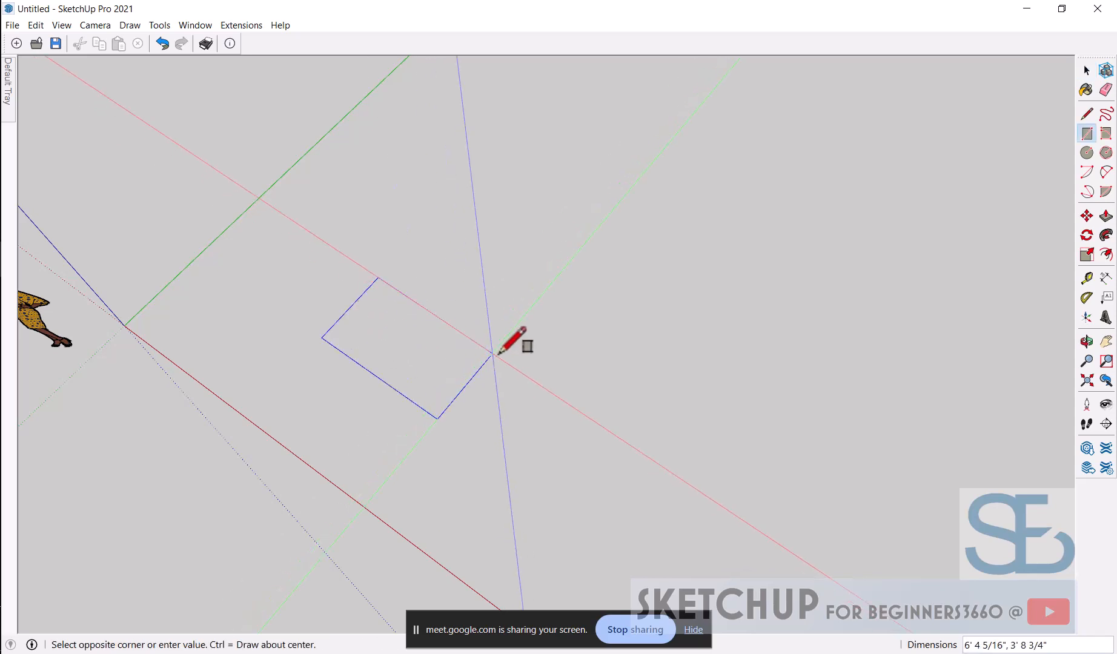
type("10")
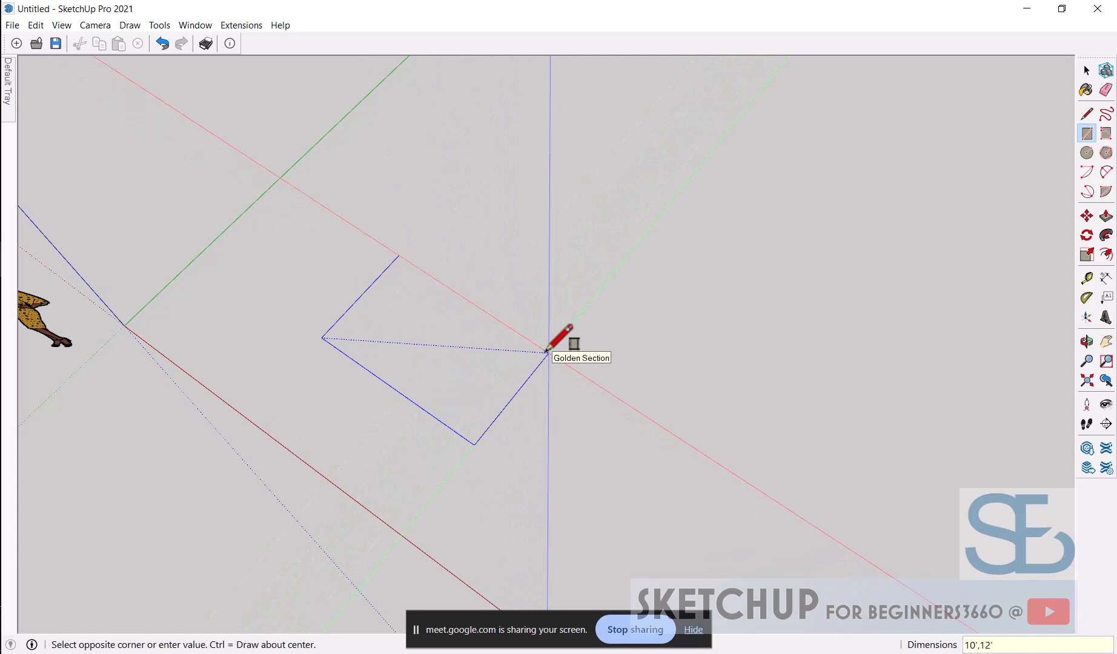
type("',12'")
key("Return")
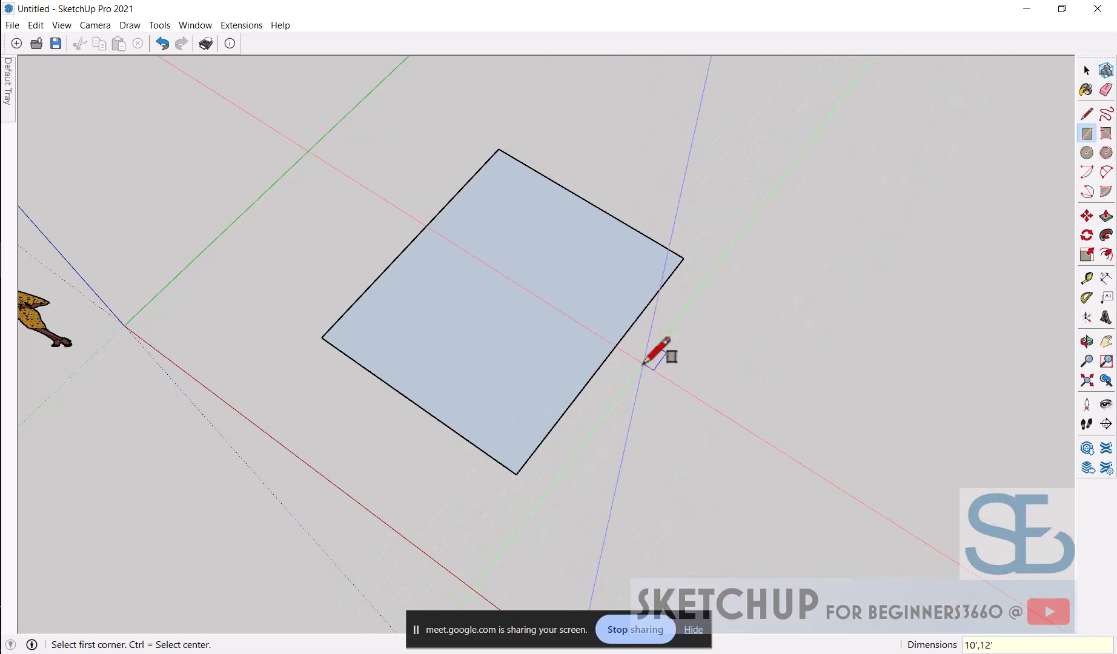
key("space")
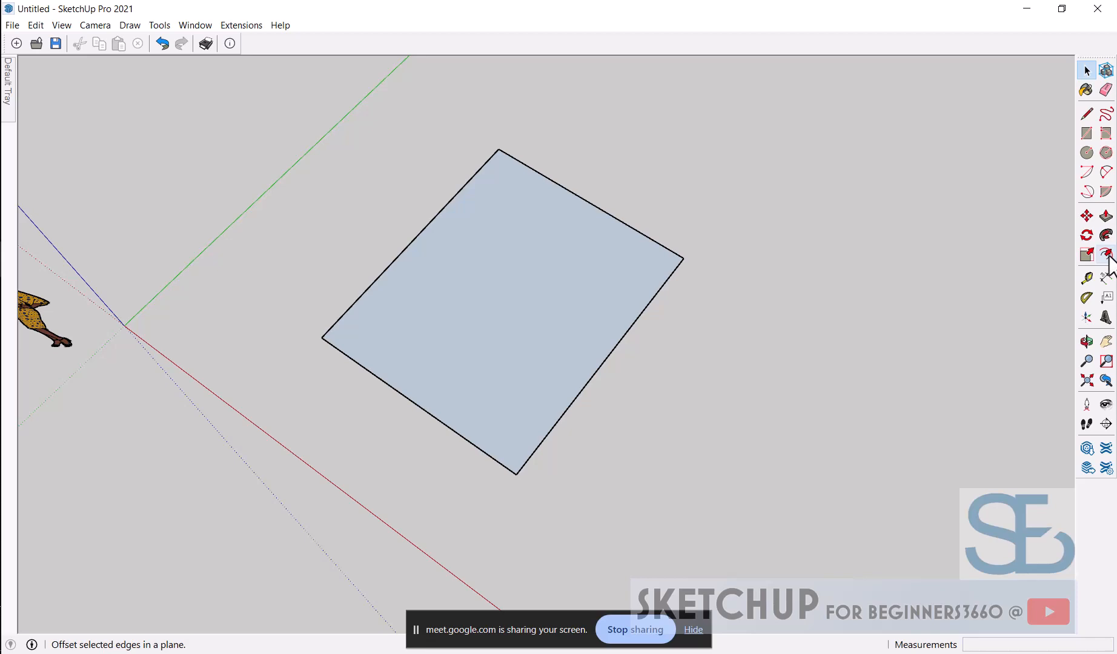
Offset the rectangle's outline outward by 6" to form a border around it
left_click(1107, 257)
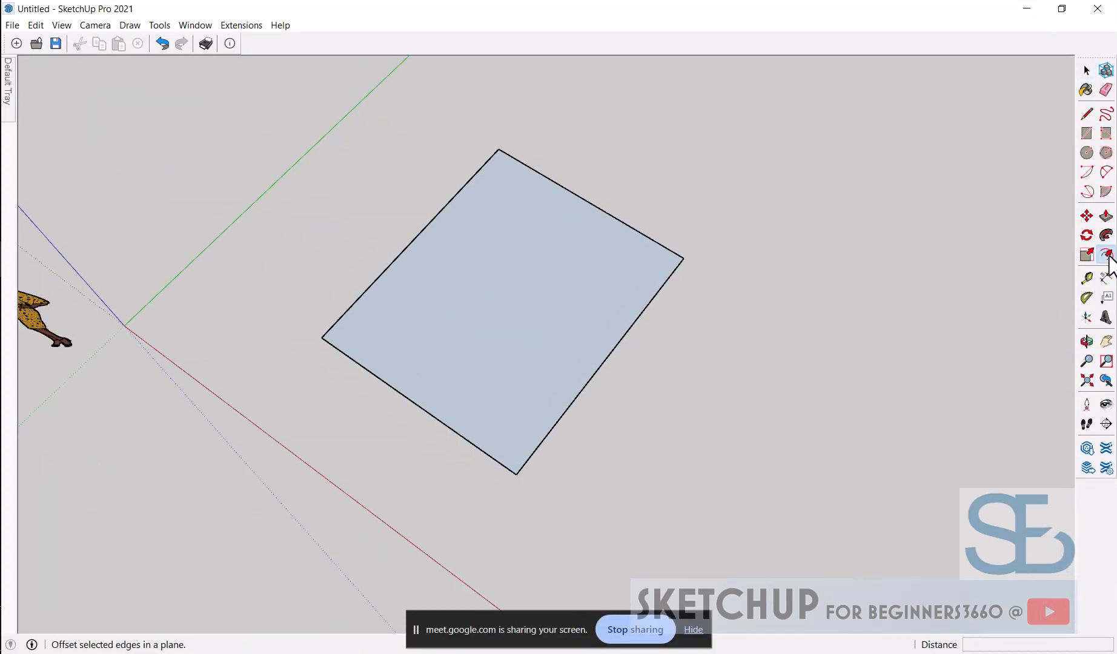
left_click(573, 296)
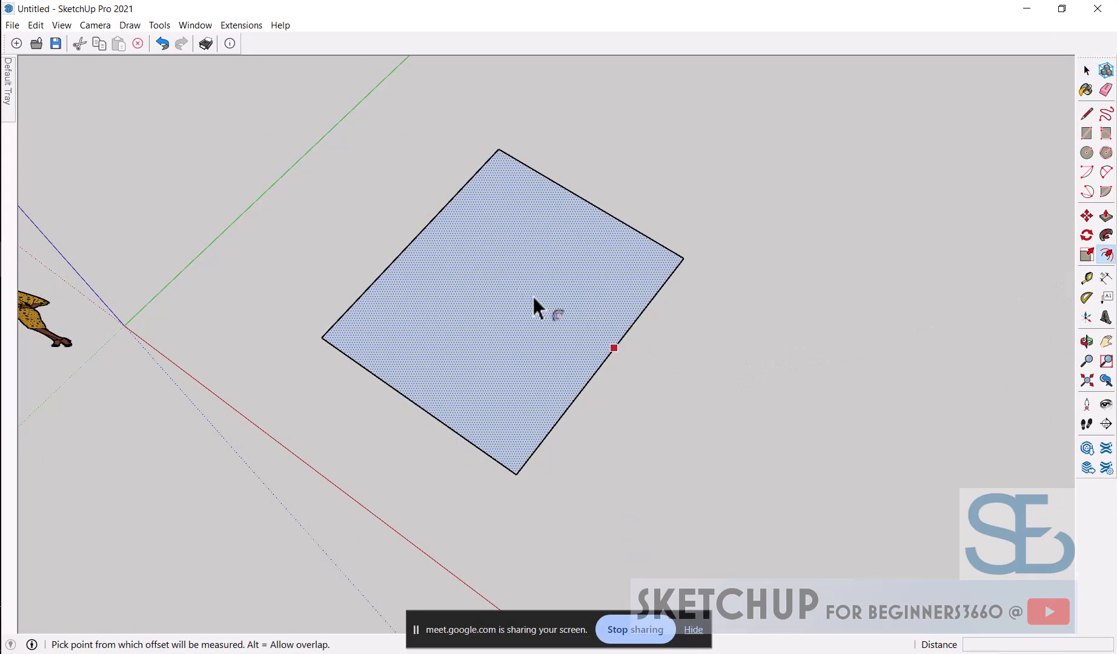
key("Escape")
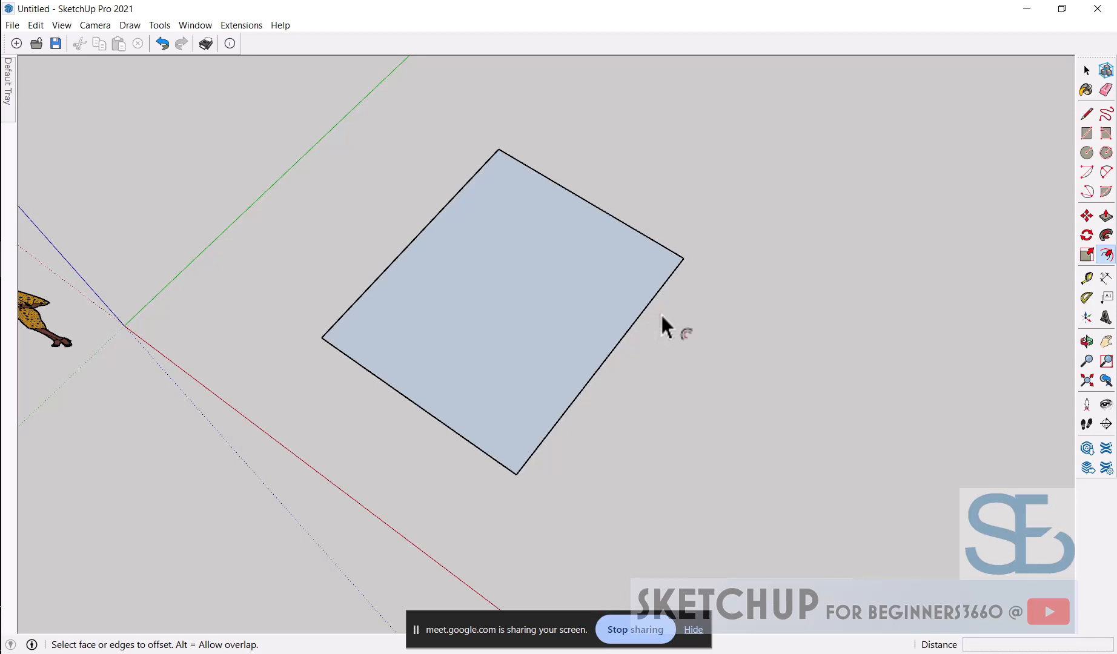
left_click(642, 299)
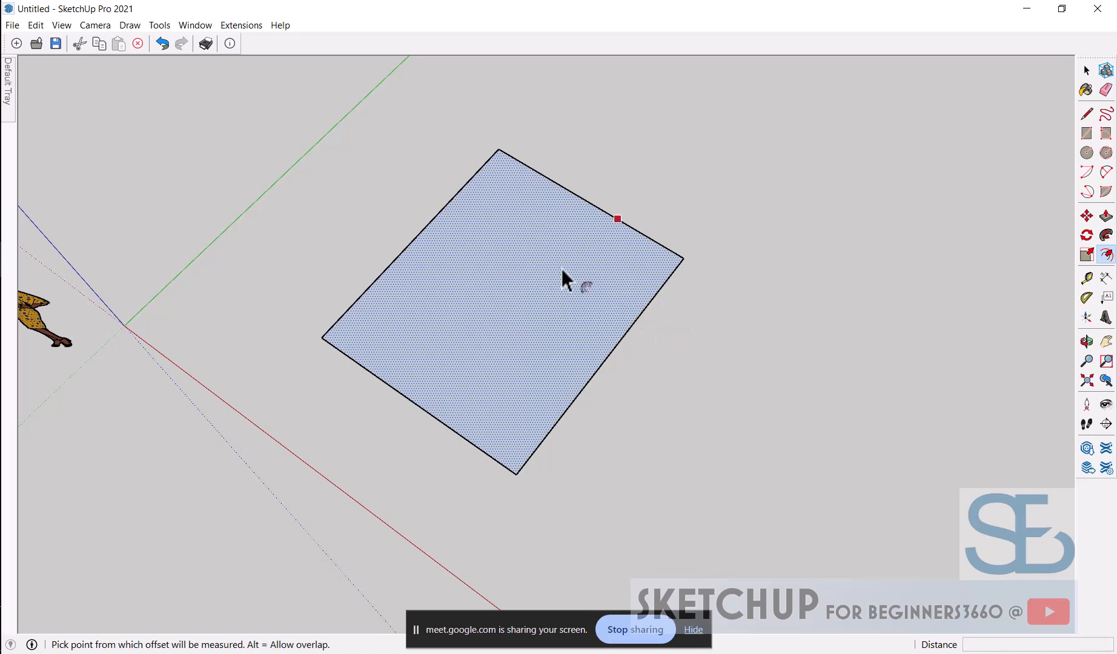
left_click(584, 293)
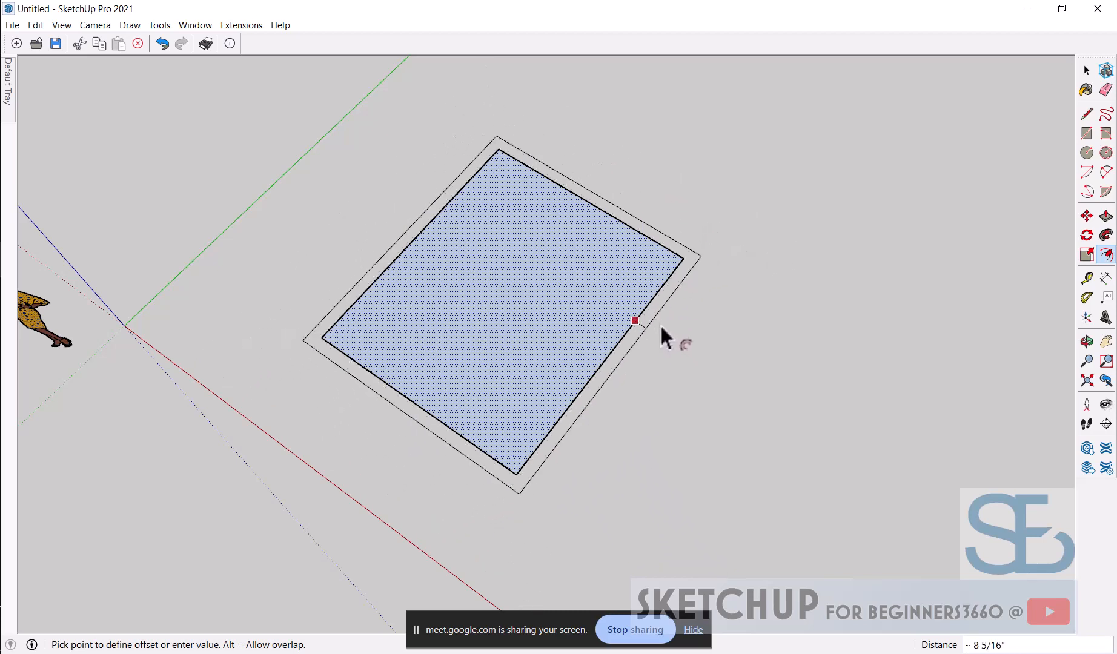
type("6")
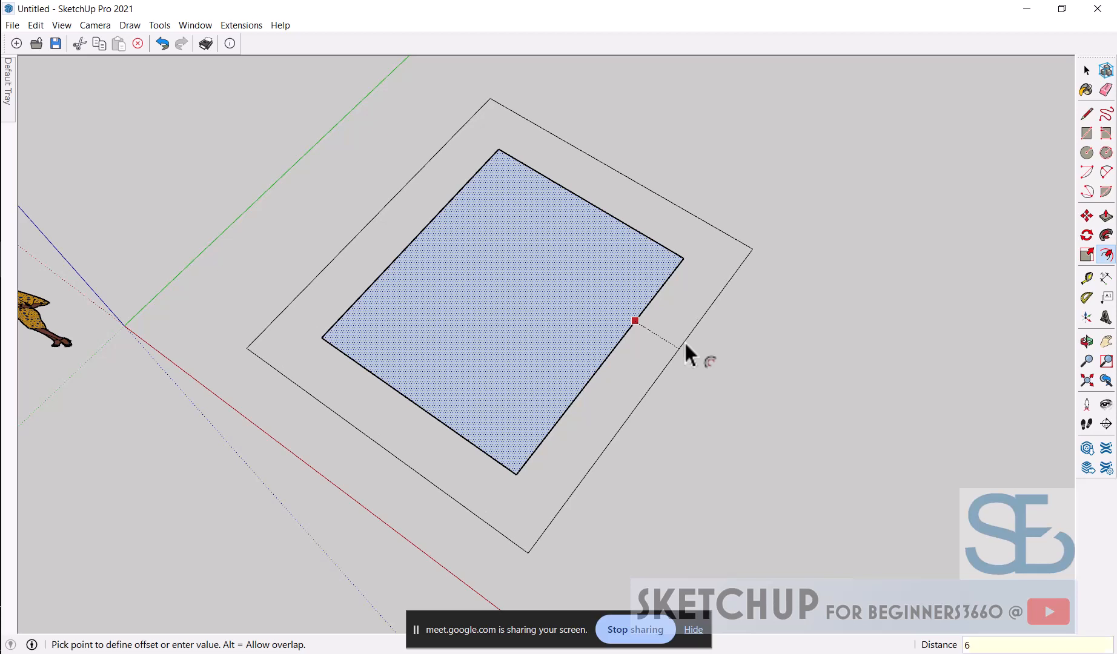
key("Return")
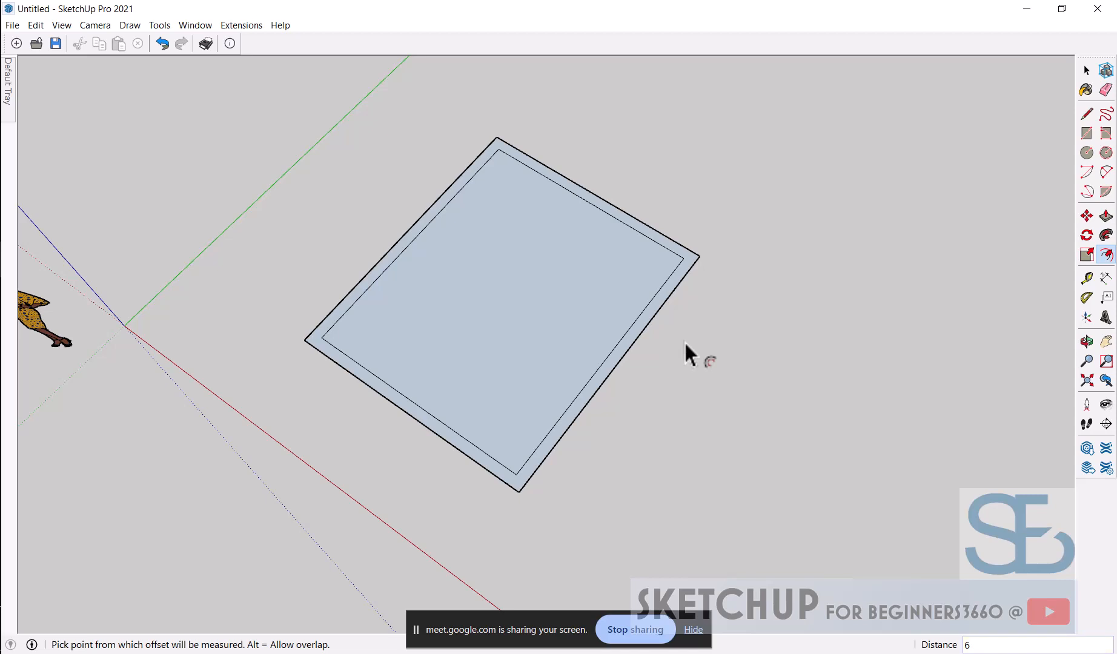
Draw a line along the red axis across the border, from an inner rectangle corner to the outer edge
key("space")
scroll(598, 469, "up", 5)
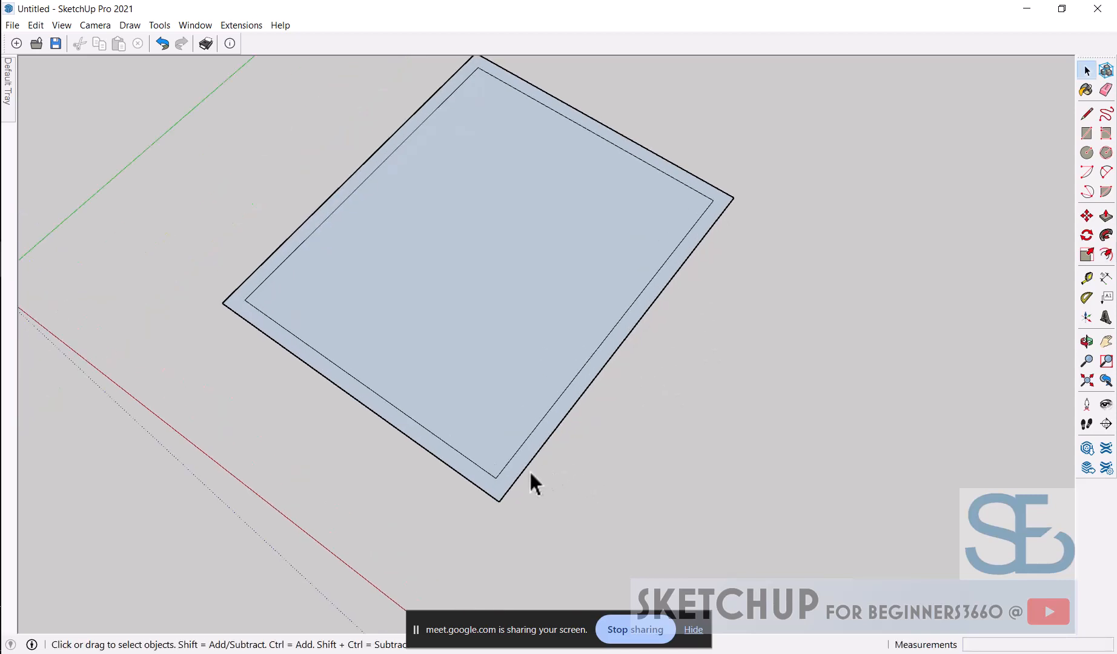
scroll(534, 507, "up", 2)
key("l")
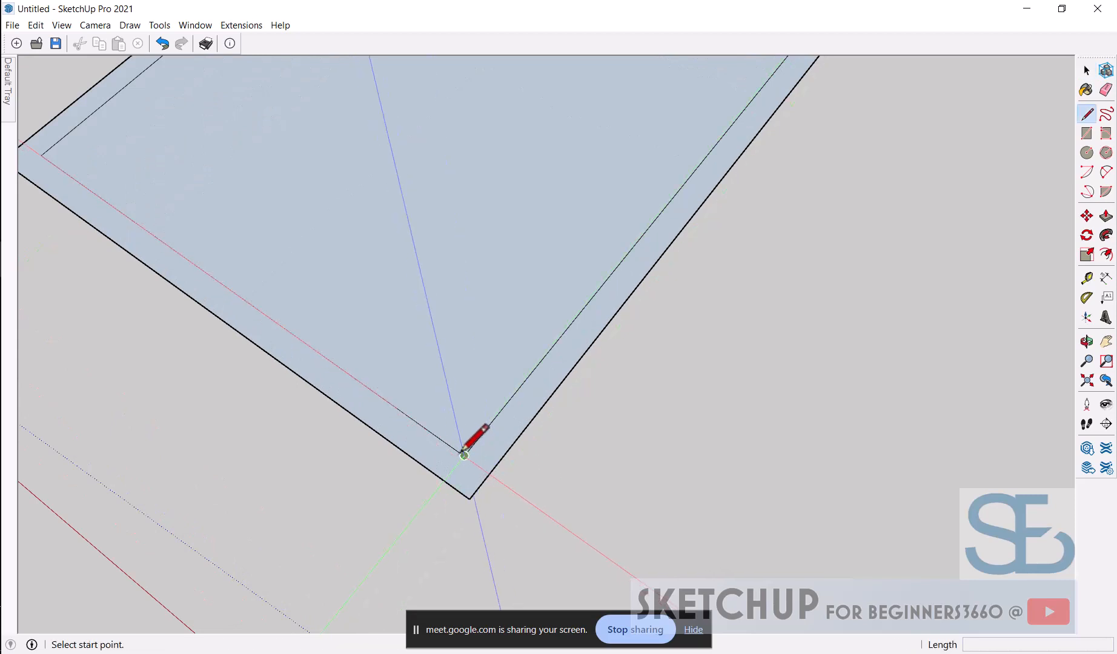
left_click(463, 456)
left_click(490, 473)
key("space")
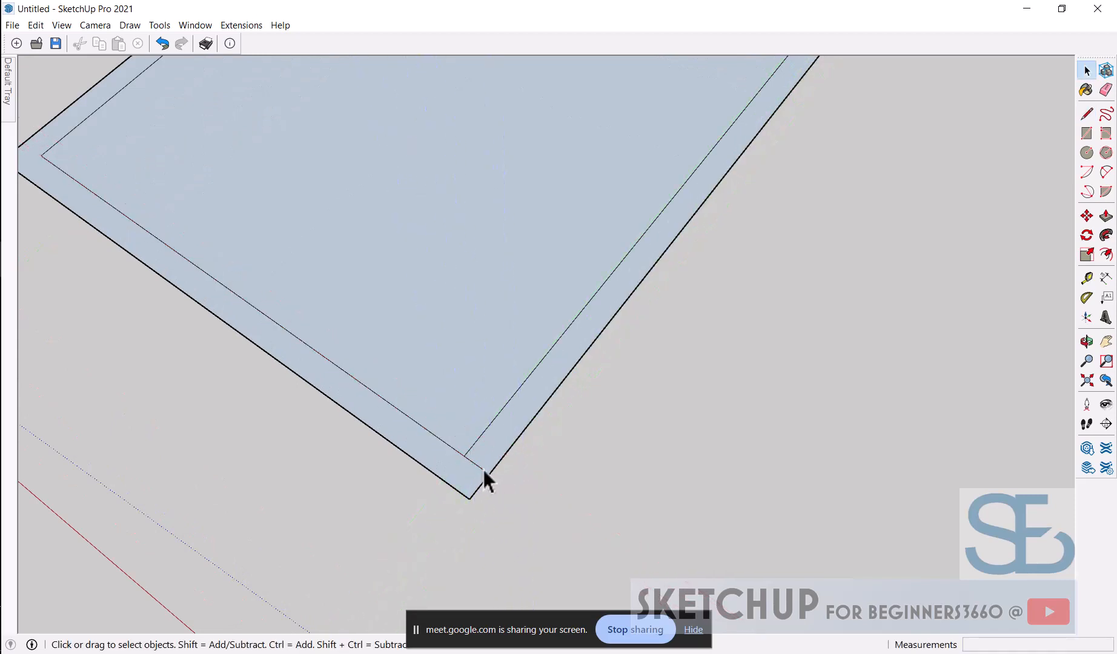
Copy the short cross line 36" along the wall in the green axis direction
left_click(477, 466)
key("m")
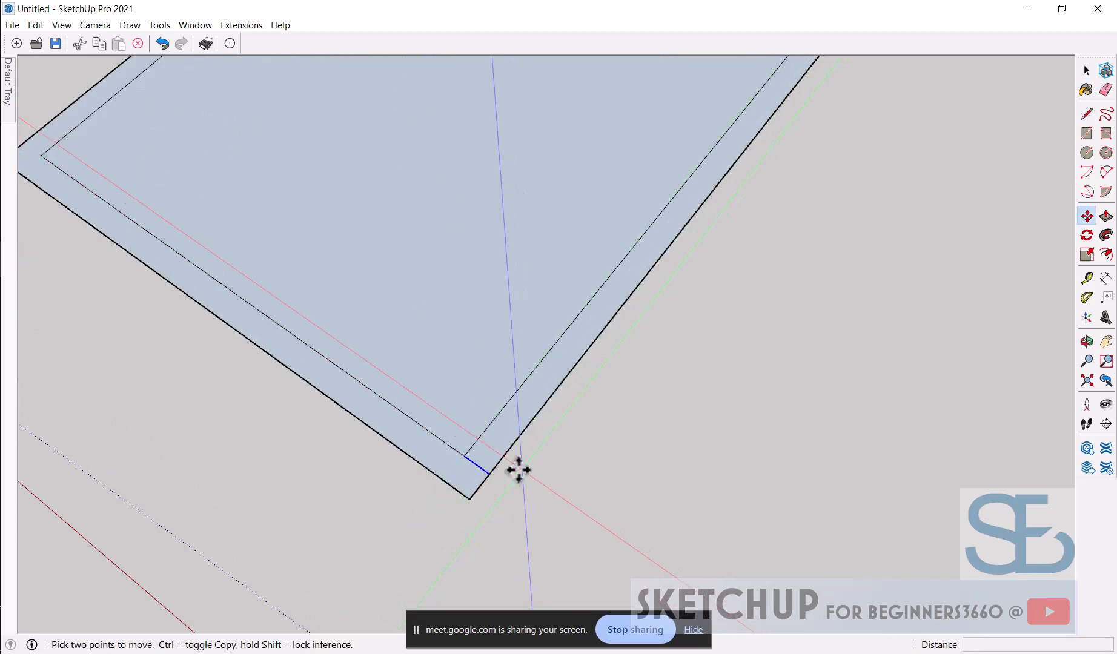
key("ctrl")
left_click(463, 456)
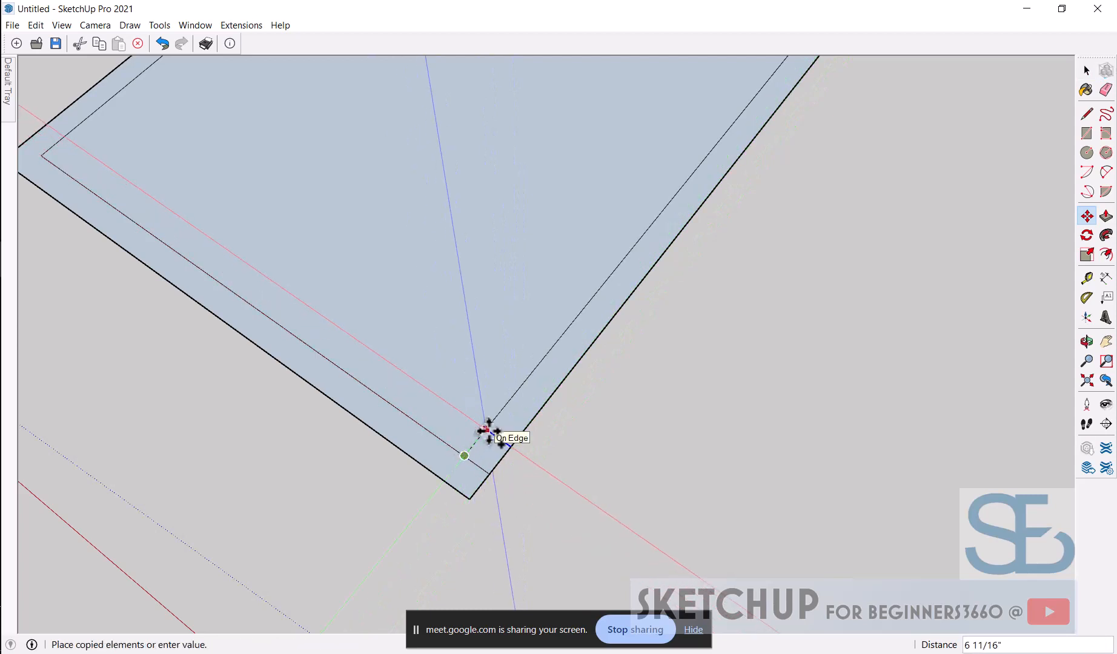
type("36")
key("Return")
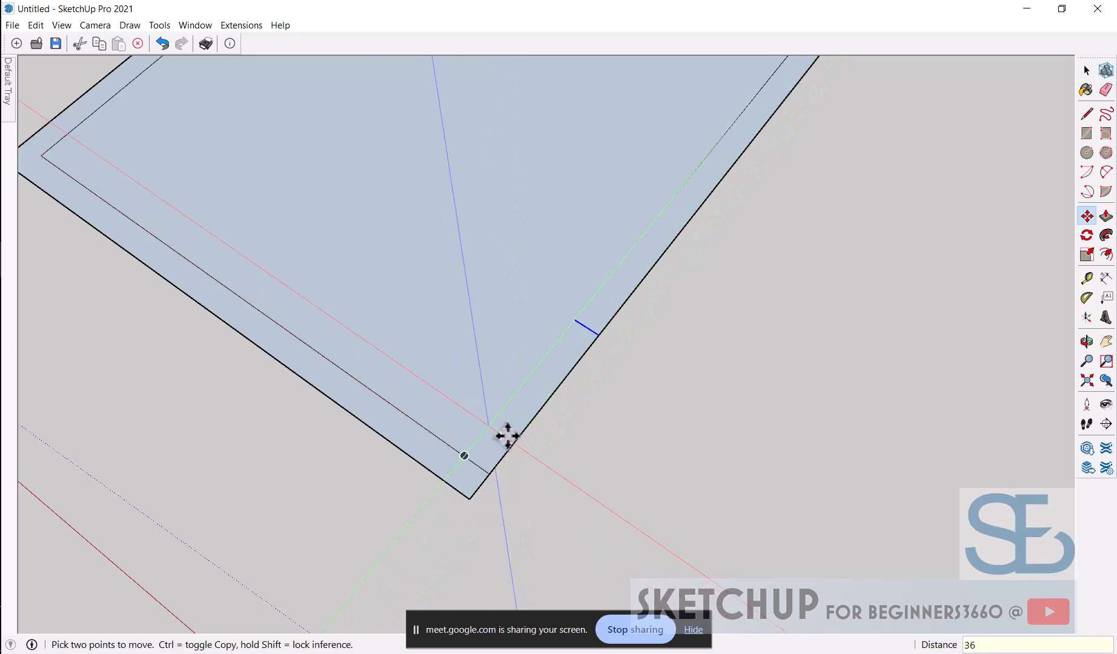
Erase the wall edges between the two cross lines to cut a door opening
key("e")
left_click_drag(525, 398, 554, 406)
scroll(554, 407, "down", 5)
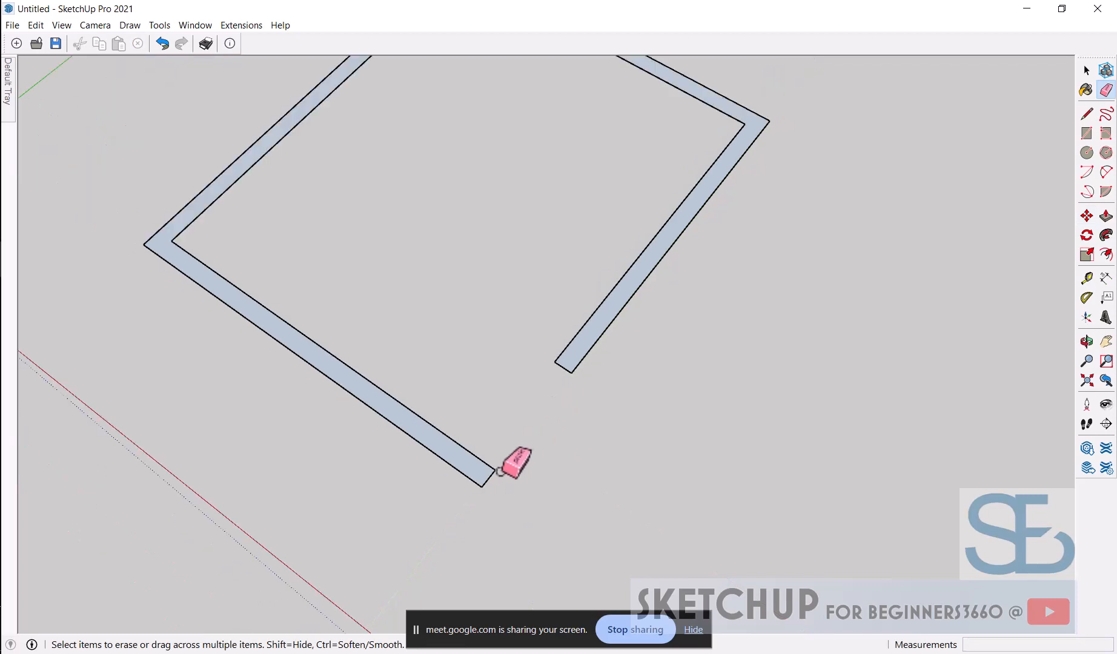
middle_click_drag(519, 456, 617, 331)
scroll(654, 212, "up", 3)
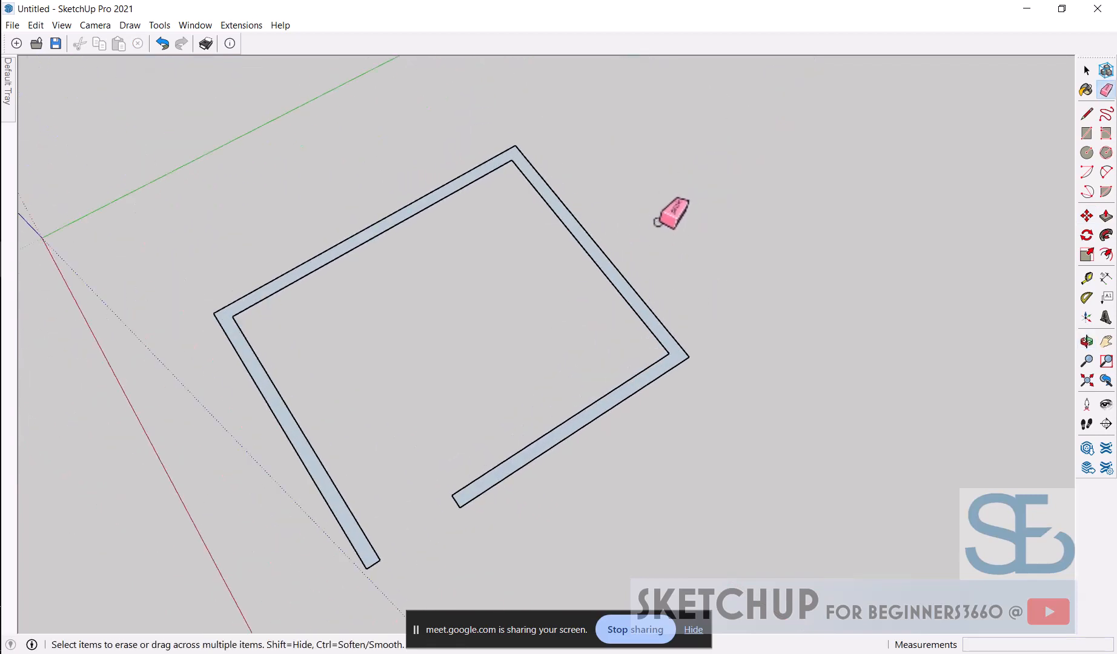
key("space")
scroll(630, 242, "down", 2)
scroll(598, 174, "up", 2)
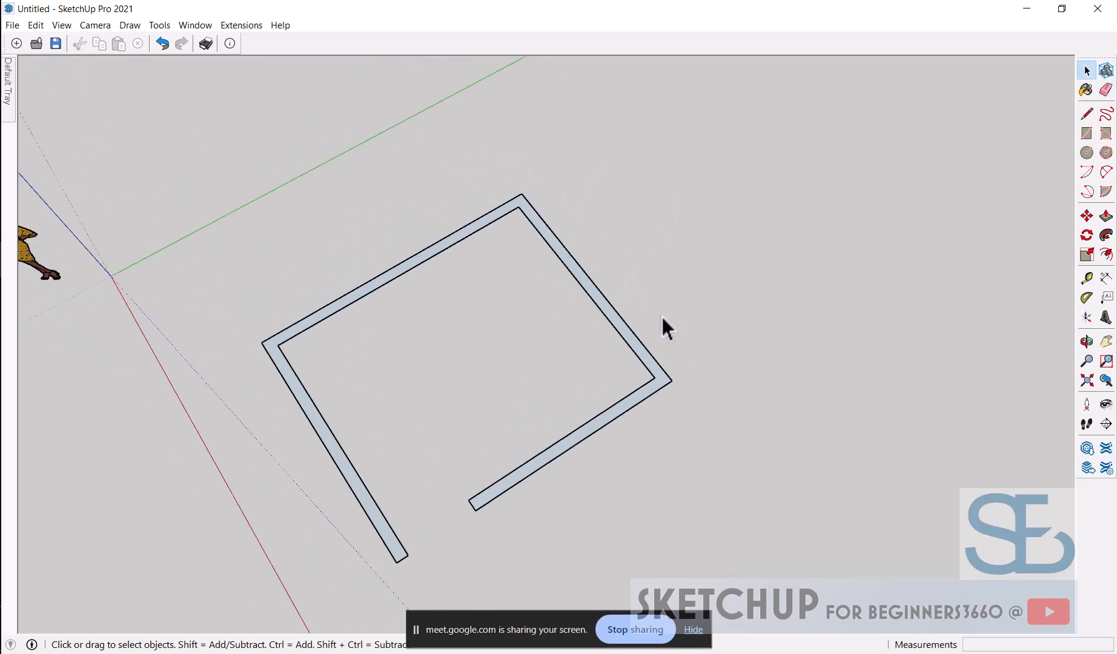
Draw a separate 6' by 4' rectangle on the ground beside the room outline
key("r")
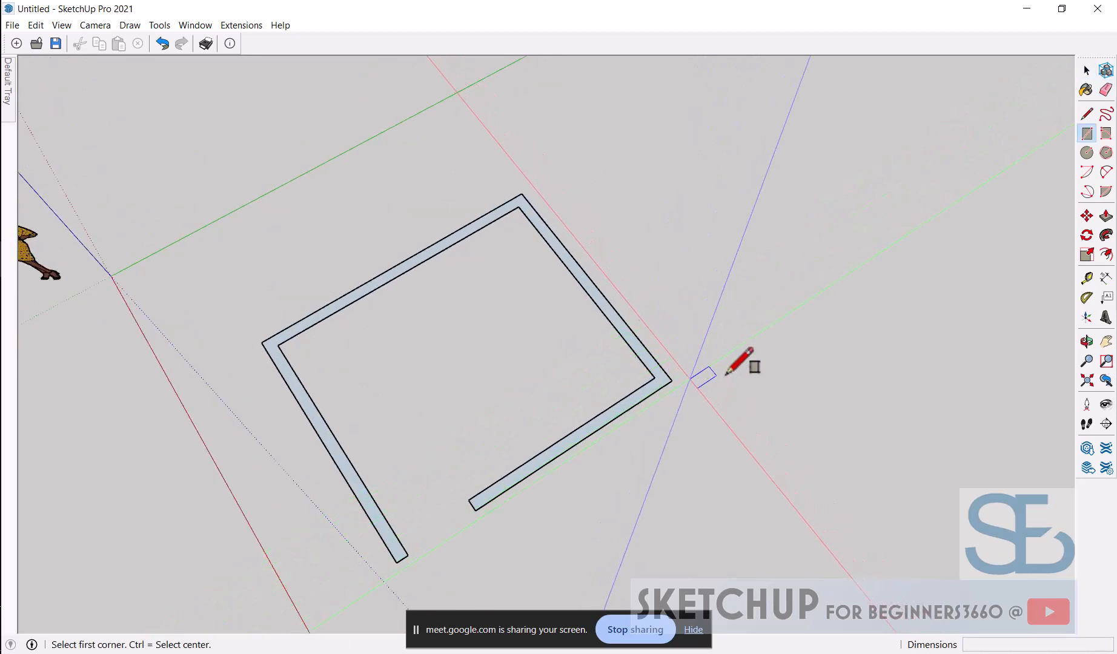
scroll(694, 321, "down", 2)
scroll(478, 280, "down", 3)
scroll(672, 306, "up", 2)
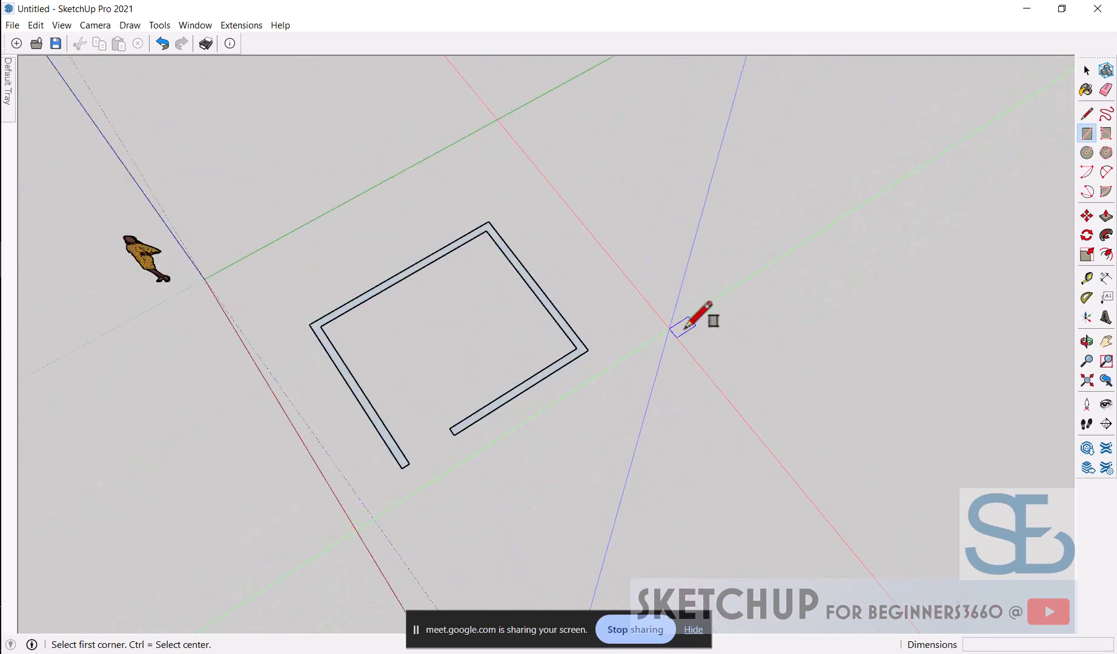
left_click(720, 338)
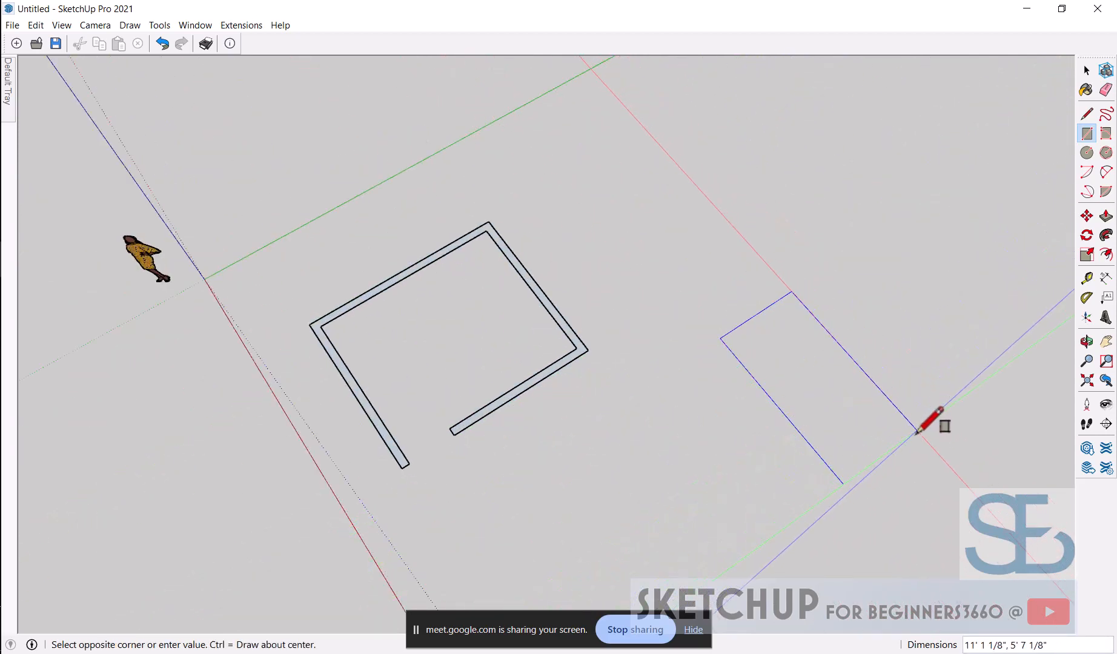
type("6")
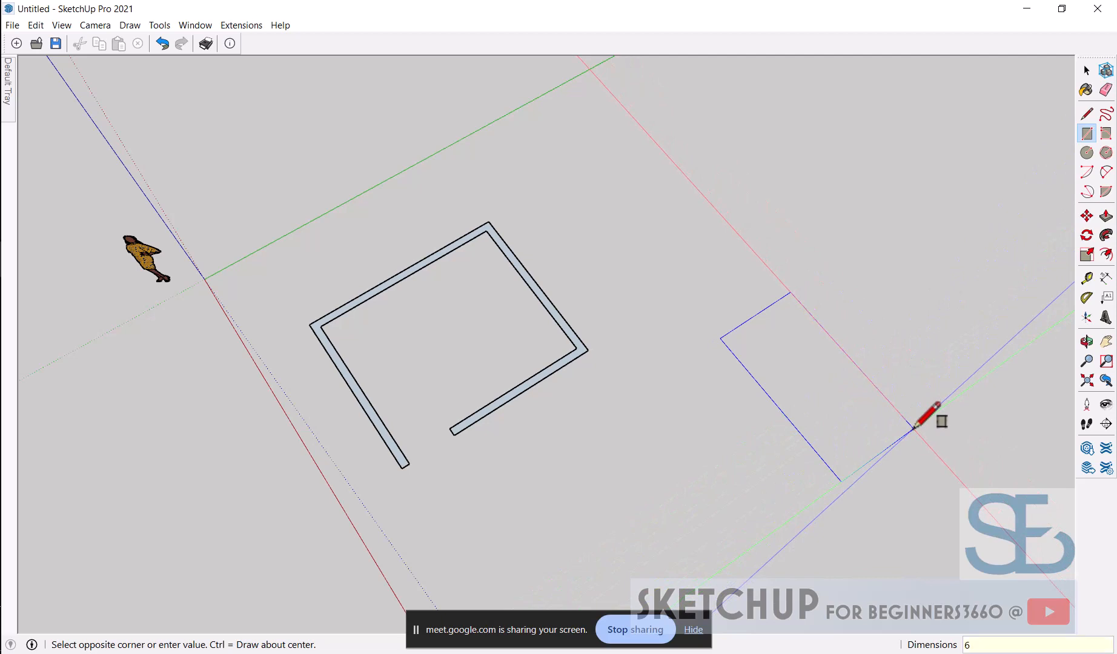
type("',4'")
key("Return")
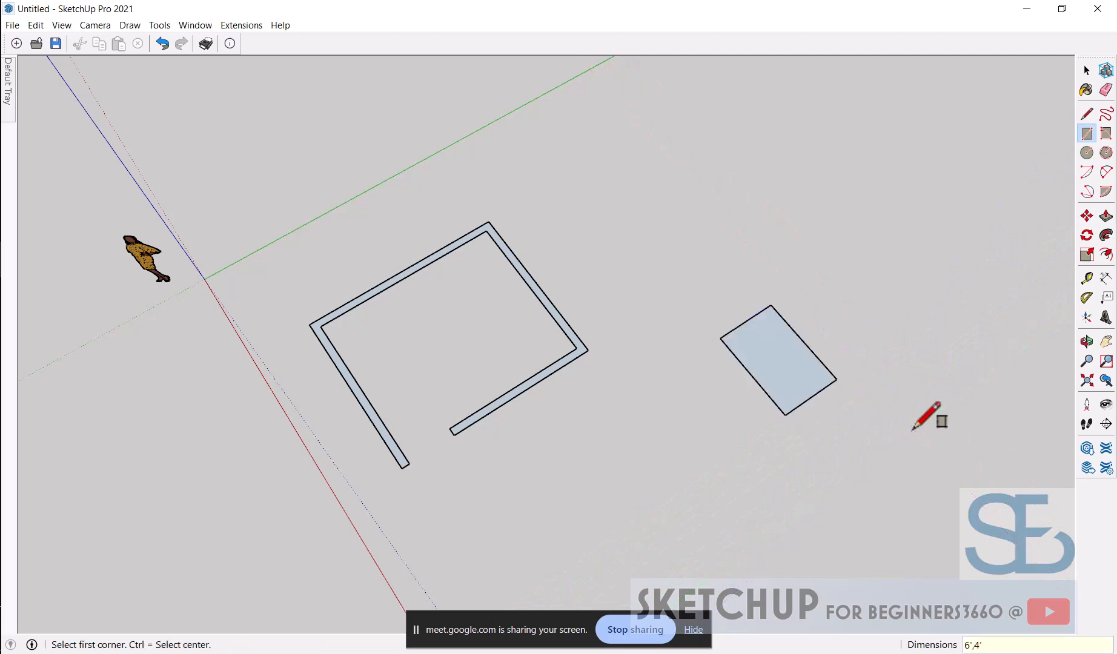
key("space")
Offset the 6' by 4' rectangle's outline outward by 6"
scroll(792, 367, "up", 3)
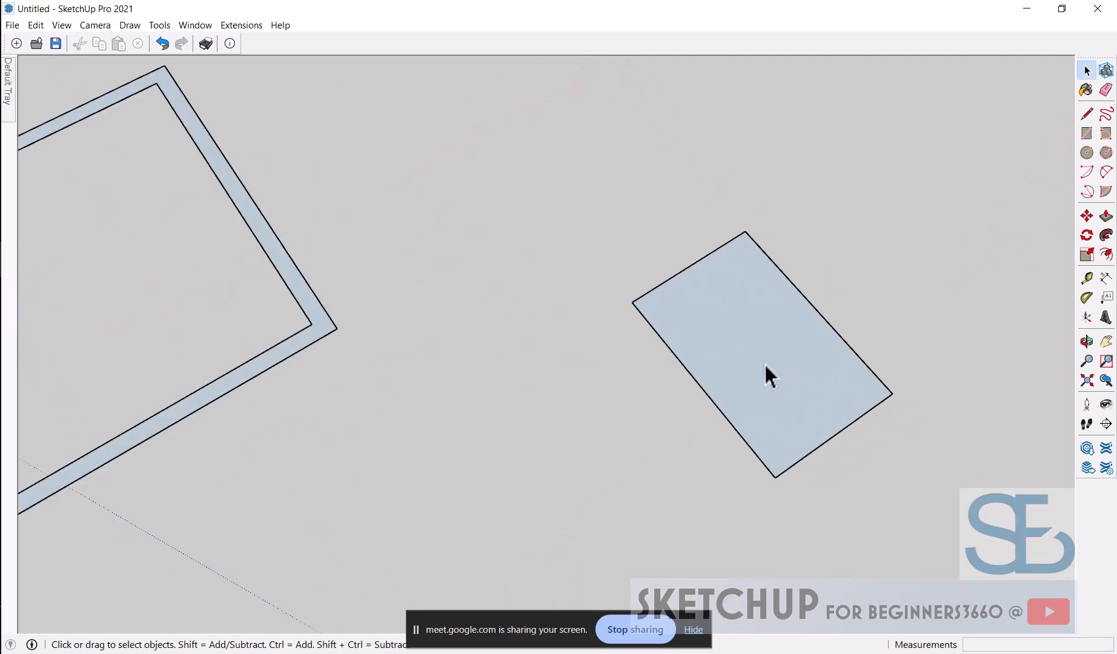
left_click(765, 366)
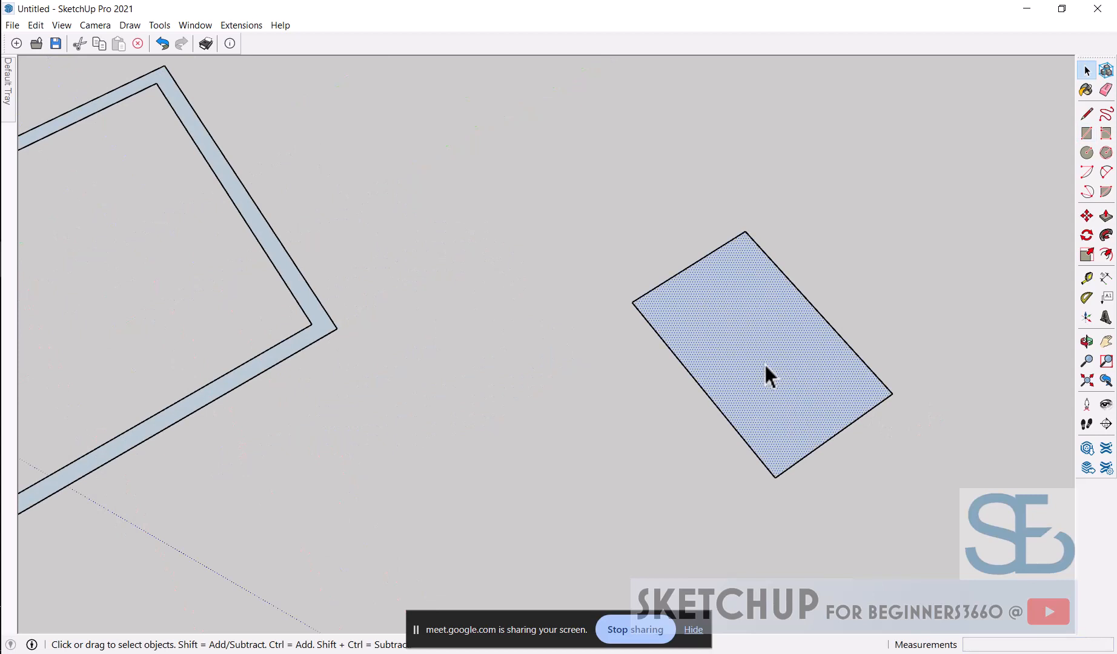
double_click(765, 365)
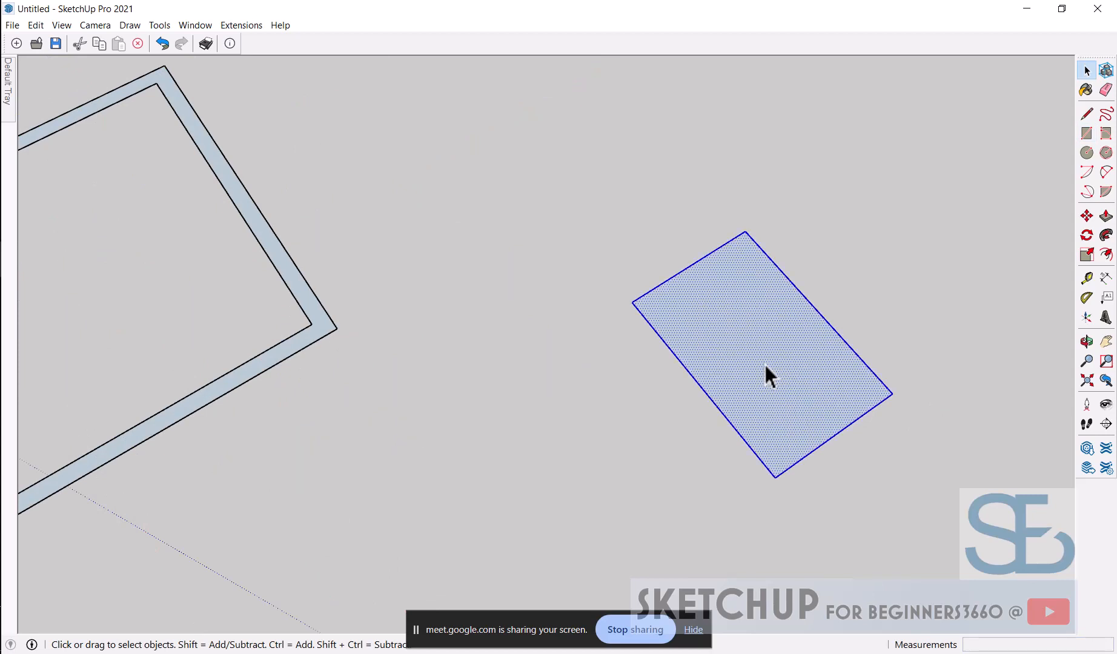
left_click(1106, 255)
left_click(860, 389)
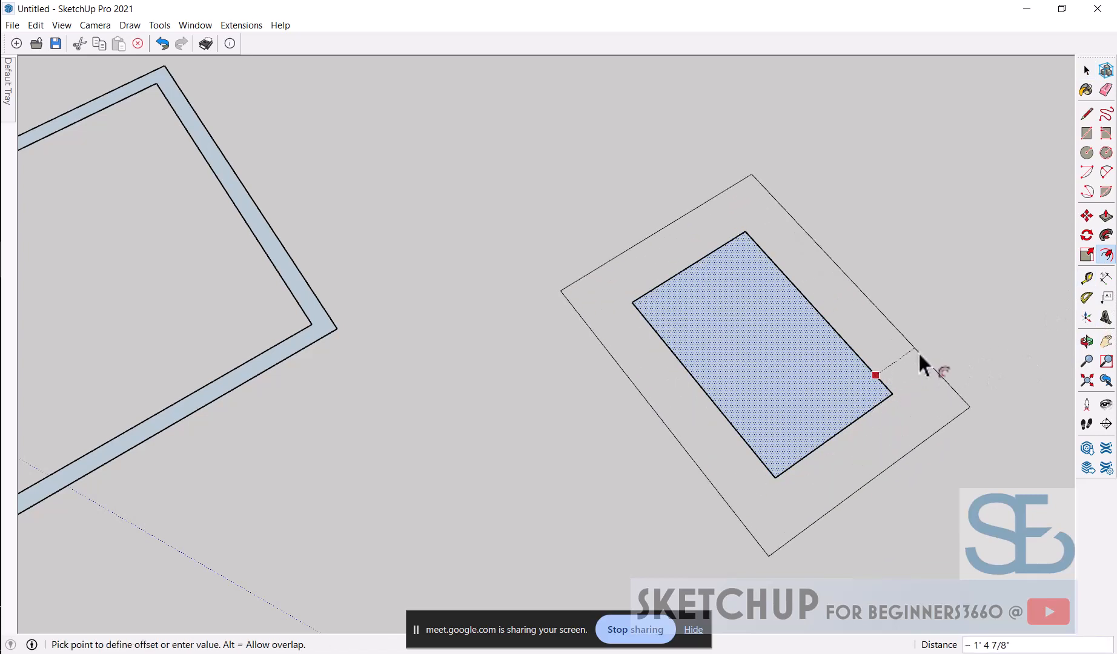
type("6")
key("Return")
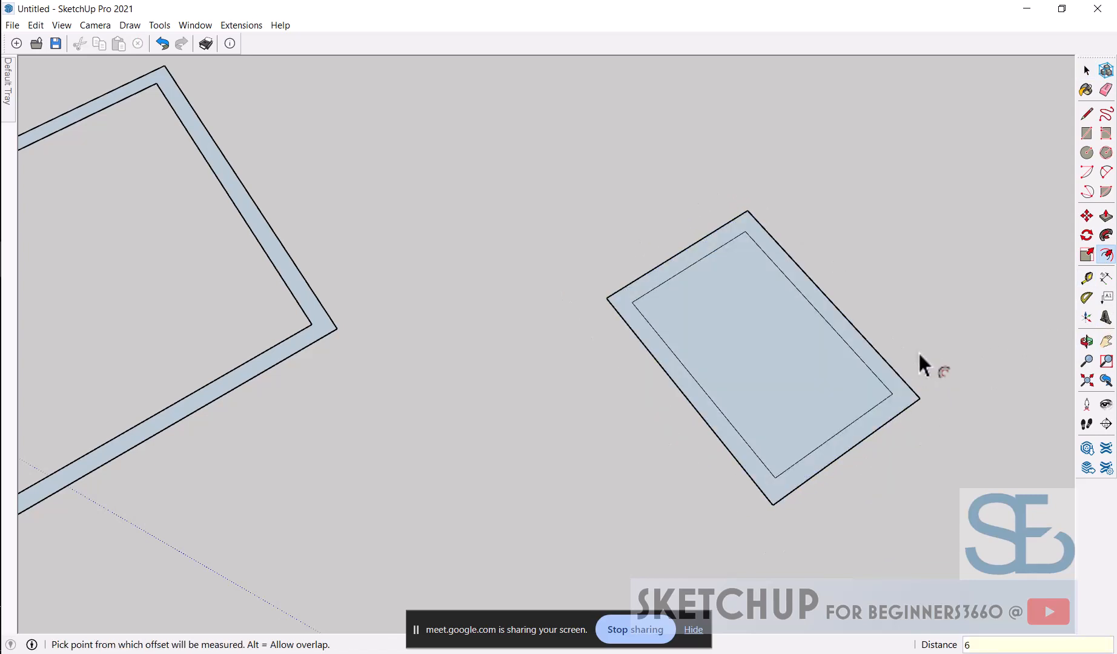
key("space")
Rotate the whole bordered 6' by 4' rectangle 90° about its outer corner nearest the large room
scroll(802, 344, "down", 2)
scroll(787, 339, "up", 1)
scroll(778, 334, "down", 1)
left_click_drag(594, 191, 908, 511)
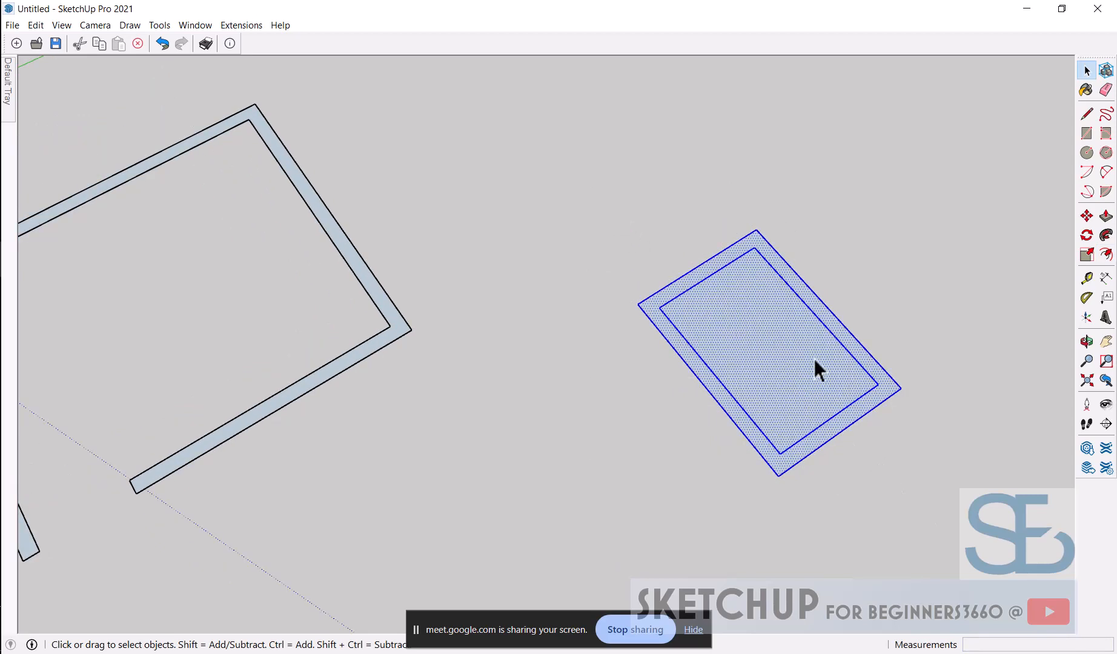
left_click(1086, 235)
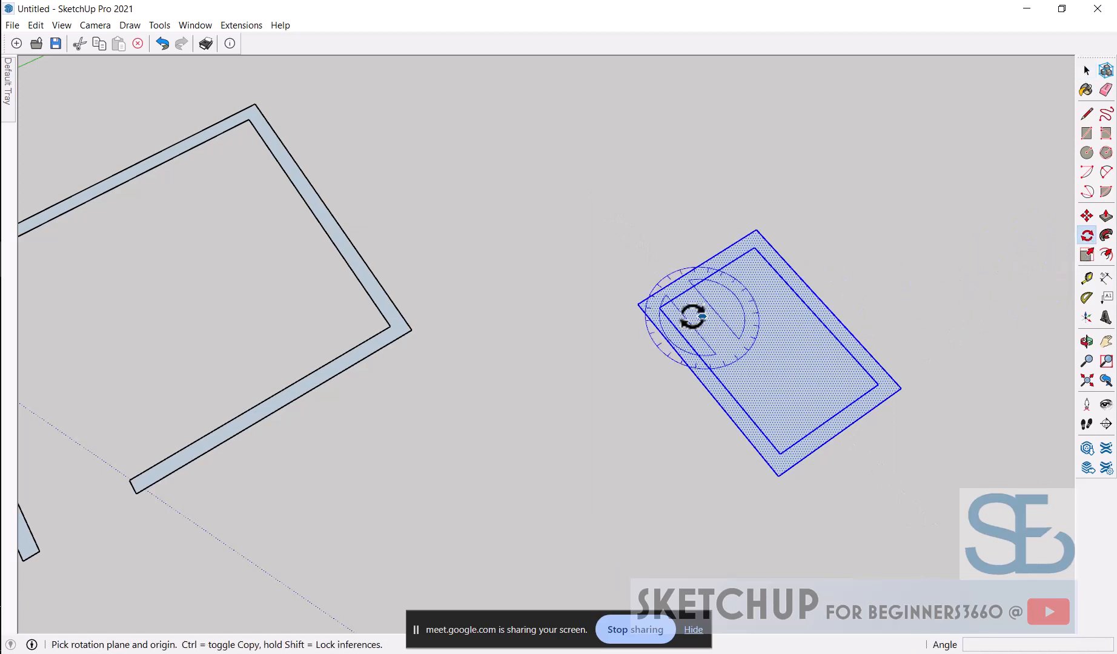
left_click(647, 307)
left_click_drag(645, 307, 710, 258)
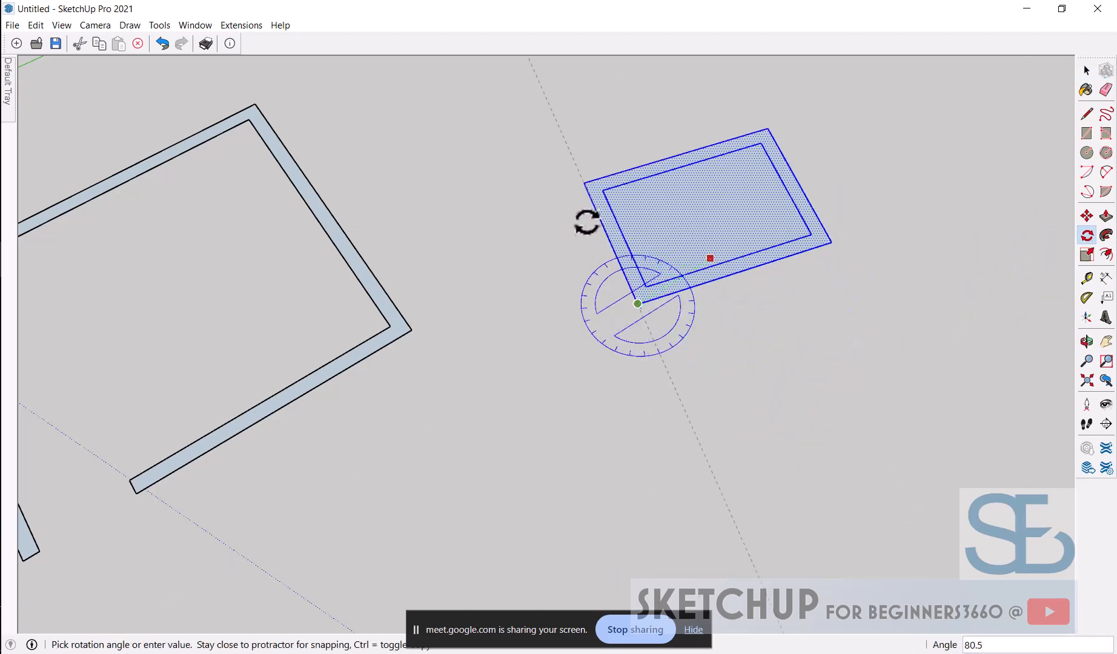
left_click(574, 230)
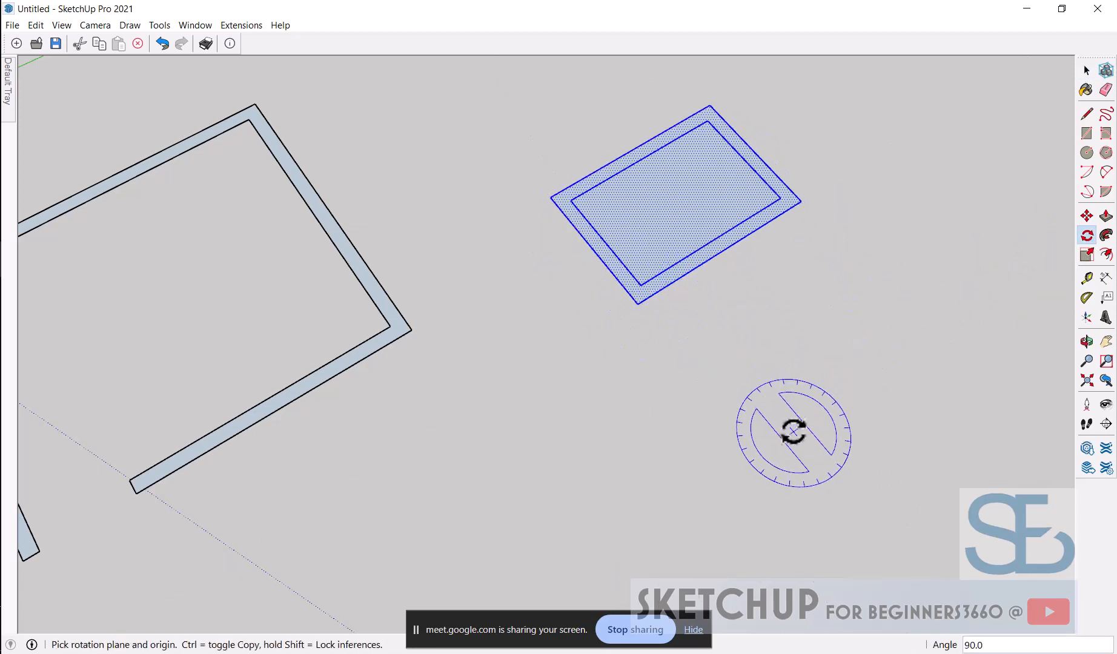
scroll(594, 341, "up", 2)
key("space")
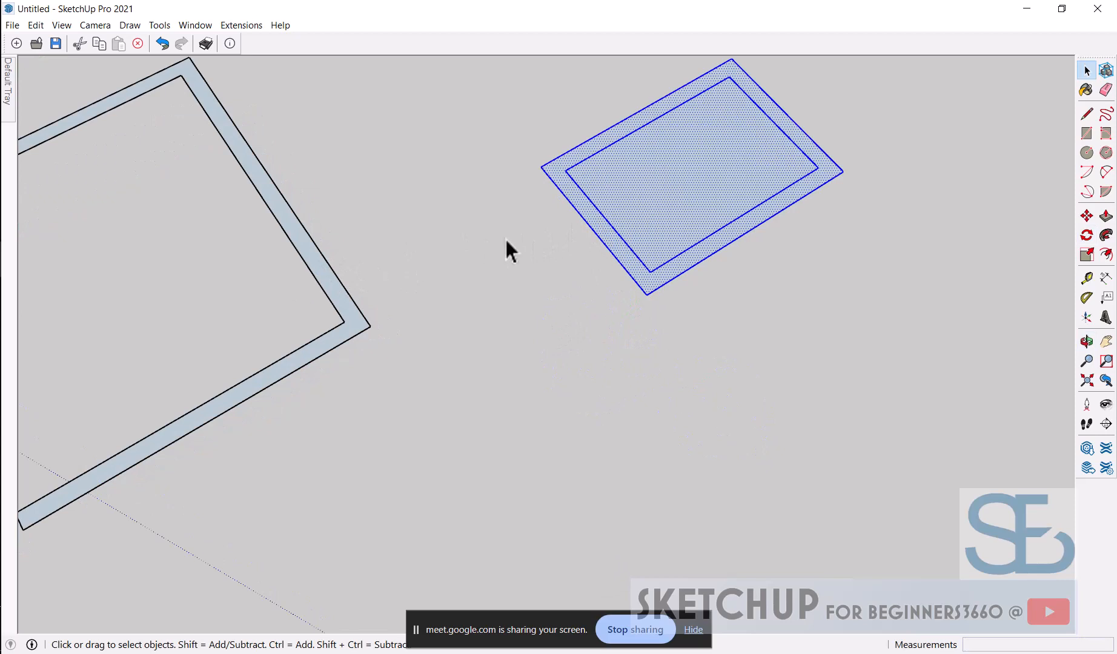
Move the small room's outer edge facing the large room inward by 6" onto the inner rectangle's edge
left_click(579, 231)
scroll(590, 220, "up", 1)
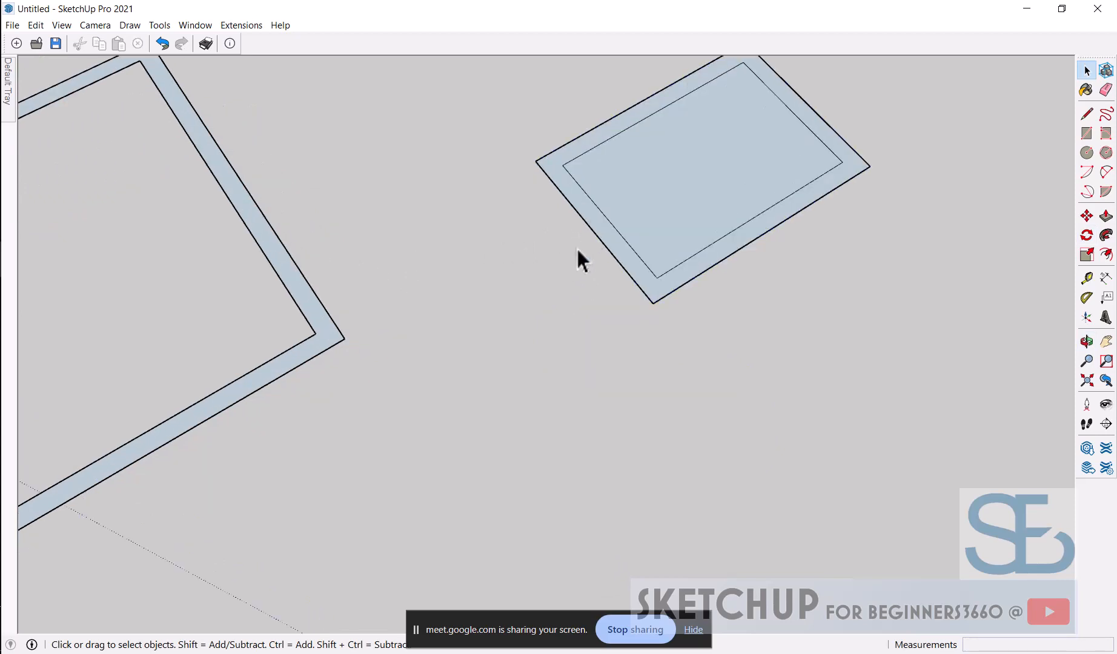
key("m")
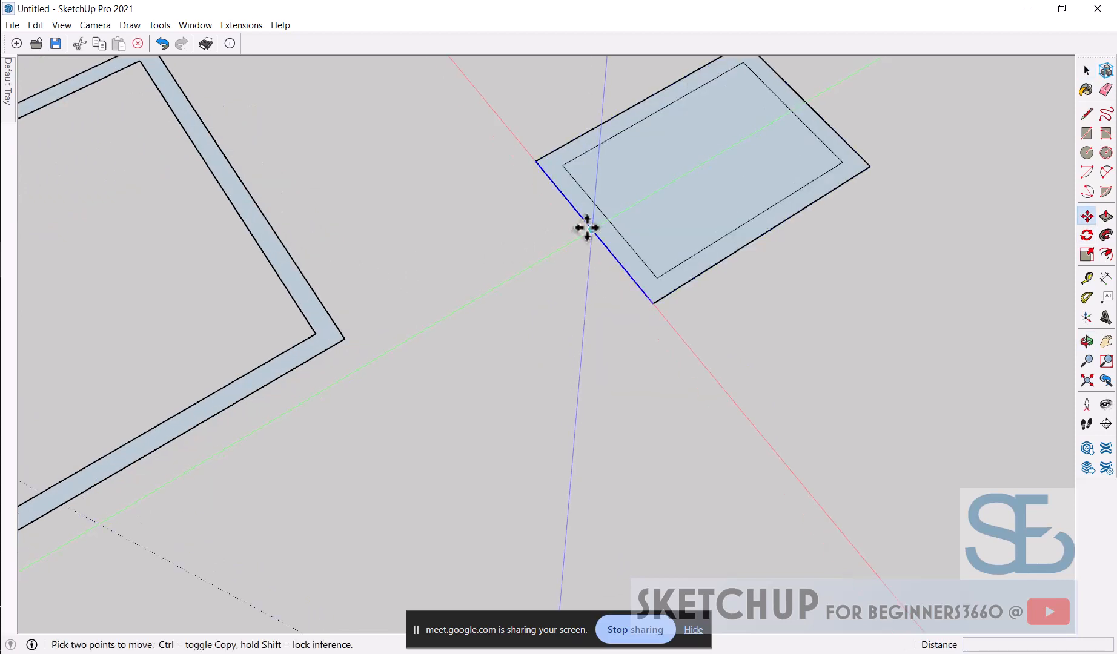
left_click(590, 229)
left_click(599, 230)
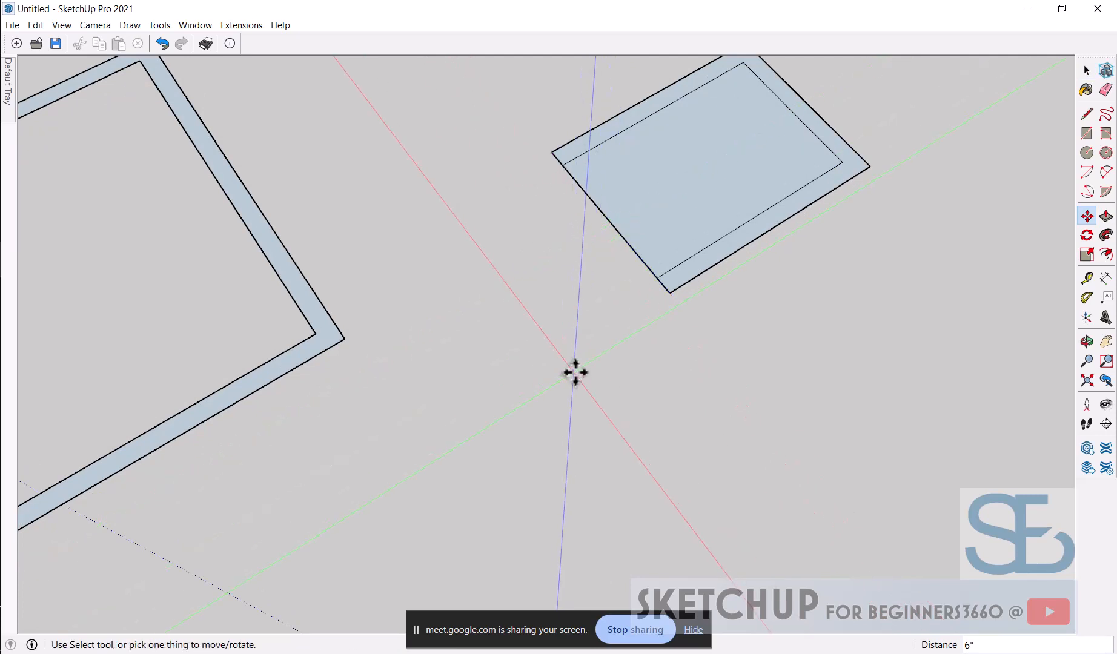
scroll(682, 389, "down", 1)
key("space")
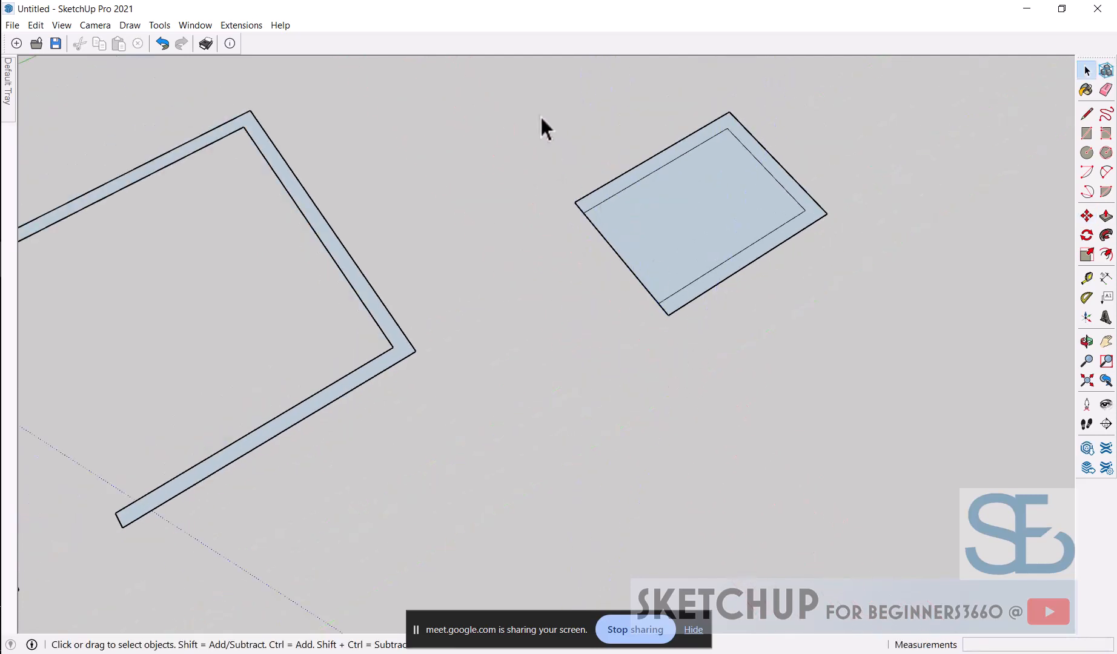
Move the whole small room by its outer corner onto the large room's adjacent outer corner
left_click_drag(525, 79, 833, 317)
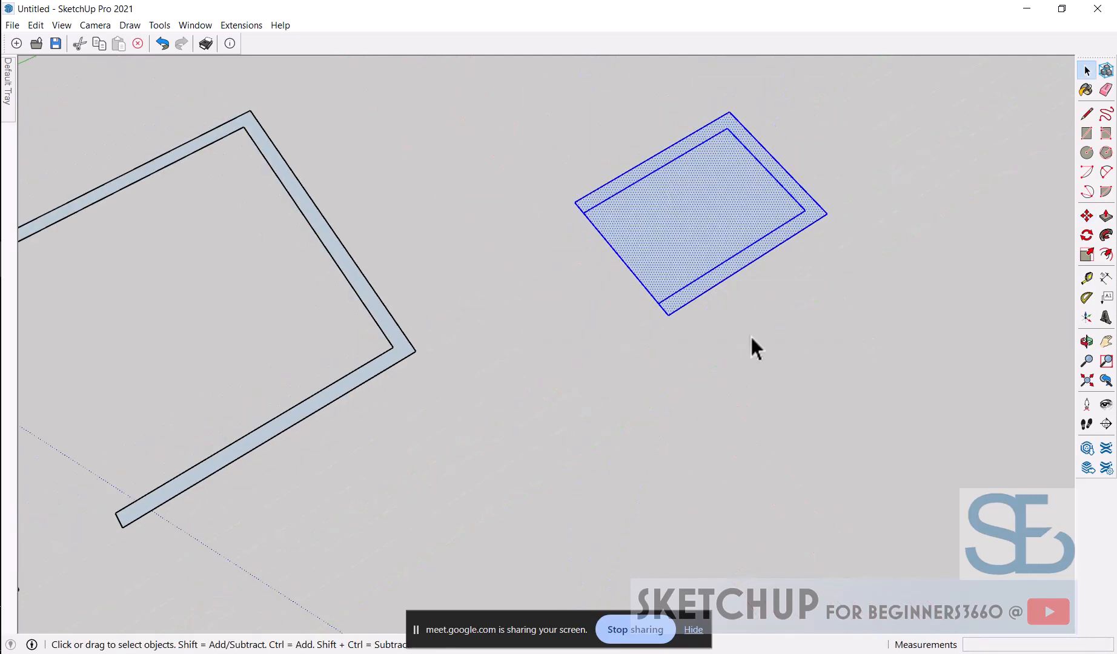
key("m")
left_click(668, 315)
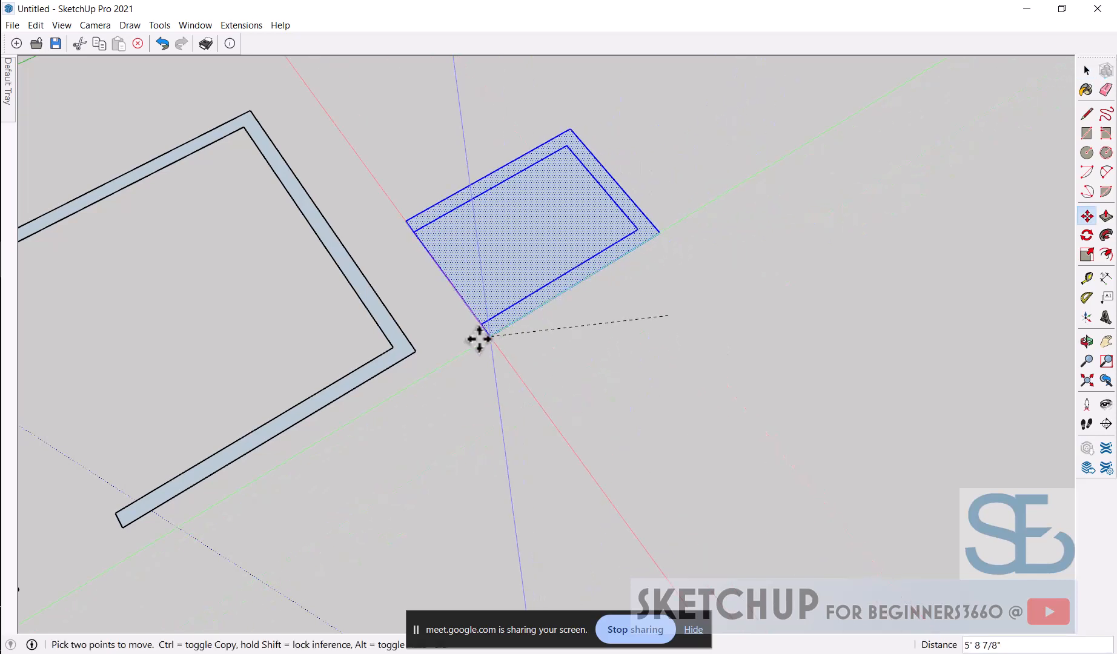
left_click(414, 349)
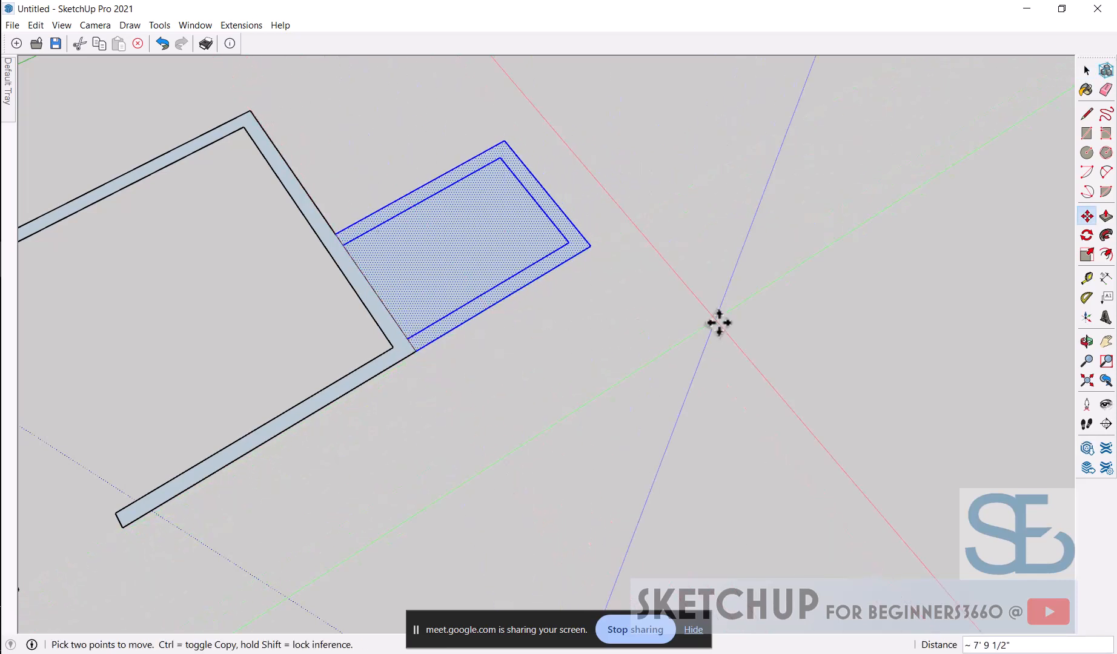
key("space")
Draw a short line across the shared wall, extending the small room's outer edge to the large room's inner edge, and select it
scroll(612, 326, "down", 3)
scroll(590, 312, "up", 4)
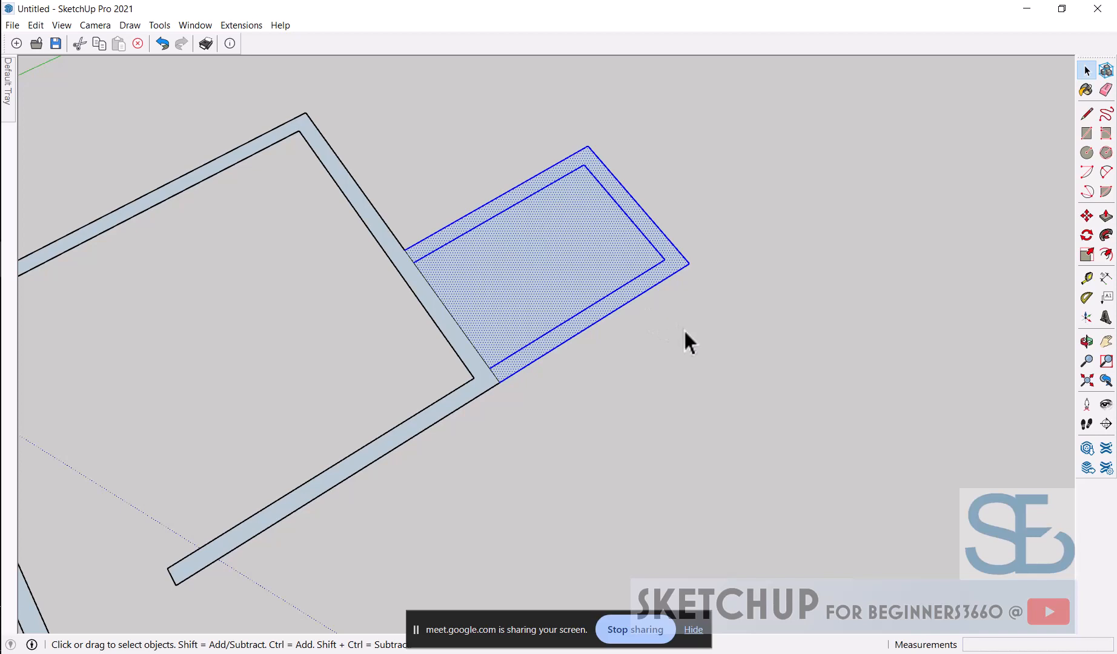
scroll(683, 328, "down", 1)
scroll(451, 254, "up", 3)
scroll(484, 255, "down", 2)
scroll(490, 234, "up", 2)
scroll(554, 271, "up", 4)
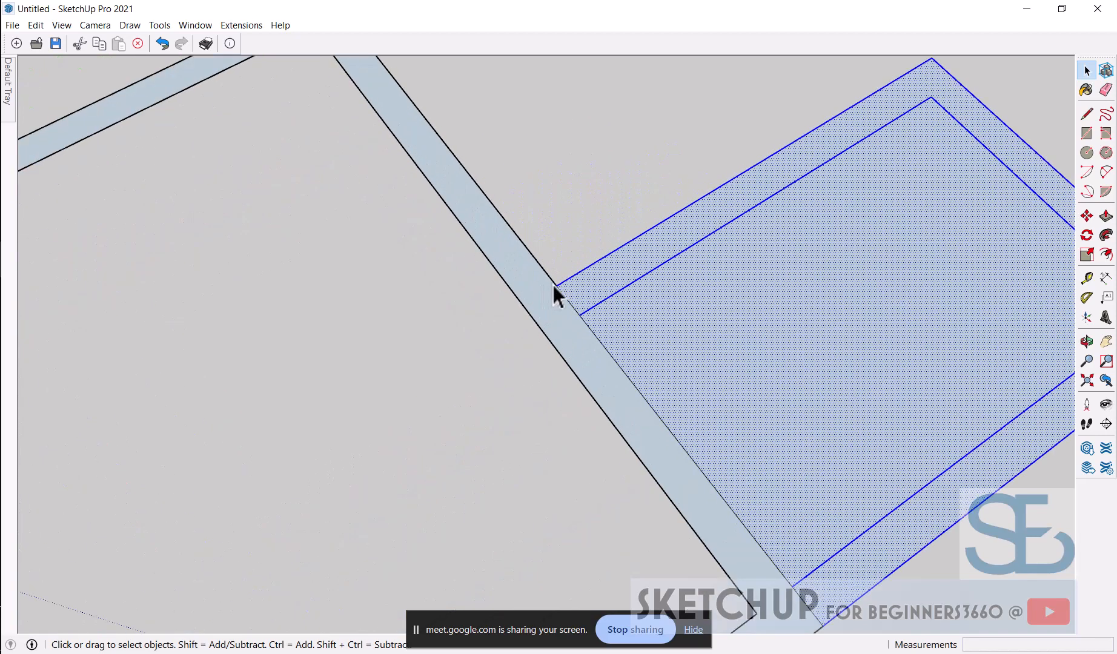
key("l")
left_click(557, 286)
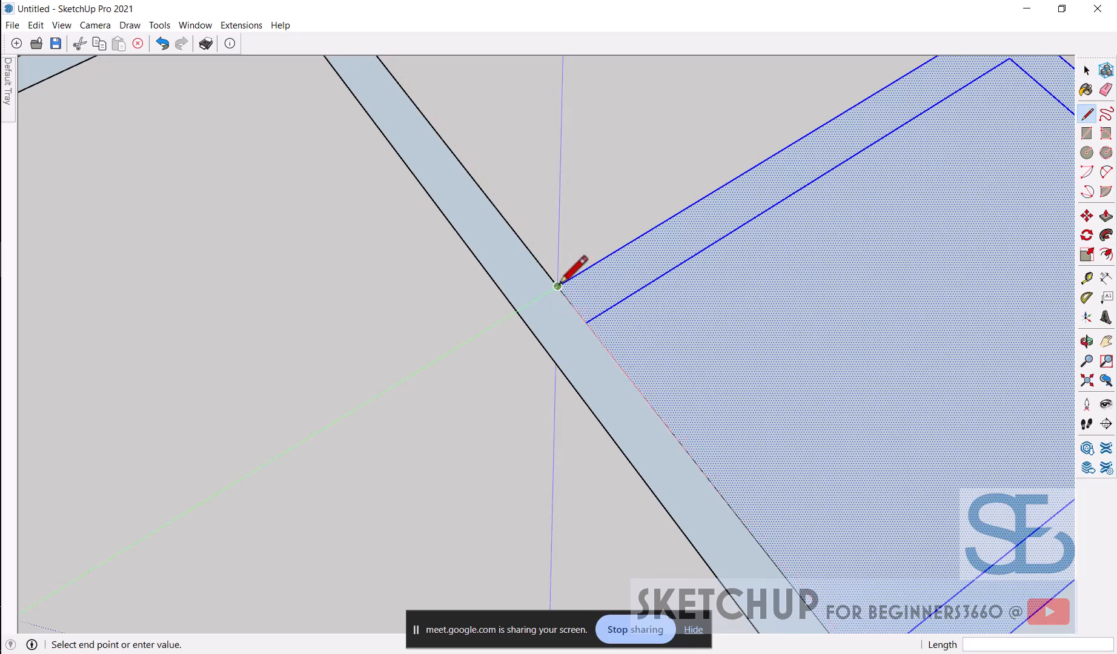
left_click(517, 314)
scroll(605, 321, "down", 3)
key("space")
left_click(559, 313)
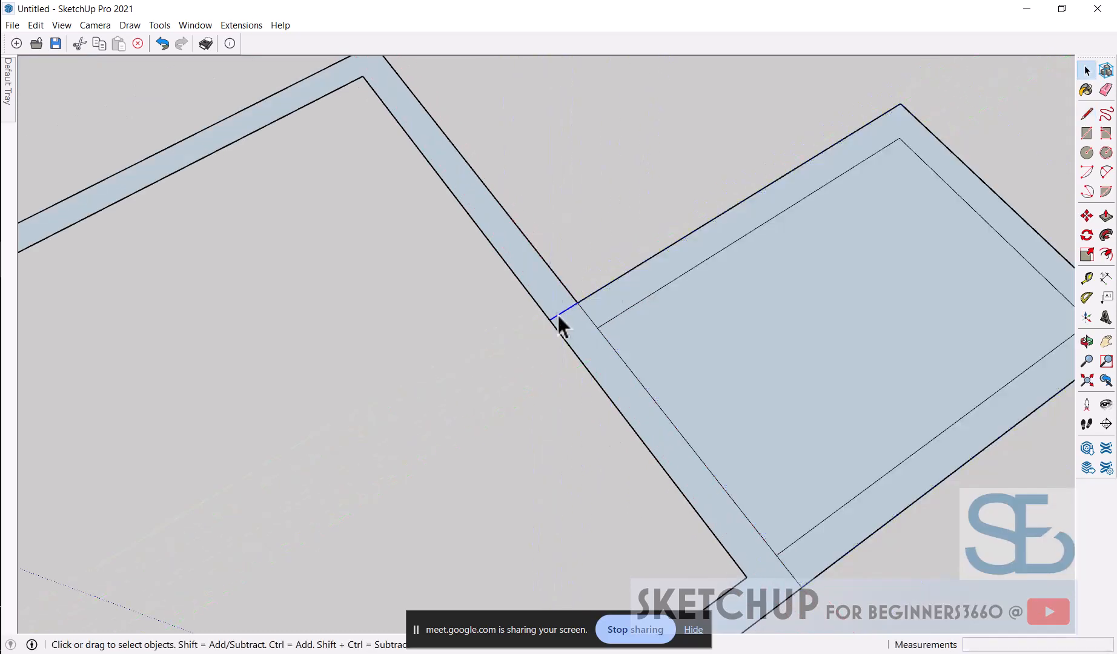
Copy the selected cross line 39" along the large room's inner wall edge, away from the small room
key("m")
left_click(551, 318)
key("ctrl")
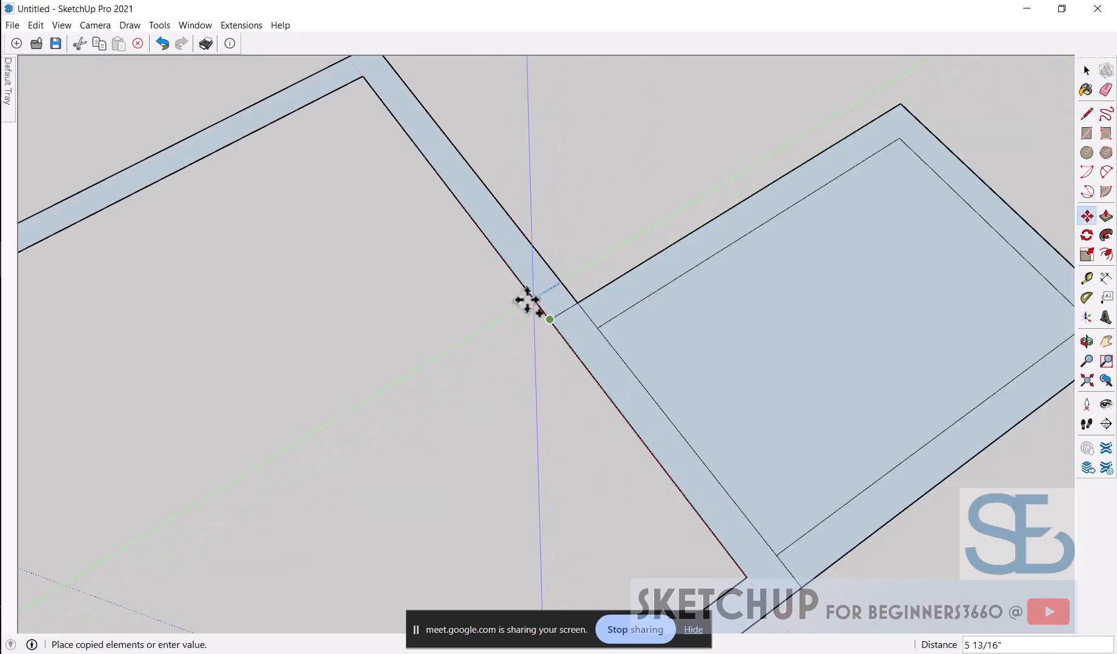
type("39")
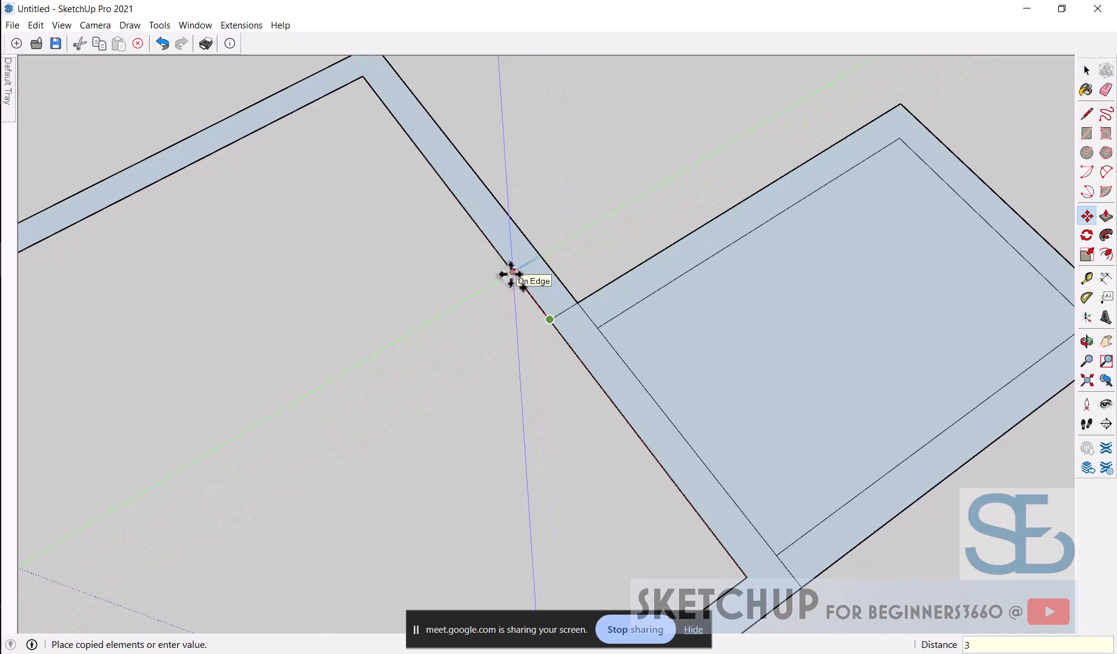
key("Return")
Erase the large room's wall edges between the two cross lines to open a doorway beside the small room
key("e")
left_click_drag(523, 236, 496, 266)
scroll(521, 296, "down", 4)
key("space")
key("e")
scroll(577, 324, "up", 4)
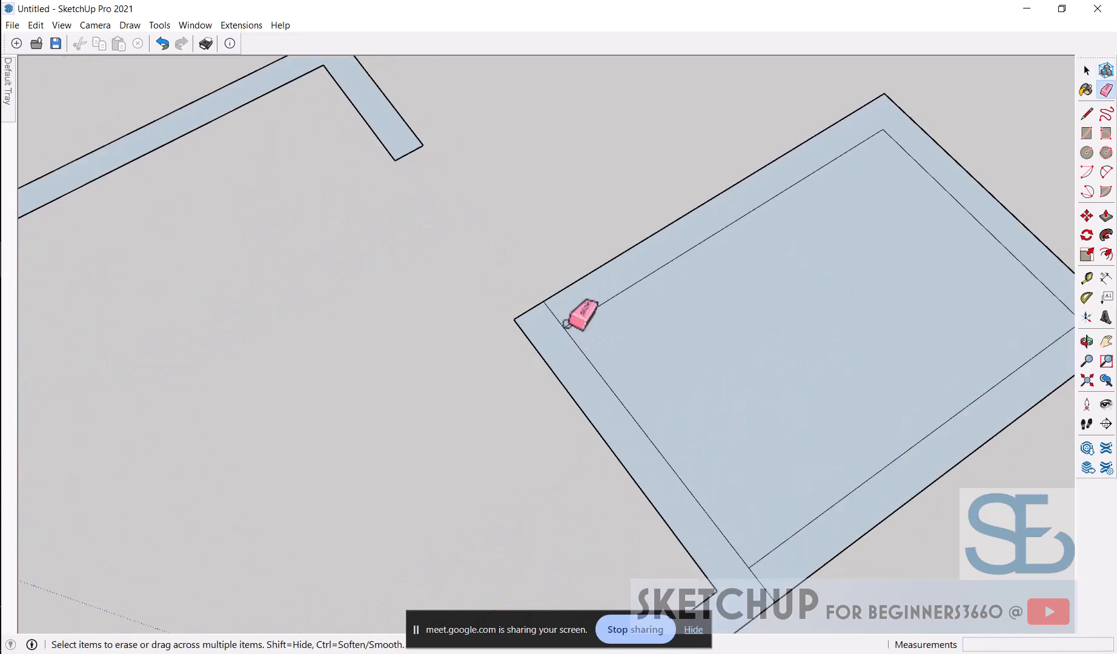
Erase the leftover line segments at the small room's wall corners and delete its inner floor face
scroll(559, 313, "down", 6)
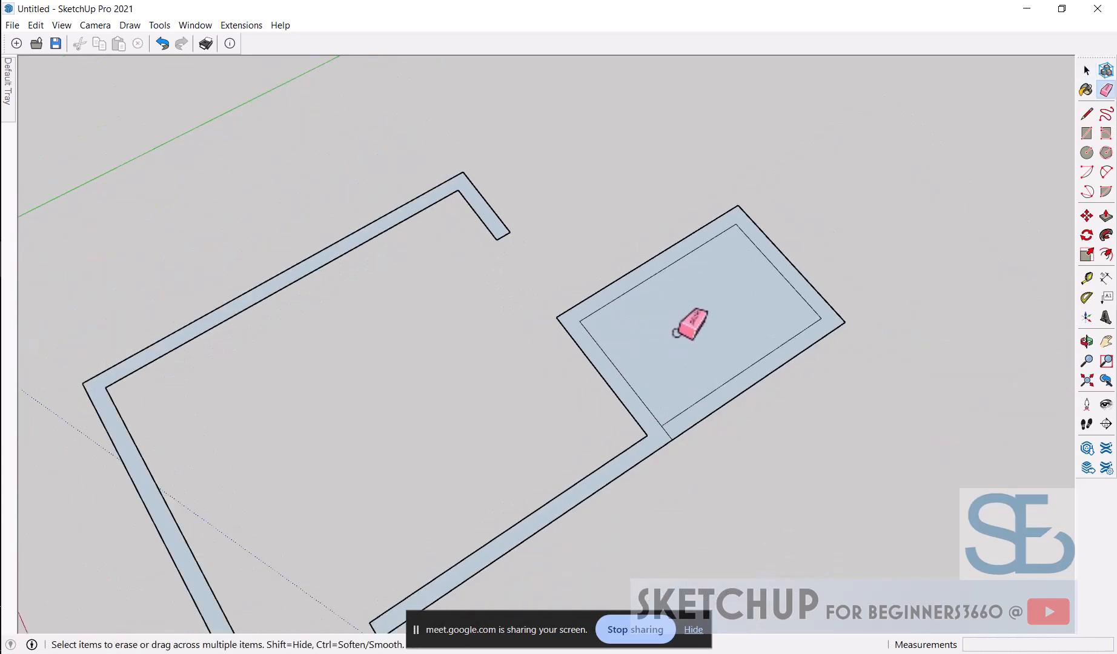
scroll(690, 384, "up", 7)
left_click(667, 399)
scroll(689, 416, "down", 2)
scroll(687, 417, "down", 3)
key("space")
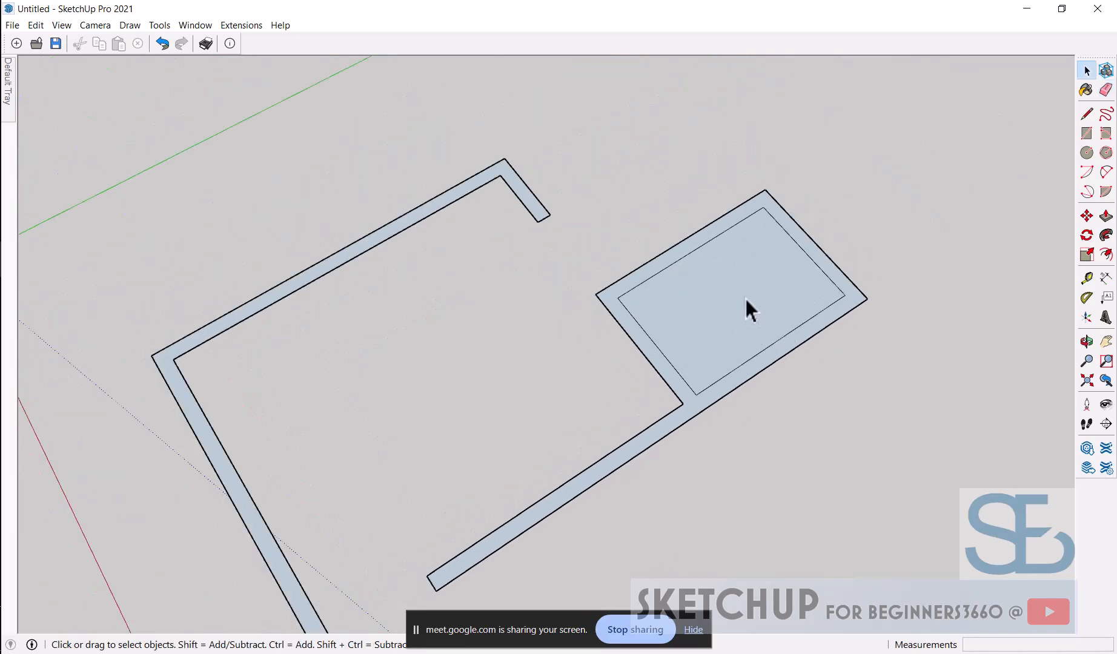
left_click(740, 287)
key("Delete")
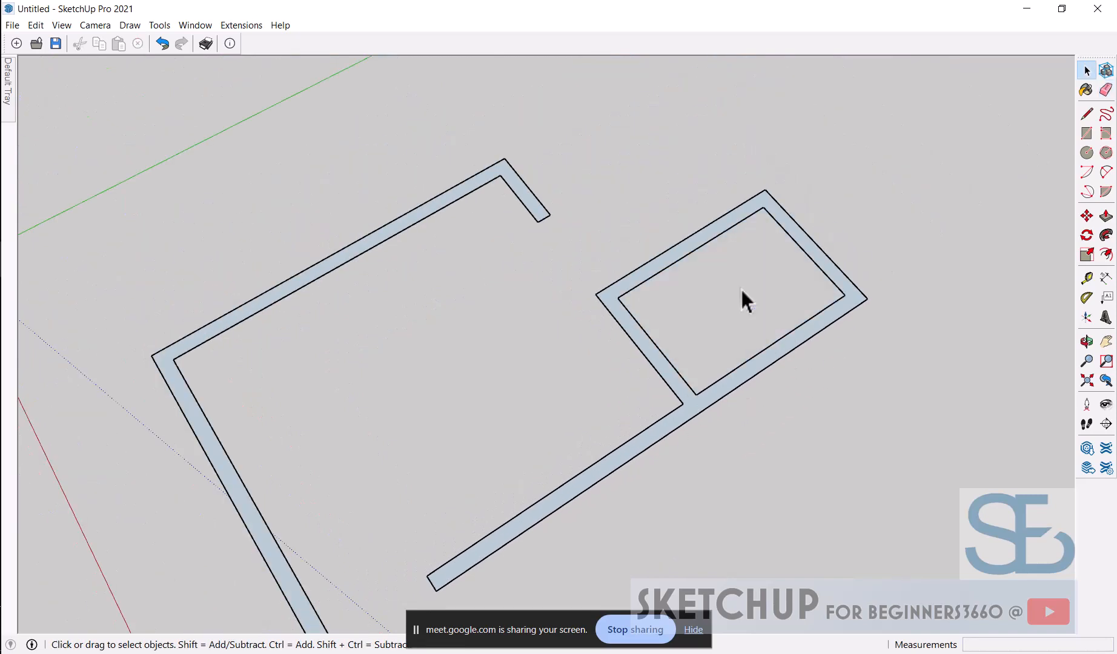
Draw a 6" line across the small room's wall from its inner corner farthest from the large room, and select it
scroll(742, 209, "up", 3)
scroll(775, 224, "up", 2)
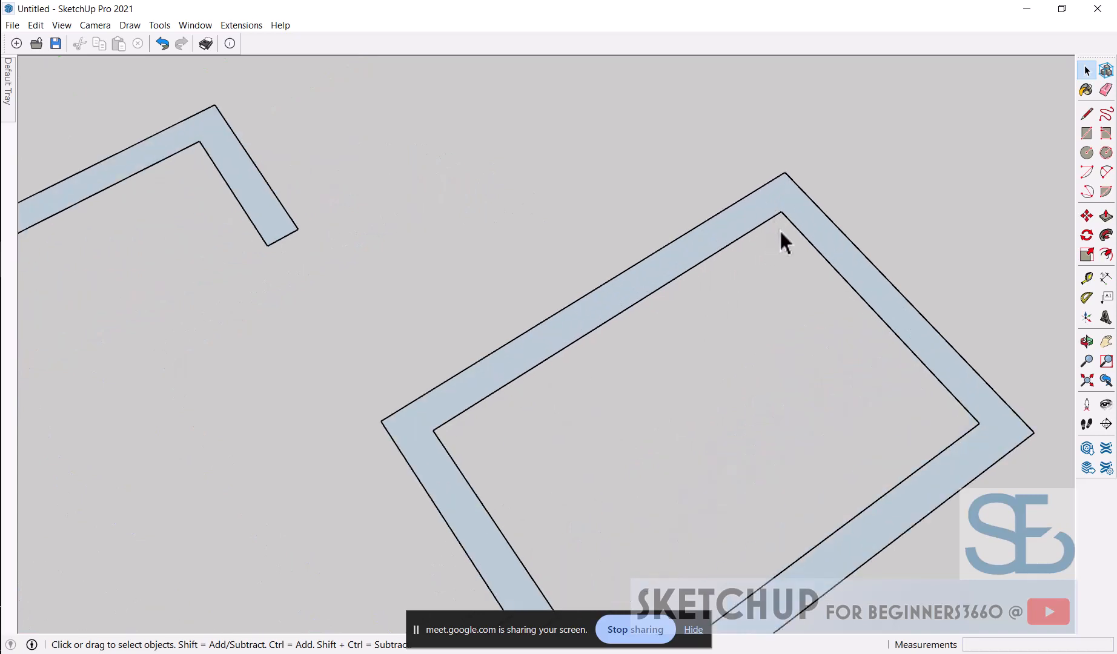
scroll(779, 228, "up", 2)
key("l")
left_click(780, 208)
left_click(754, 180)
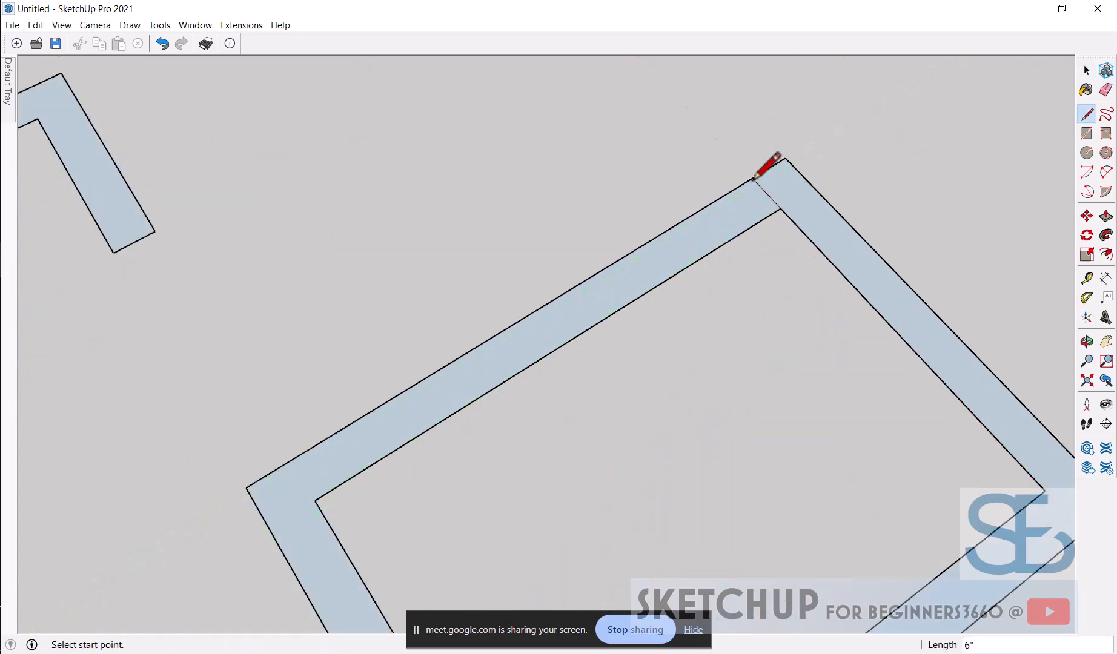
key("space")
left_click(772, 198)
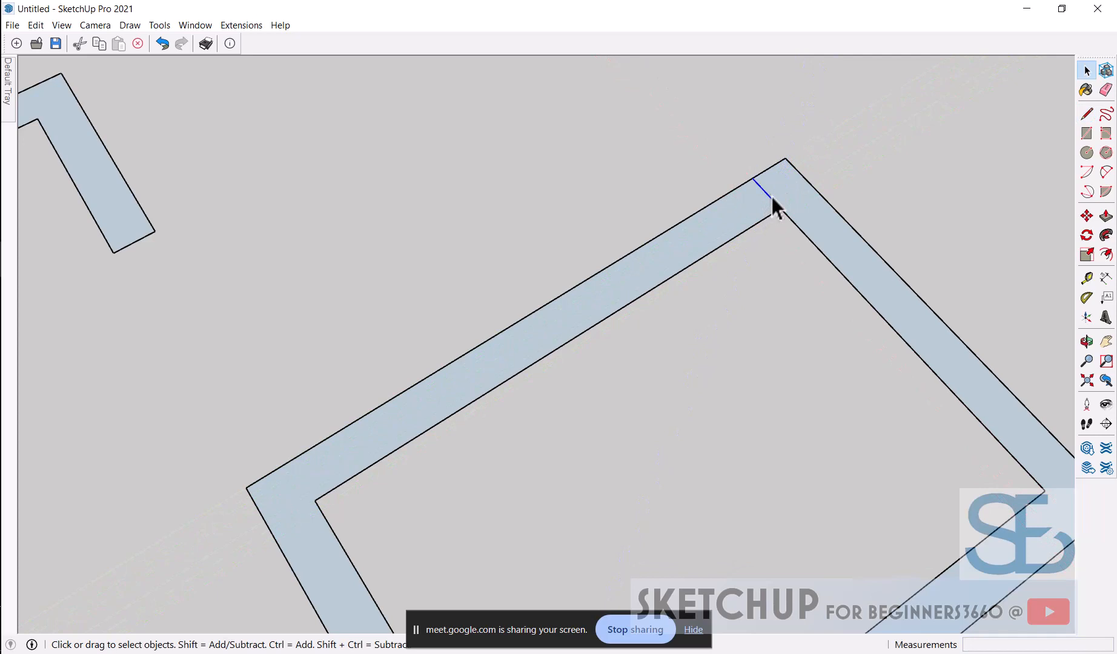
Copy the short cross line 30" along the small room's wall toward the large room
key("m")
key("ctrl")
left_click(780, 207)
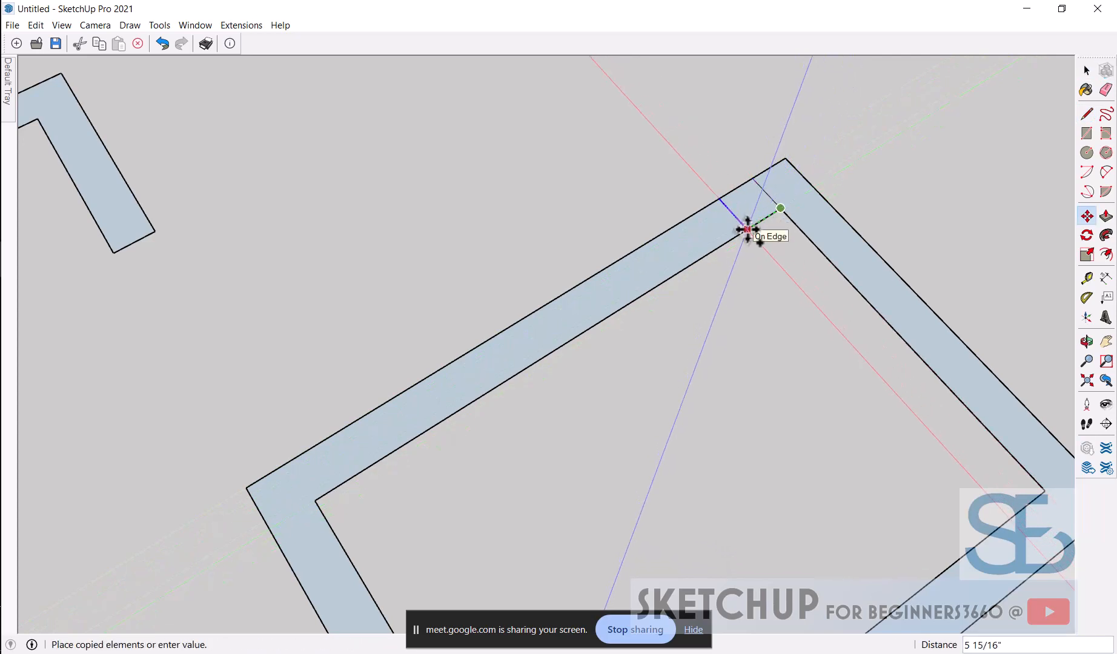
type("30")
key("Return")
Erase the small room's wall edges between the two cross lines to open its doorway
key("e")
mouse_move(637, 180)
left_mouse_down()
mouse_move(687, 293)
mouse_move(695, 272)
left_mouse_up()
key("space")
scroll(694, 273, "down", 8)
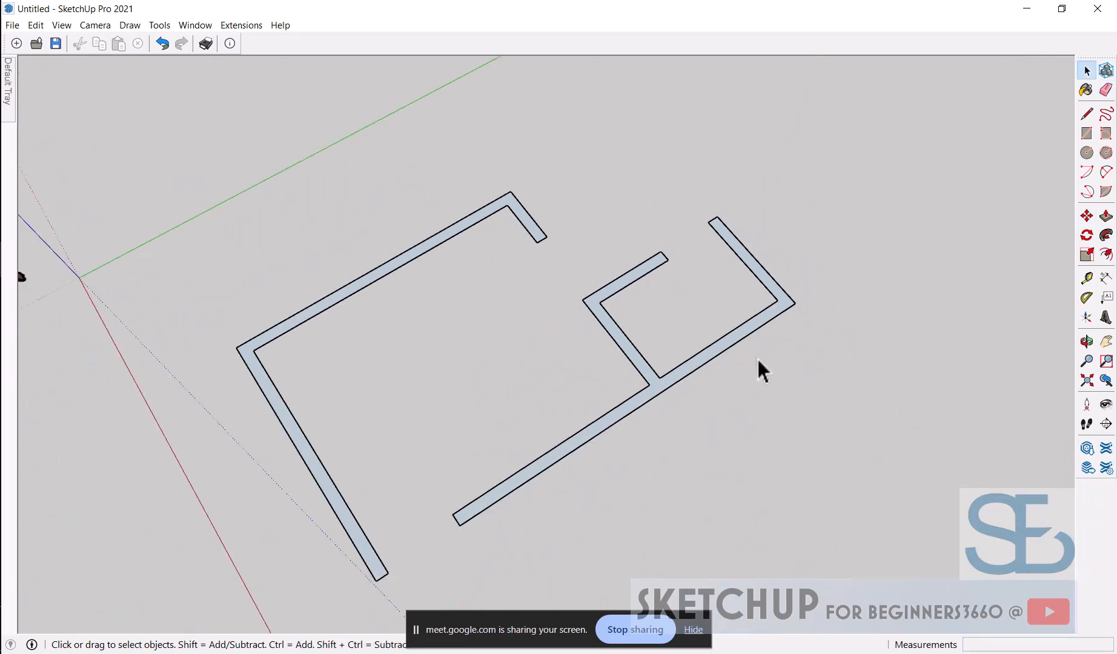
Draw a 7',8' rectangle between the rooms and the green axis, re-entering its dimensions with 8' first
scroll(533, 144, "up", 2)
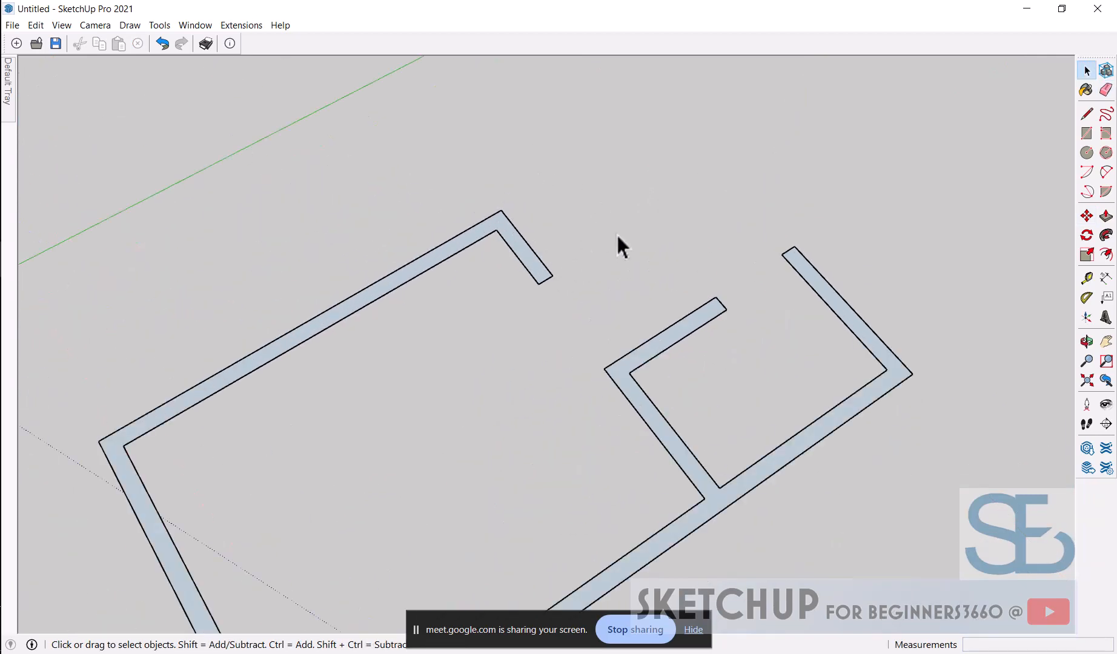
scroll(396, 301, "down", 4)
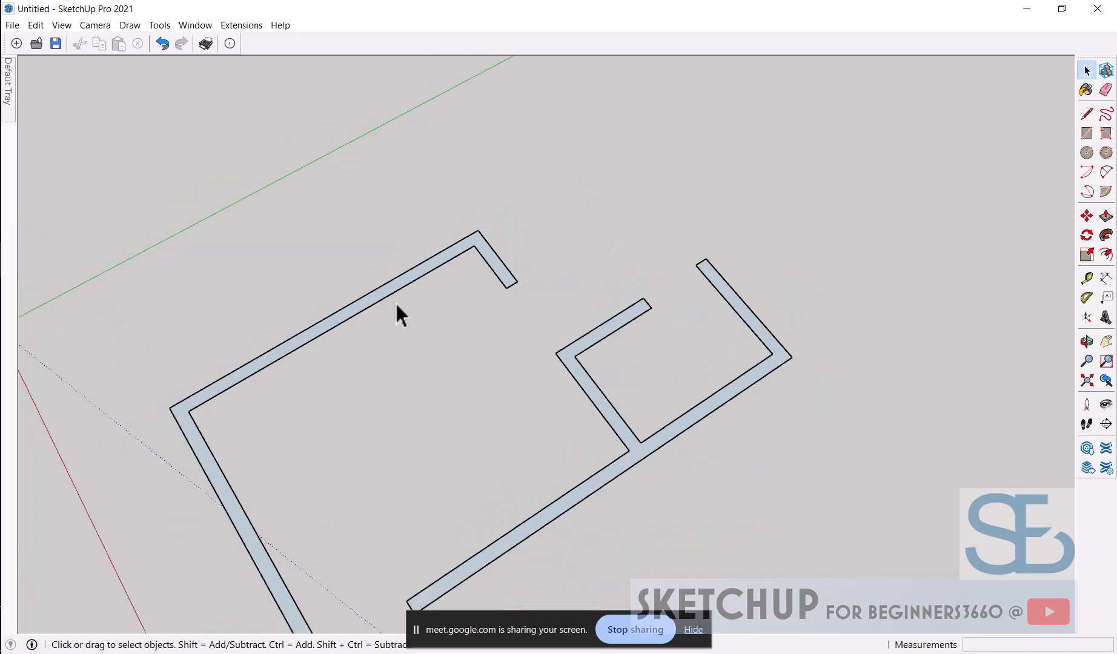
scroll(478, 261, "up", 3)
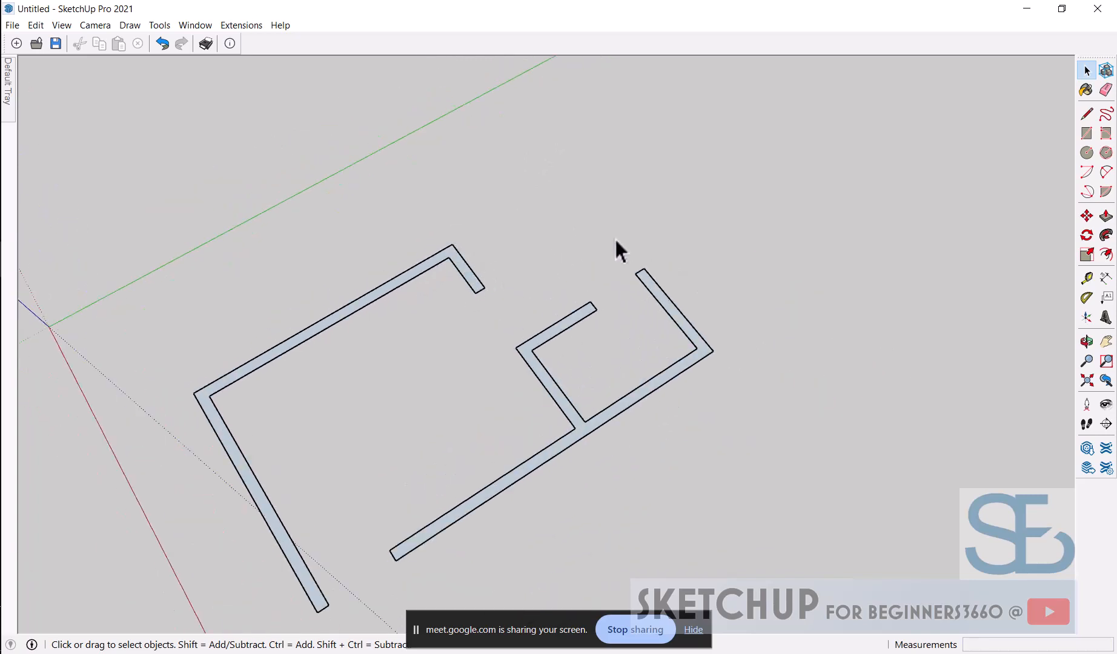
scroll(617, 327, "down", 2)
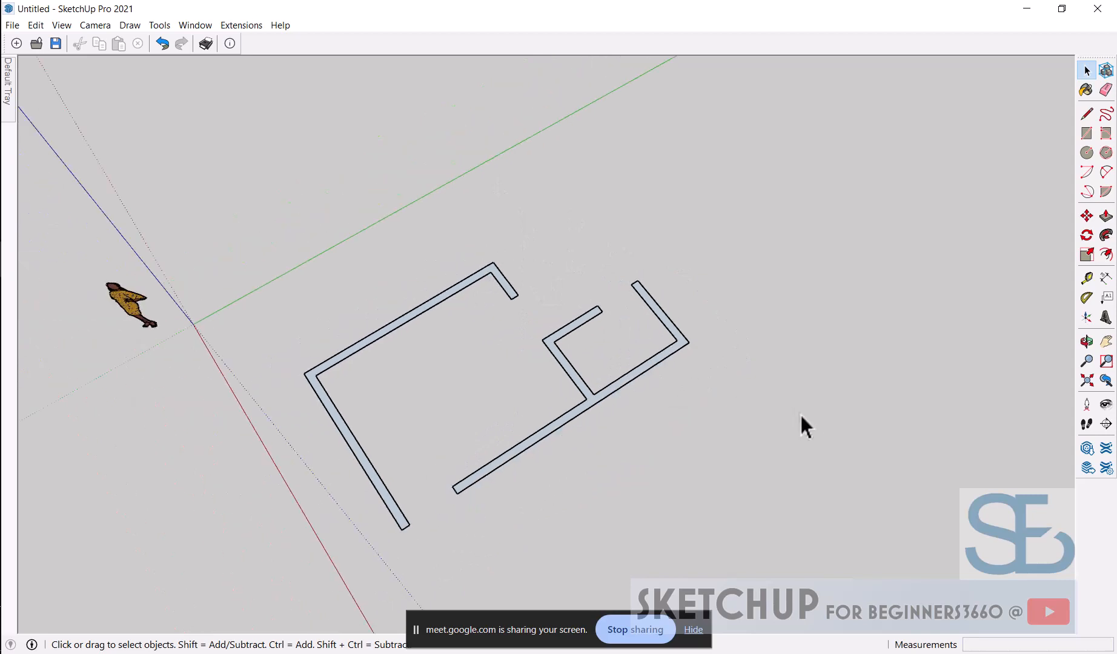
scroll(543, 194, "up", 3)
key("r")
left_click(548, 248)
type("7',8")
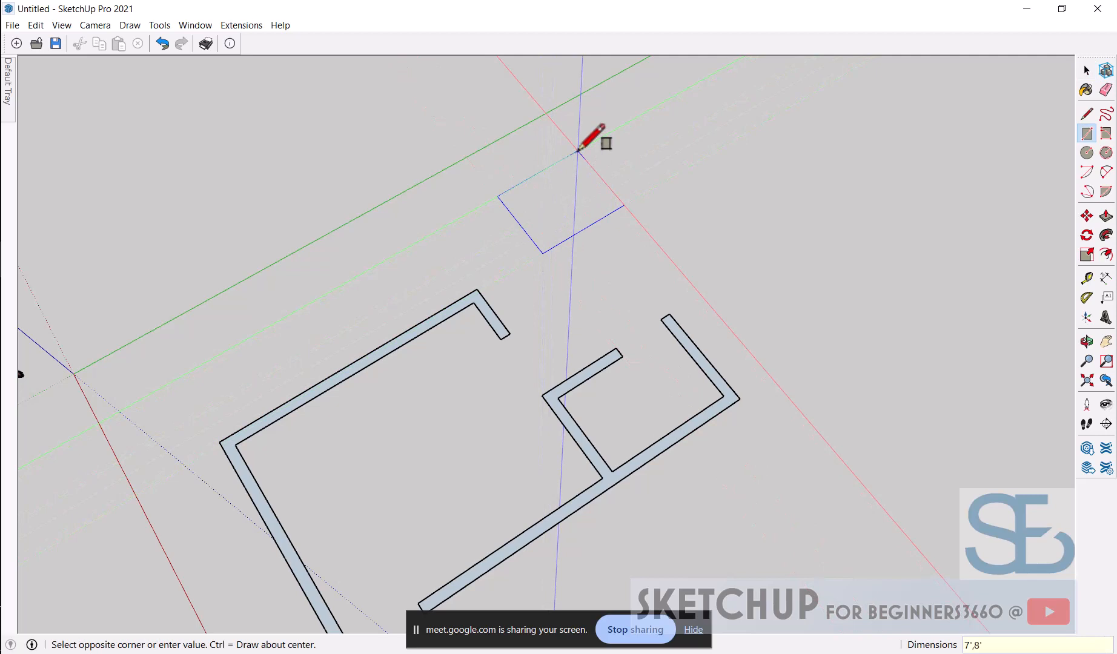
key("Return")
type("8")
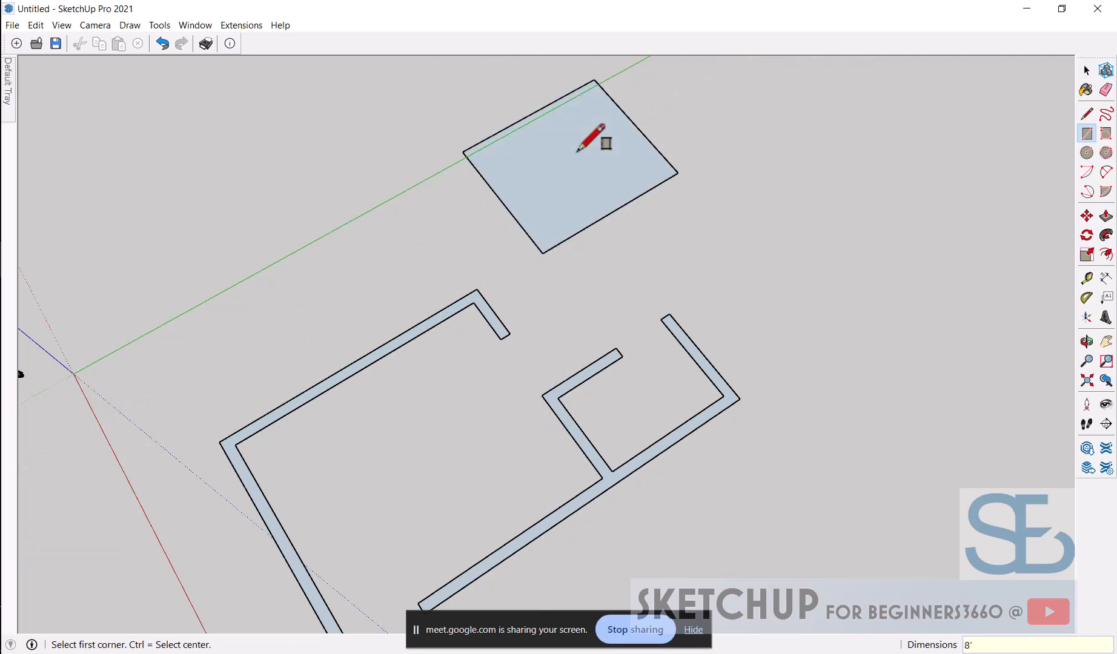
key("Return")
key("space")
Offset the new rectangle's edges outward by 6" to form its wall border
scroll(575, 145, "up", 3)
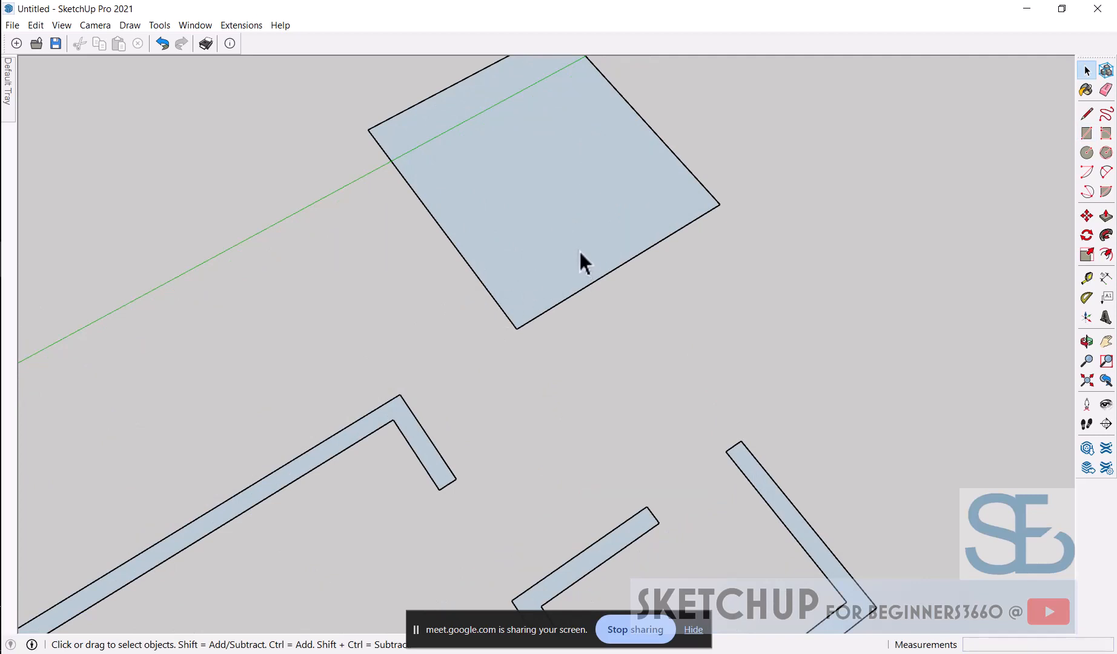
key("f")
left_click(605, 274)
type("6")
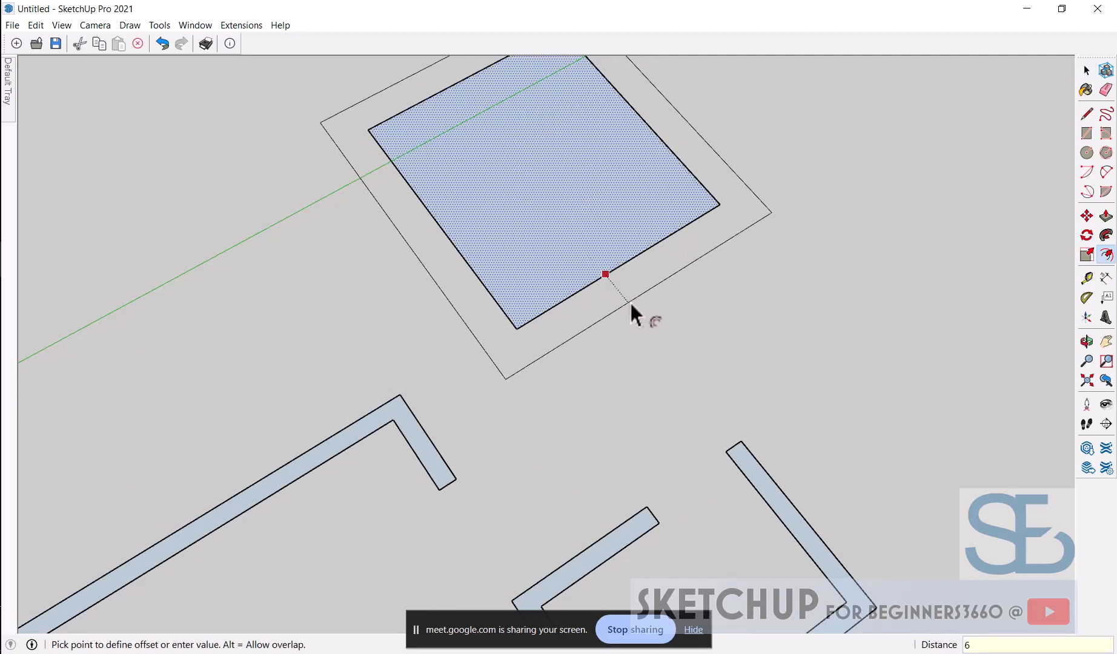
key("Return")
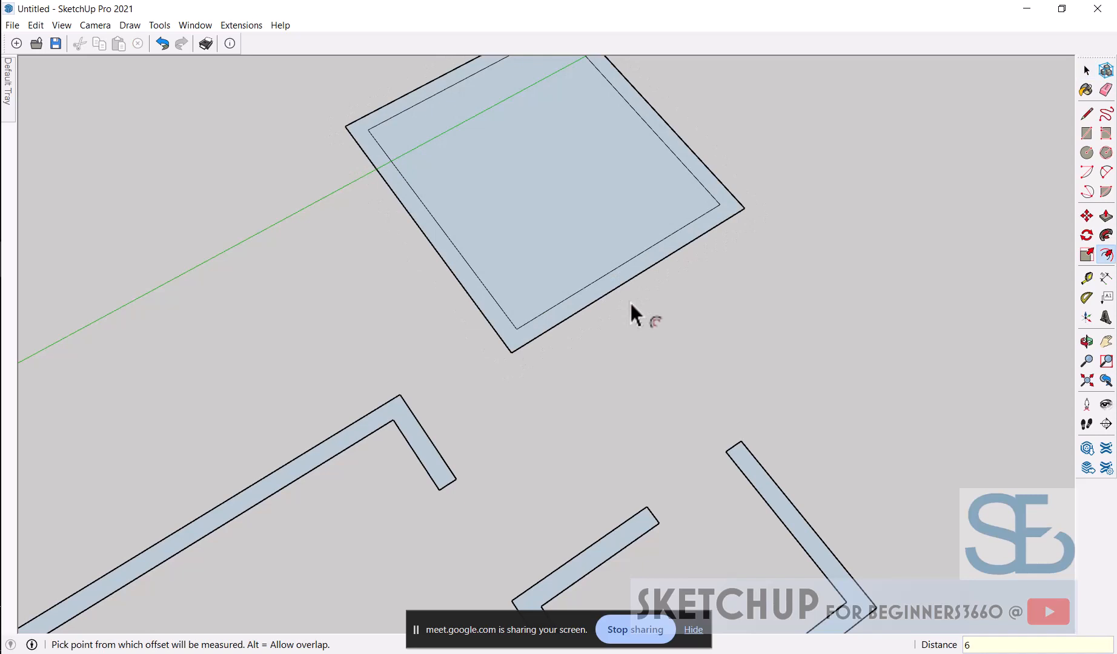
key("space")
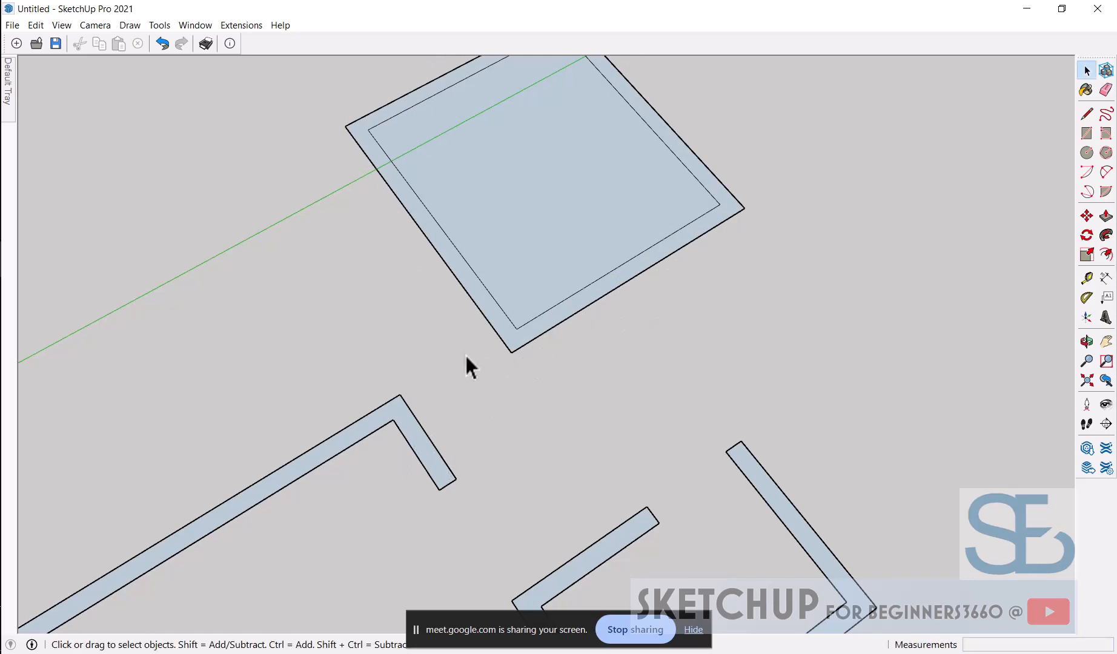
Move the whole bordered rectangle by its outer corner nearest the rooms onto the inner end corner of the large room's short wall stub
scroll(512, 344, "down", 2)
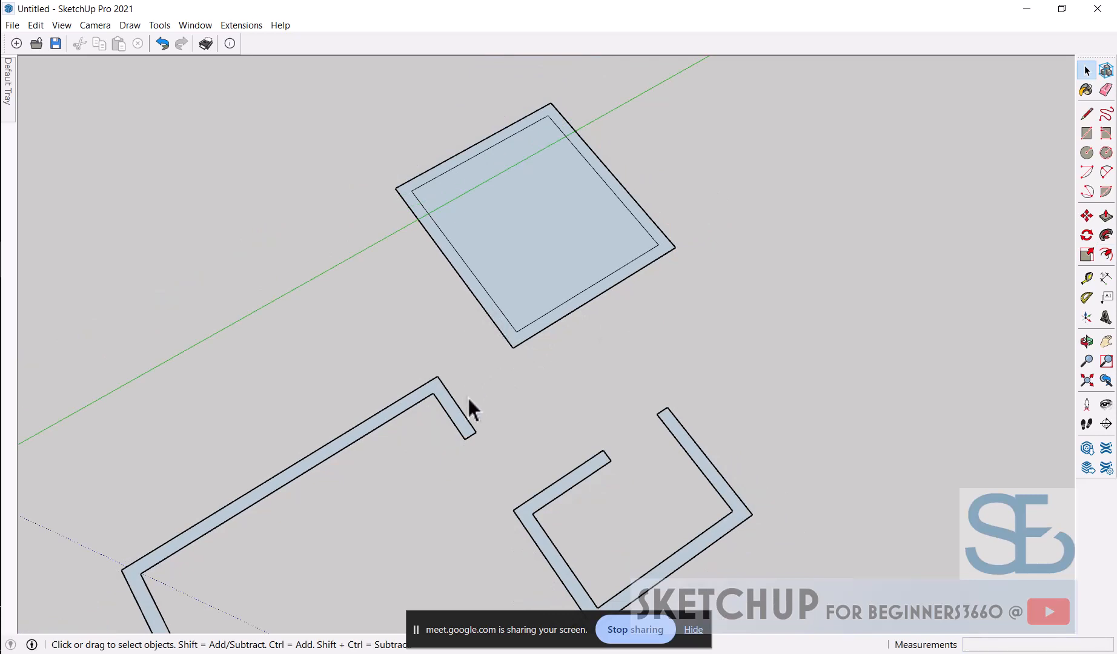
scroll(518, 312, "up", 3)
triple_click(525, 289)
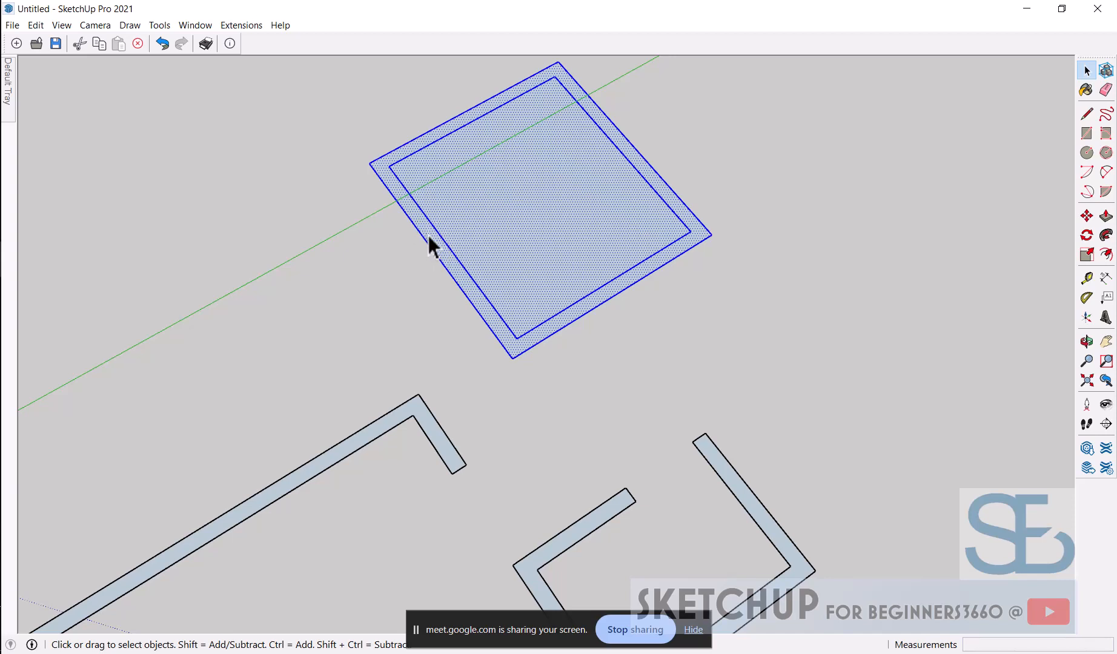
key("m")
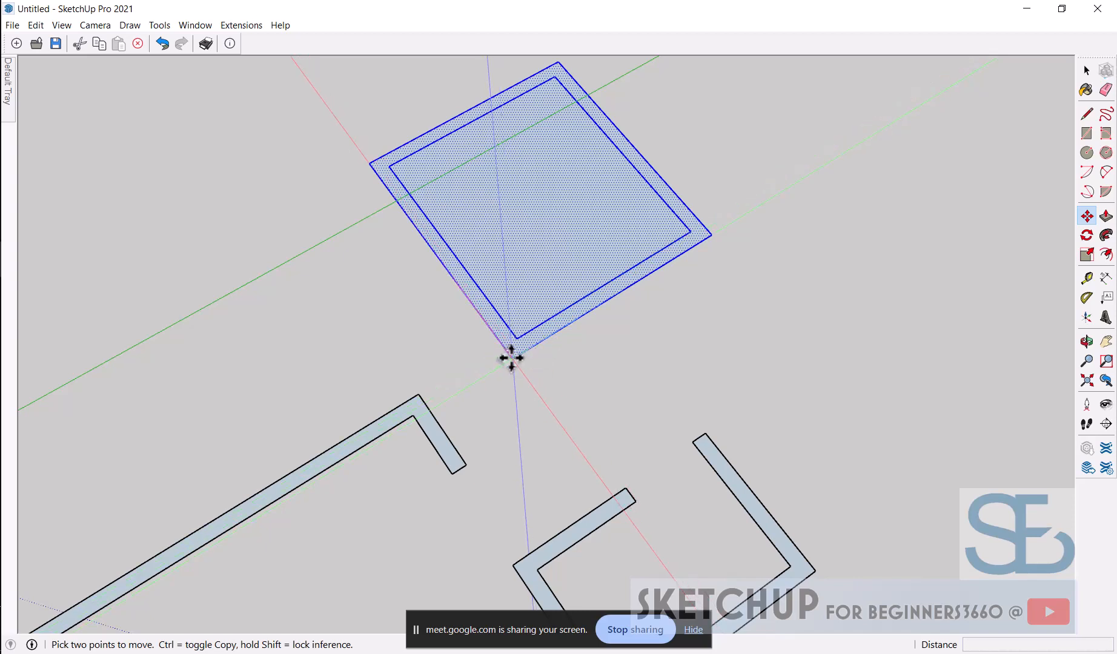
left_click(510, 358)
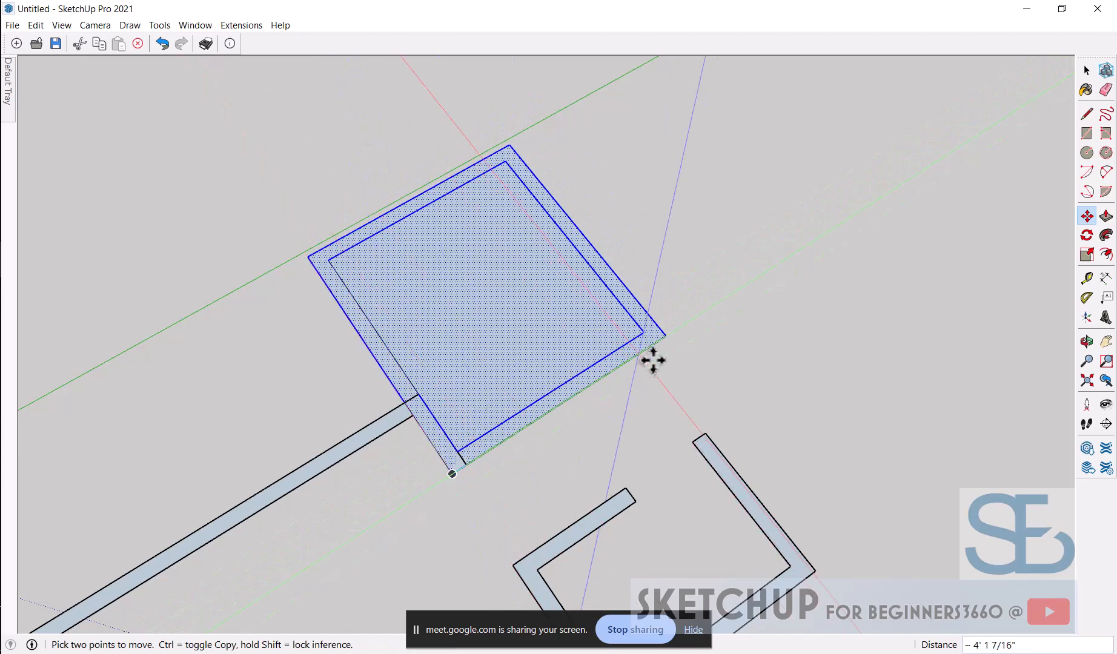
key("space")
scroll(698, 308, "down", 1)
left_click(589, 413)
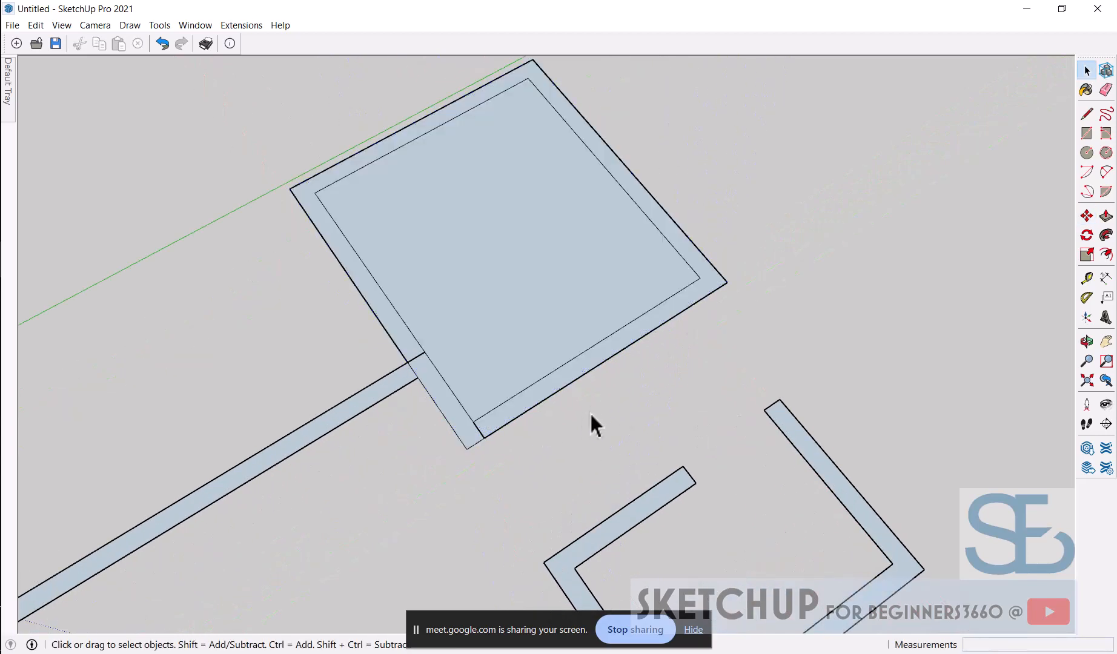
Draw a 6" line across the midpoint of the new room's wall facing the small room, and select it
scroll(594, 391, "up", 2)
key("l")
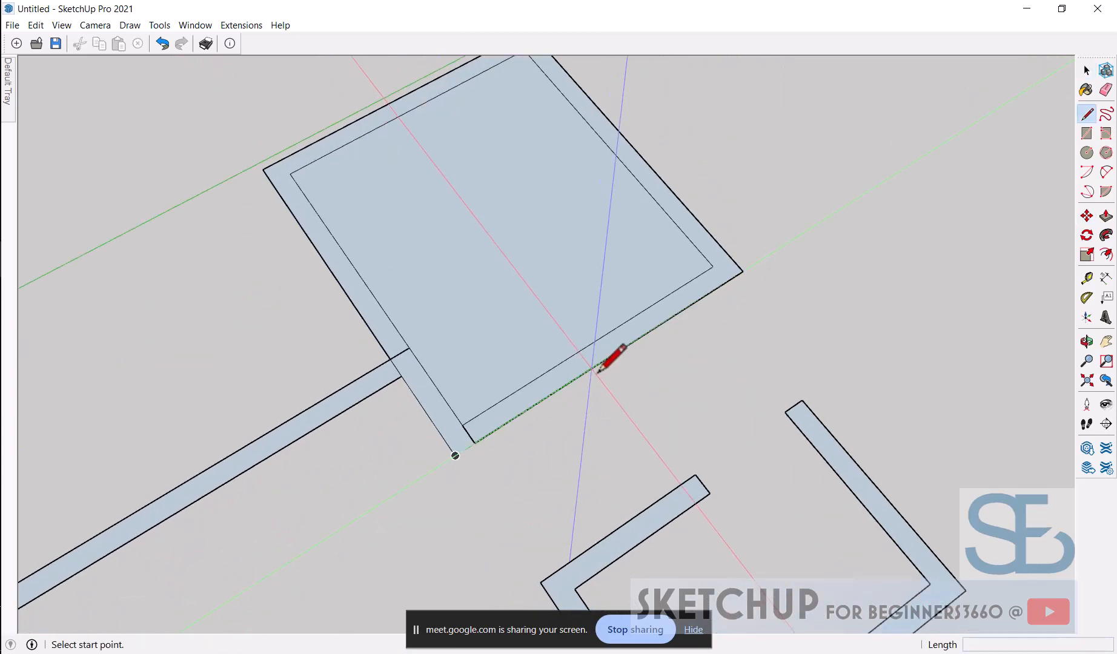
left_click(592, 343)
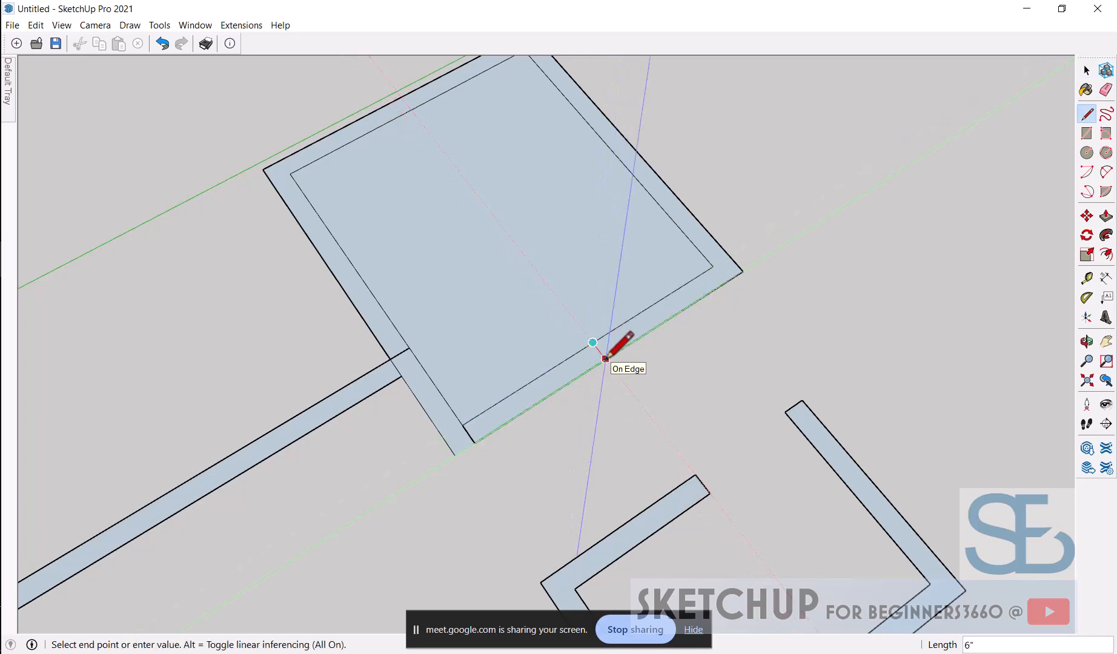
left_click(603, 360)
scroll(603, 359, "up", 3)
key("space")
left_click(593, 332)
Copy the midpoint line 18" along the wall toward the large room
key("m")
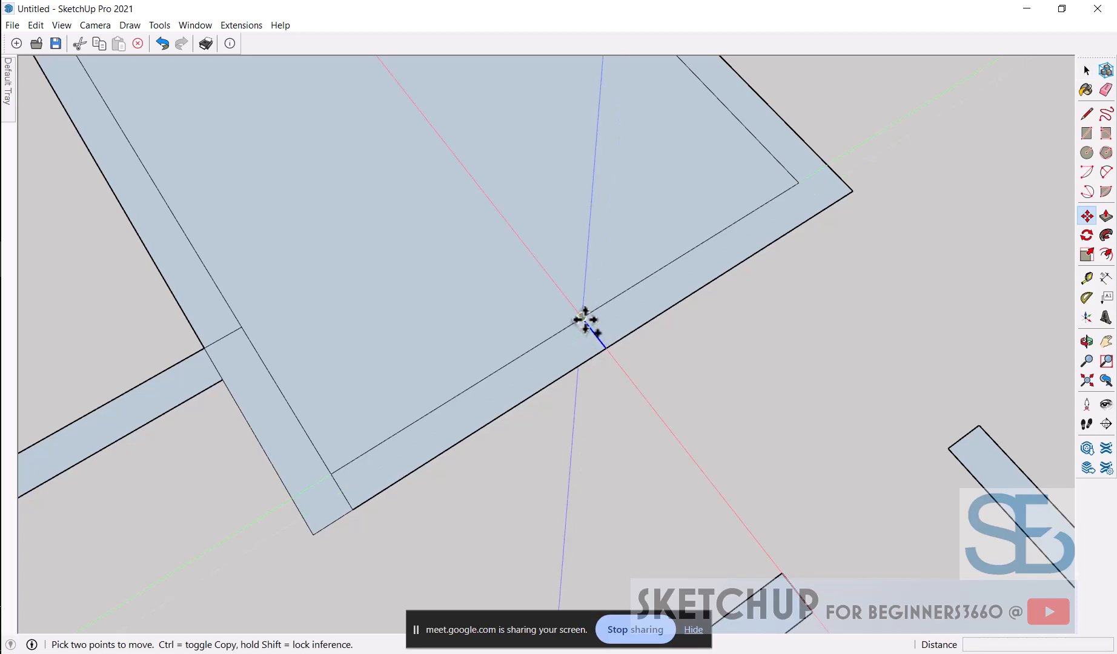
key("ctrl")
left_click(582, 317)
type("18")
key("Return")
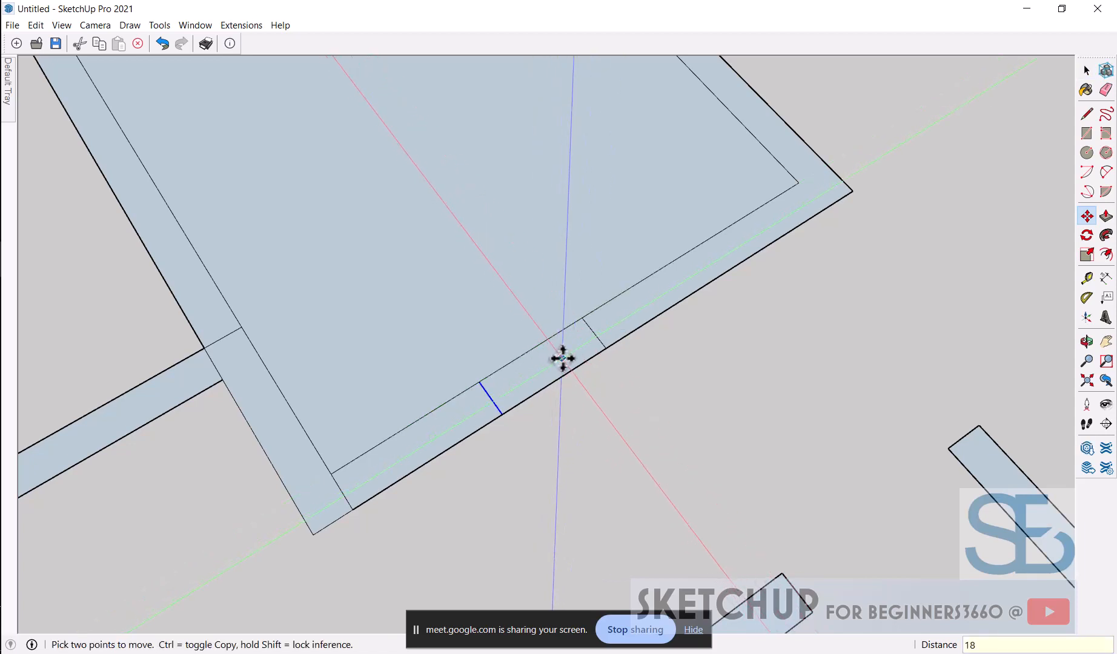
Copy the midpoint line 18" along the wall in the opposite direction, away from the large room
key("space")
left_click(596, 335)
key("m")
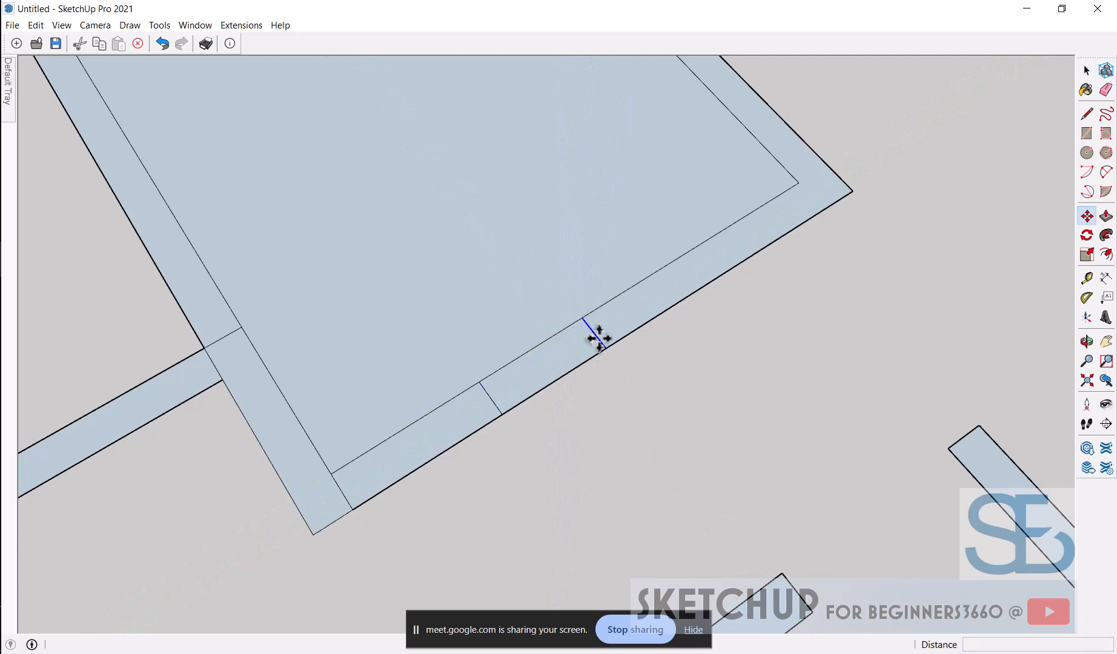
key("ctrl")
left_click(582, 317)
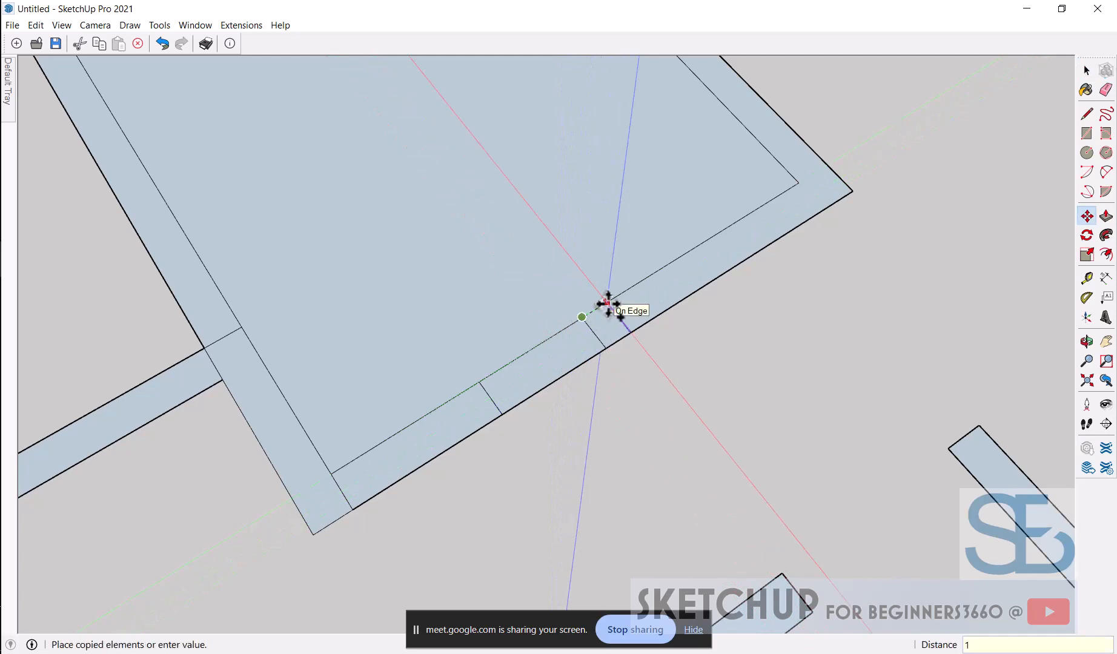
type("18")
key("Return")
Erase the midpoint line and the wall edges between the two copied lines to open the new room's doorway
key("e")
mouse_move(596, 310)
left_mouse_down()
mouse_move(586, 359)
mouse_move(588, 342)
left_mouse_up()
scroll(594, 341, "down", 2)
scroll(497, 393, "up", 2)
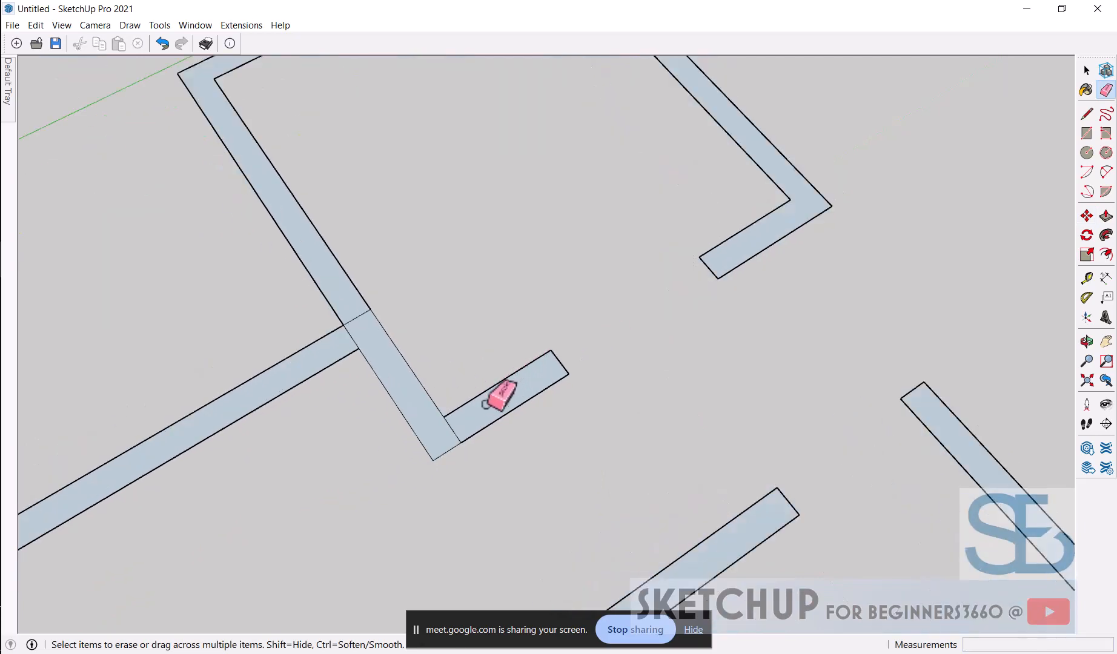
Erase the leftover lines where the new room's walls join the large room's walls
scroll(479, 406, "up", 1)
left_click_drag(333, 303, 318, 323)
scroll(427, 311, "down", 5)
scroll(618, 306, "down", 1)
key("space")
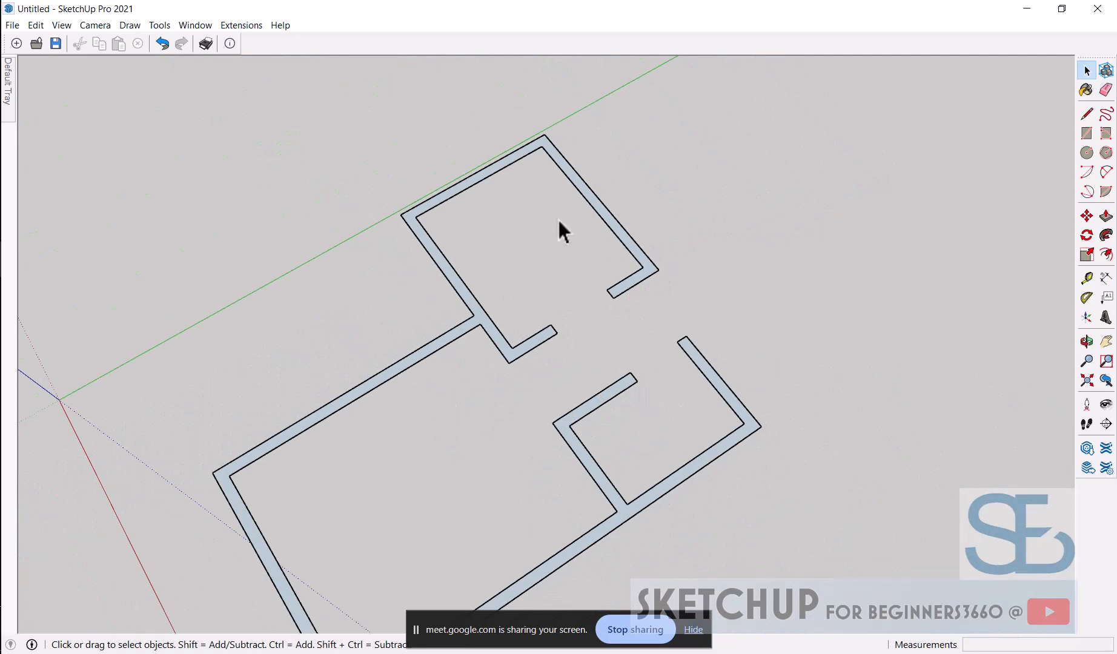
scroll(520, 243, "down", 2)
scroll(613, 230, "up", 1)
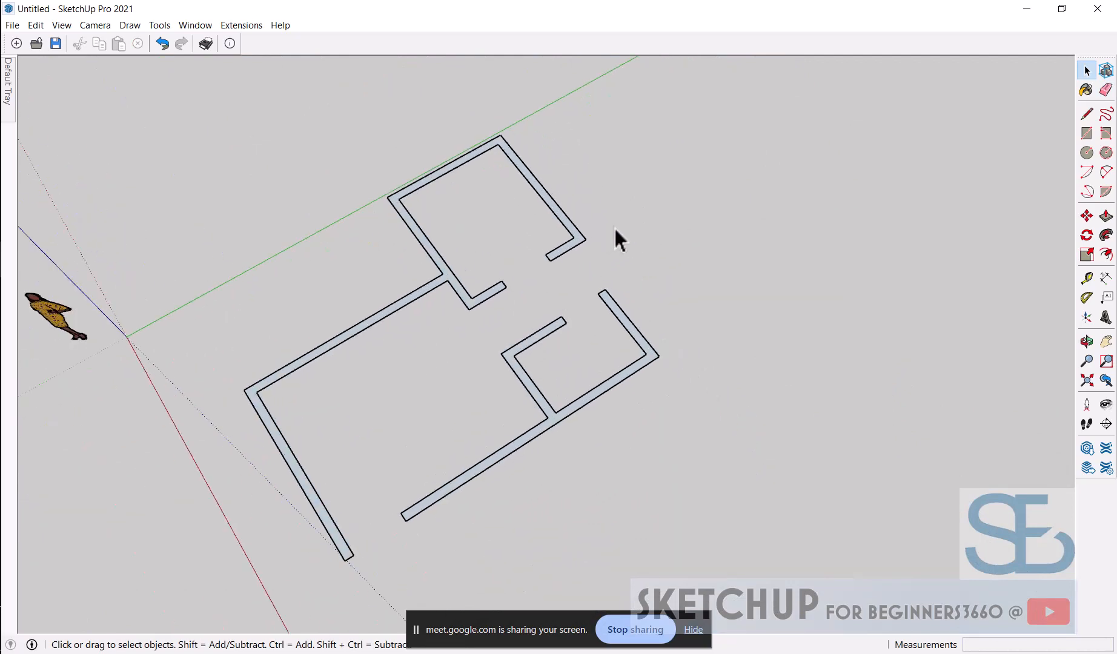
scroll(617, 221, "down", 1)
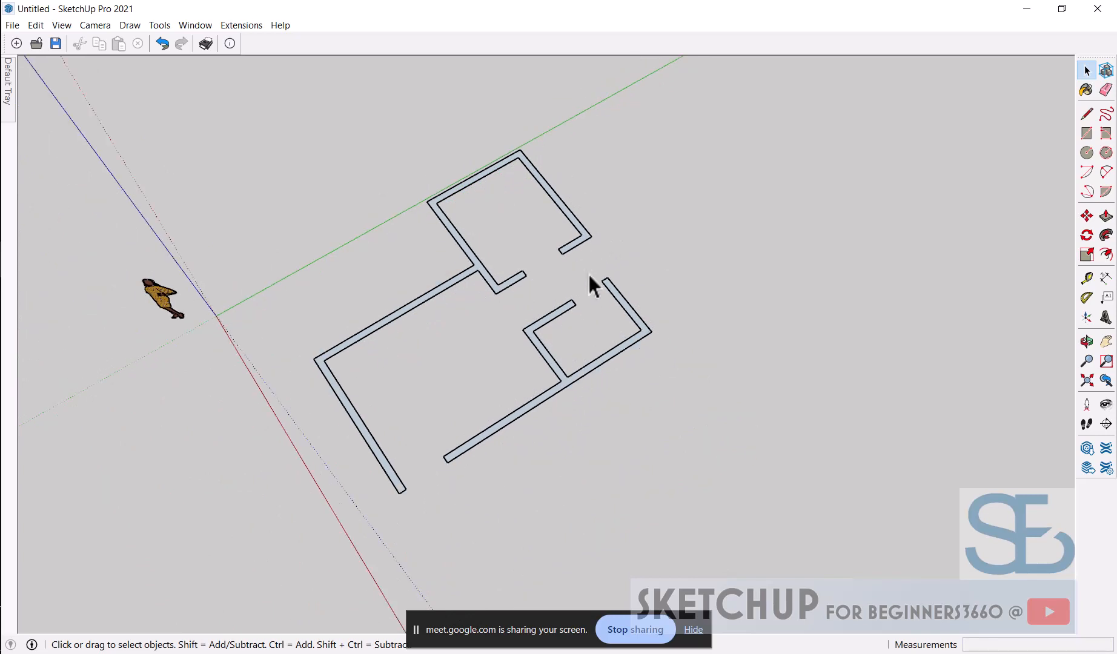
scroll(509, 304, "up", 2)
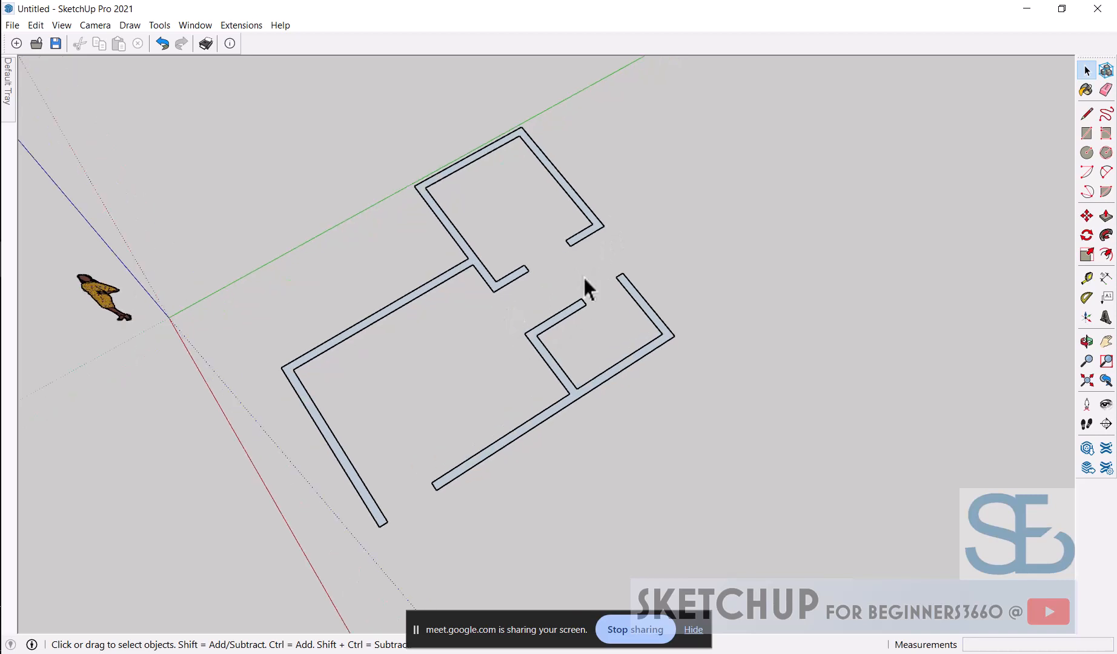
scroll(520, 272, "down", 2)
scroll(541, 274, "up", 3)
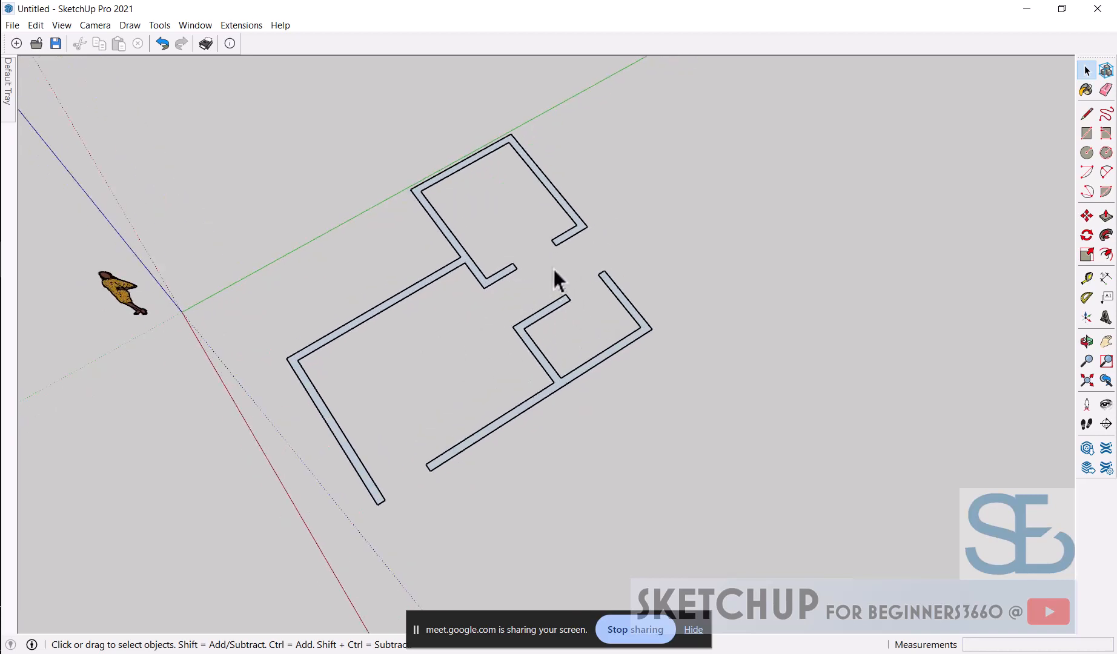
scroll(574, 233, "down", 1)
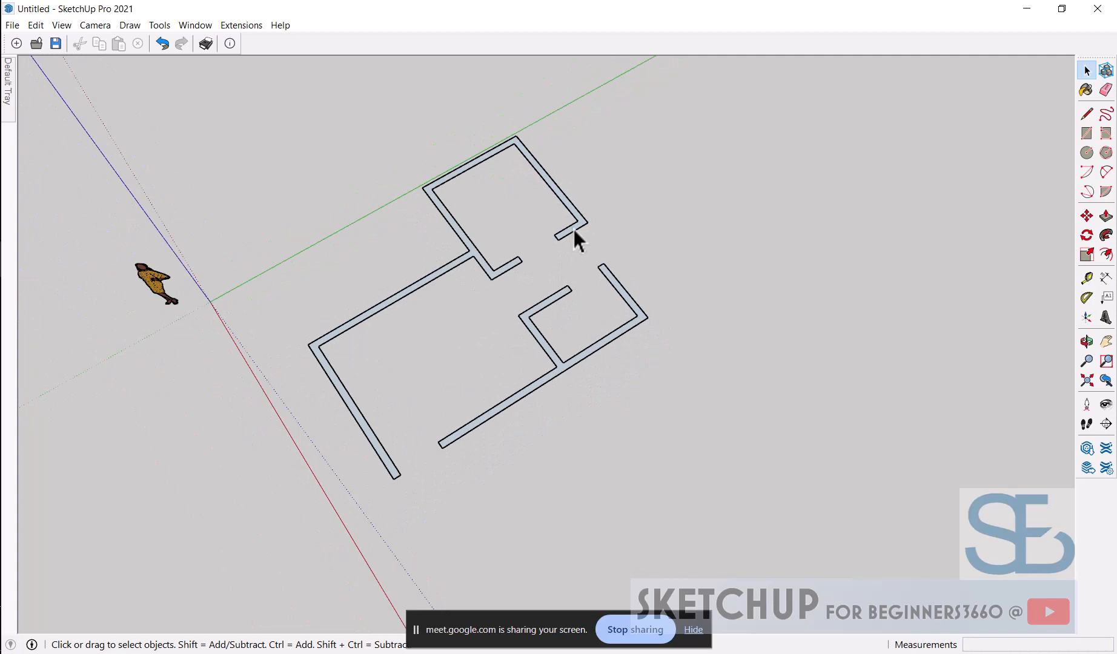
scroll(538, 284, "up", 5)
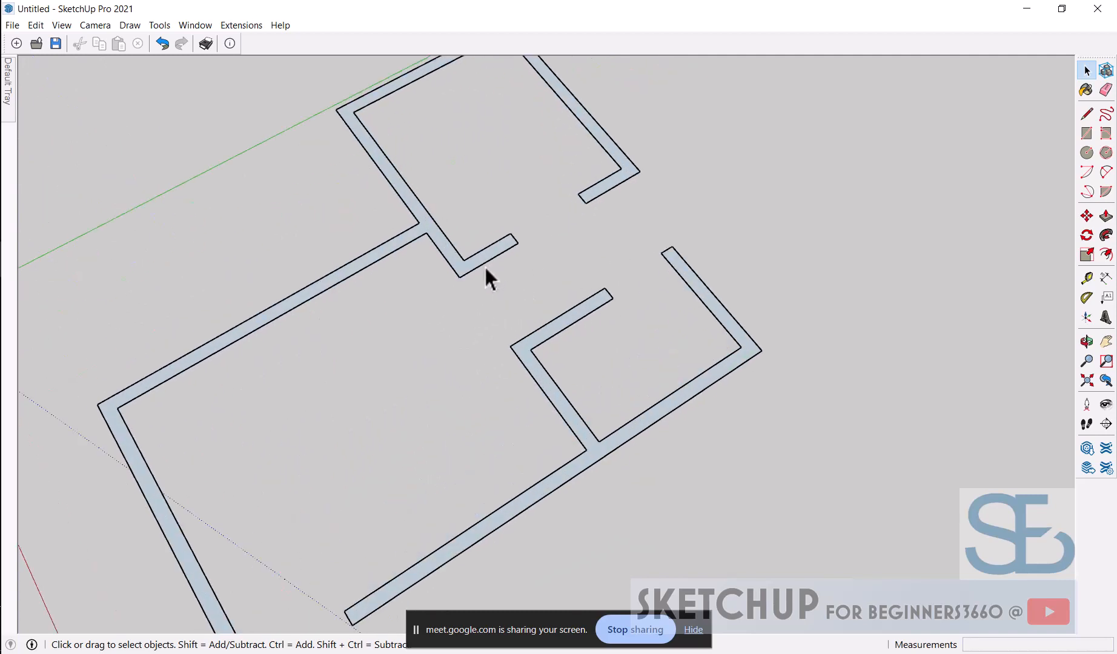
scroll(587, 389, "down", 4)
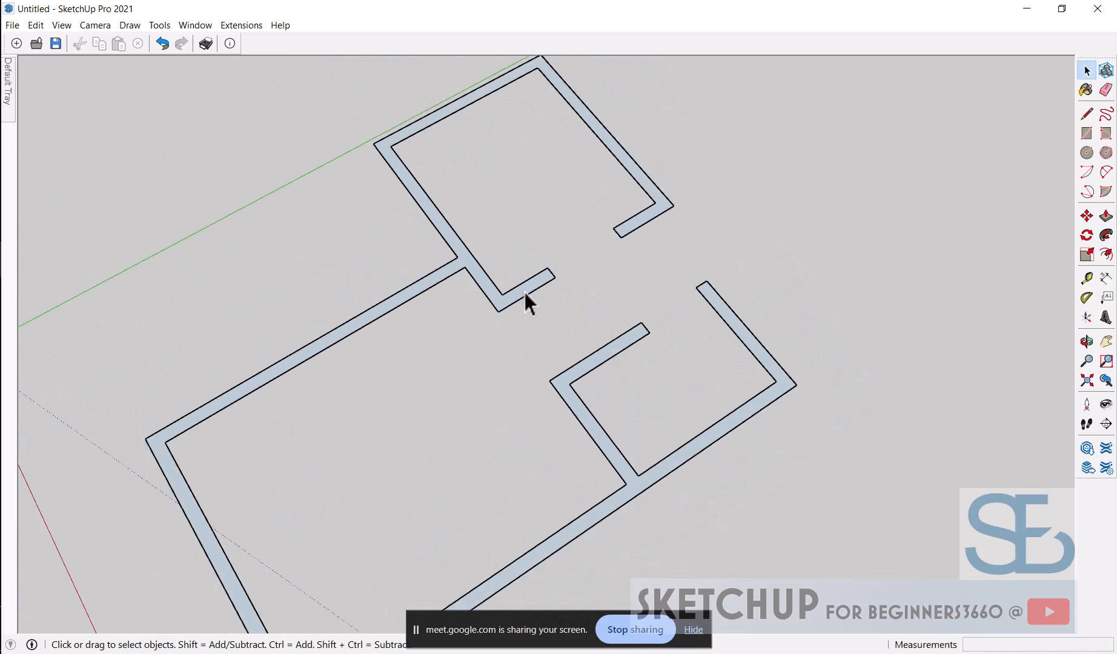
scroll(524, 297, "down", 1)
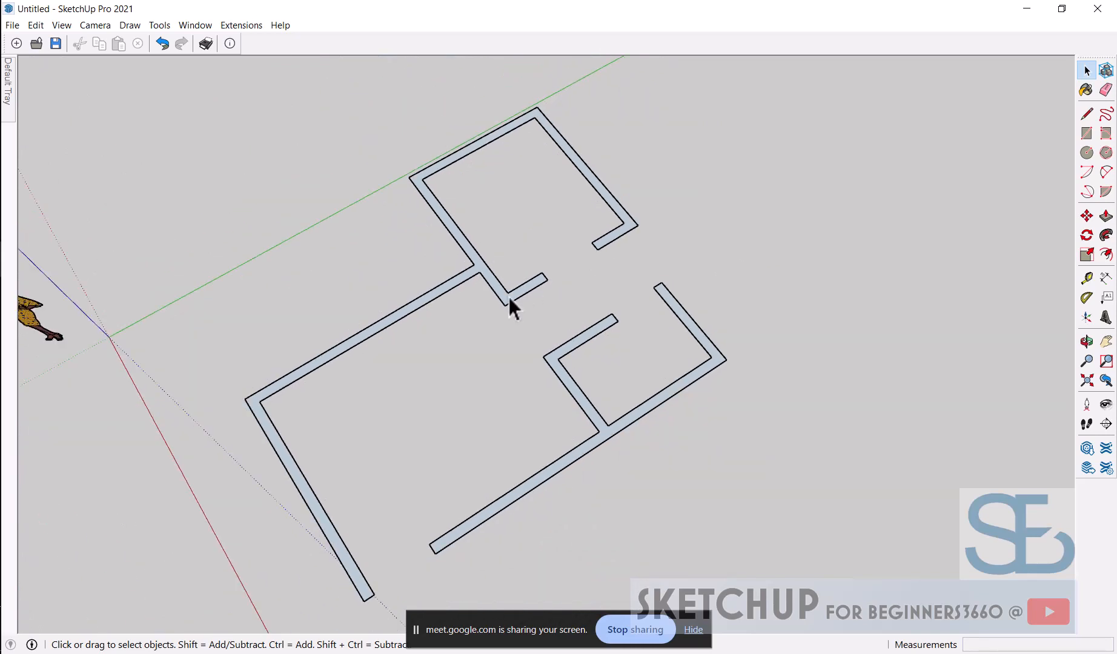
scroll(508, 298, "down", 2)
scroll(764, 331, "up", 1)
scroll(615, 327, "up", 3)
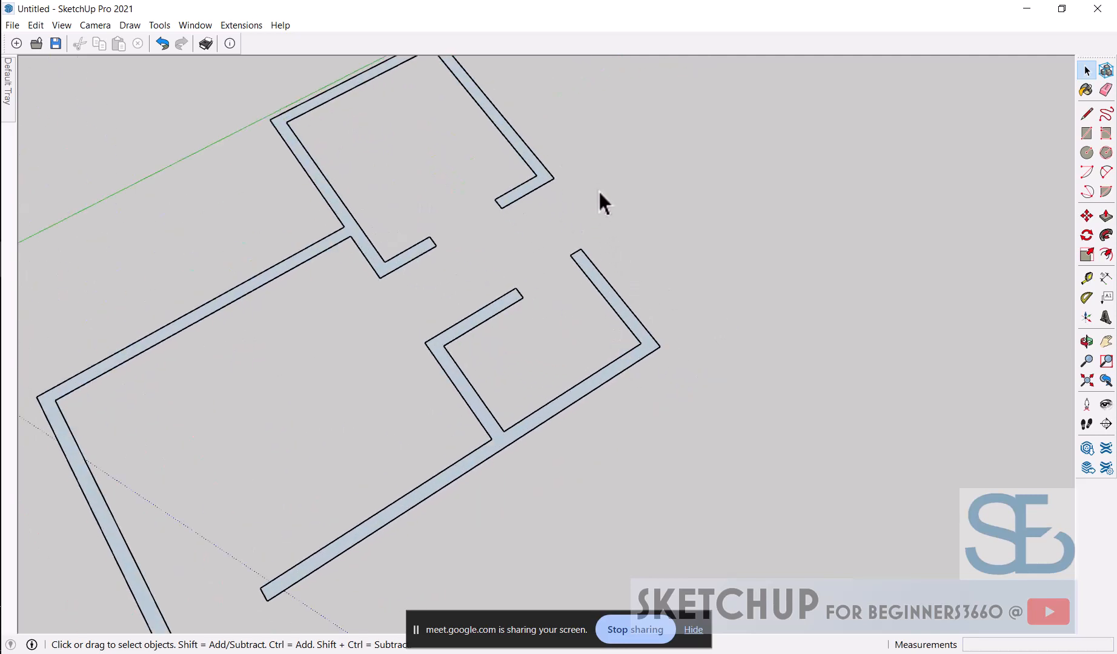
scroll(591, 173, "down", 2)
scroll(624, 145, "up", 3)
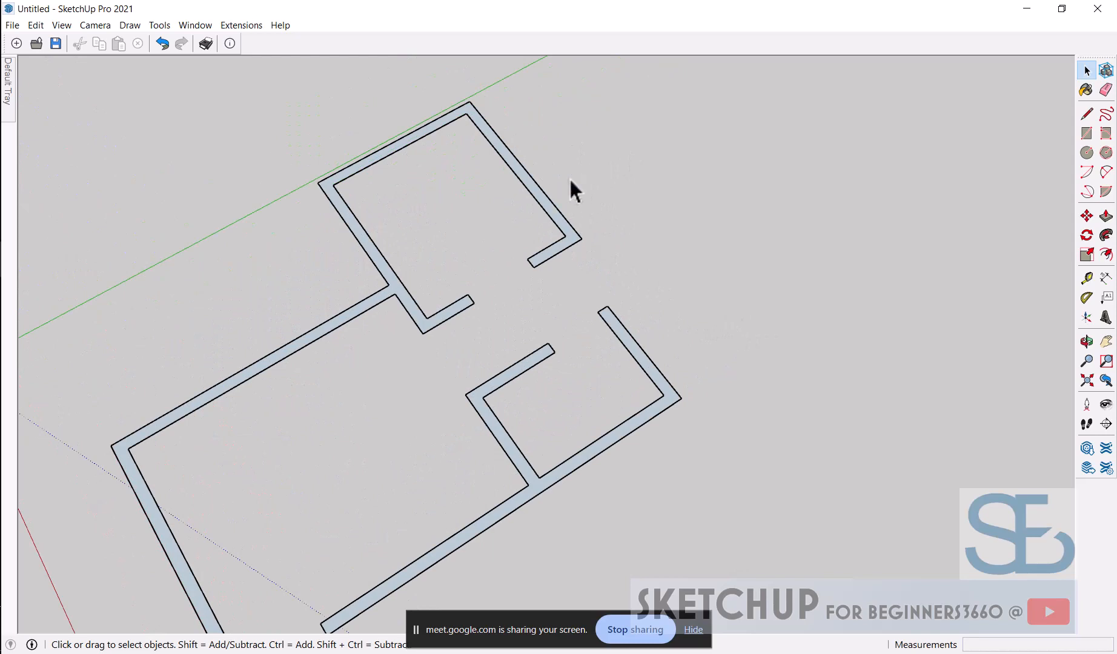
Draw a 10' by 10' rectangle in the empty area beside the two attached rooms
scroll(621, 280, "down", 1)
key("r")
left_click(725, 301)
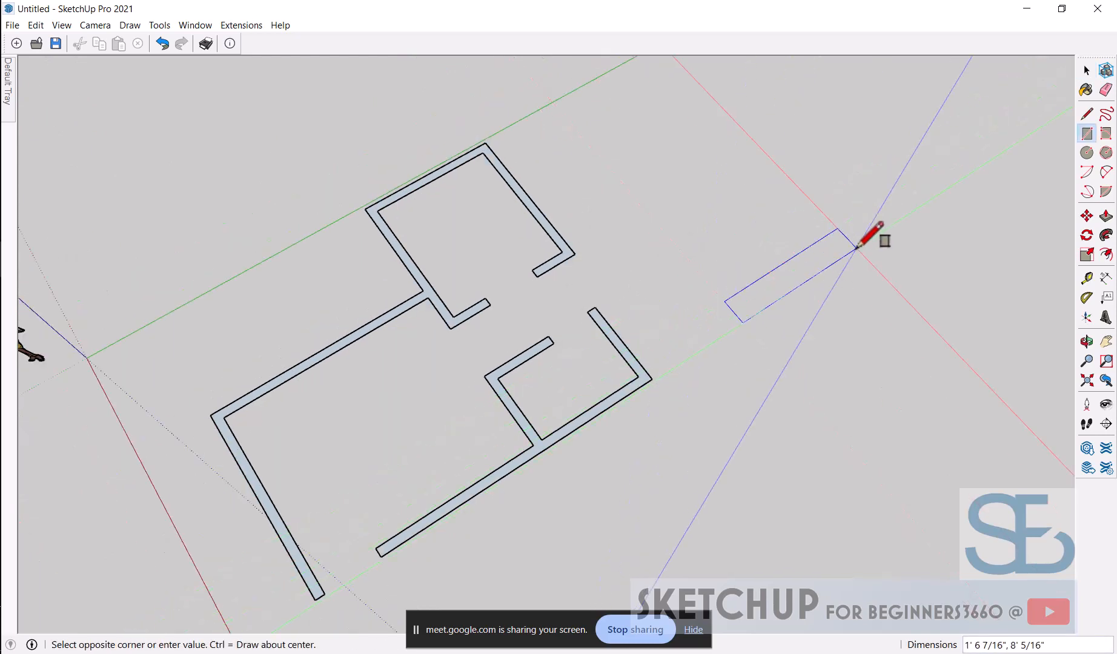
type("10")
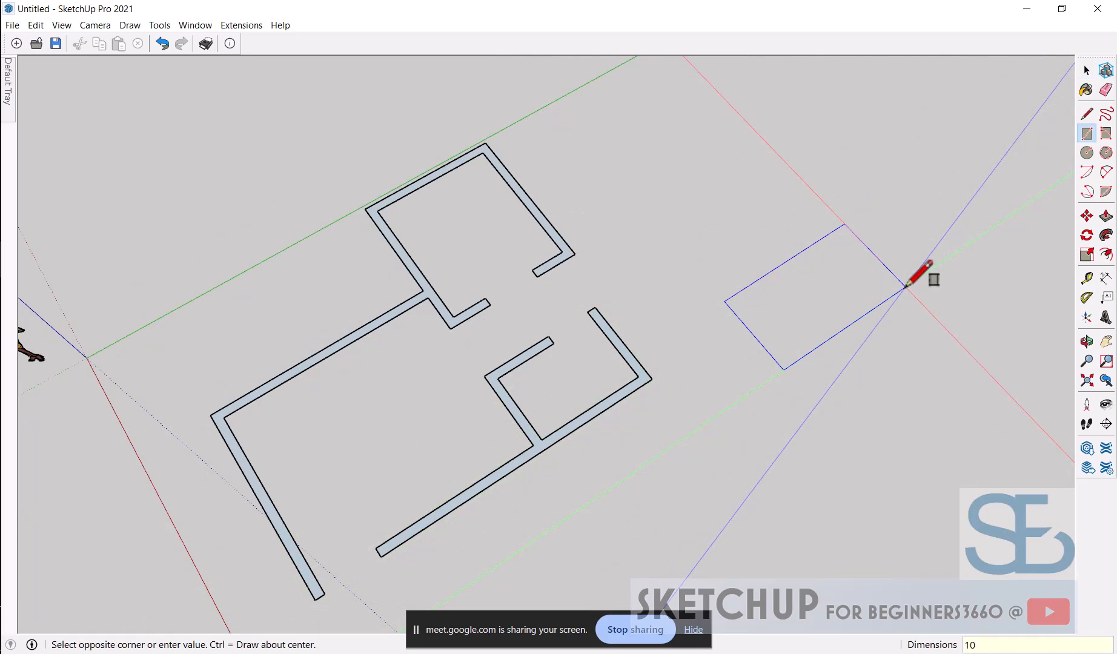
type("',10'")
key("Return")
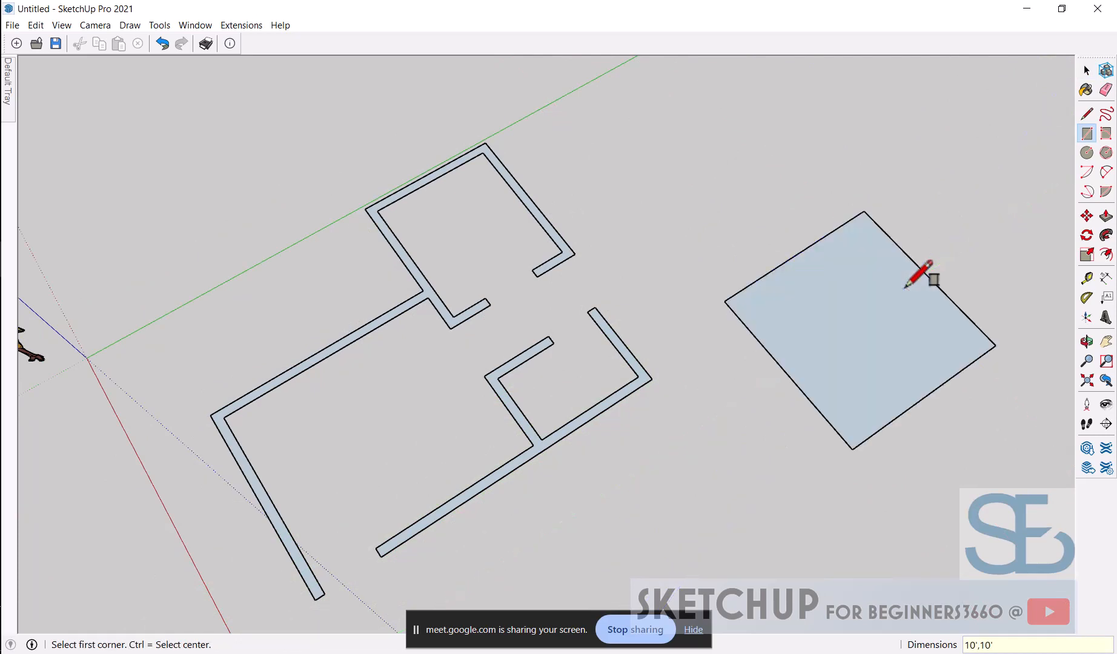
key("space")
scroll(663, 255, "up", 1)
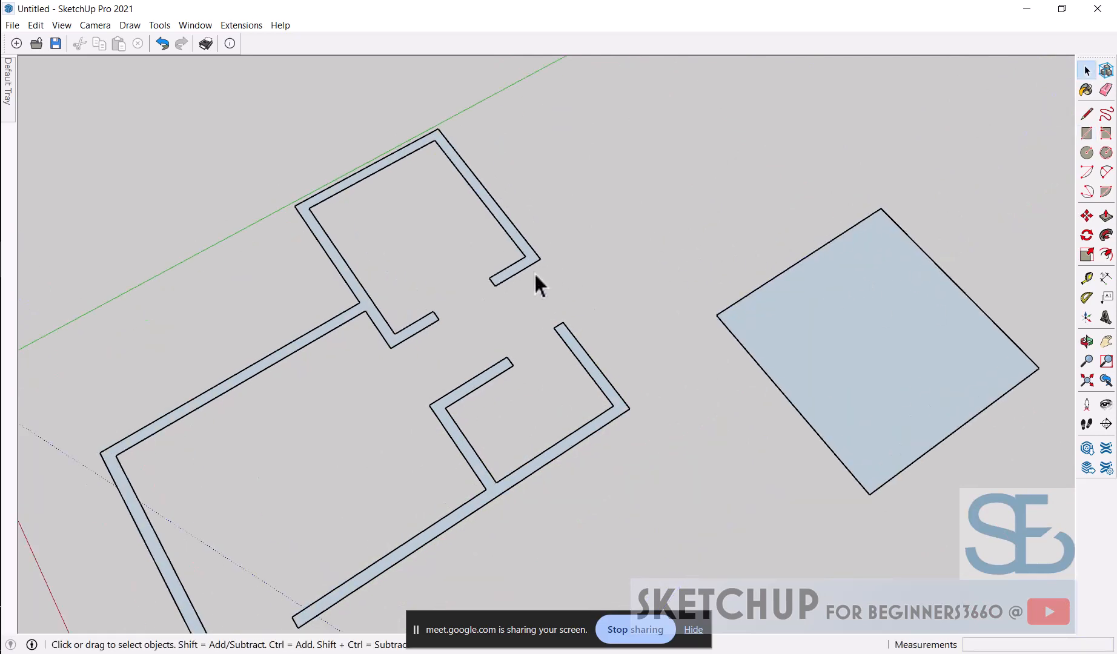
middle_click_drag(529, 283, 491, 387)
scroll(605, 363, "up", 3)
middle_click_drag(606, 358, 608, 332)
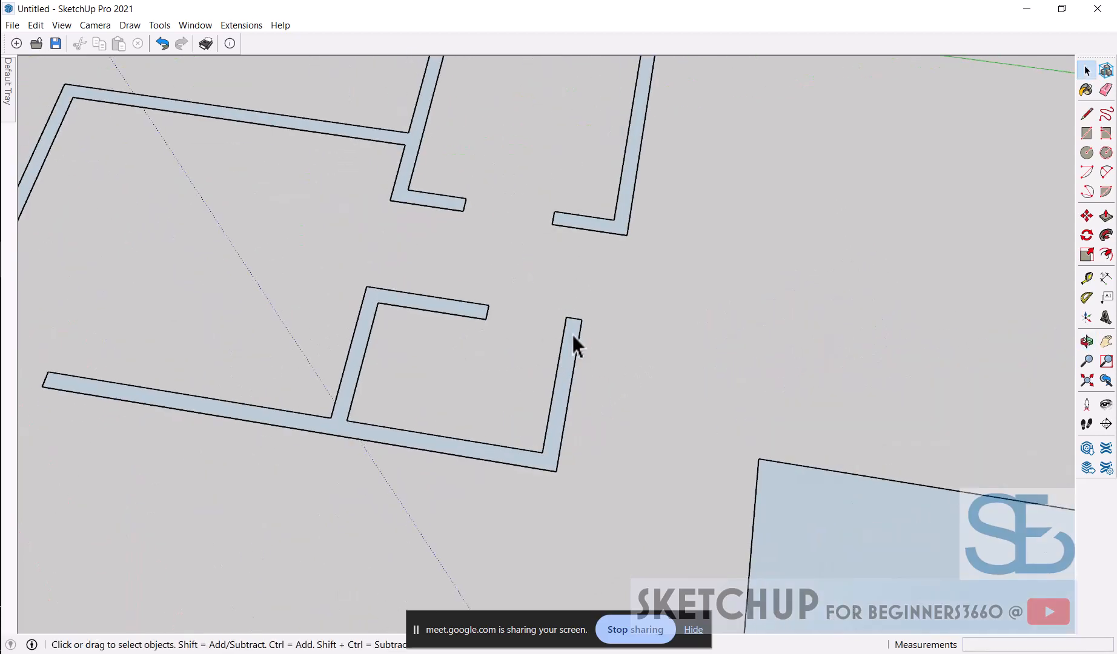
scroll(581, 315, "down", 5)
mouse_move(594, 289)
middle_mouse_down()
mouse_move(578, 364)
mouse_move(621, 284)
middle_mouse_up()
scroll(620, 284, "up", 2)
key("l")
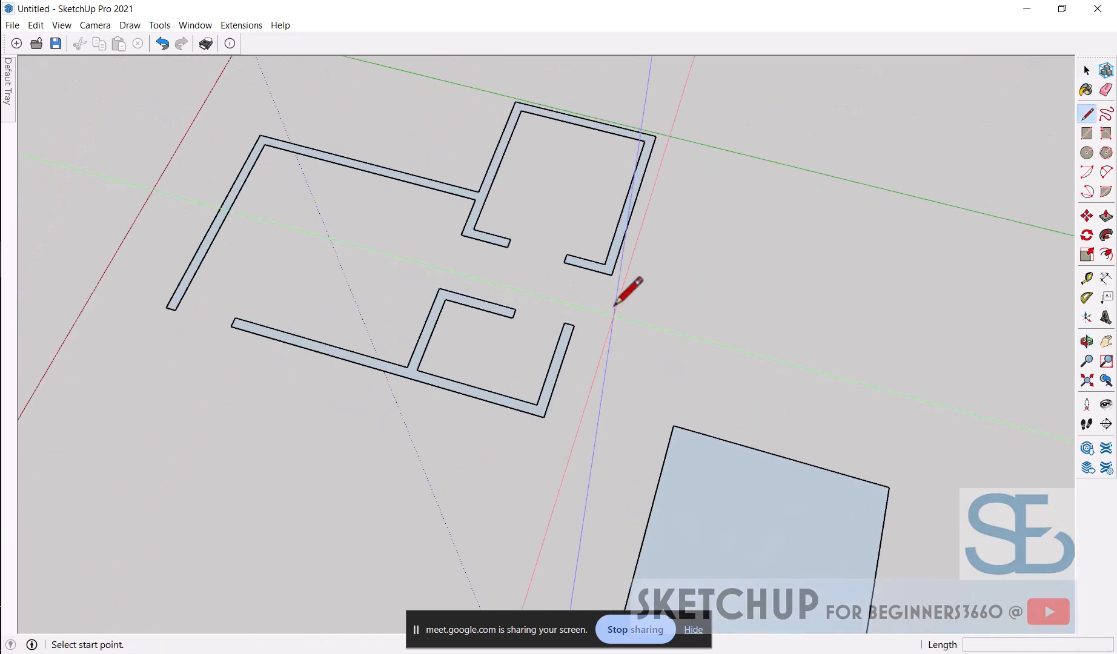
left_click(611, 274)
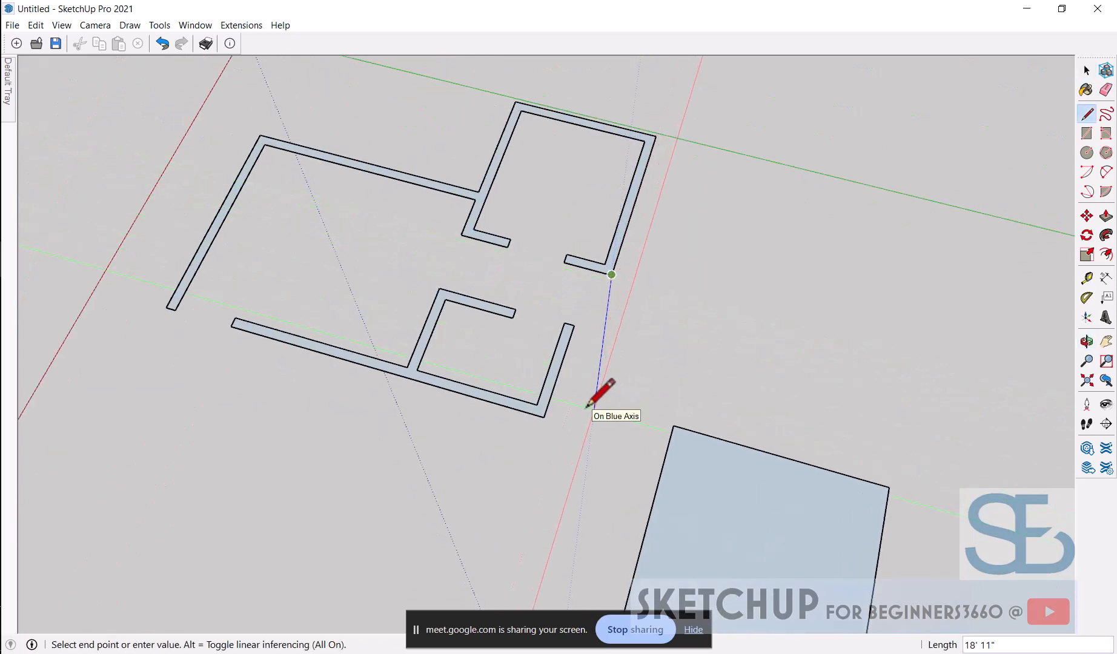
key("shift")
key("Escape")
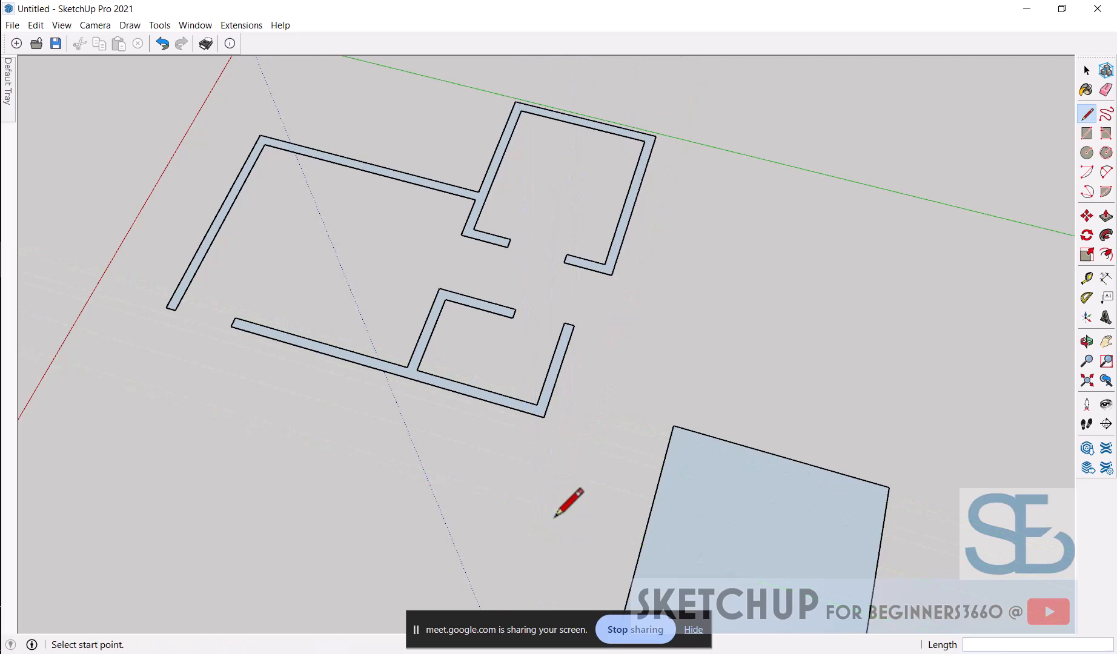
scroll(609, 308, "down", 2)
key("space")
Offset the 10' by 10' rectangle's edges outward by 6" to form its walls
scroll(675, 434, "up", 2)
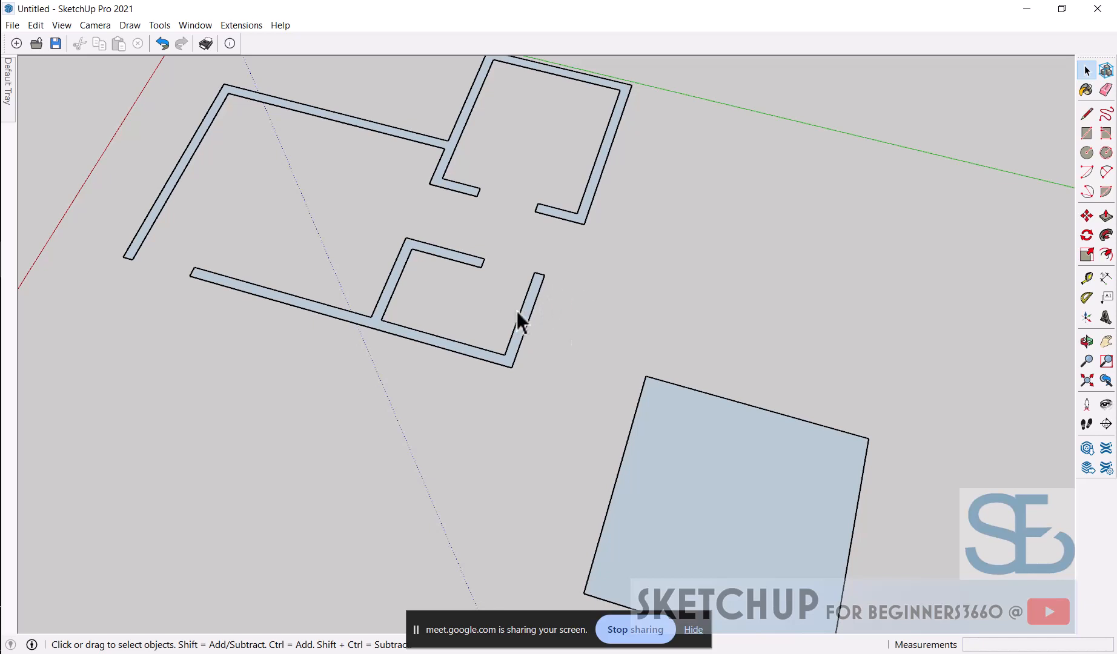
scroll(527, 236, "down", 2)
scroll(654, 408, "up", 2)
scroll(469, 242, "down", 1)
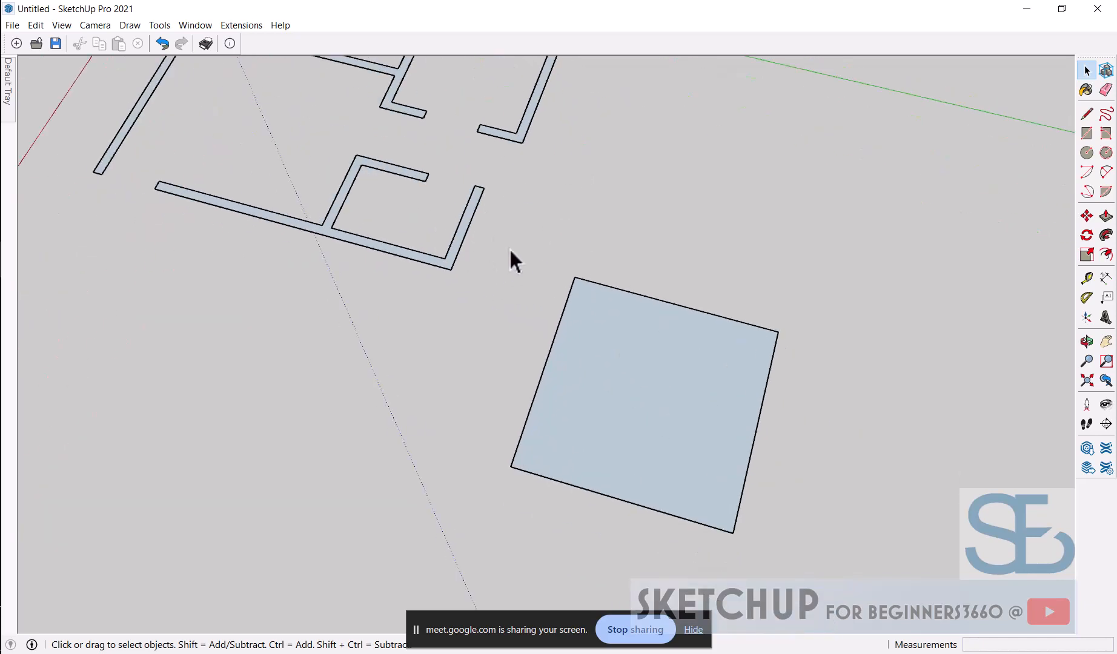
scroll(637, 339, "down", 1)
scroll(625, 353, "up", 1)
left_click(625, 352)
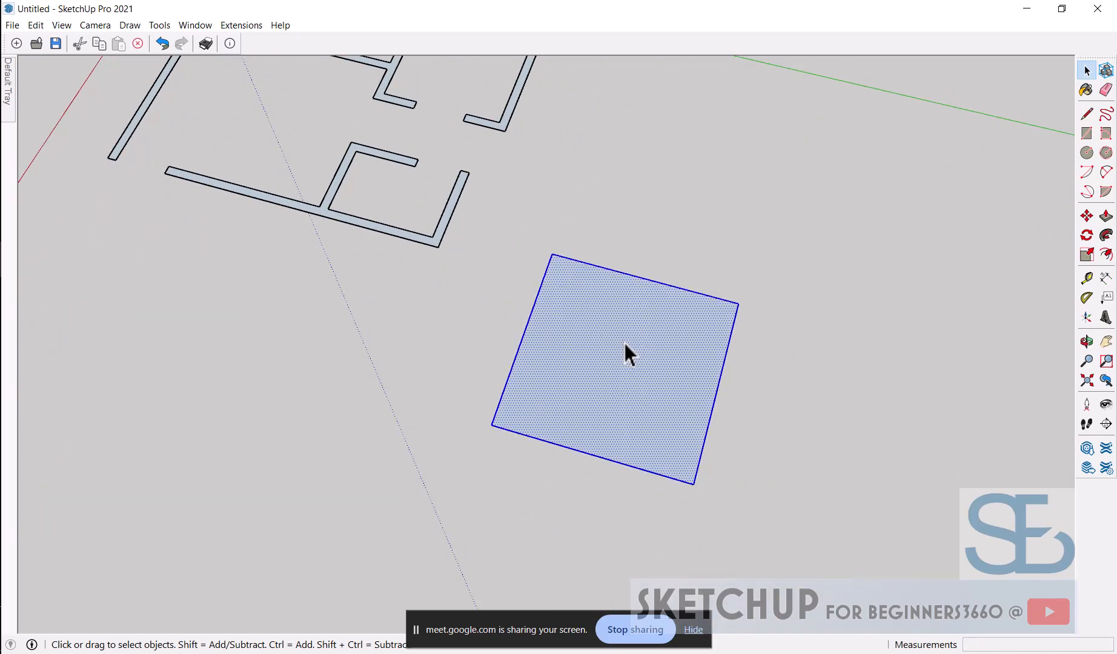
left_click(924, 399)
key("f")
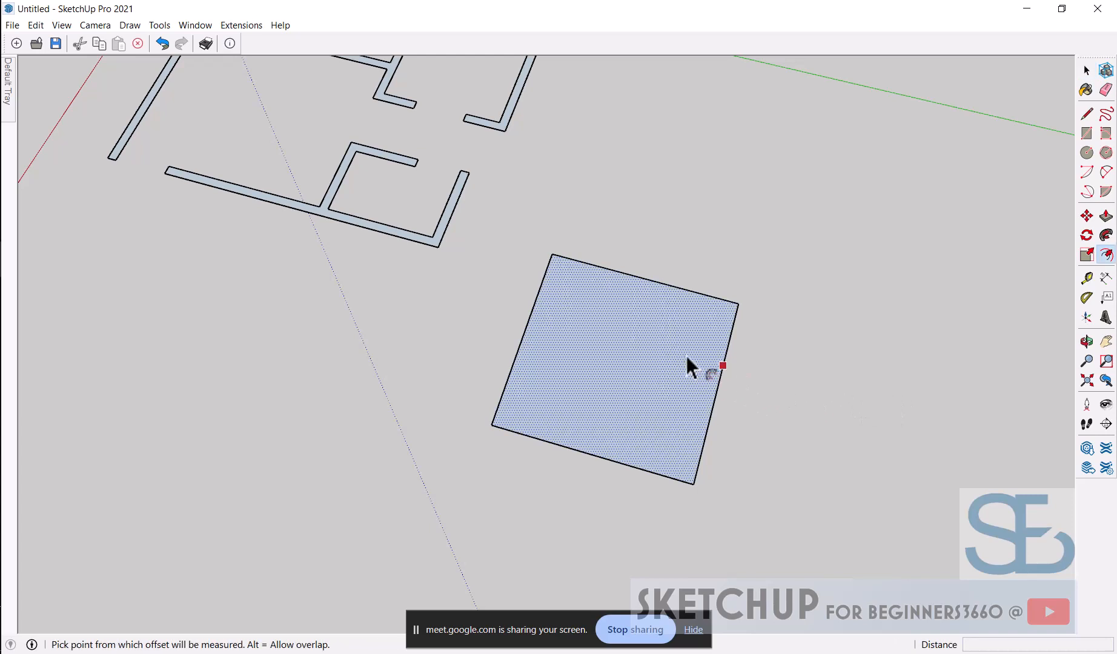
left_click(717, 381)
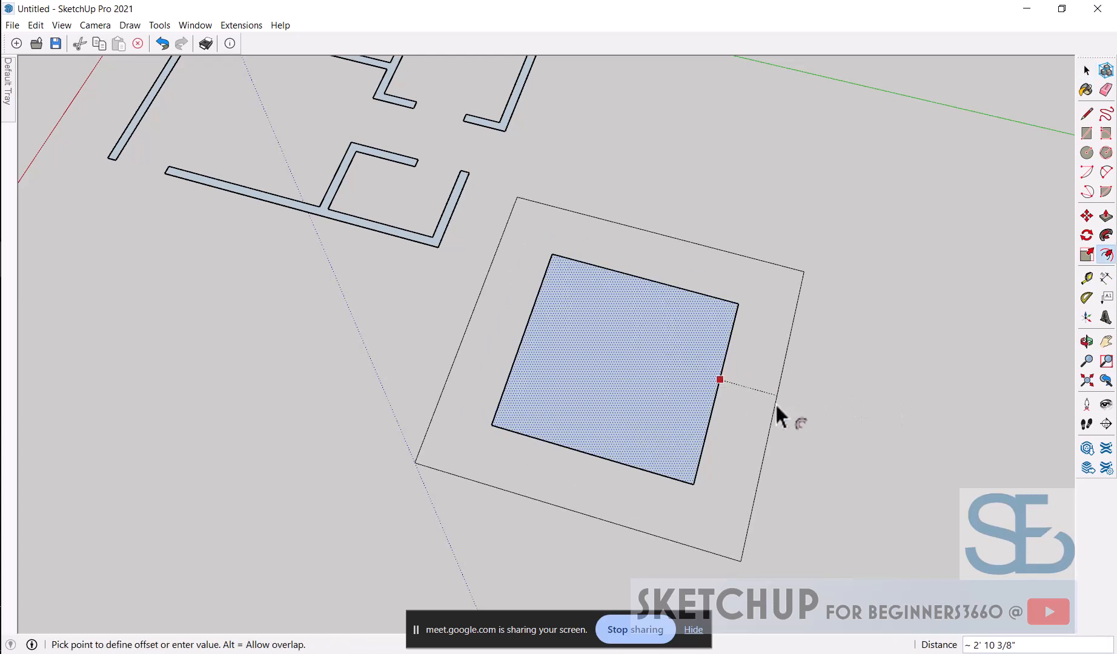
type("6")
key("Return")
key("space")
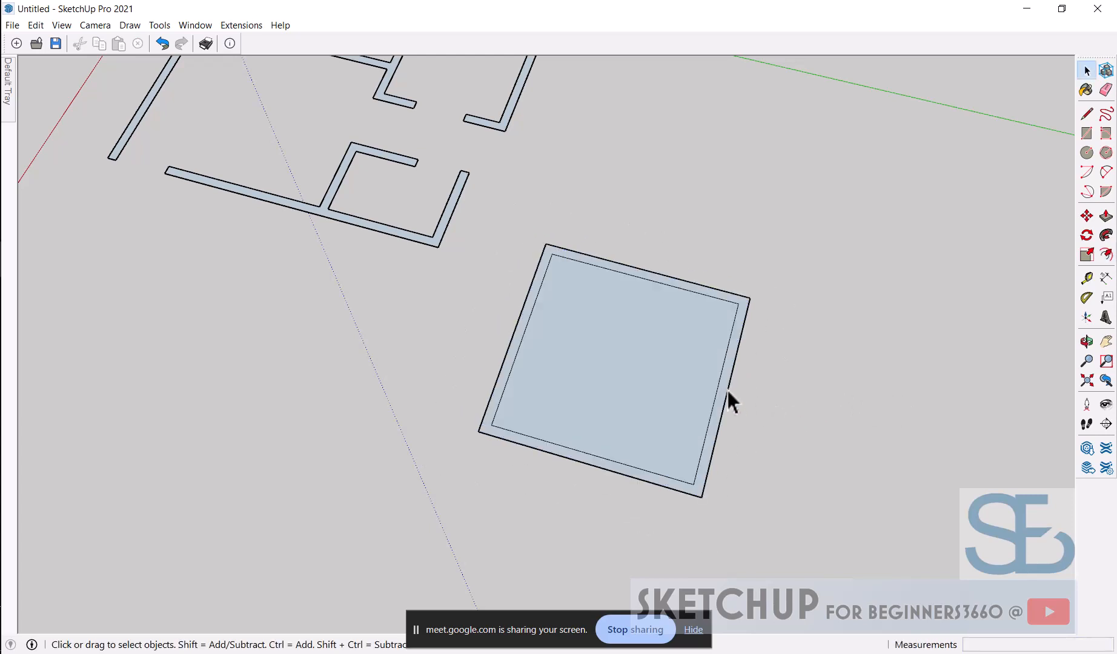
Move the new room's outer wall edge facing the floor plan 6" inward onto its inner edge
scroll(727, 391, "down", 2)
scroll(683, 350, "up", 3)
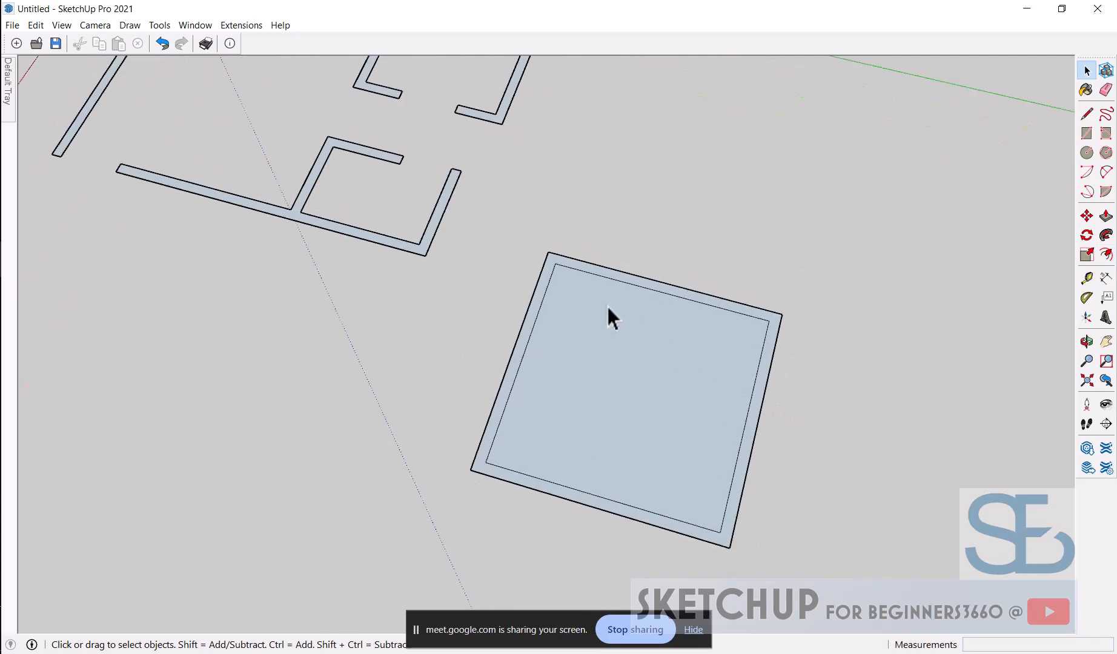
key("m")
scroll(534, 299, "up", 2)
left_click(534, 300)
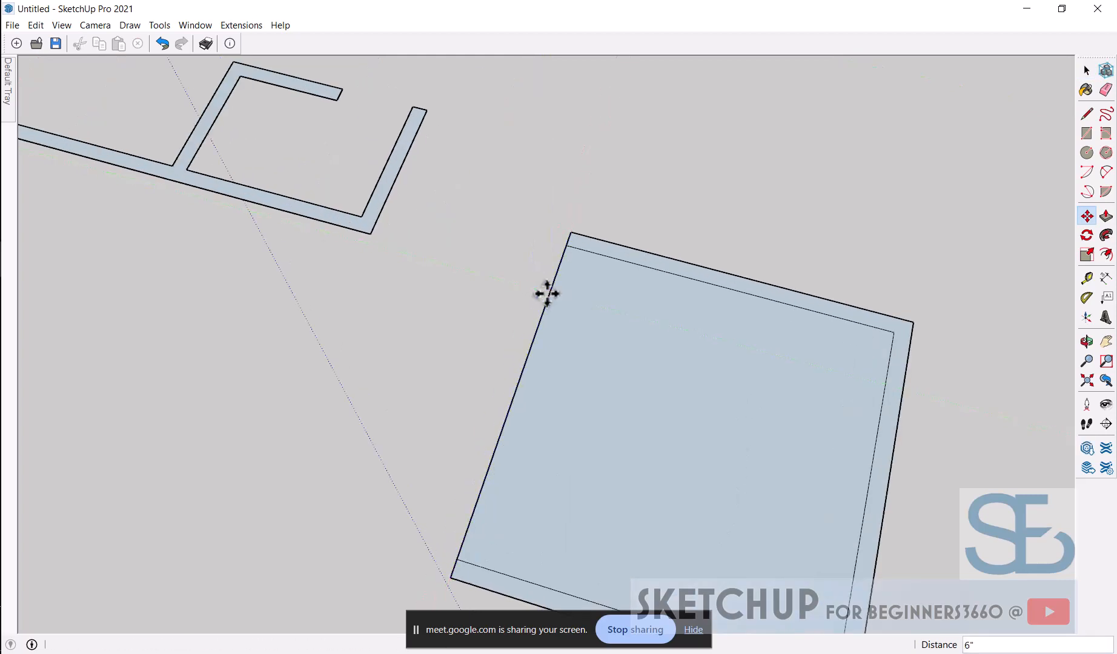
key("space")
scroll(546, 294, "down", 3)
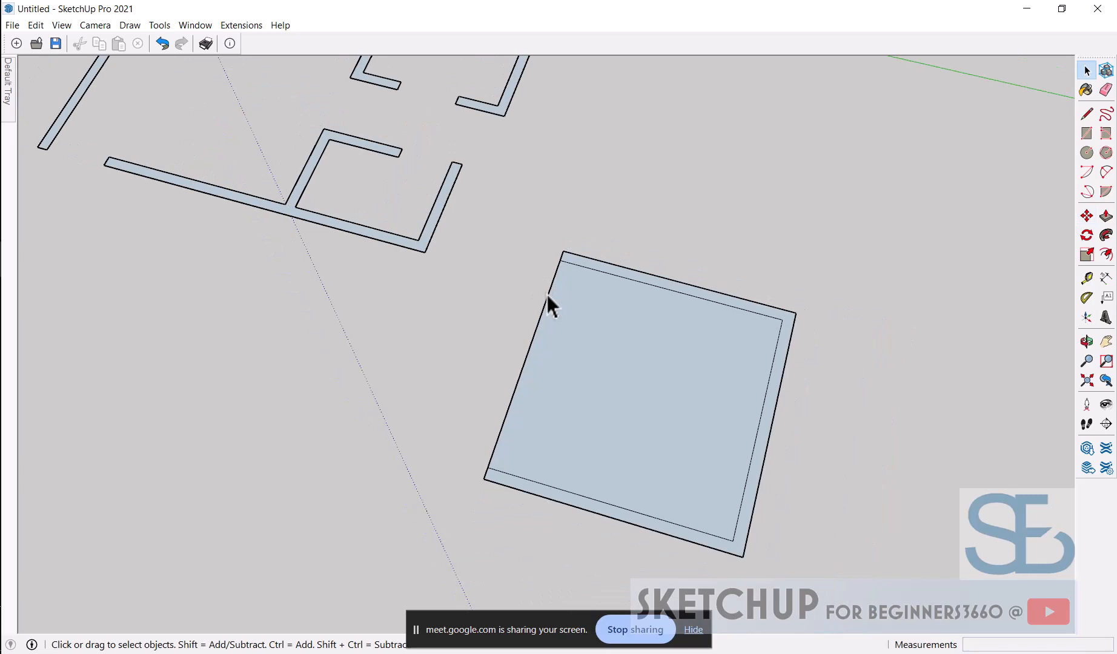
Move the entire new room by its open-side outer corner onto the outer wall edge of the larger attached room
scroll(543, 309, "down", 2)
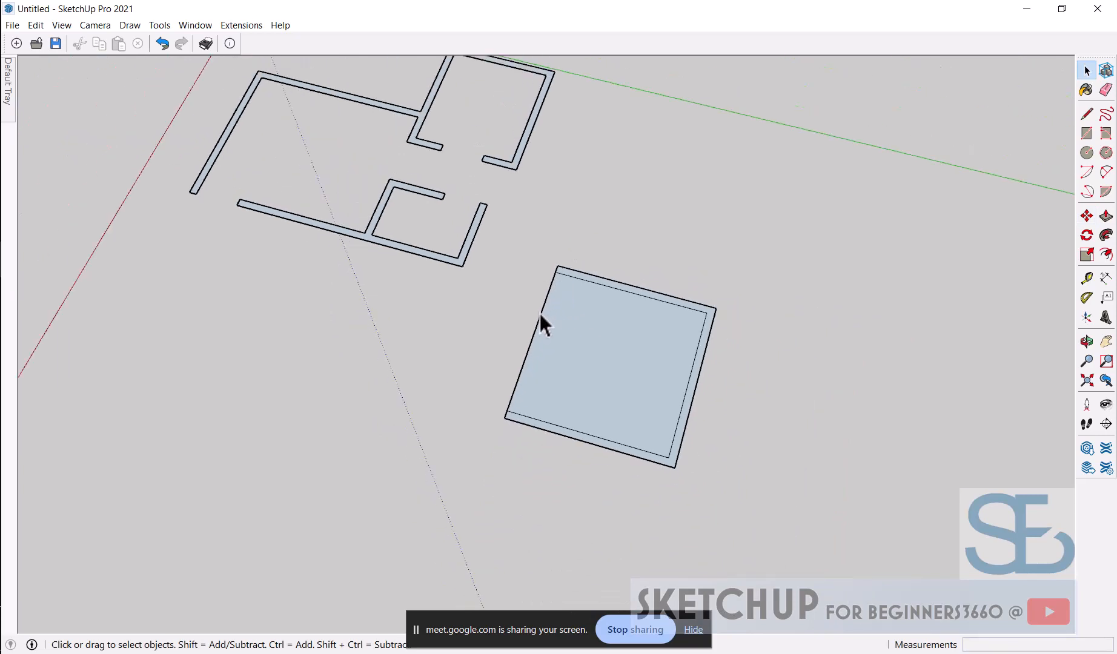
double_click(589, 312)
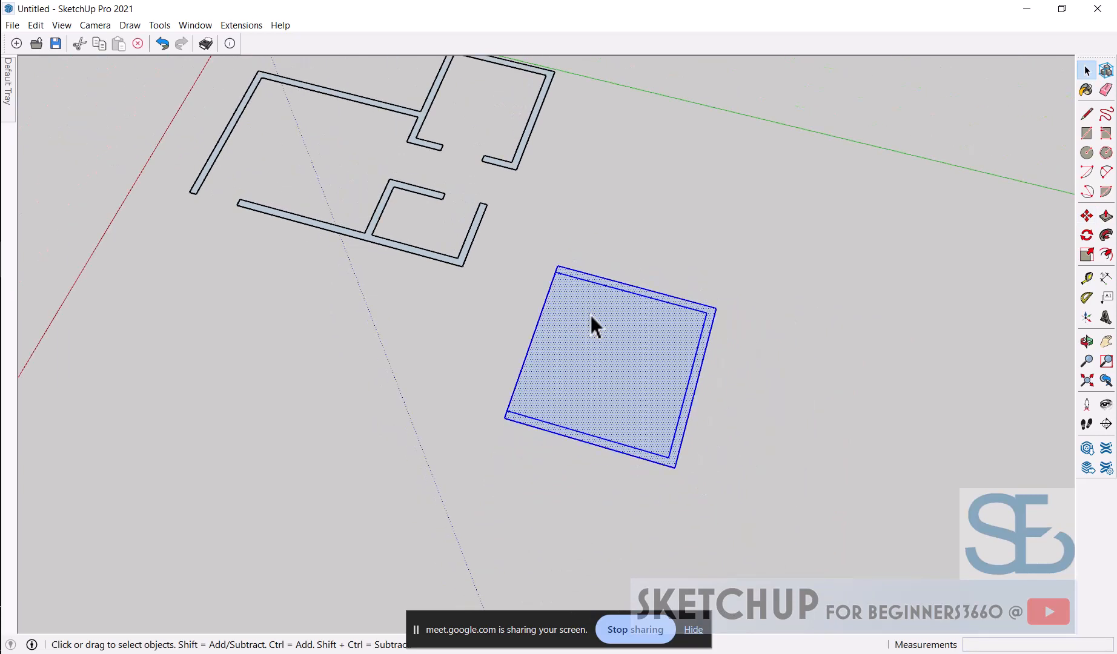
key("m")
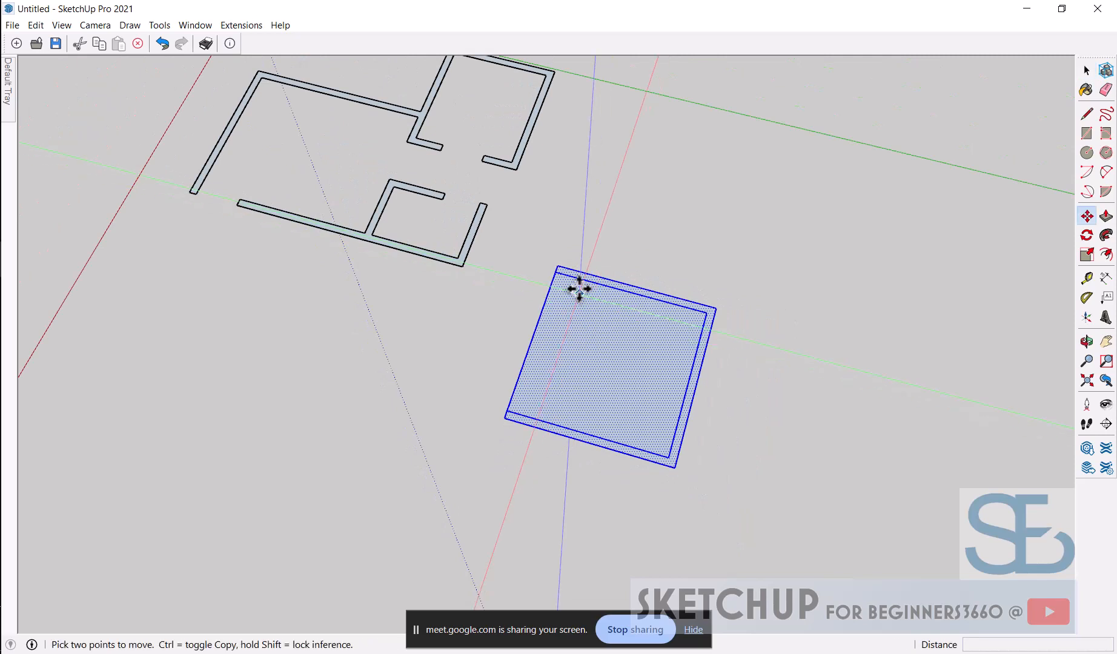
left_click(557, 267)
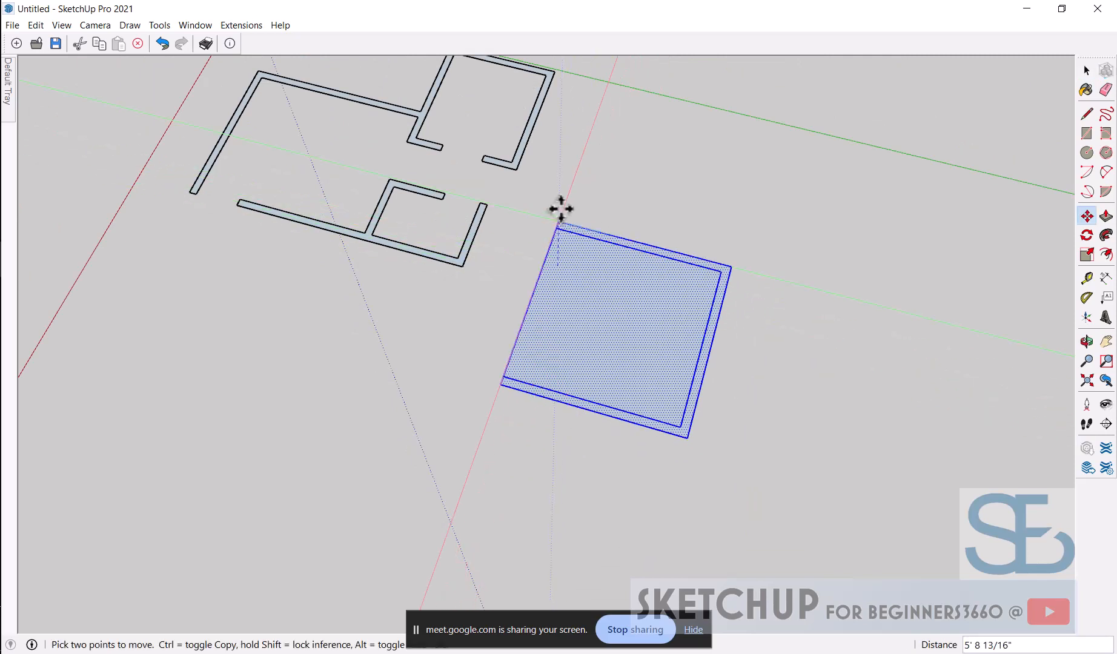
left_click(536, 118)
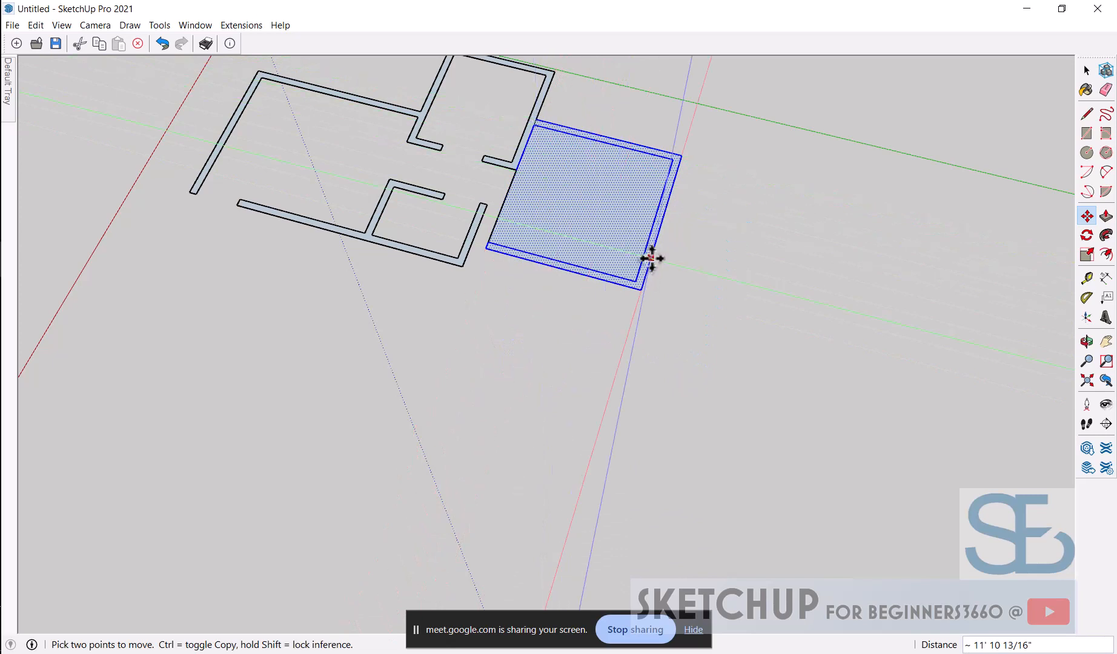
key("space")
Move the smallest room's end wall and the end of its doorway wall 1' outward to meet the new room's open side
scroll(534, 210, "up", 5)
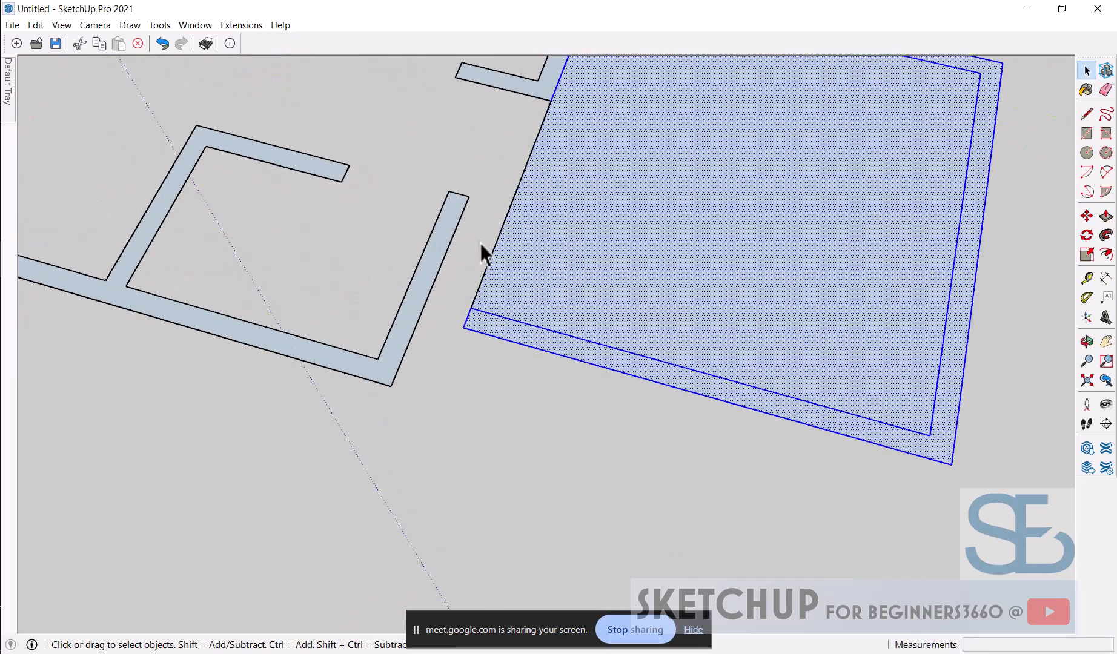
middle_click_drag(424, 249, 477, 268)
left_click_drag(363, 229, 436, 427)
scroll(424, 286, "up", 2)
key("m")
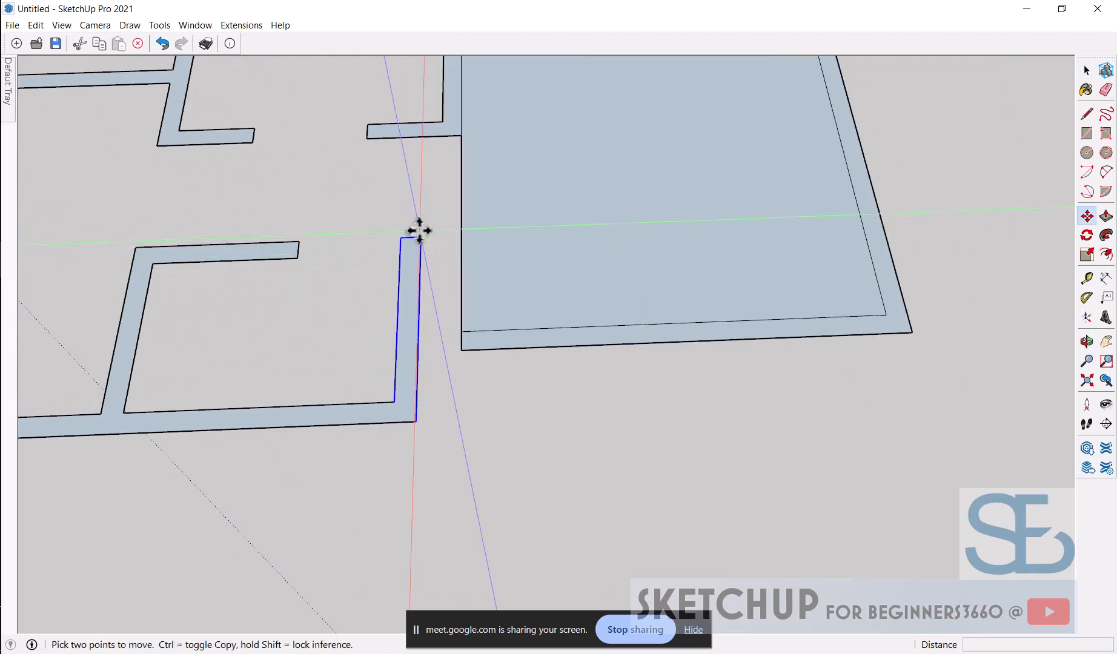
key("space")
left_click_drag(347, 297, 446, 450)
key("m")
left_click(418, 237)
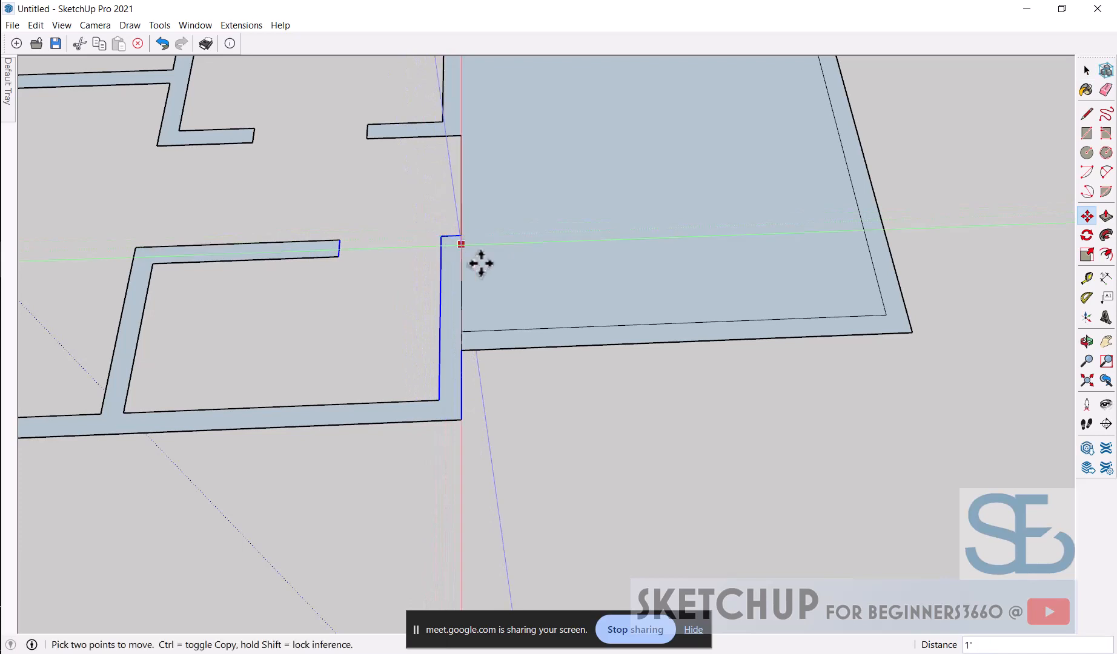
left_click(465, 247)
key("space")
scroll(563, 354, "down", 5)
middle_click_drag(660, 356, 577, 404)
left_click(589, 419)
scroll(498, 295, "up", 1)
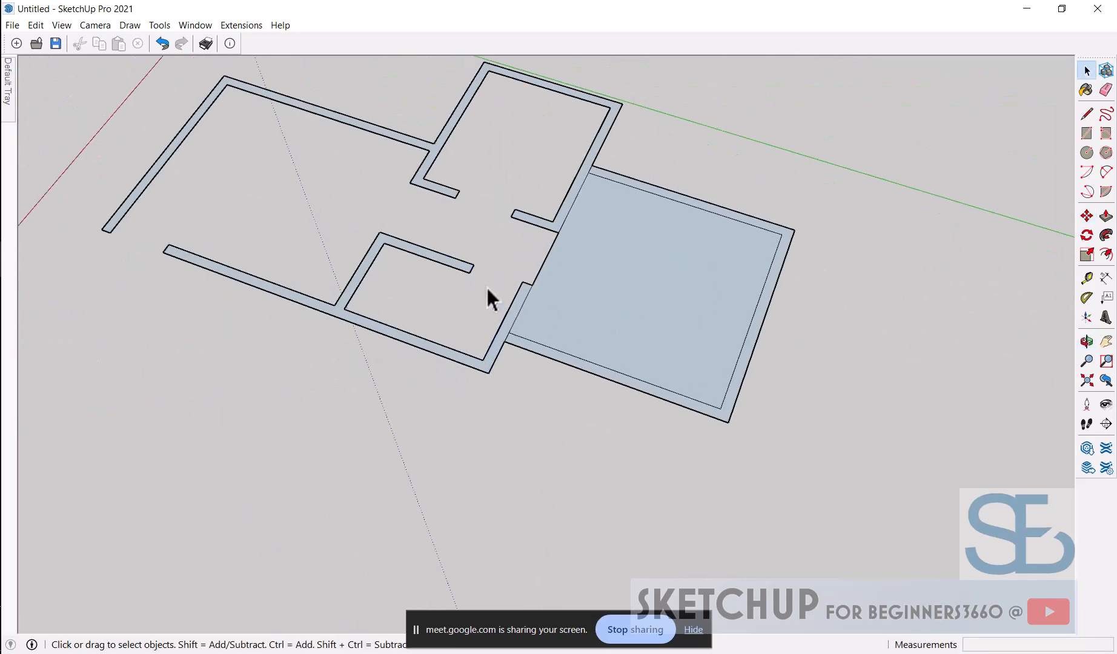
Erase the inner edge on the newly attached room's open side to remove its floor face and leave only the walls
key("e")
left_click(559, 255)
key("space")
mouse_move(808, 370)
middle_mouse_down()
mouse_move(725, 412)
mouse_move(487, 454)
mouse_move(726, 422)
mouse_move(800, 450)
mouse_move(787, 442)
middle_mouse_up()
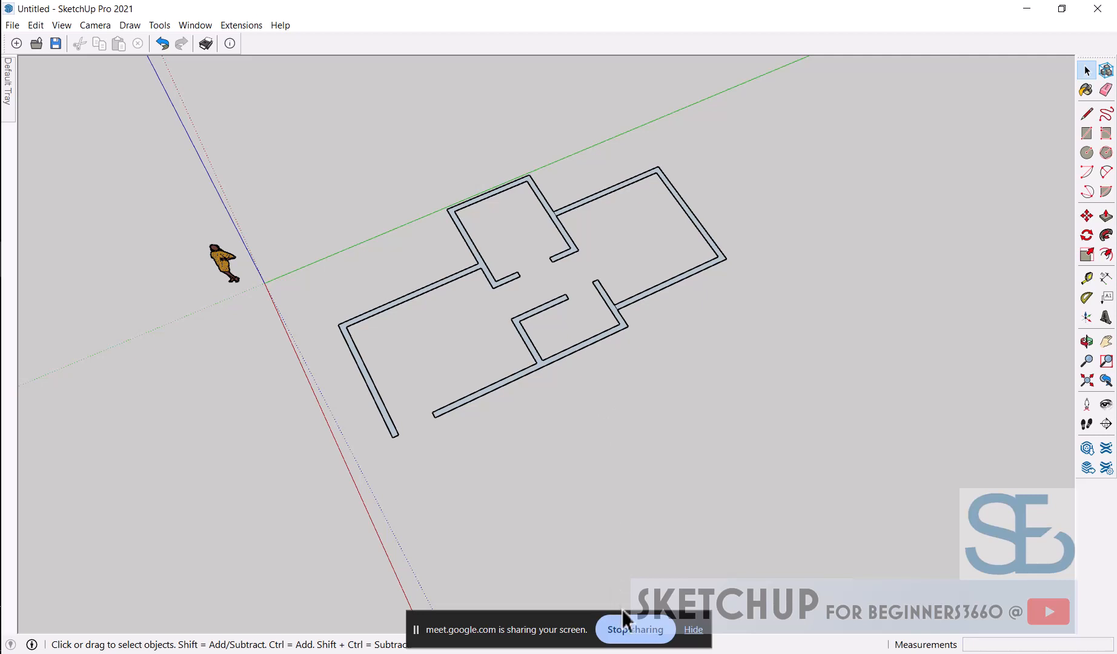
Stop presenting the screen, switch to the Google Meet call, dismiss its sharing notice and bring up the student's shared SketchUp model
left_click(627, 636)
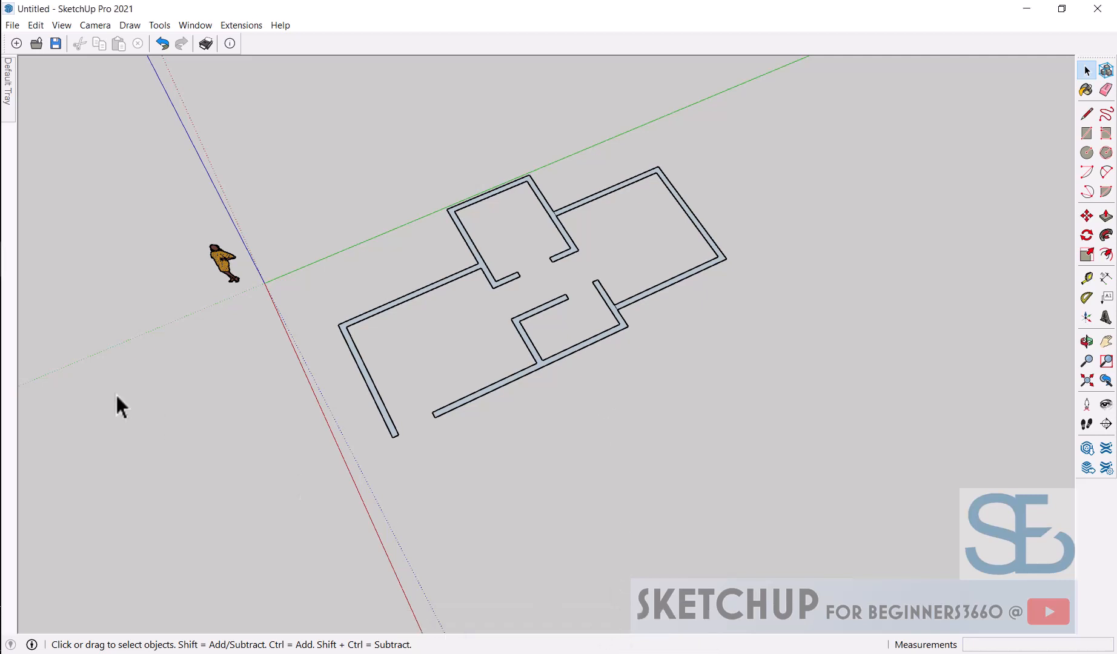
left_click(1, 152)
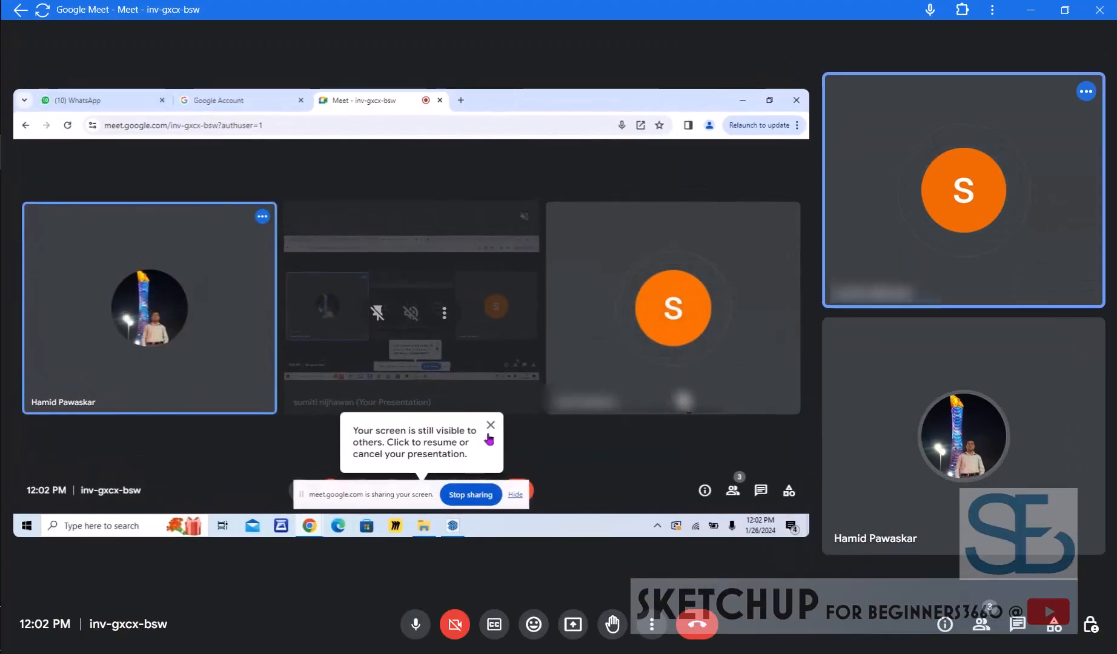
left_click(489, 427)
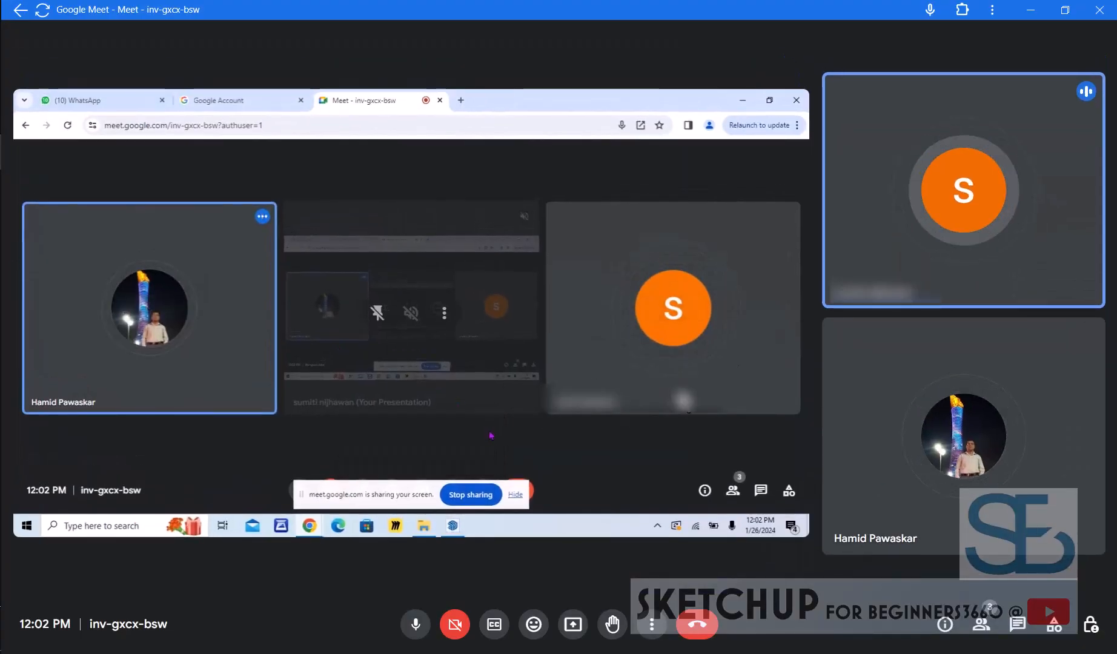
left_click(453, 532)
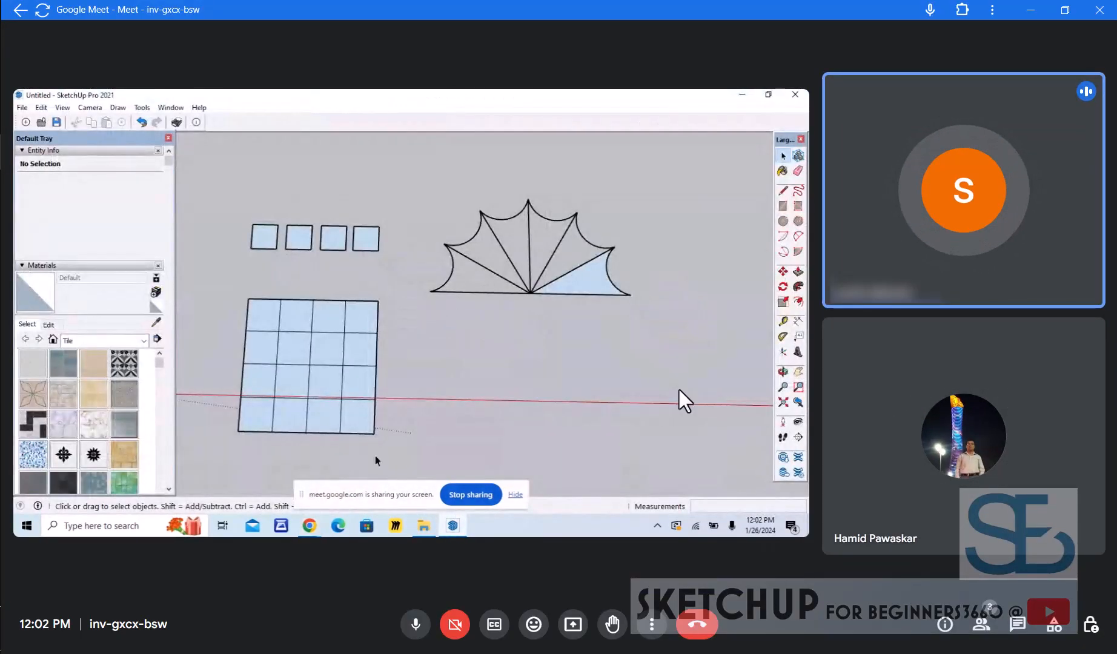
Delete the small squares, the square grid and the fan shape to empty the model
left_click_drag(282, 161, 703, 362)
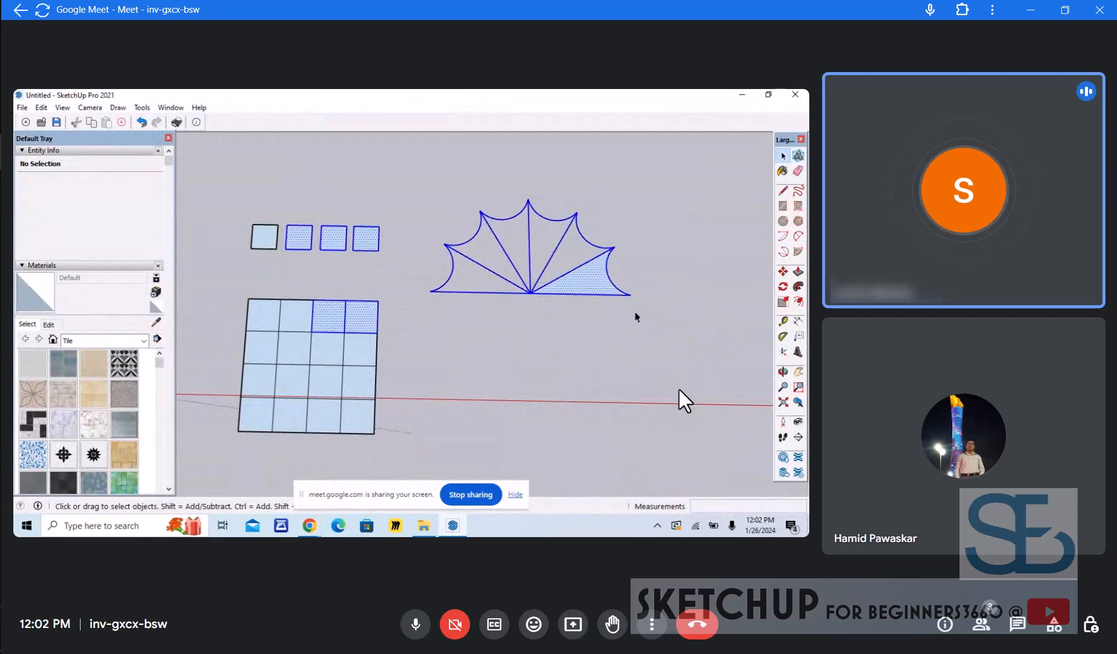
key("Delete")
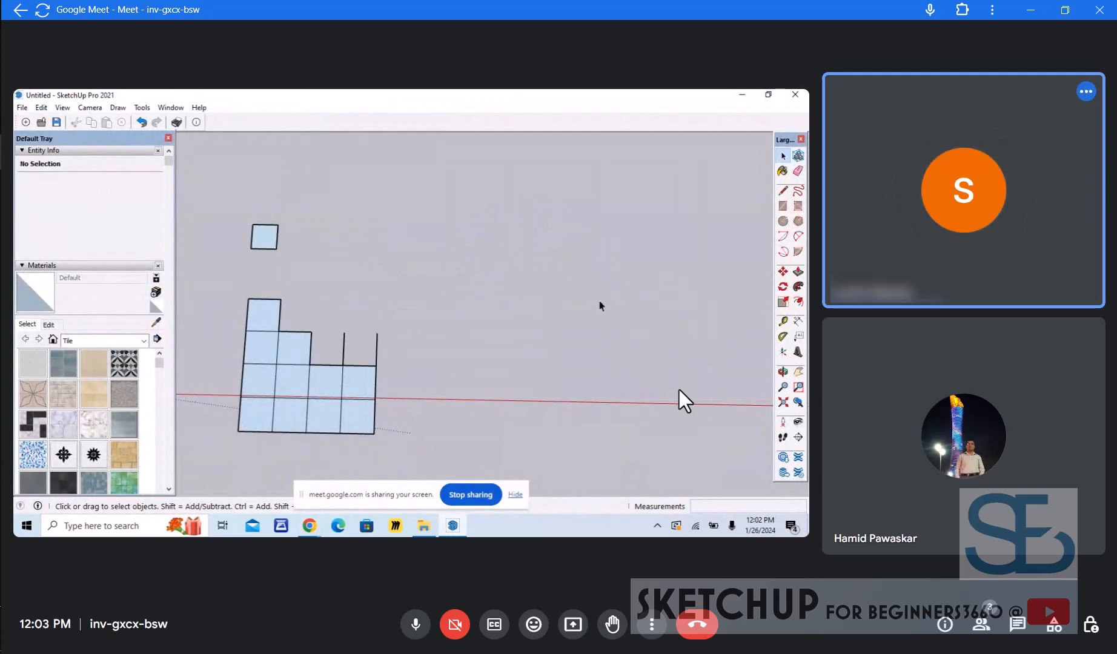
left_click_drag(231, 199, 481, 440)
key("Delete")
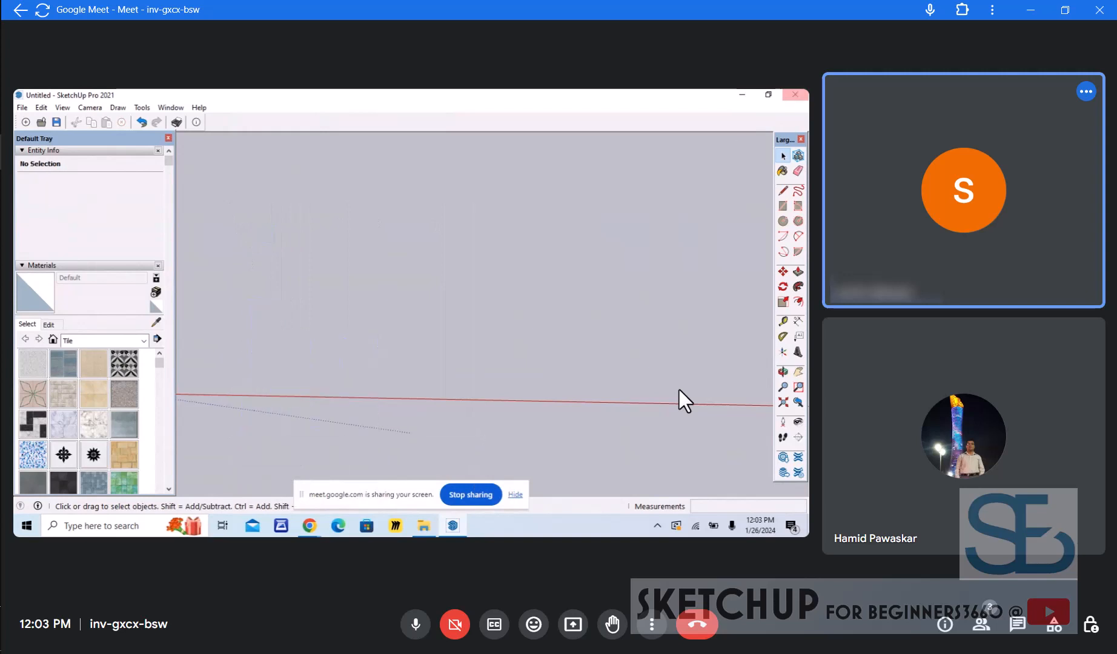
Draw a 10' by 10' rectangle near the red axis
key("r")
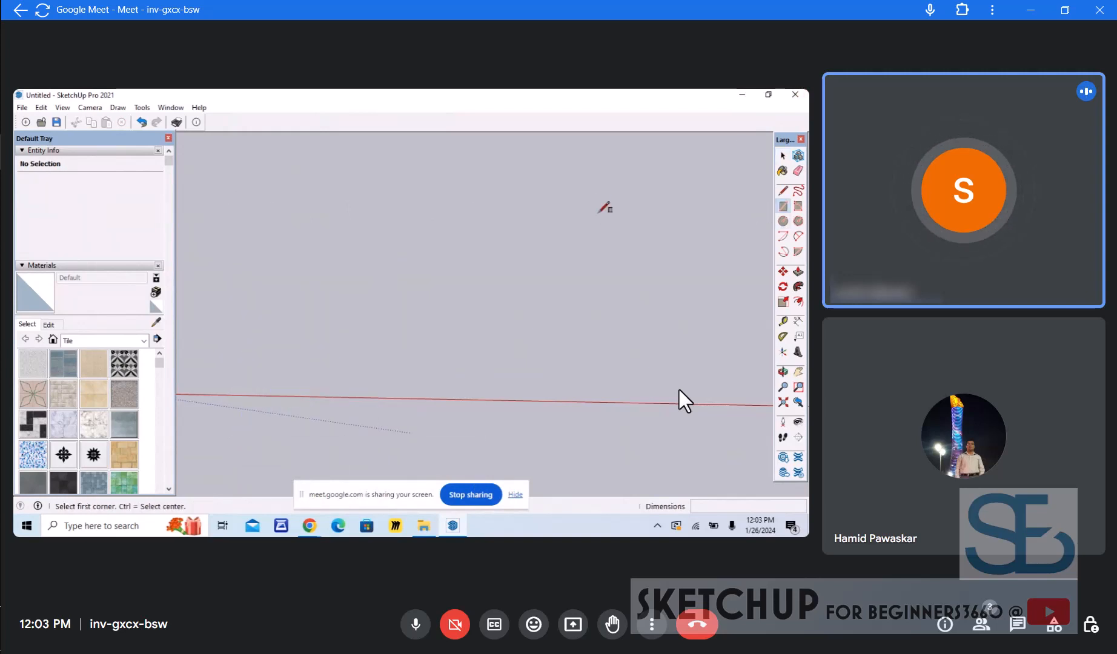
left_click(305, 316)
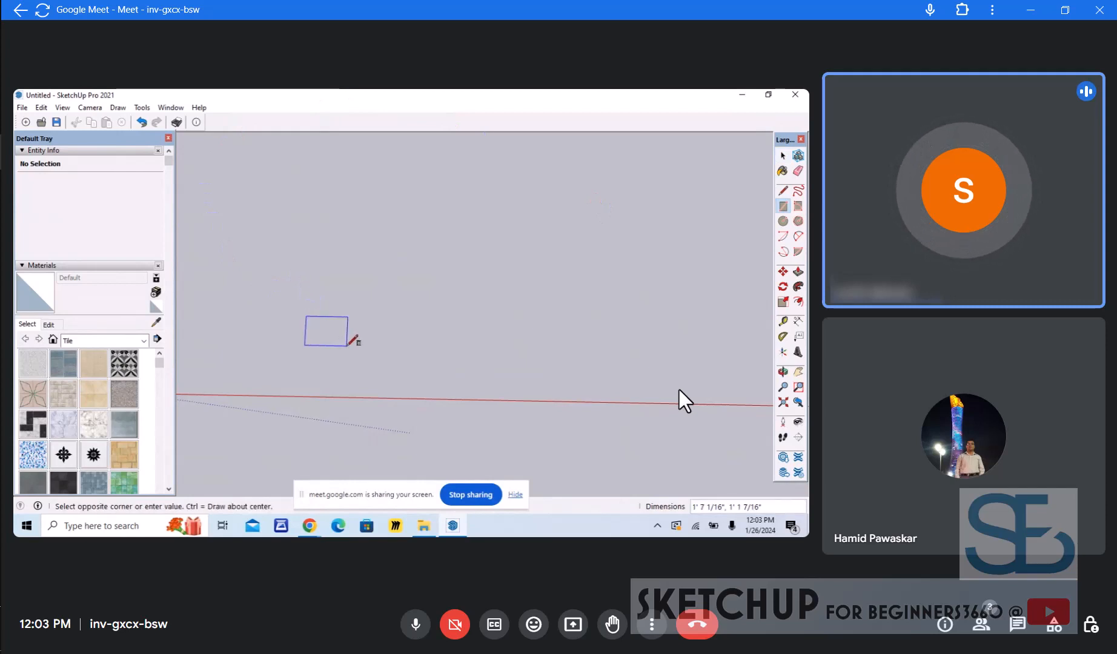
left_click(385, 380)
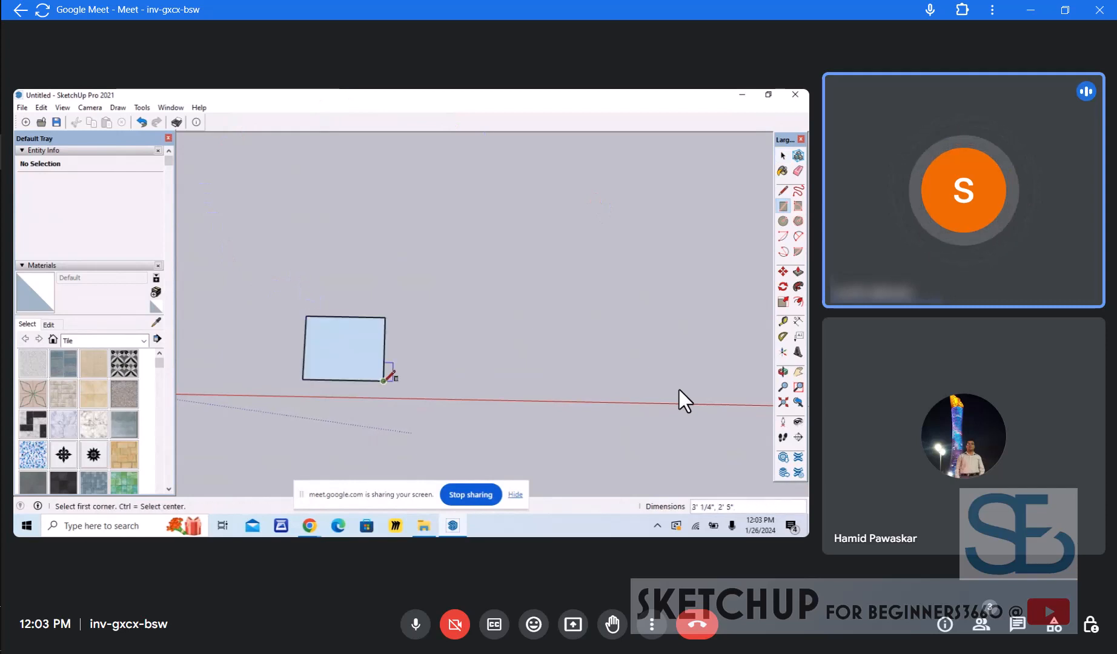
type("10'")
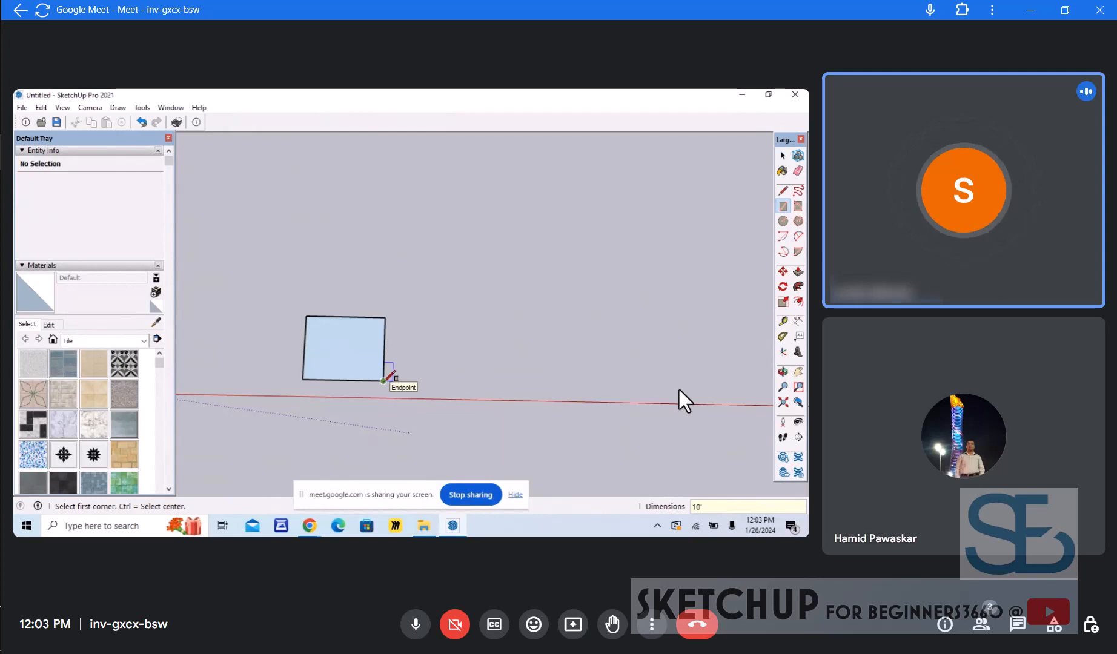
type(",10'")
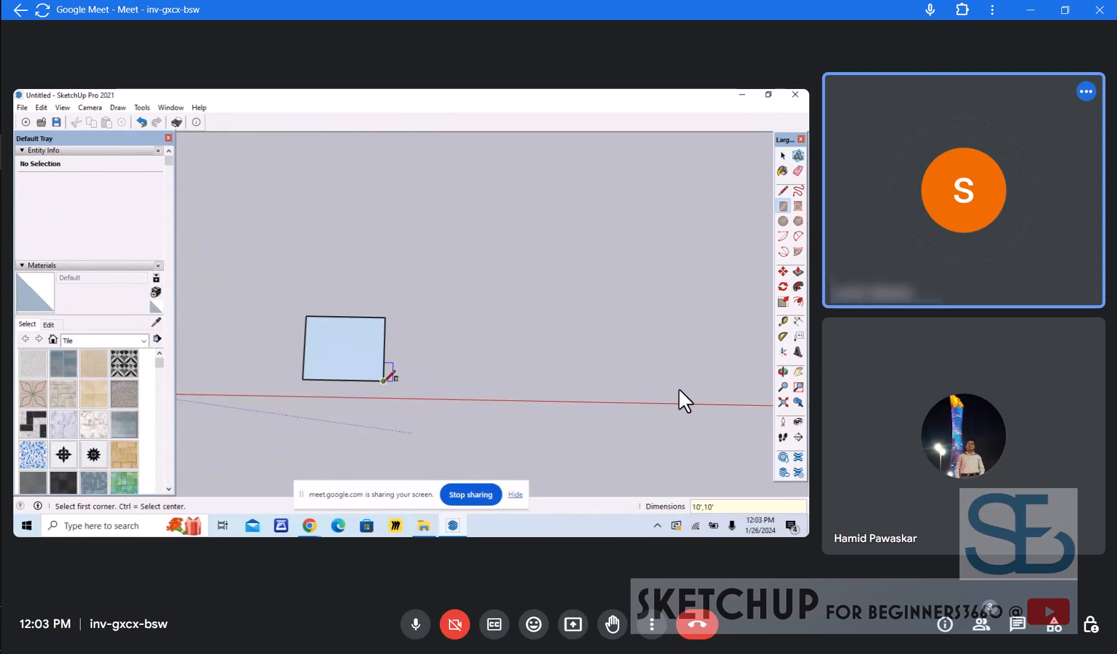
key("Return")
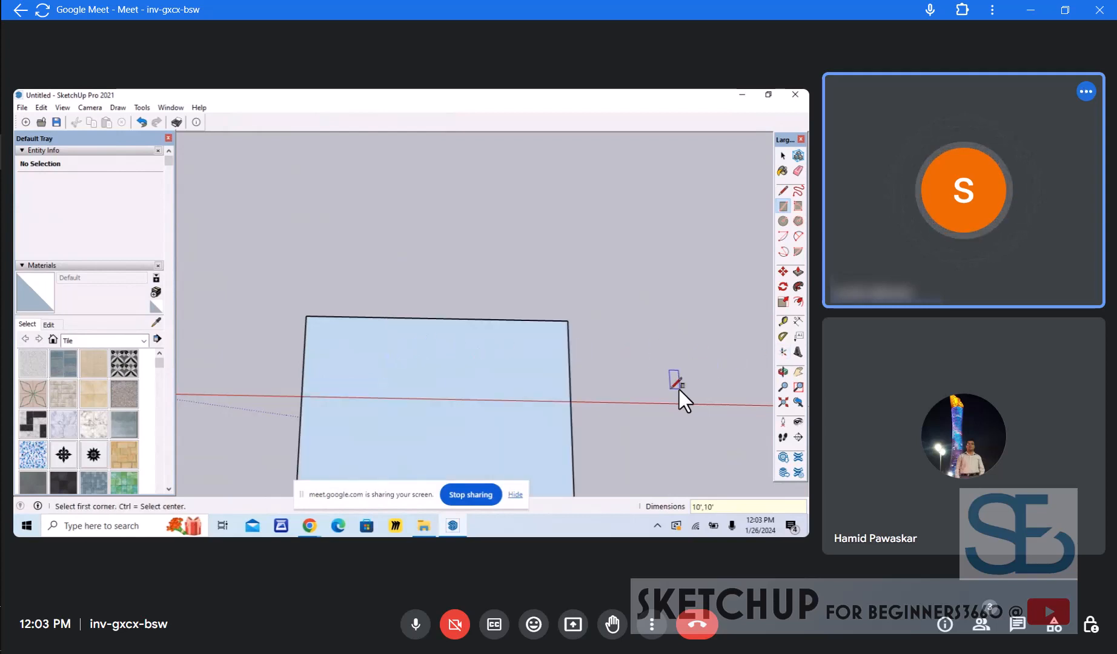
key("space")
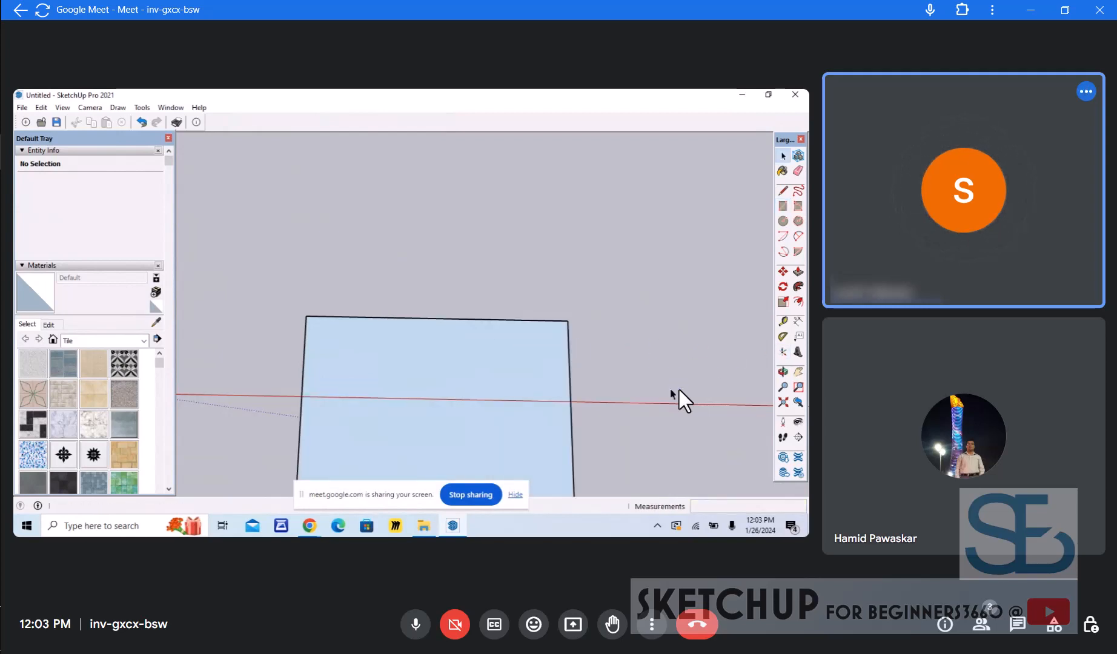
Offset the 10' by 10' rectangle's edges outward by 6" to form its walls
left_click(798, 371)
mouse_move(466, 396)
left_mouse_down()
mouse_move(461, 164)
mouse_move(448, 244)
left_mouse_up()
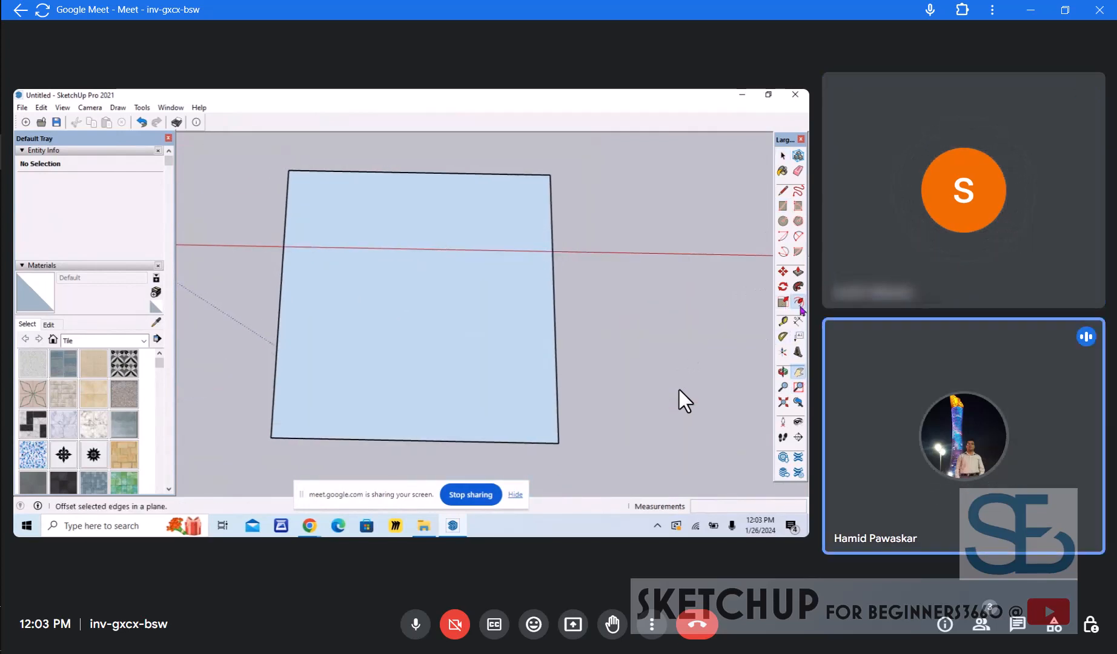
left_click(798, 301)
left_click(412, 304)
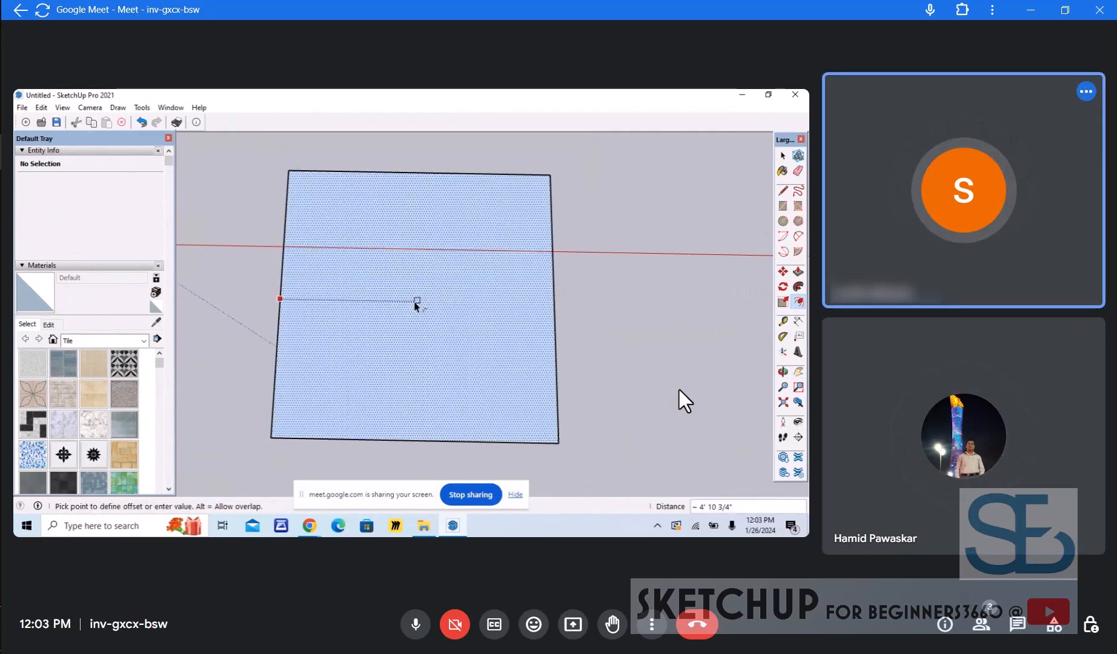
key("Escape")
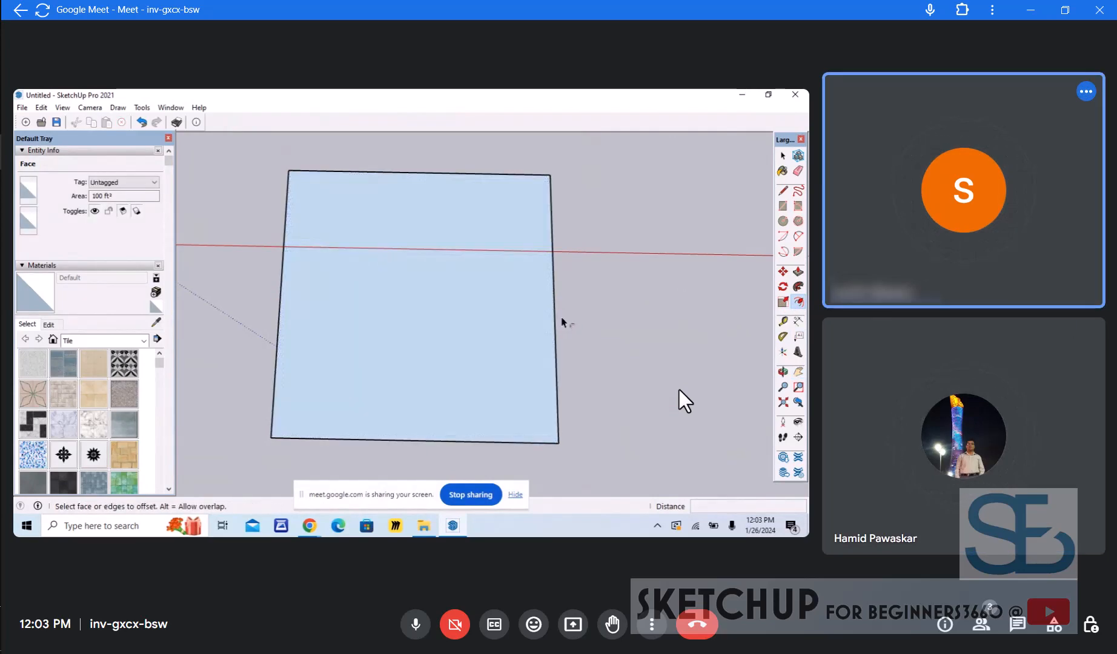
left_click(552, 321)
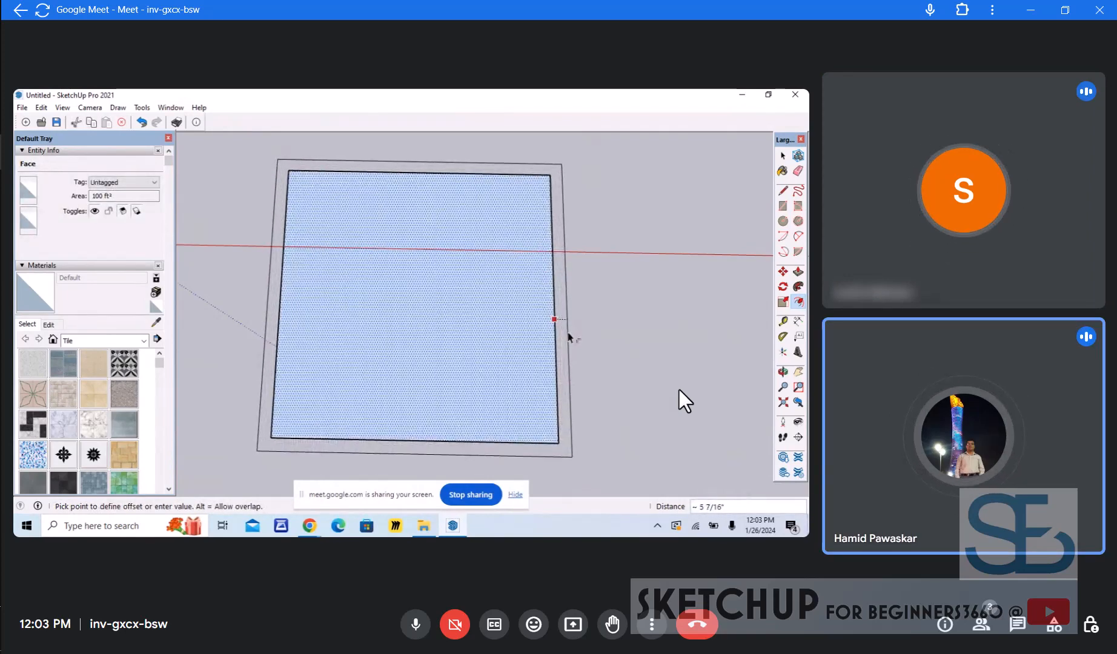
type("6")
key("Return")
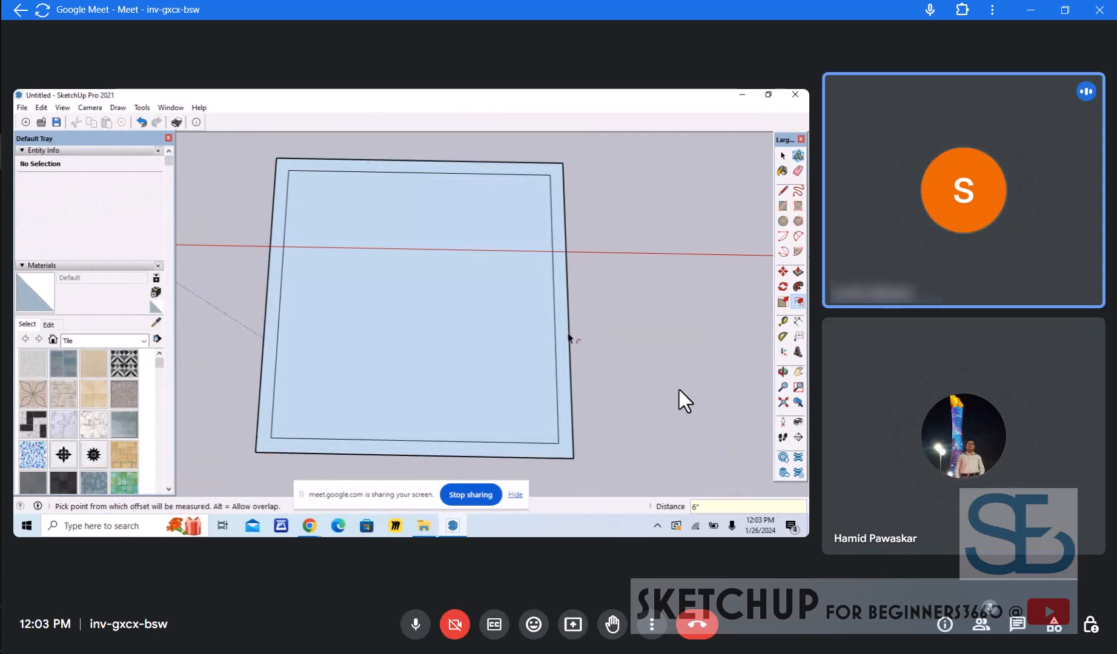
Draw two lines across the front wall, one partway along and one at the inner corner, to mark a door opening
scroll(594, 339, "down", 2)
scroll(596, 341, "down", 1)
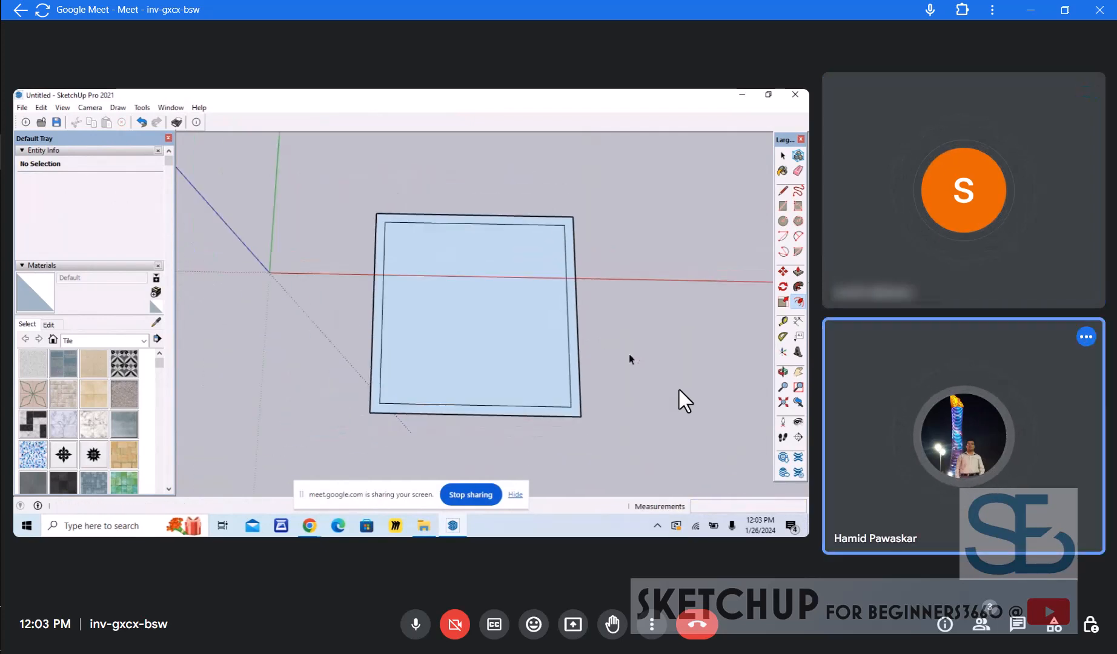
key("space")
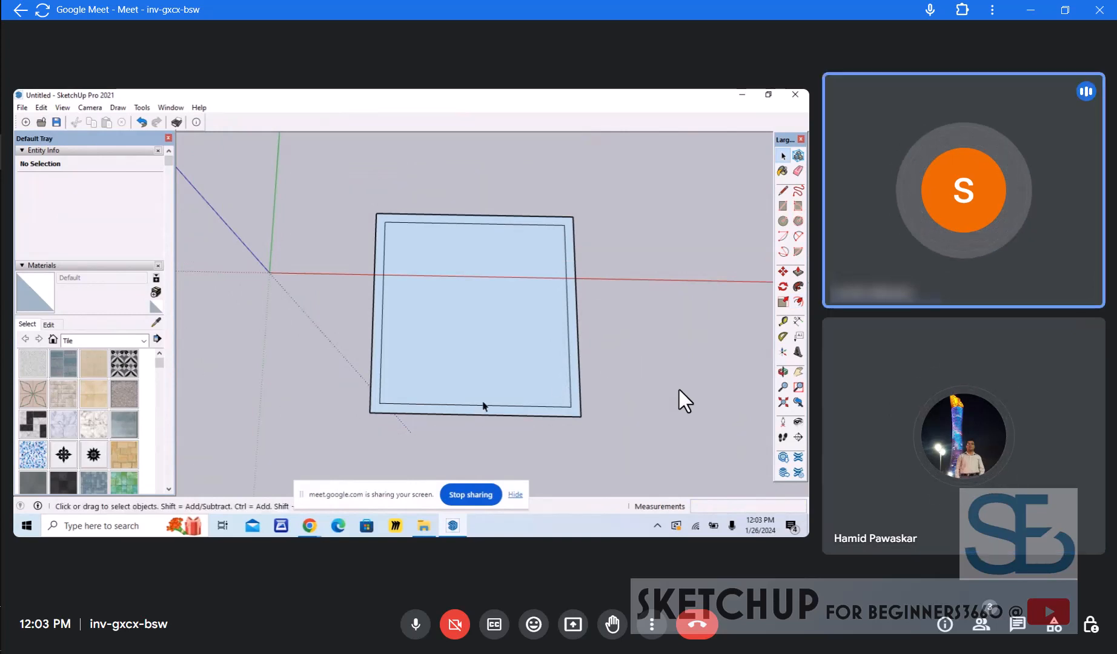
left_click(782, 190)
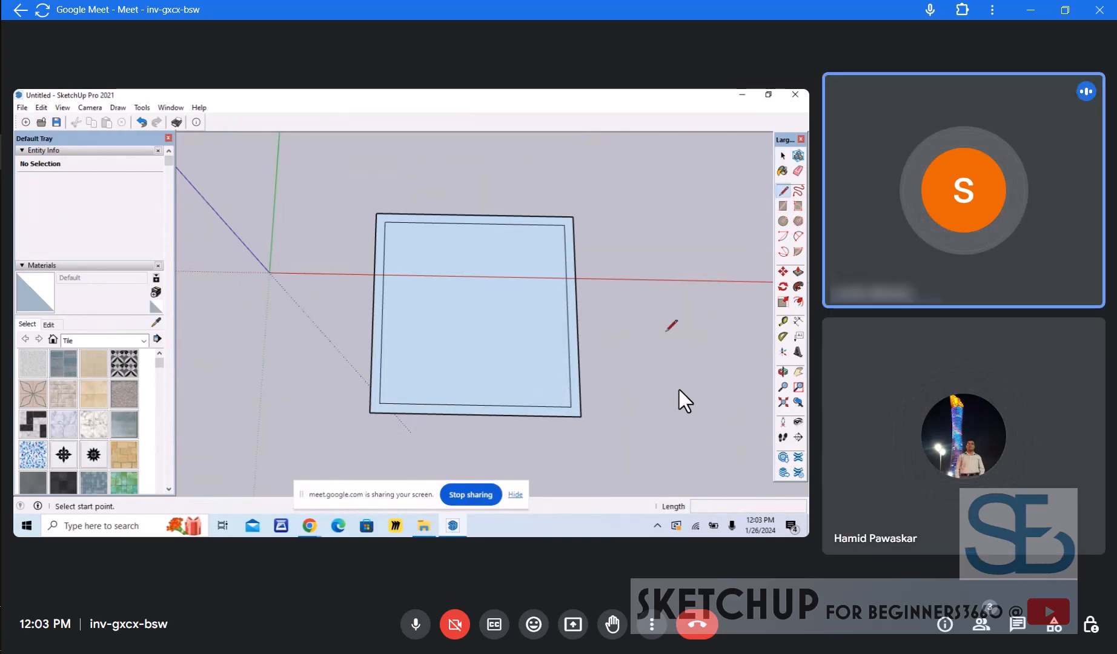
left_click(517, 405)
key("Escape")
left_click(570, 407)
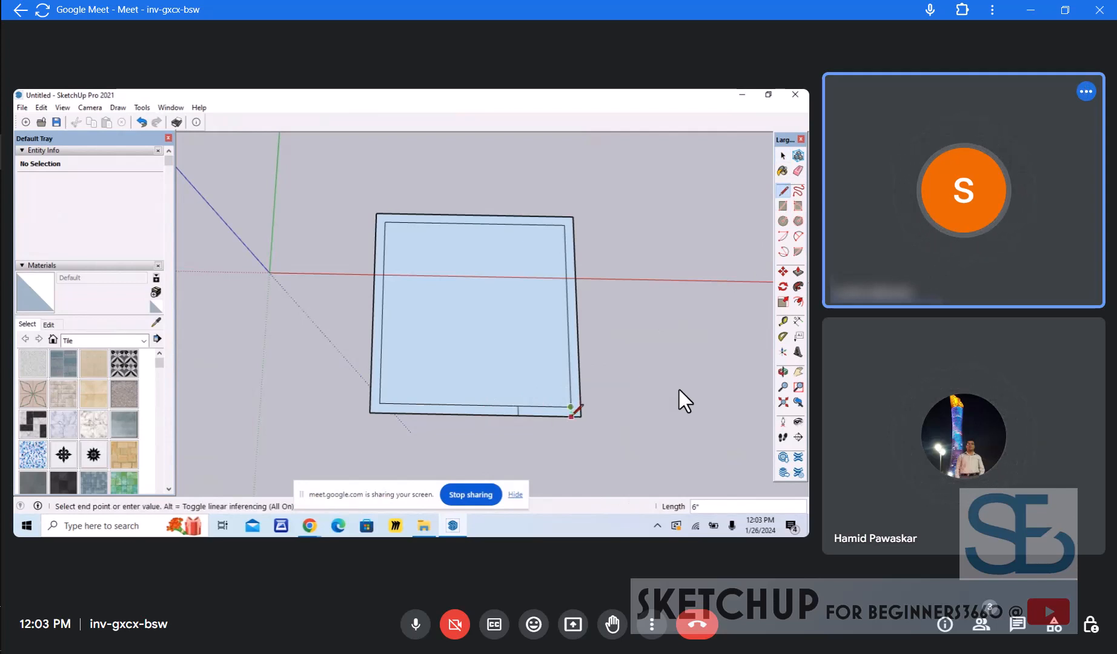
left_click(571, 417)
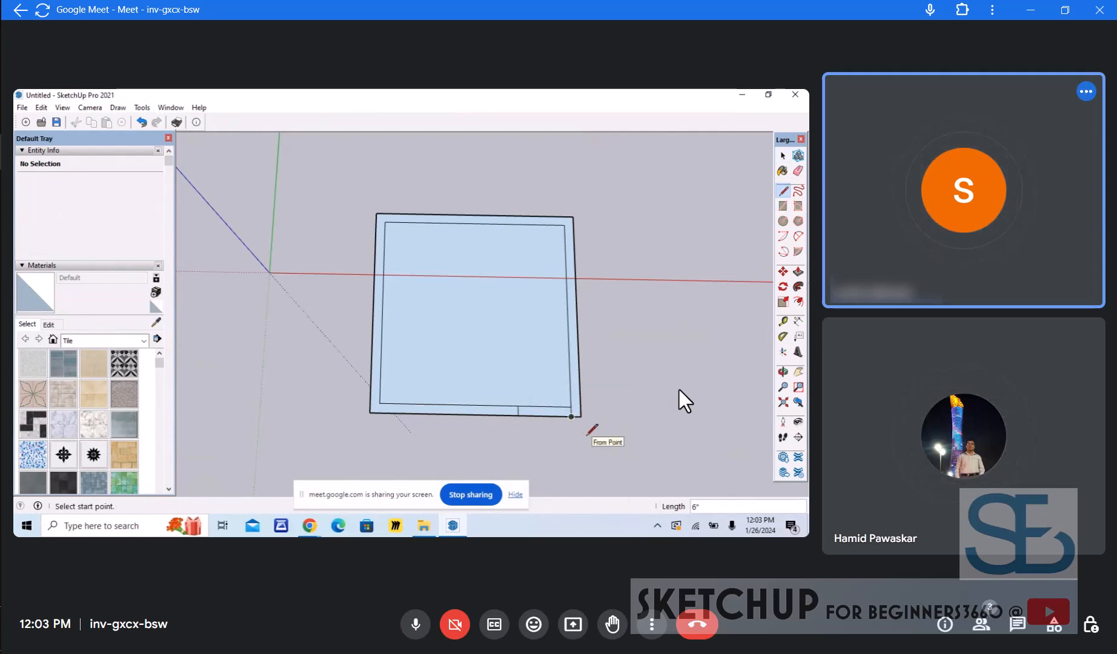
key("space")
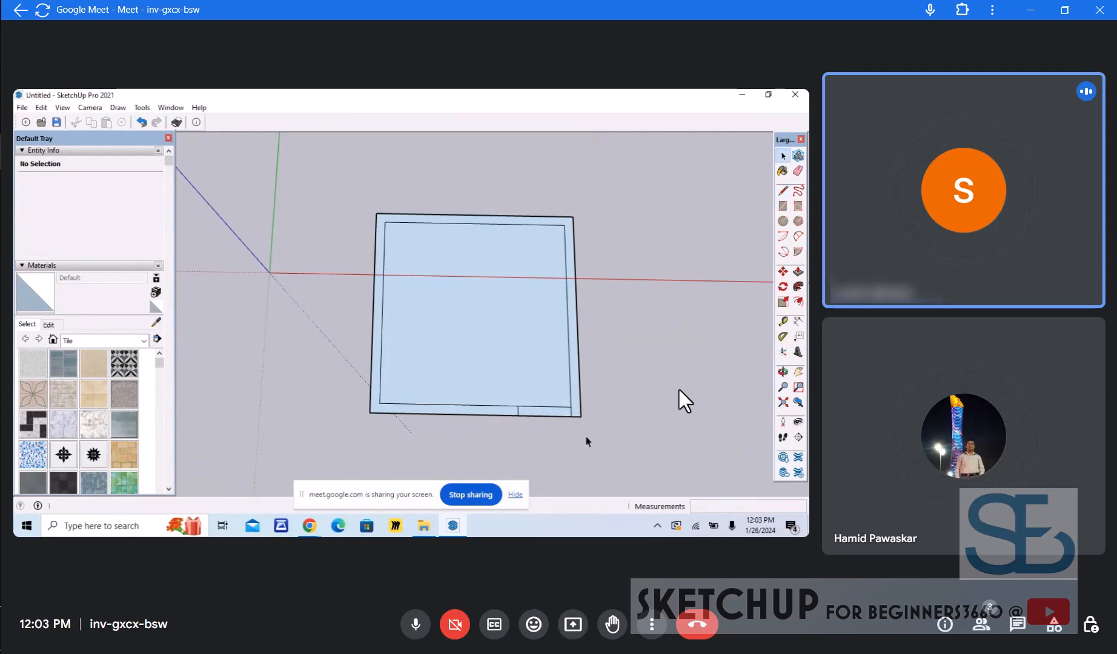
Erase the outer and inner wall edges between the two door lines to open the doorway and remove the floor face
left_click(550, 414)
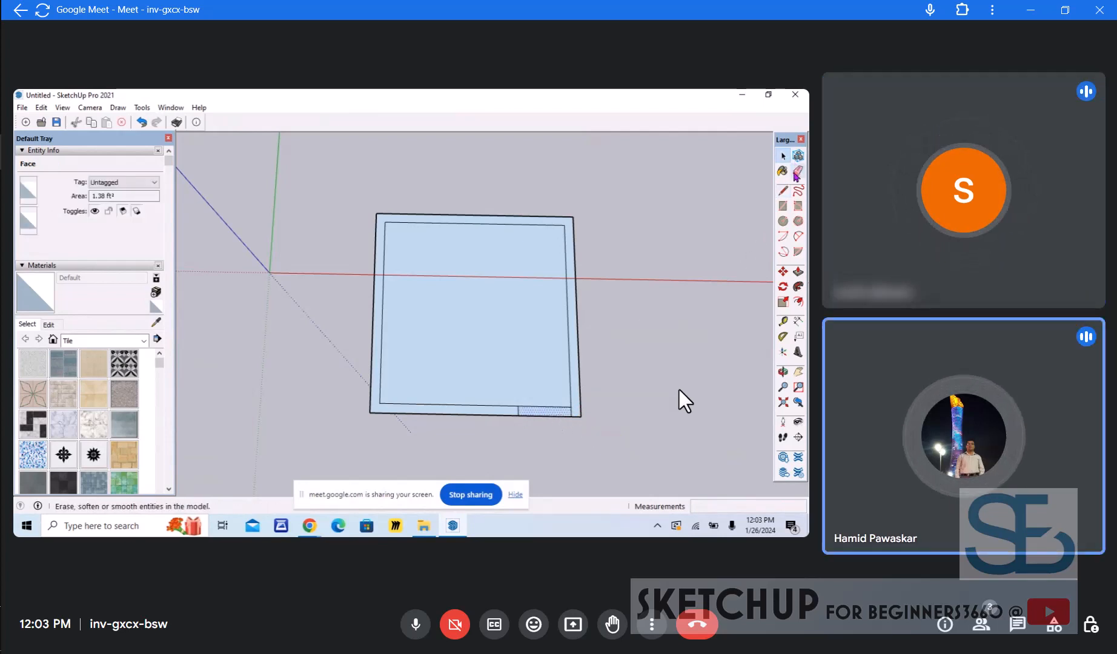
left_click(630, 407)
left_click(560, 413)
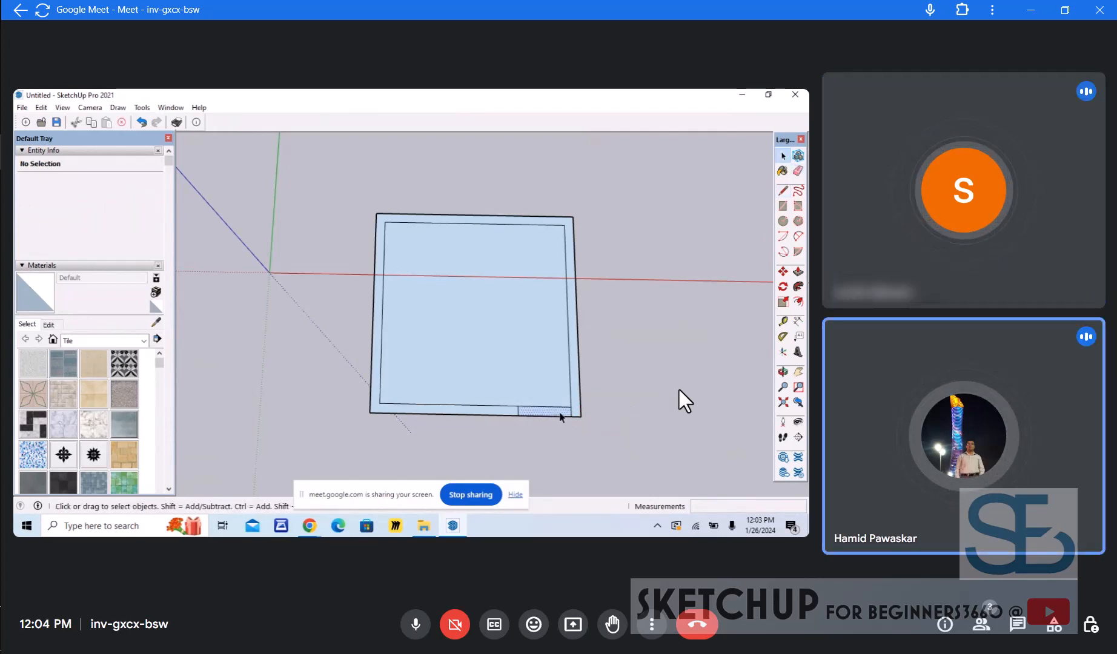
left_click(575, 417)
key("e")
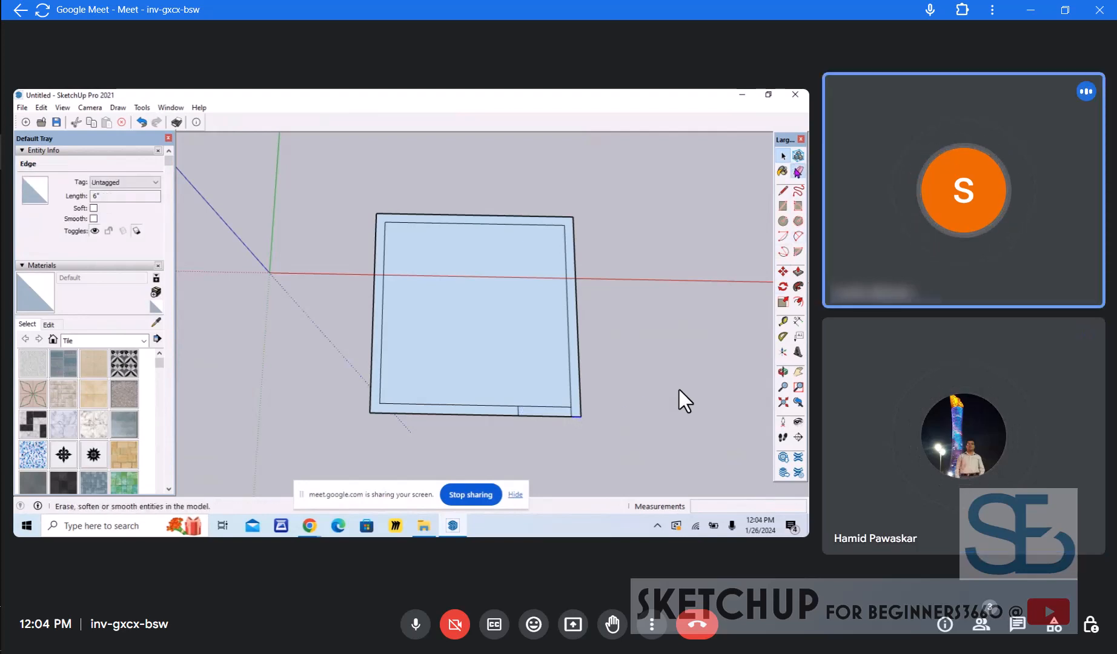
left_click(554, 414)
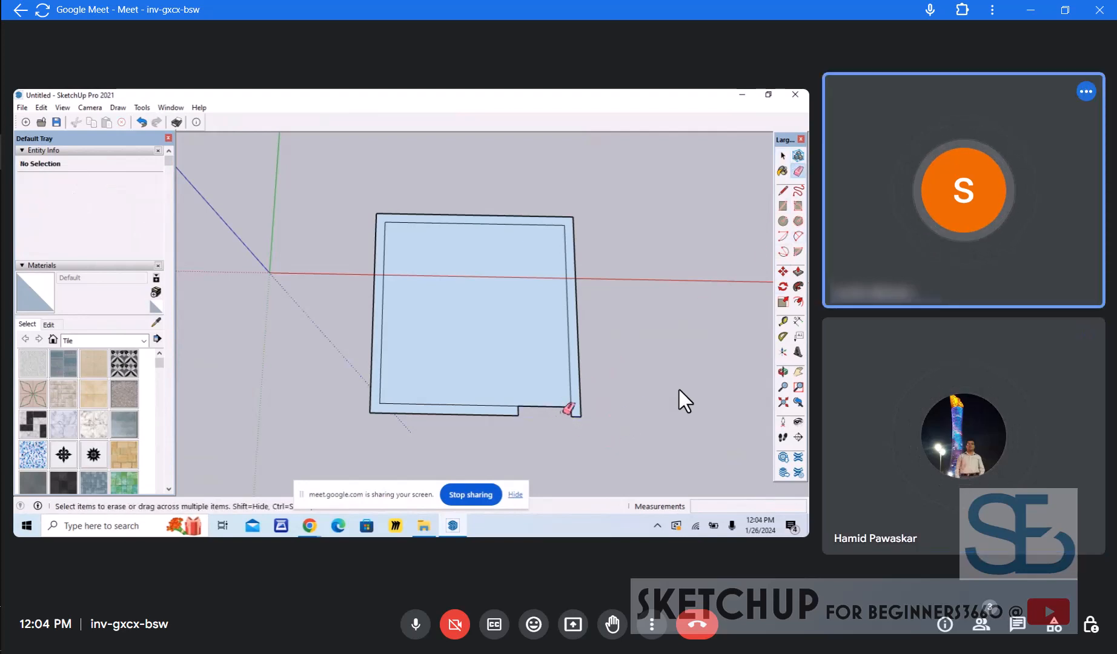
left_click(556, 406)
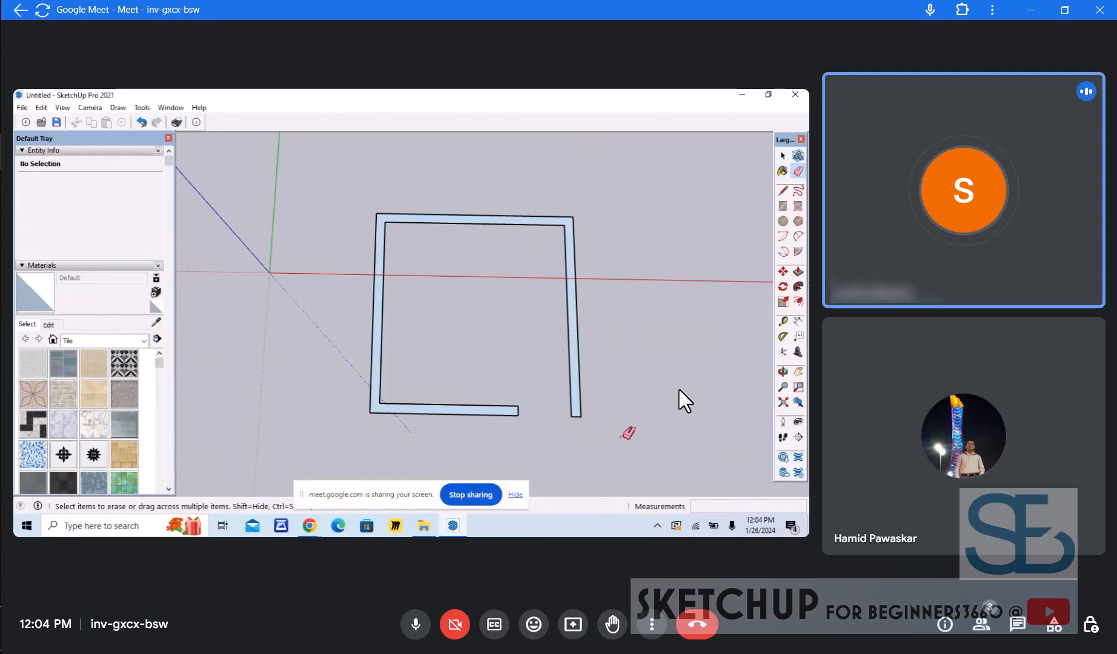
key("space")
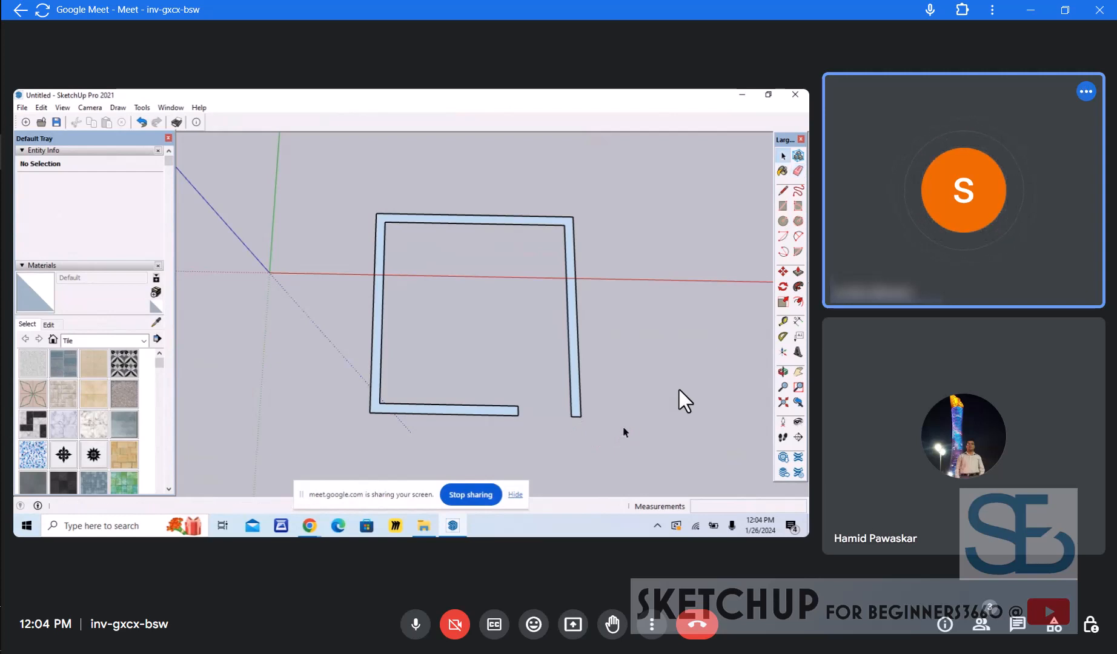
Try to draw a 4' by 7' rectangle overlapping the room's side wall
scroll(616, 407, "down", 3)
scroll(616, 405, "up", 2)
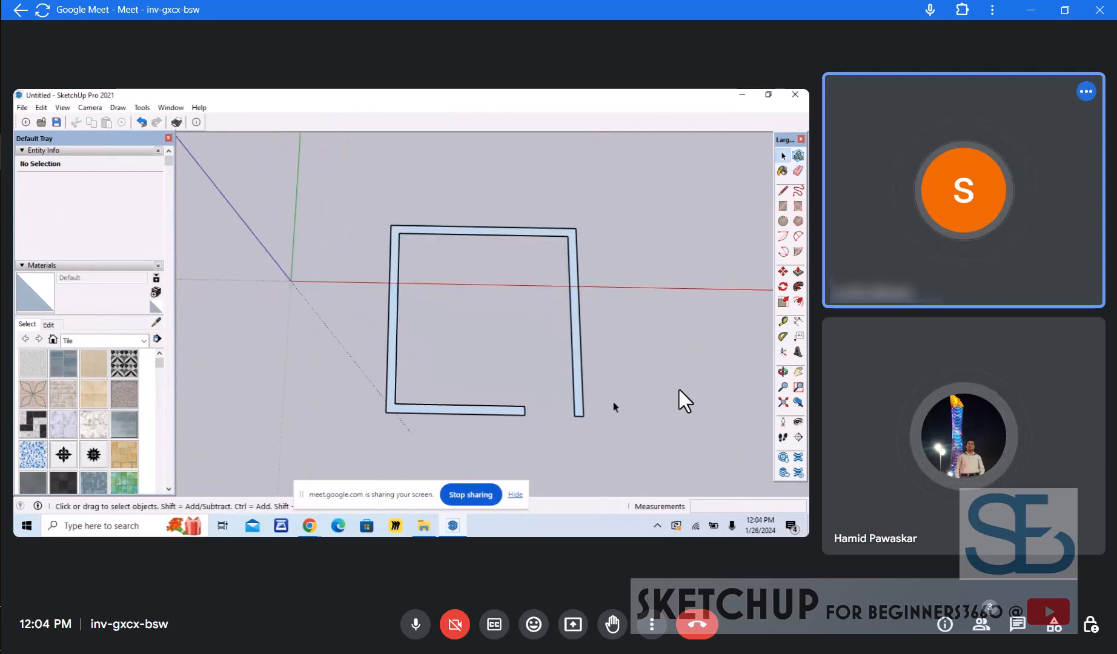
left_click(783, 206)
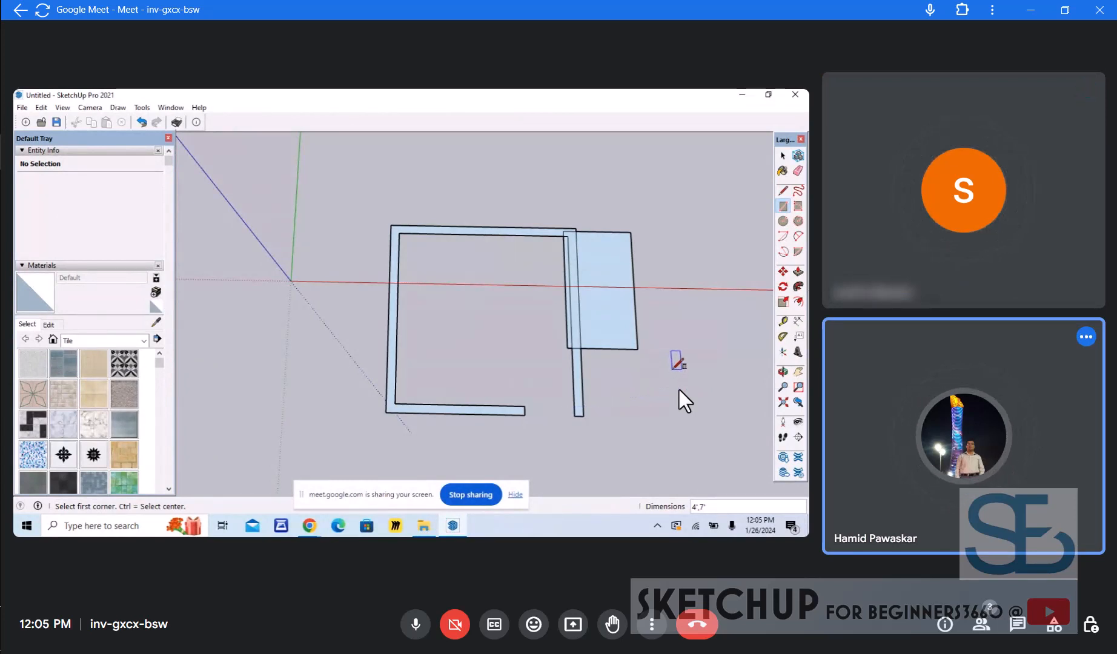
key("ctrl+z")
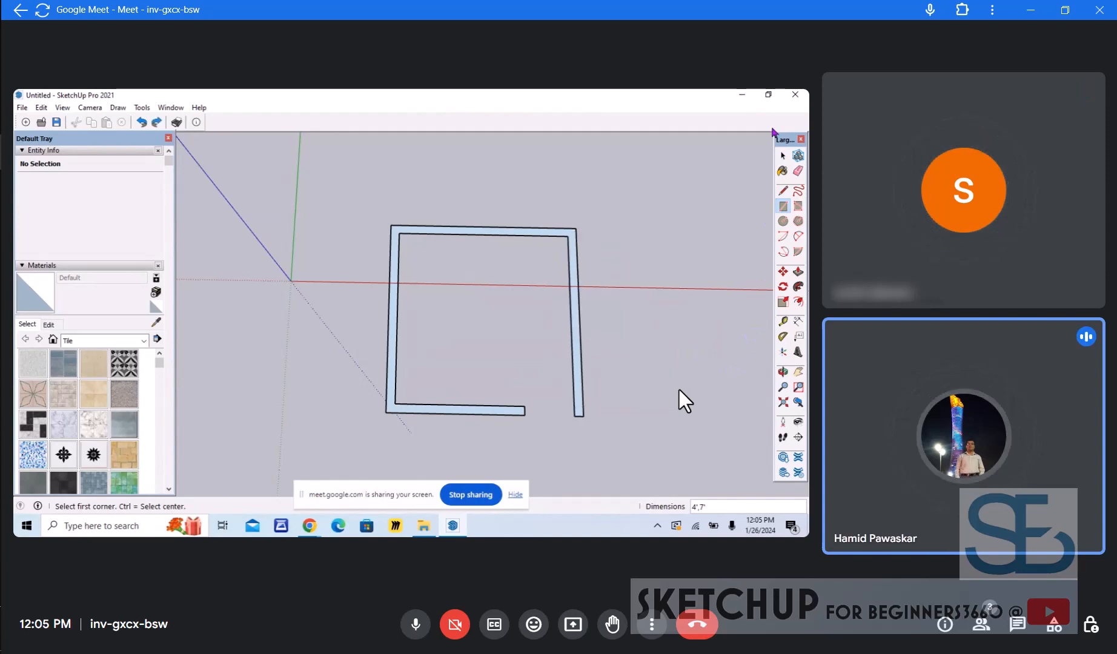
Draw a separate 4' by 7' rectangle in the empty area beside the room
scroll(713, 216, "down", 2)
scroll(714, 215, "down", 2)
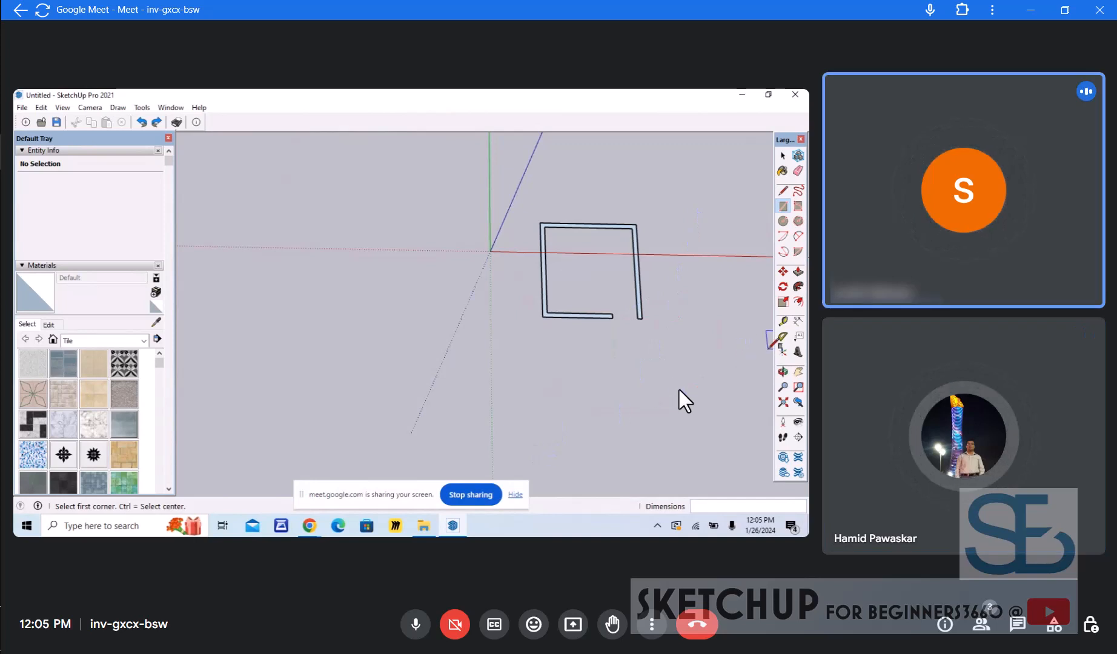
left_click(799, 373)
mouse_move(628, 314)
left_mouse_down()
mouse_move(351, 327)
mouse_move(414, 368)
mouse_move(379, 365)
left_mouse_up()
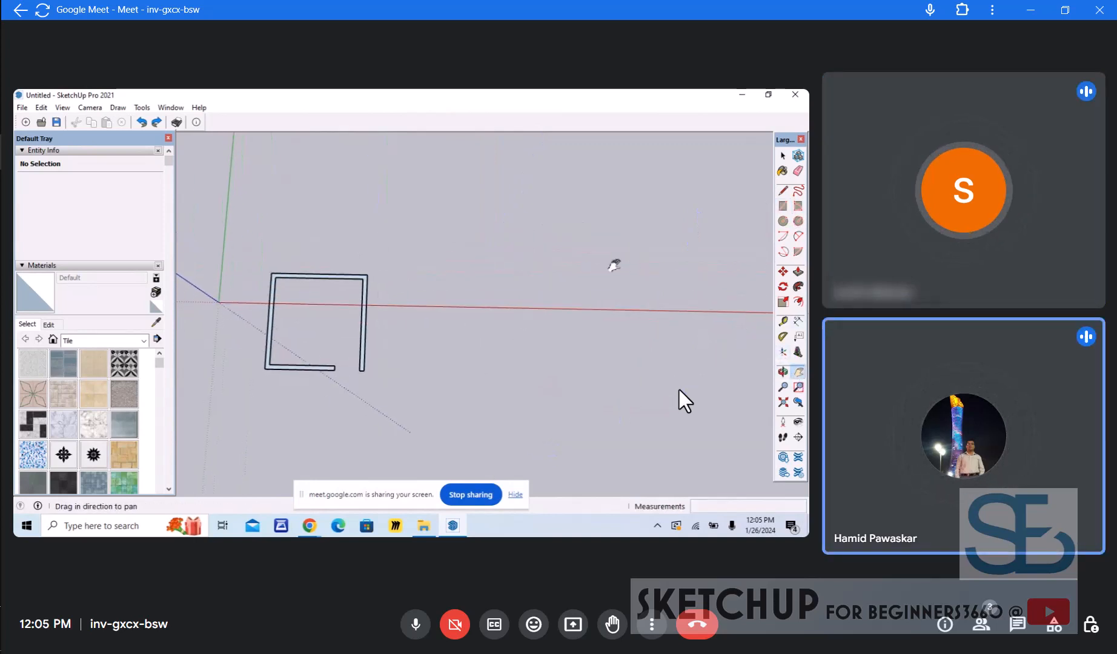
key("r")
left_click(560, 250)
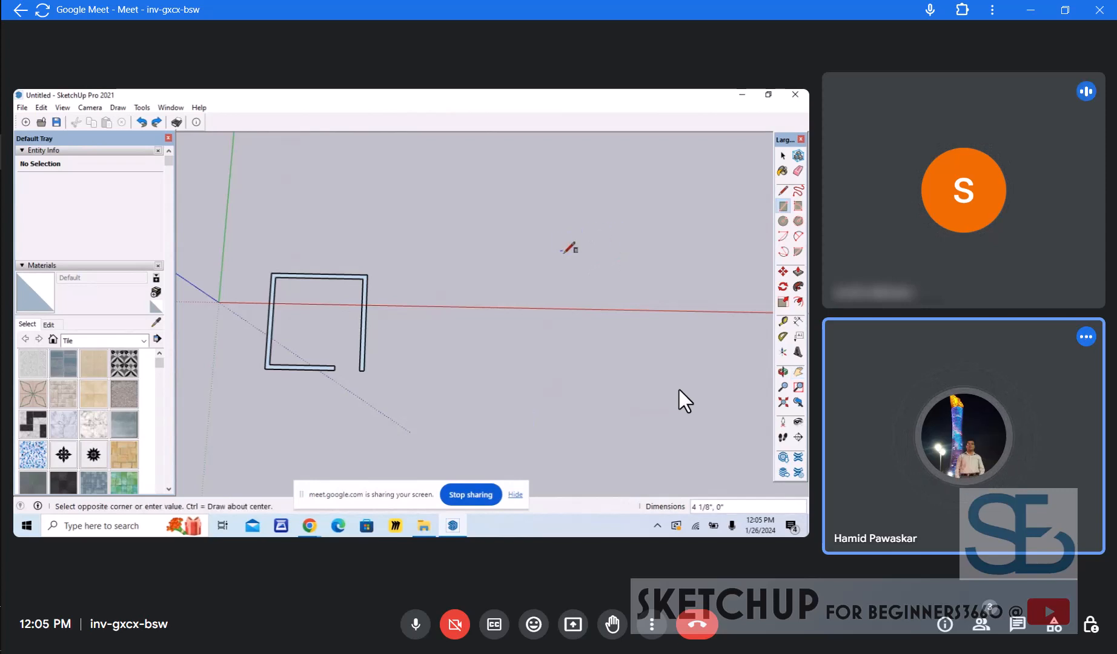
left_click(601, 290)
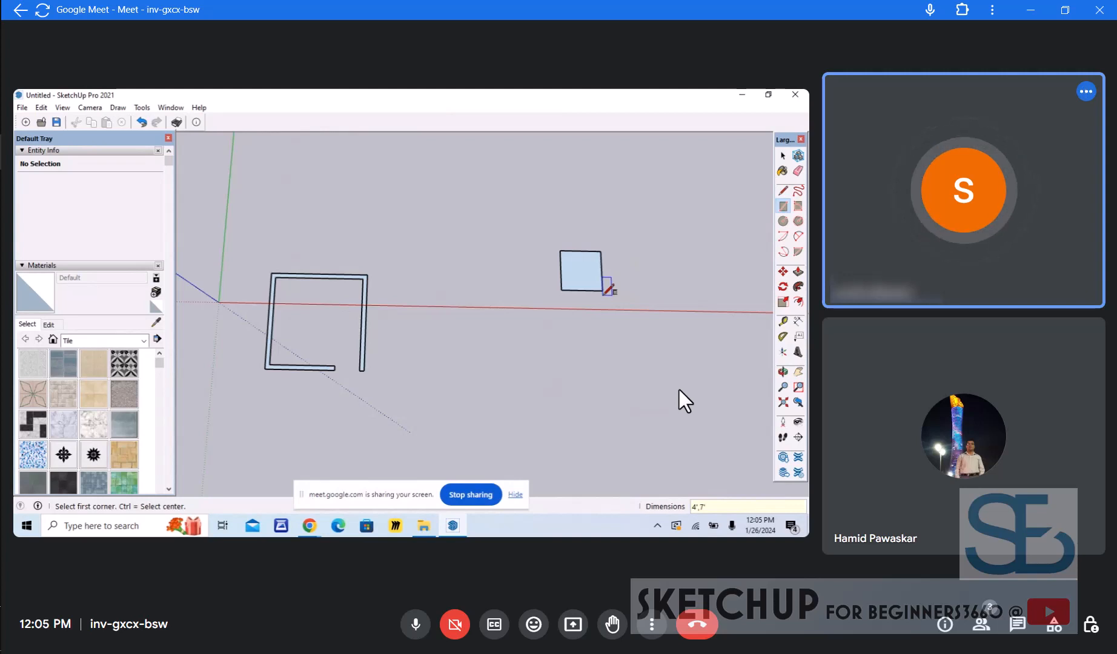
key("Return")
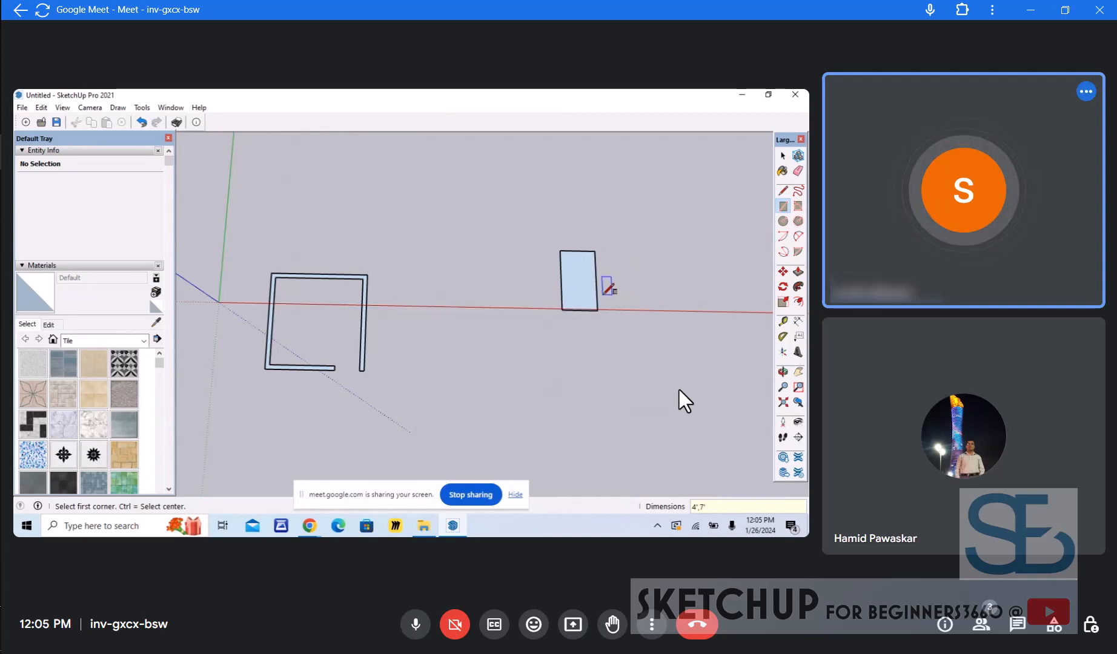